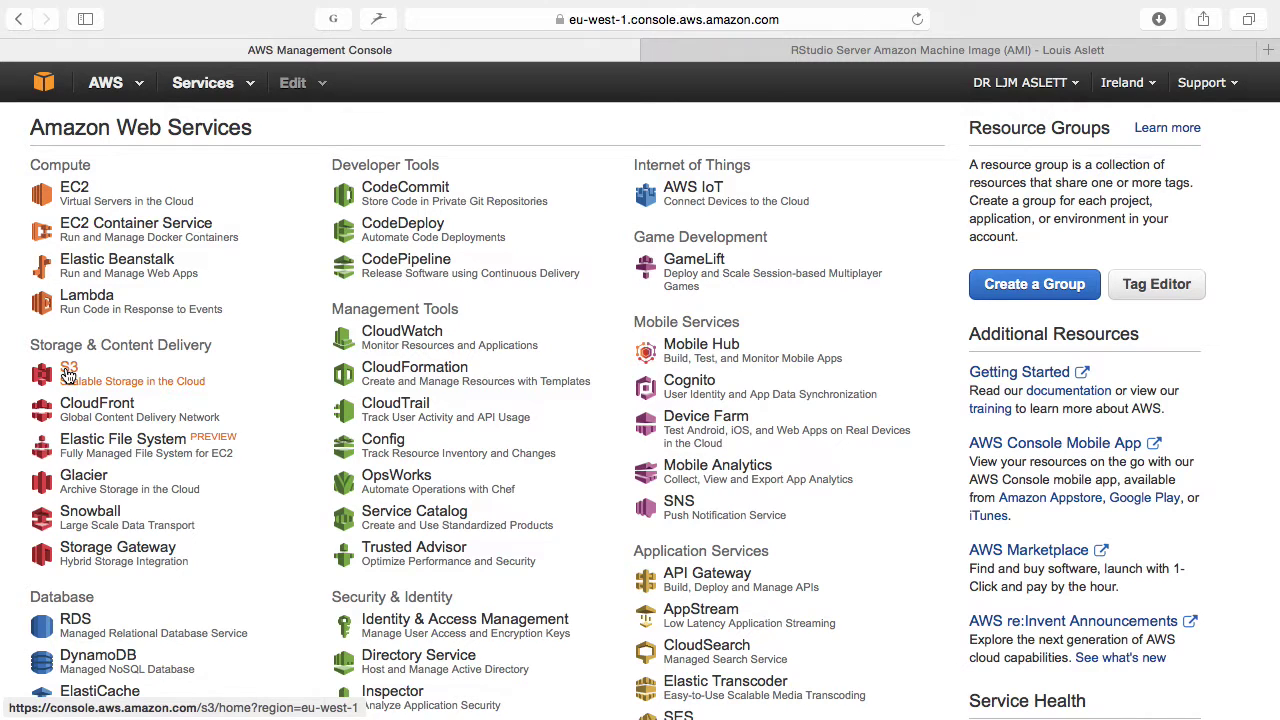
Step: Open the EC2 service from the Compute list and display the region selector
scroll(66, 373, "down", 8)
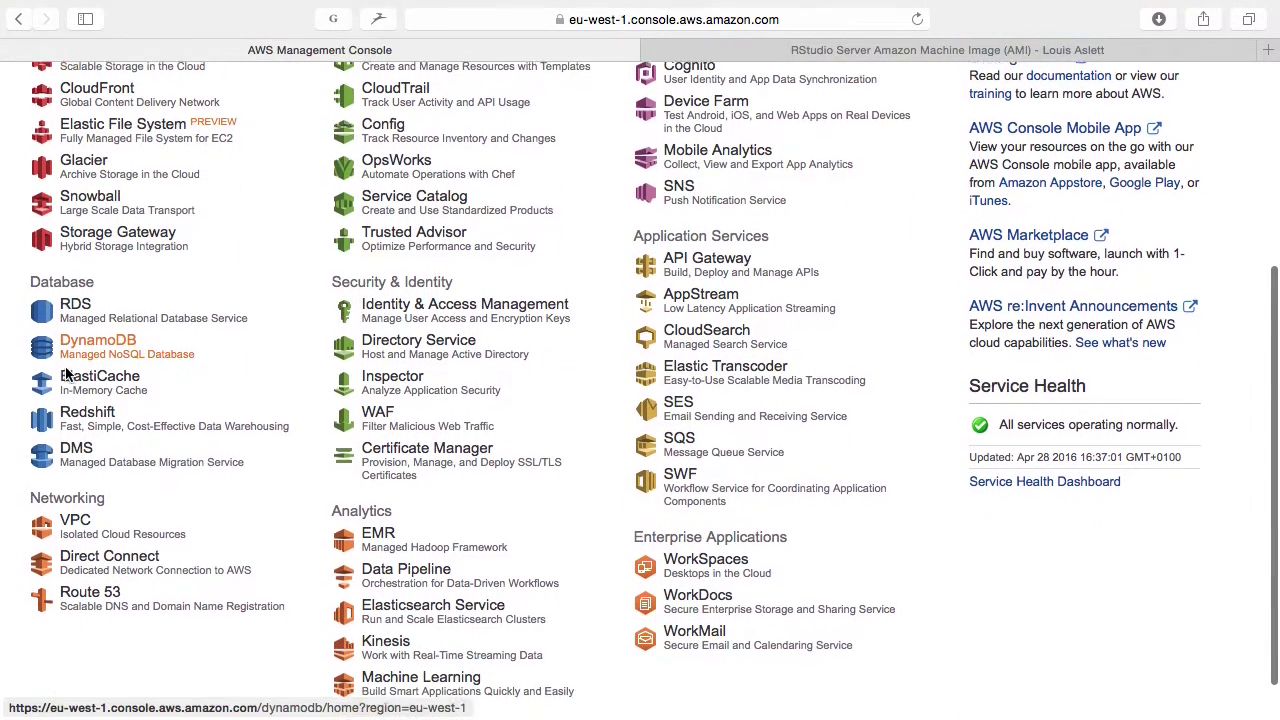
scroll(66, 380, "down", 2)
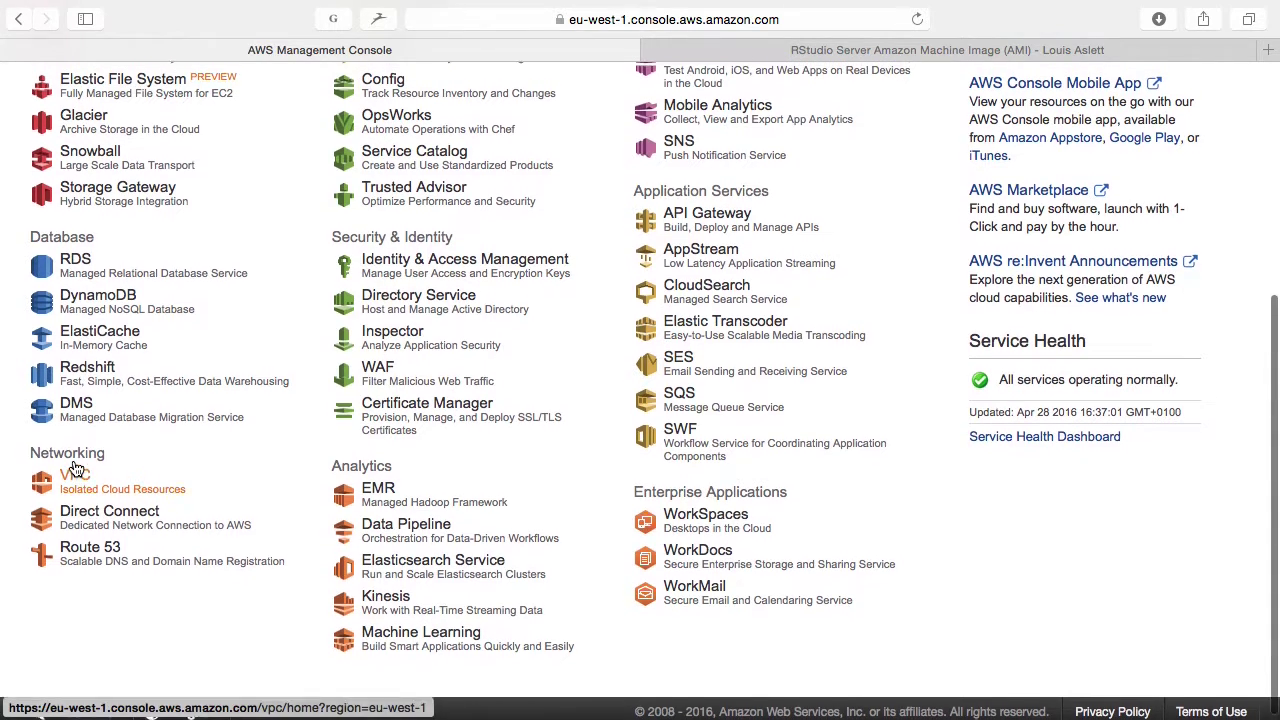
scroll(75, 468, "up", 1)
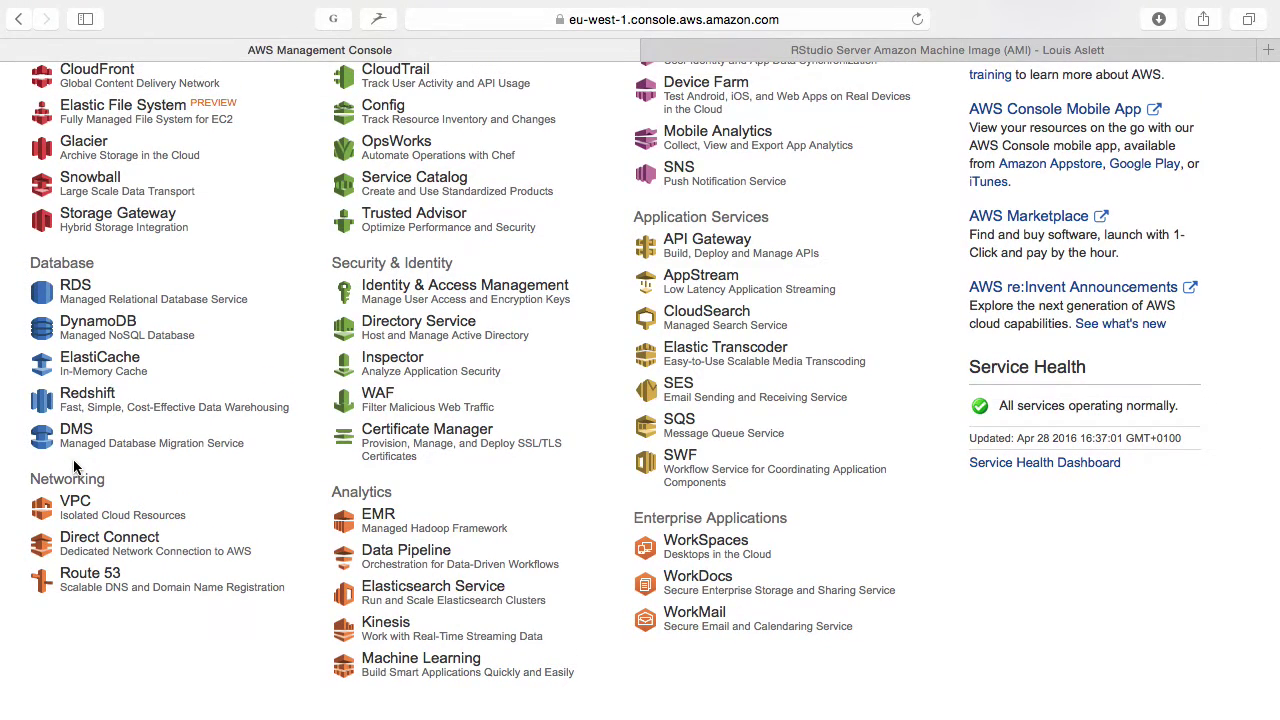
scroll(75, 468, "up", 5)
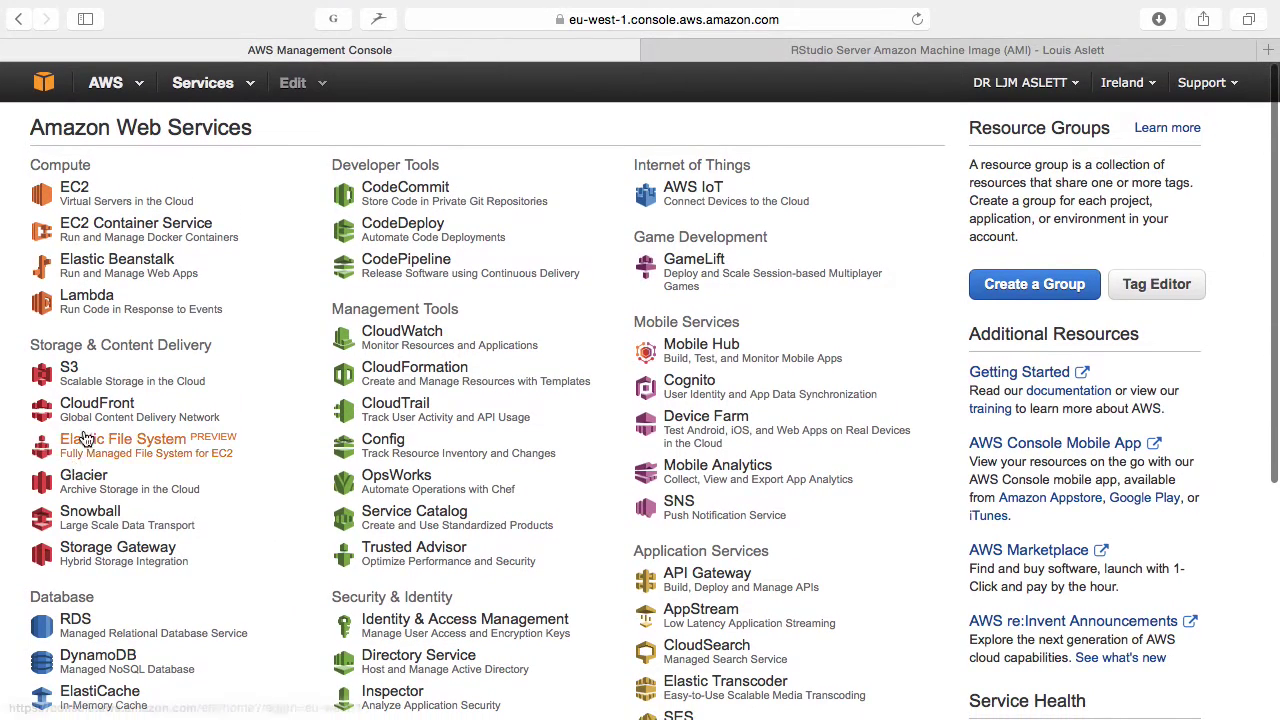
left_click(79, 187)
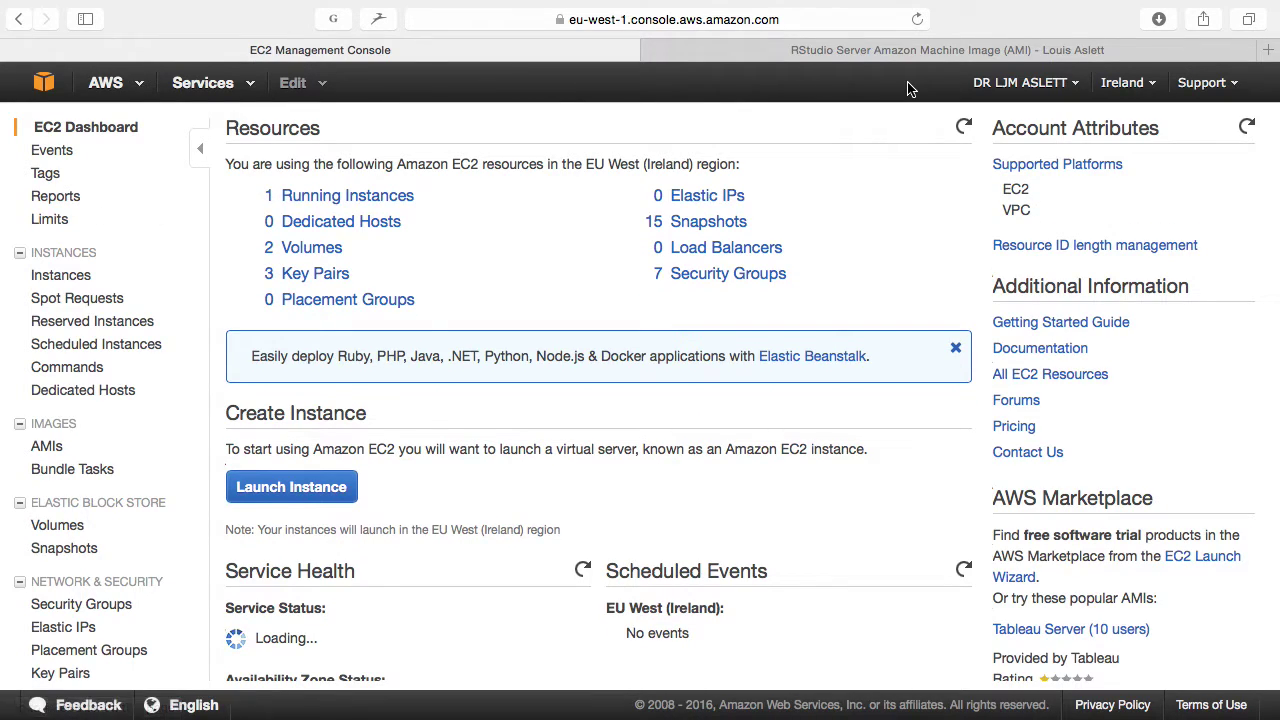
left_click(1134, 86)
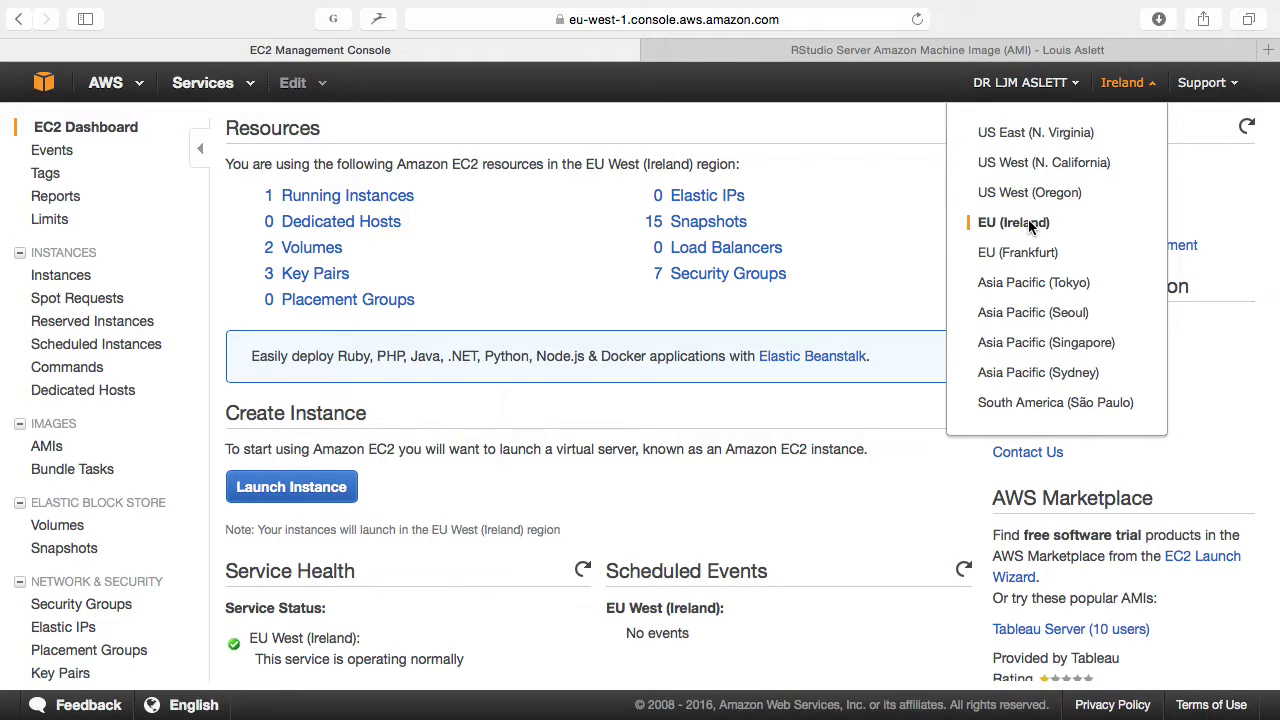
Step: Keep the current region, go to Security Groups and start creating a new group
left_click(855, 210)
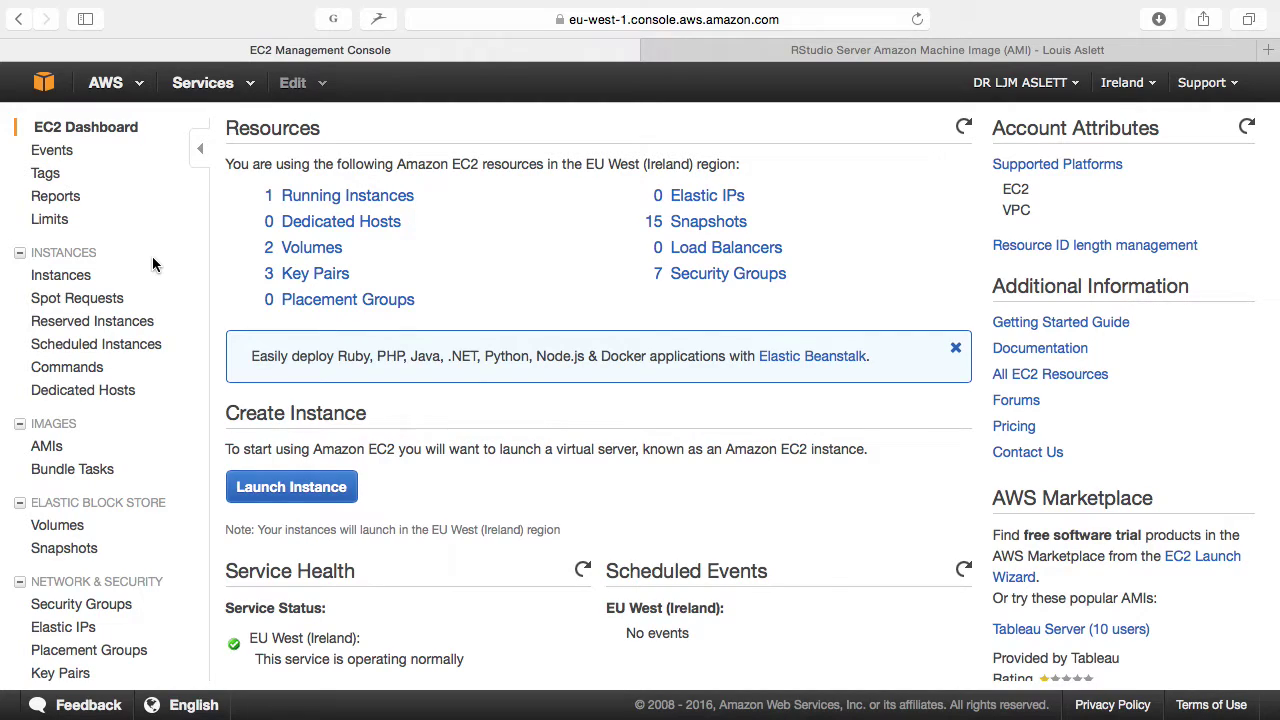
left_click(91, 605)
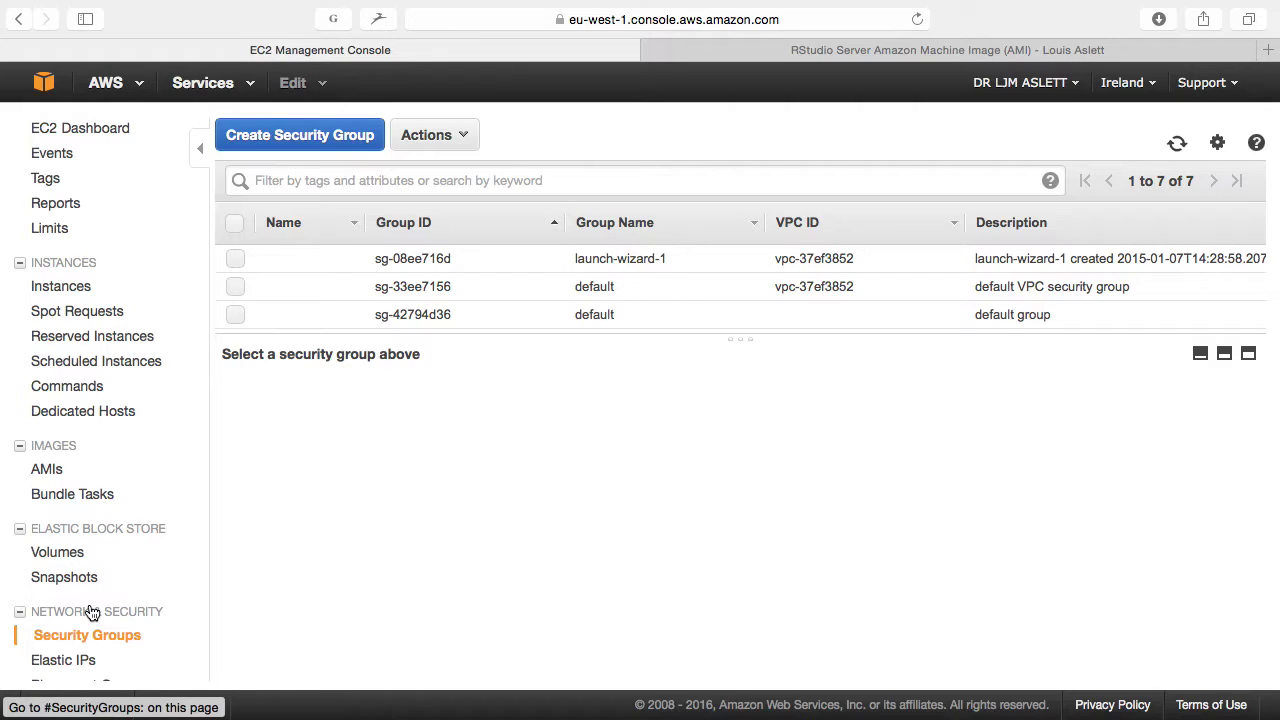
left_click(328, 145)
Step: Name the new security group Demo with the description Demo
left_click(410, 211)
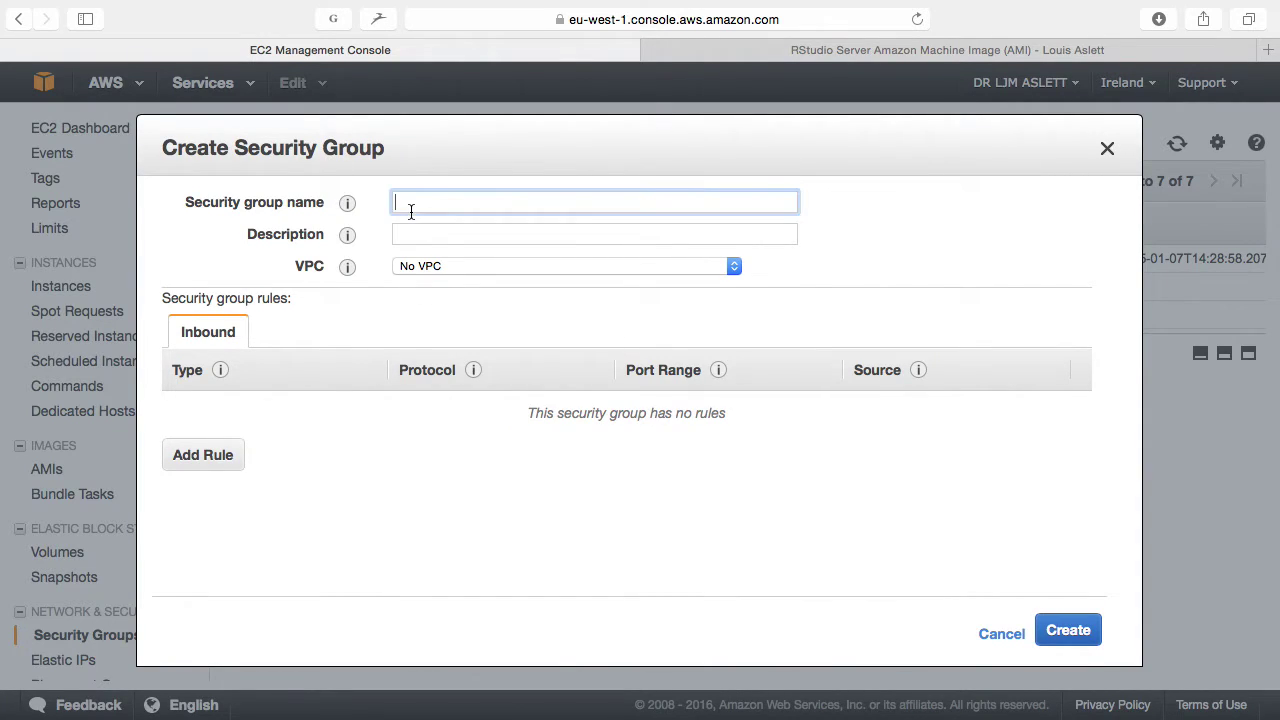
type("Demo")
key("Tab")
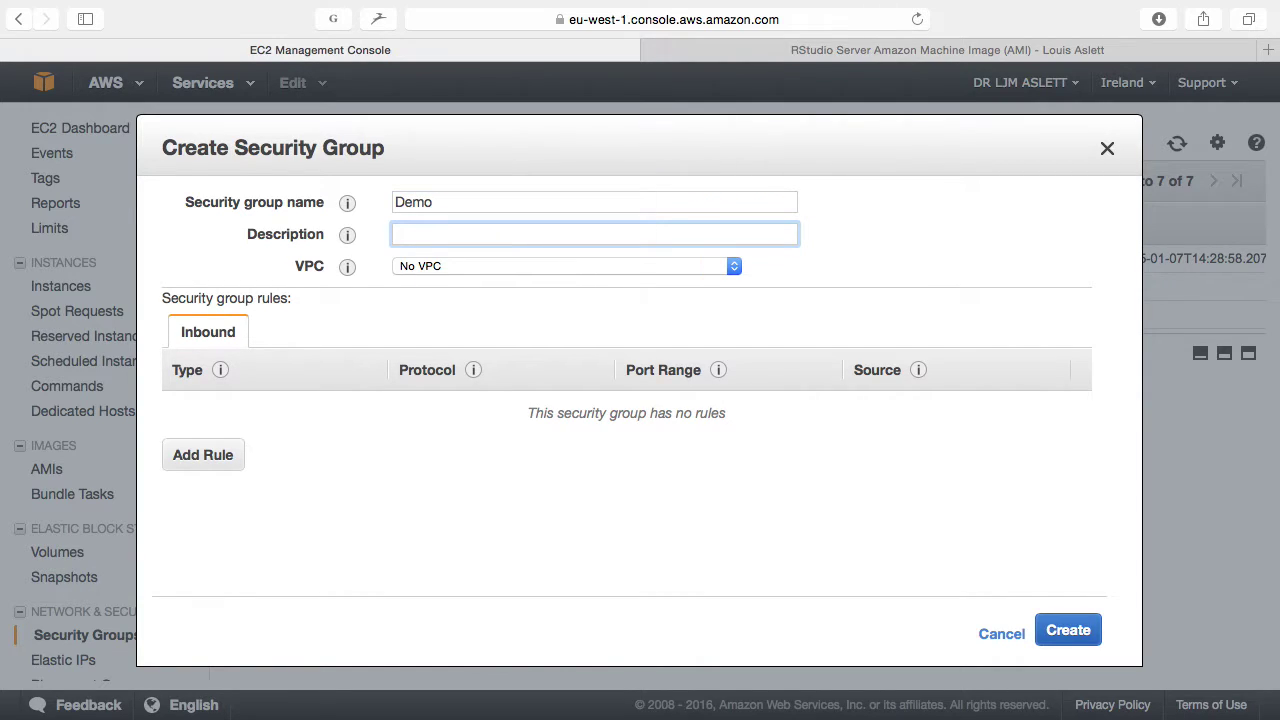
type("Demo")
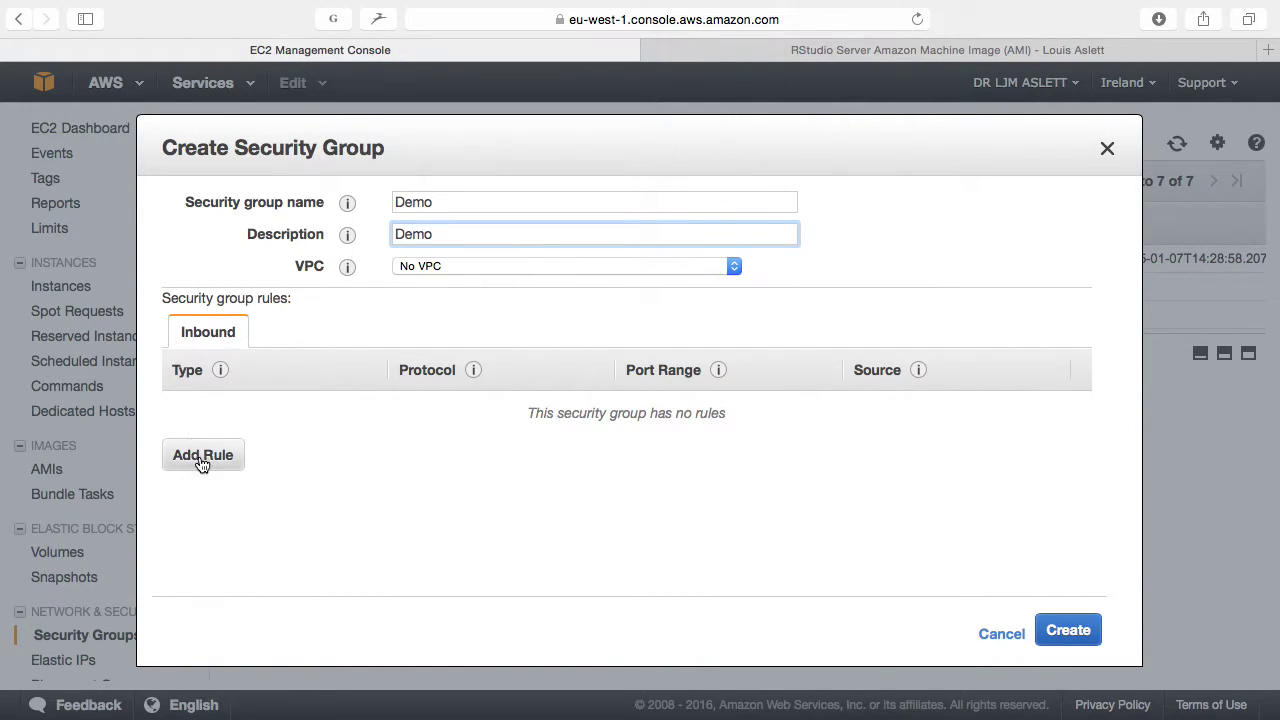
Step: Add inbound SSH (22) and HTTP (80) rules from anywhere and create the group
left_click(201, 456)
left_click(215, 448)
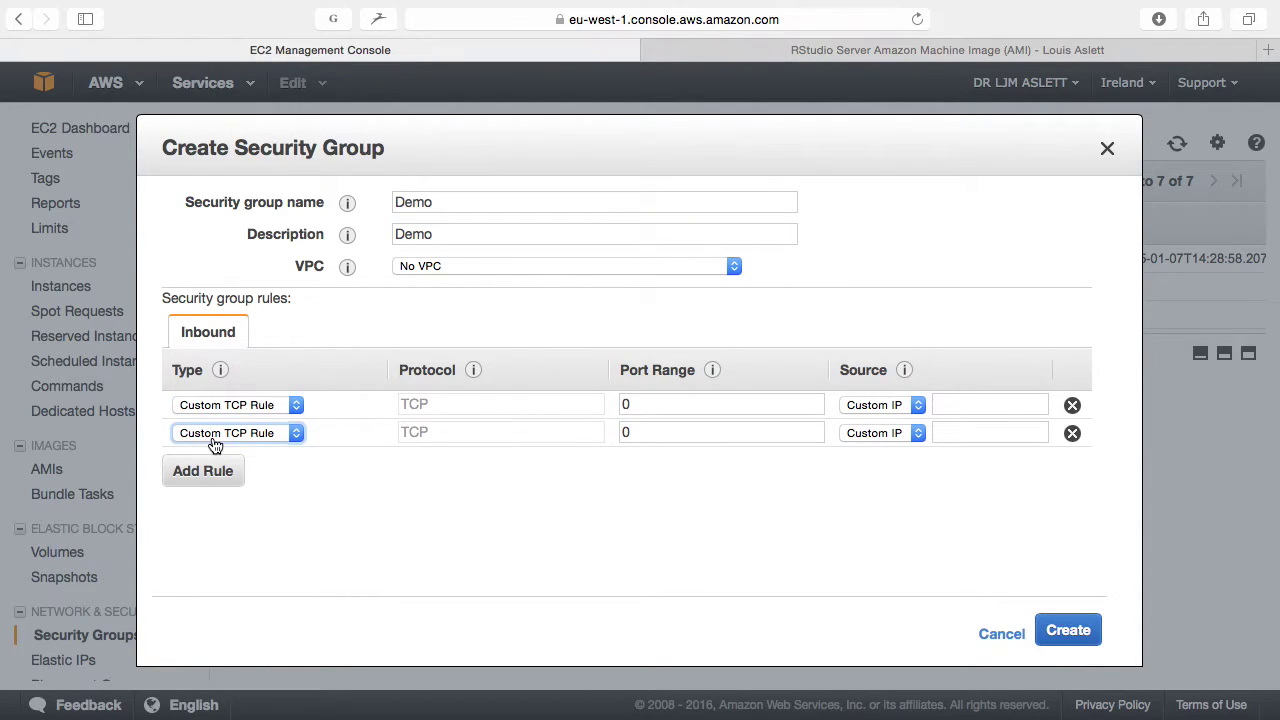
left_click(228, 406)
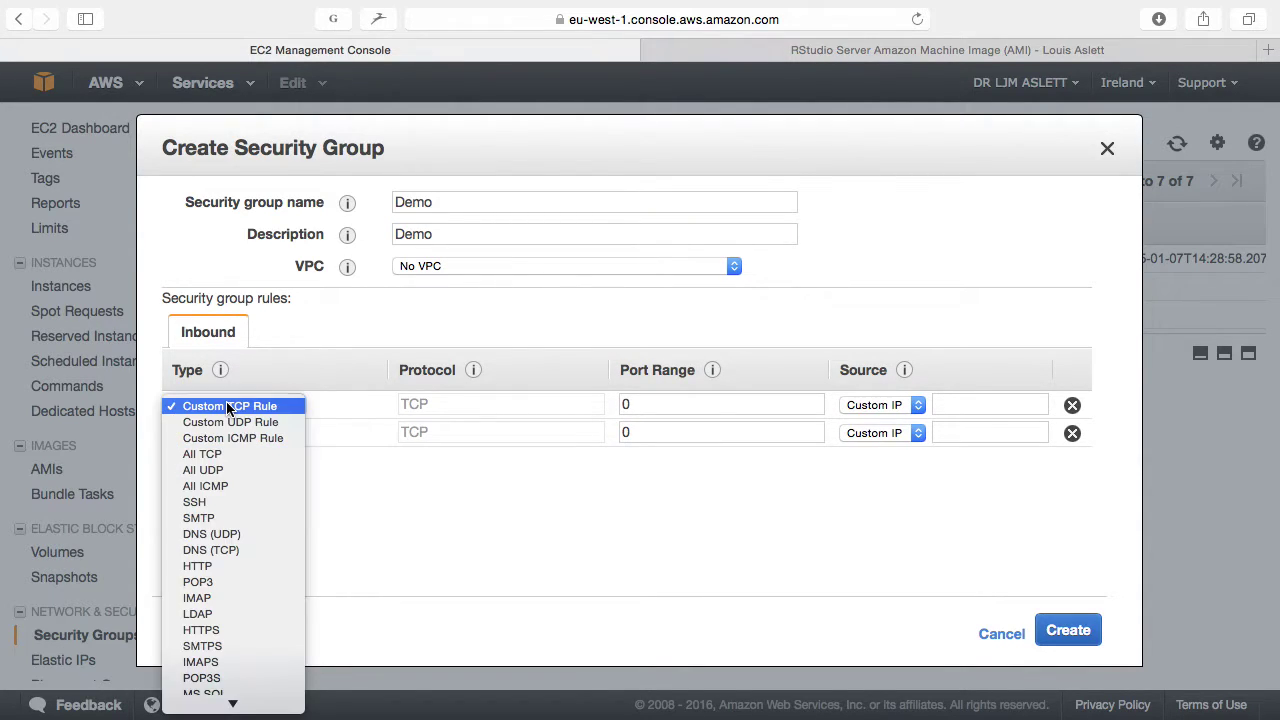
left_click(219, 502)
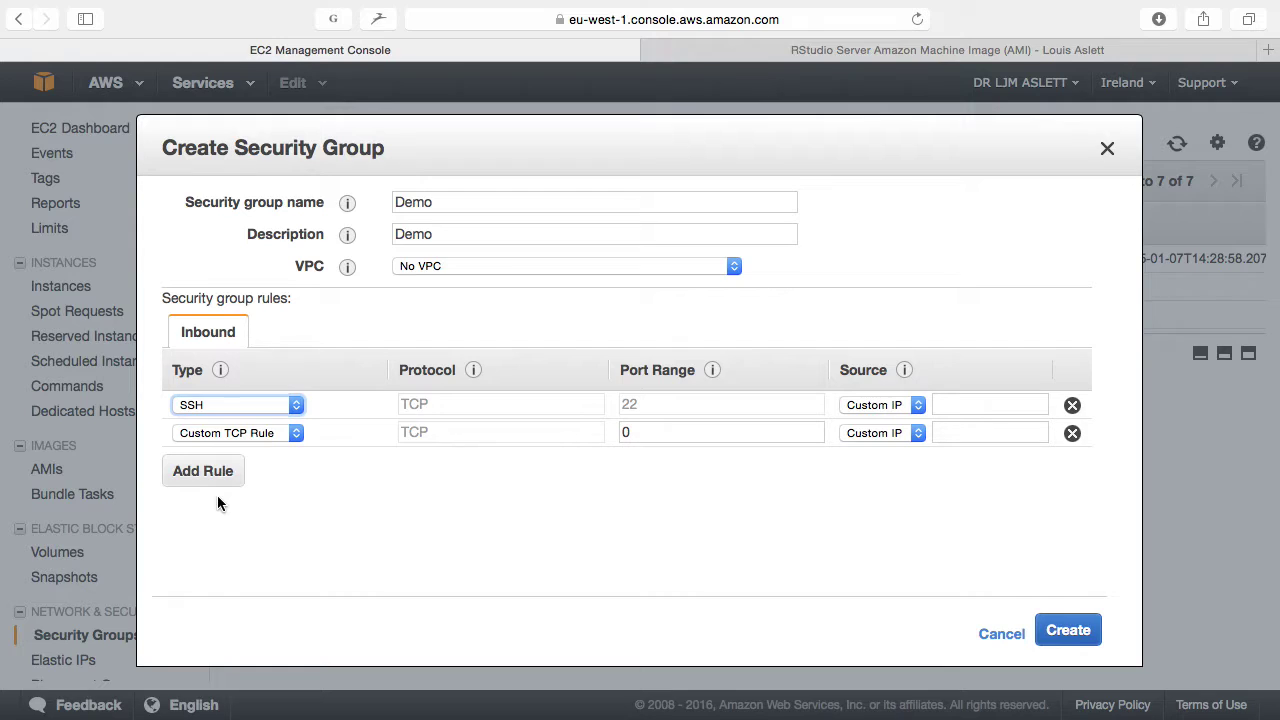
left_click(258, 435)
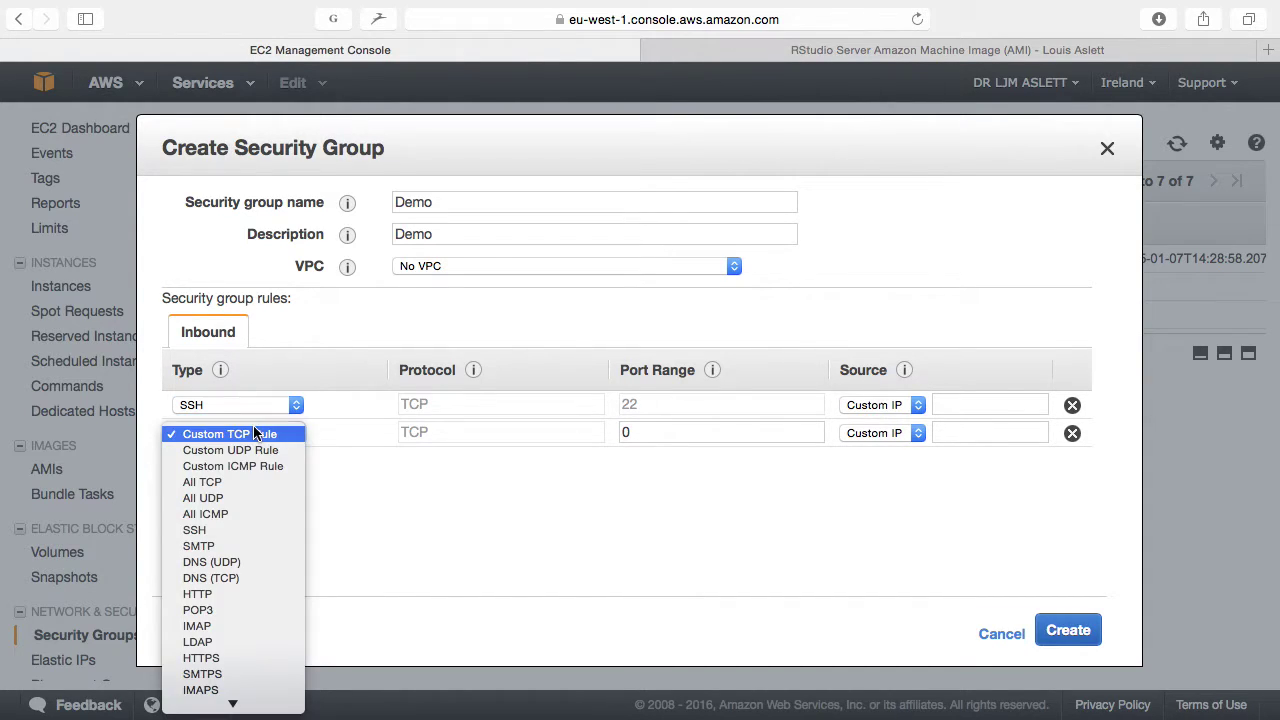
left_click(214, 595)
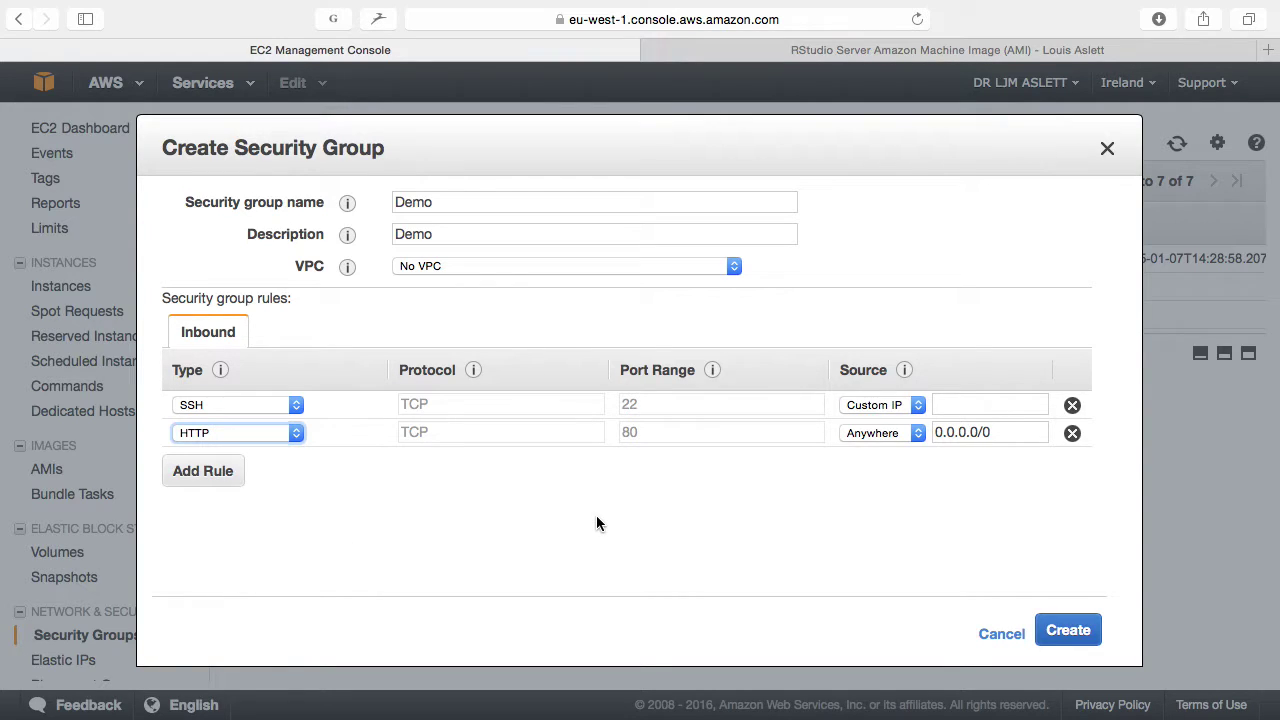
left_click(884, 406)
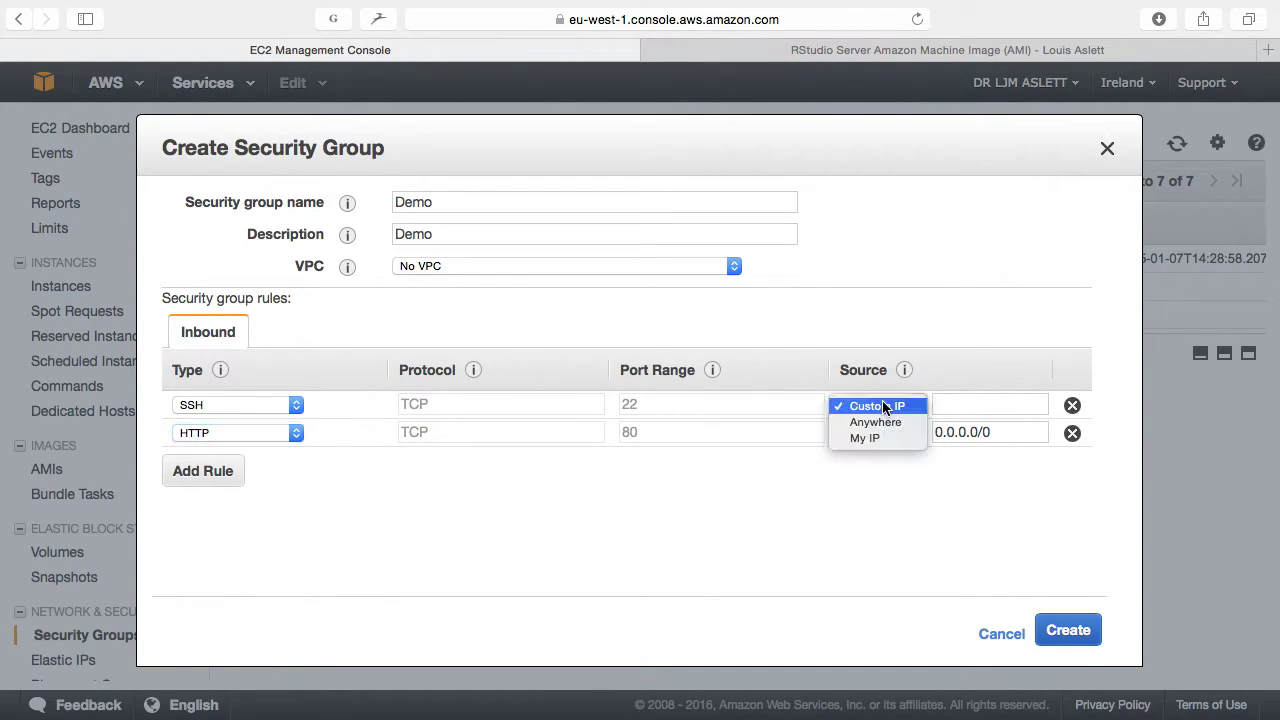
left_click(888, 423)
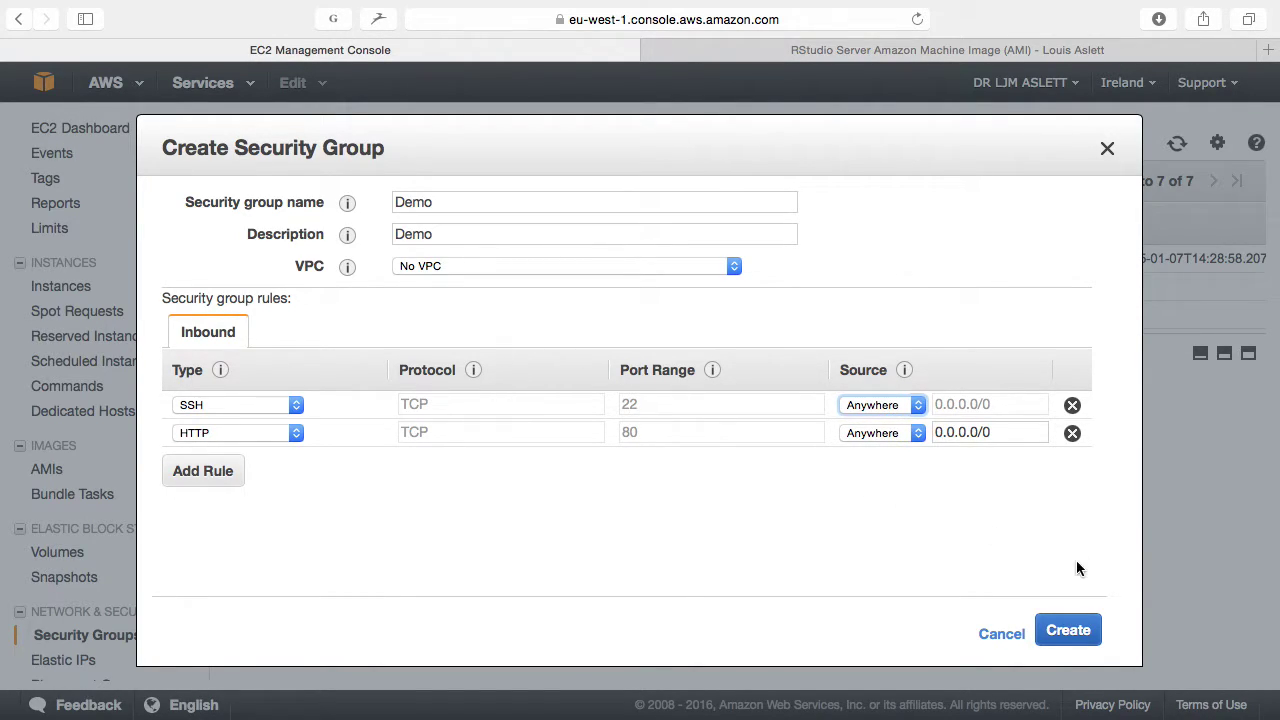
left_click(1076, 640)
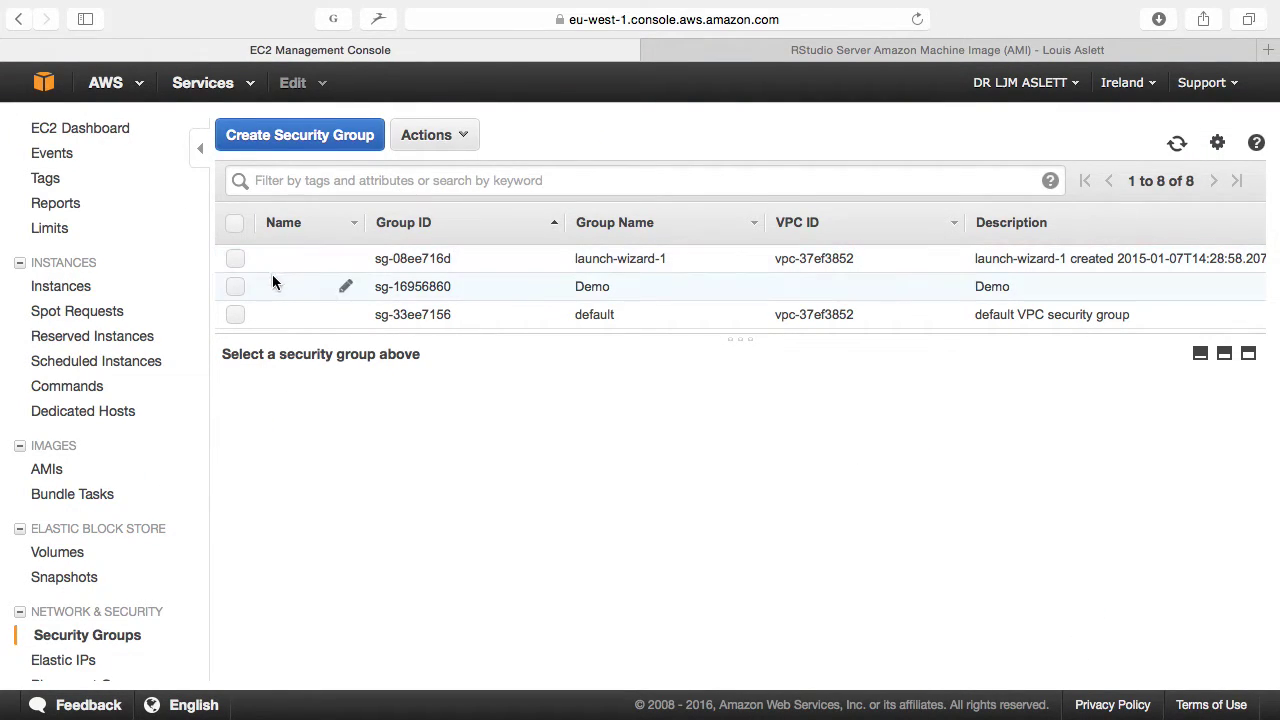
Step: Check the Demo group's inbound SSH and HTTP rules, then switch to the RStudio Server AMI tab
left_click(235, 287)
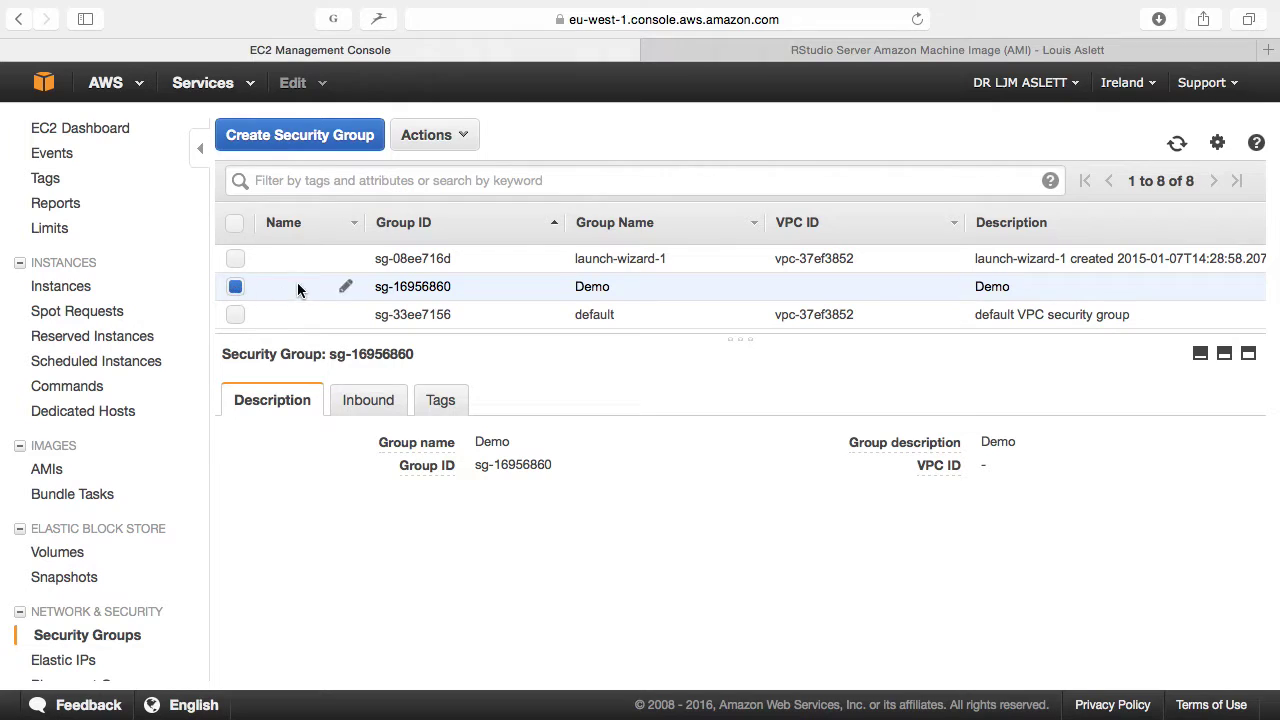
scroll(299, 287, "down", 3)
scroll(299, 287, "up", 3)
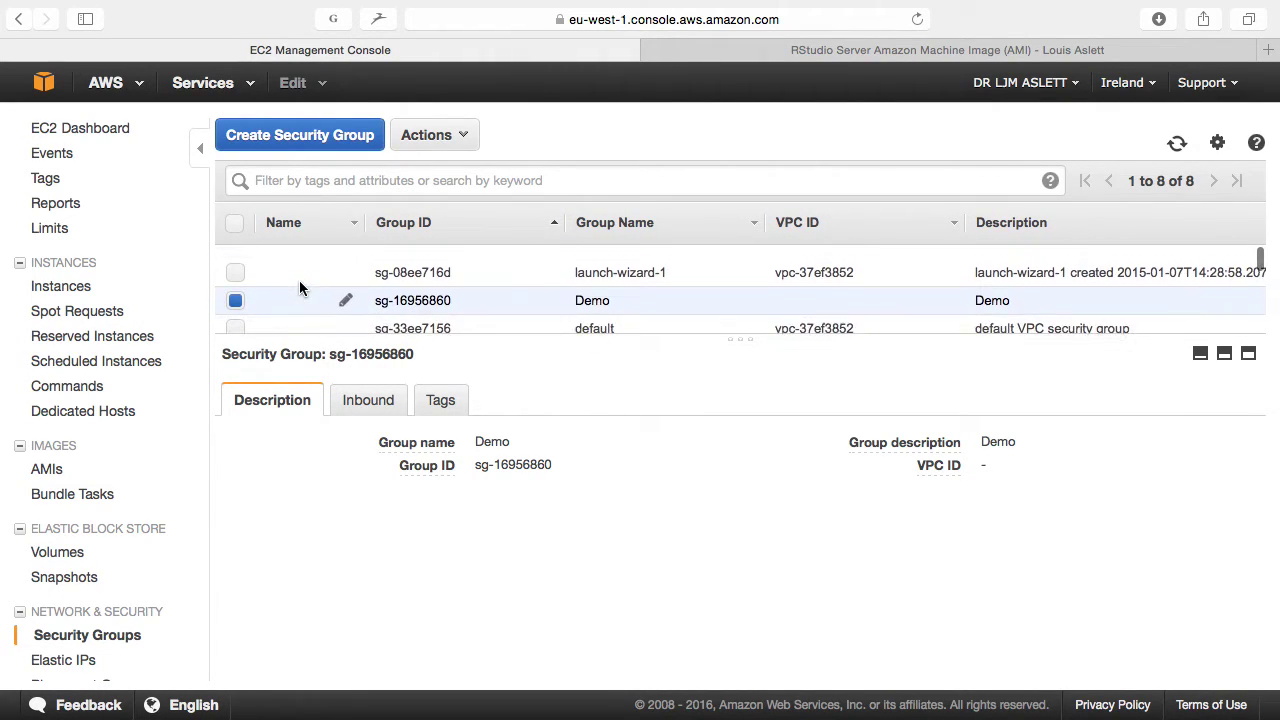
left_click(359, 410)
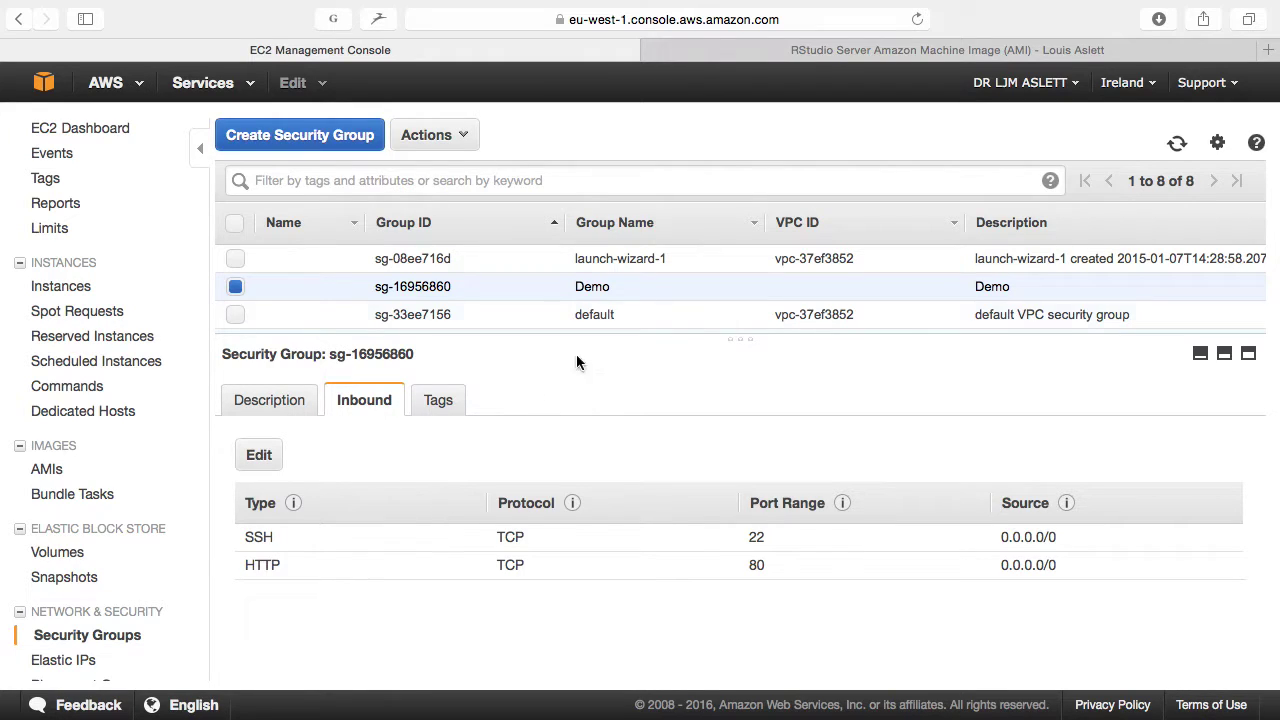
left_click(774, 63)
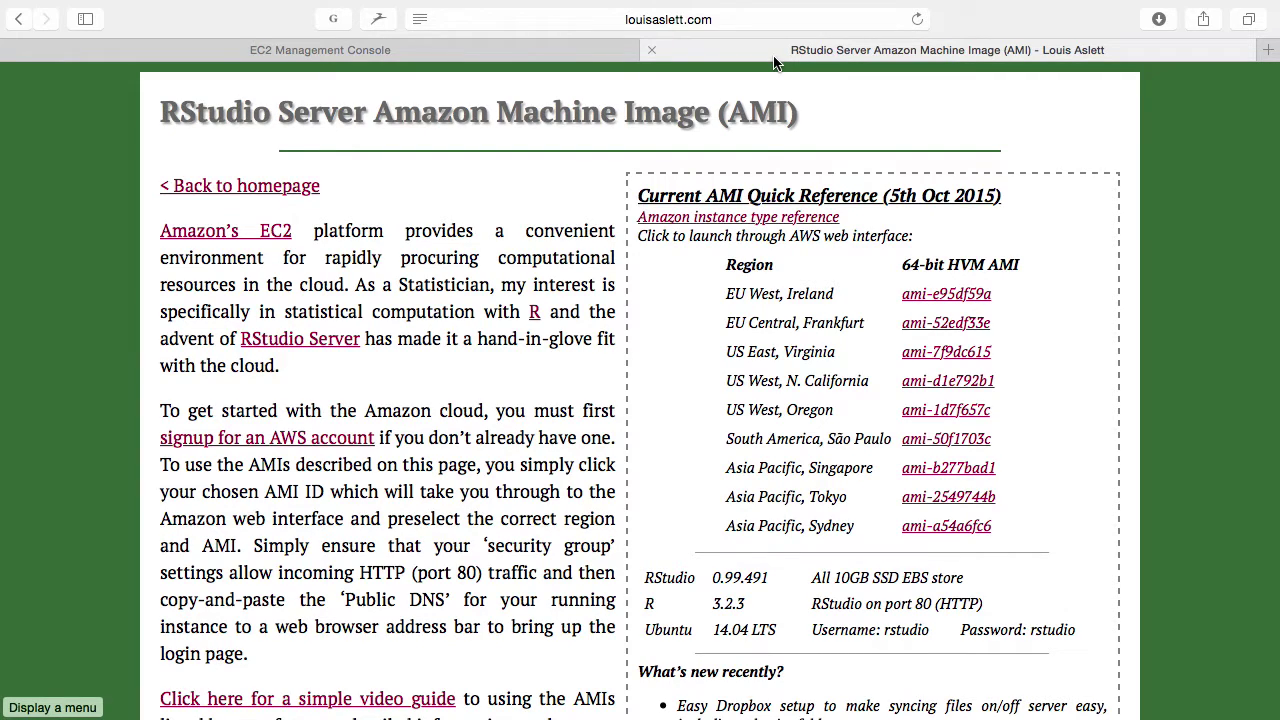
left_click(724, 19)
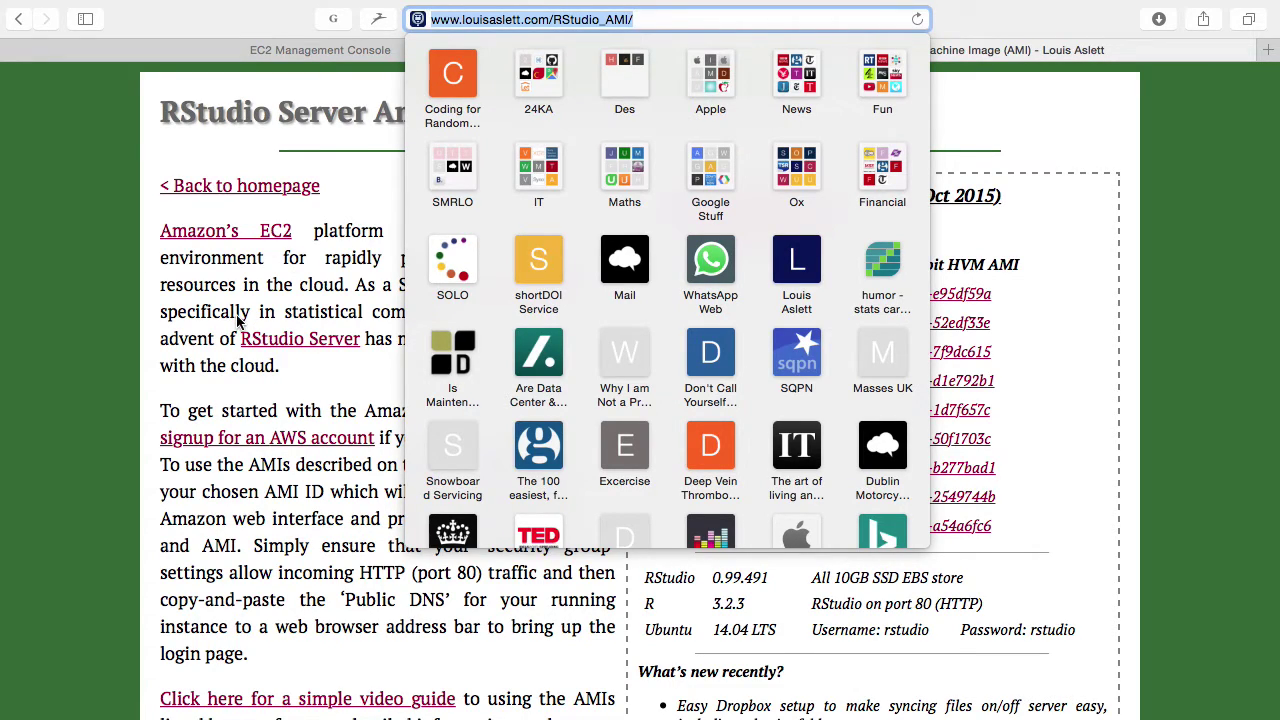
Step: Launch the EU West, Ireland RStudio Server AMI (ami-e95df59a) from the quick reference table
left_click(930, 311)
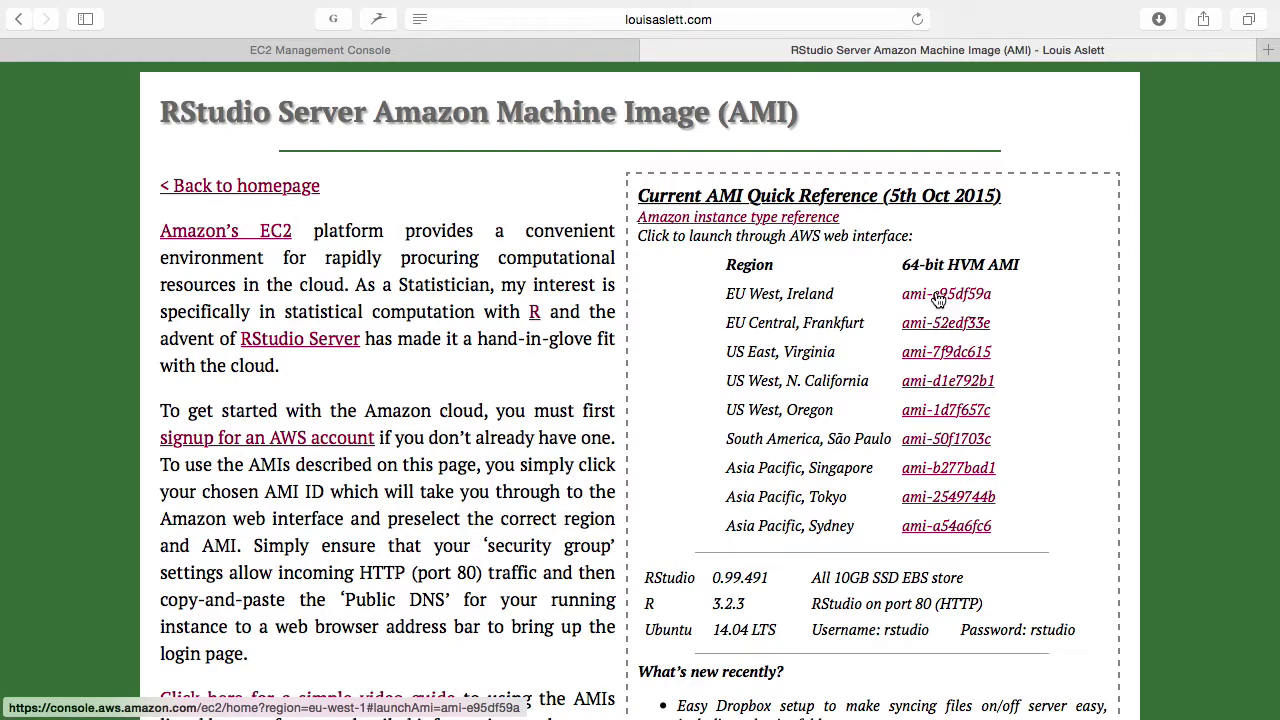
left_click(945, 297)
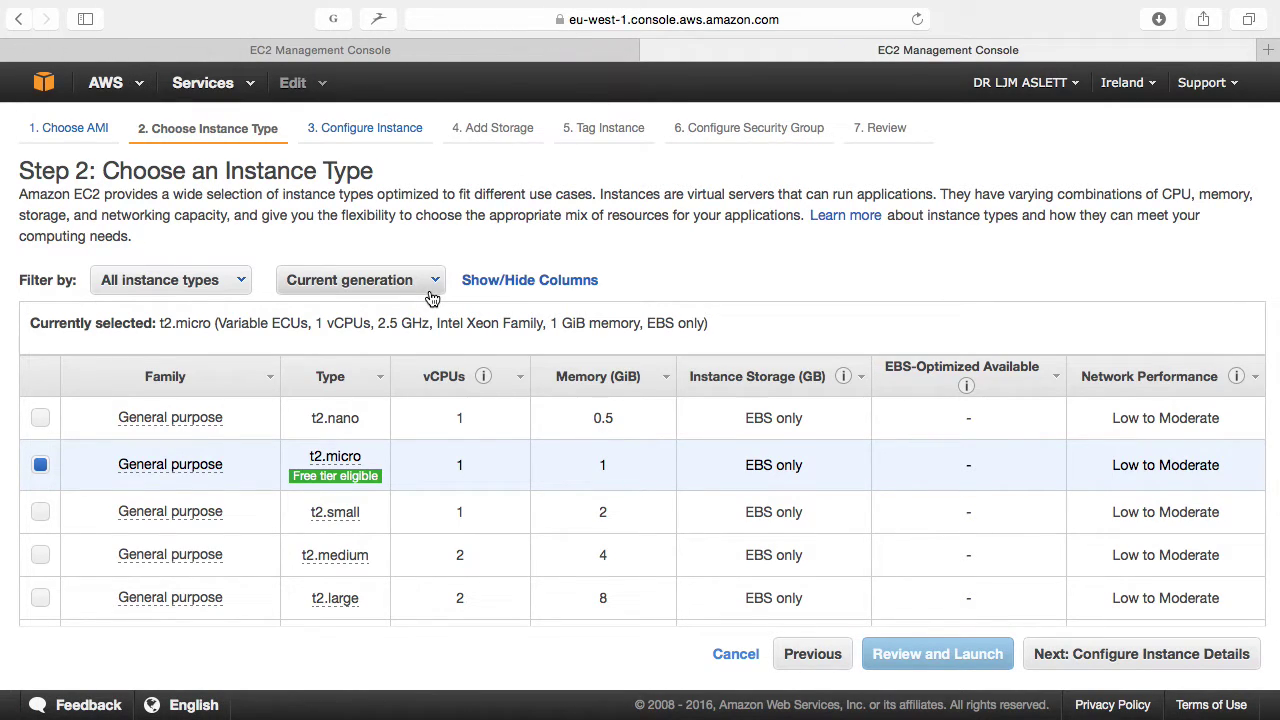
Step: Select m4.large as the instance type and open a new browser tab
left_click(718, 18)
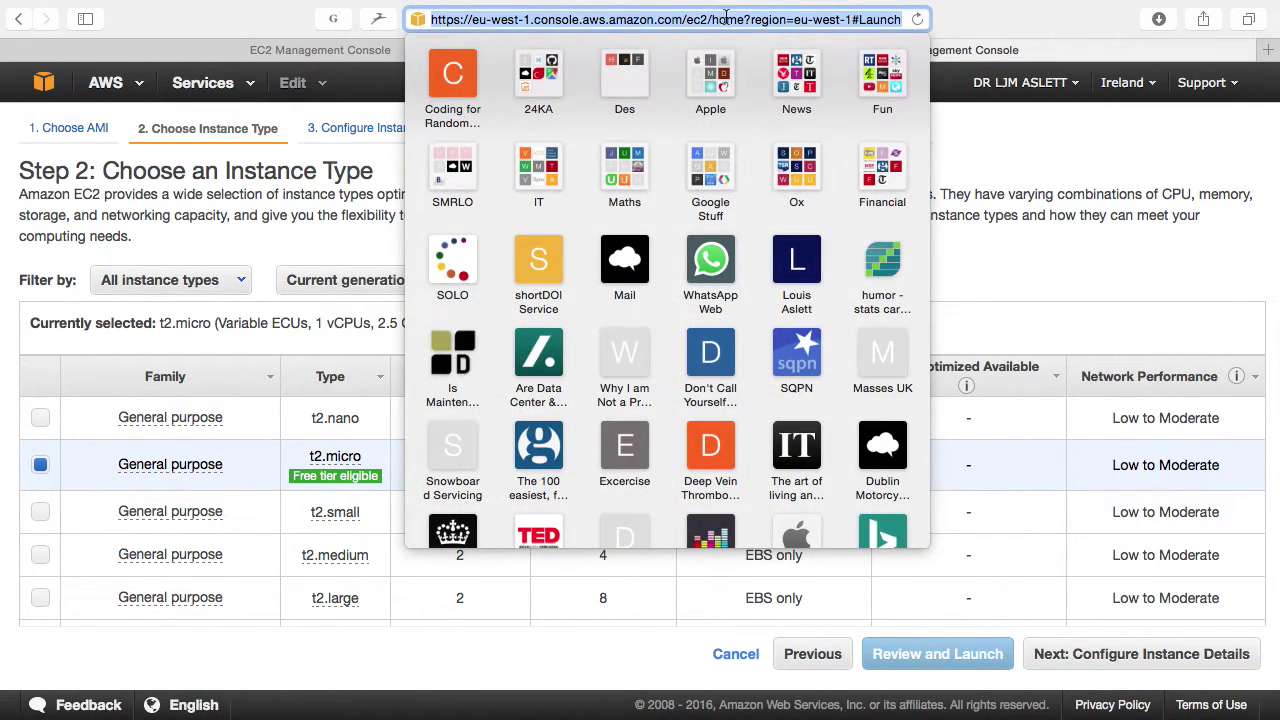
left_click(280, 226)
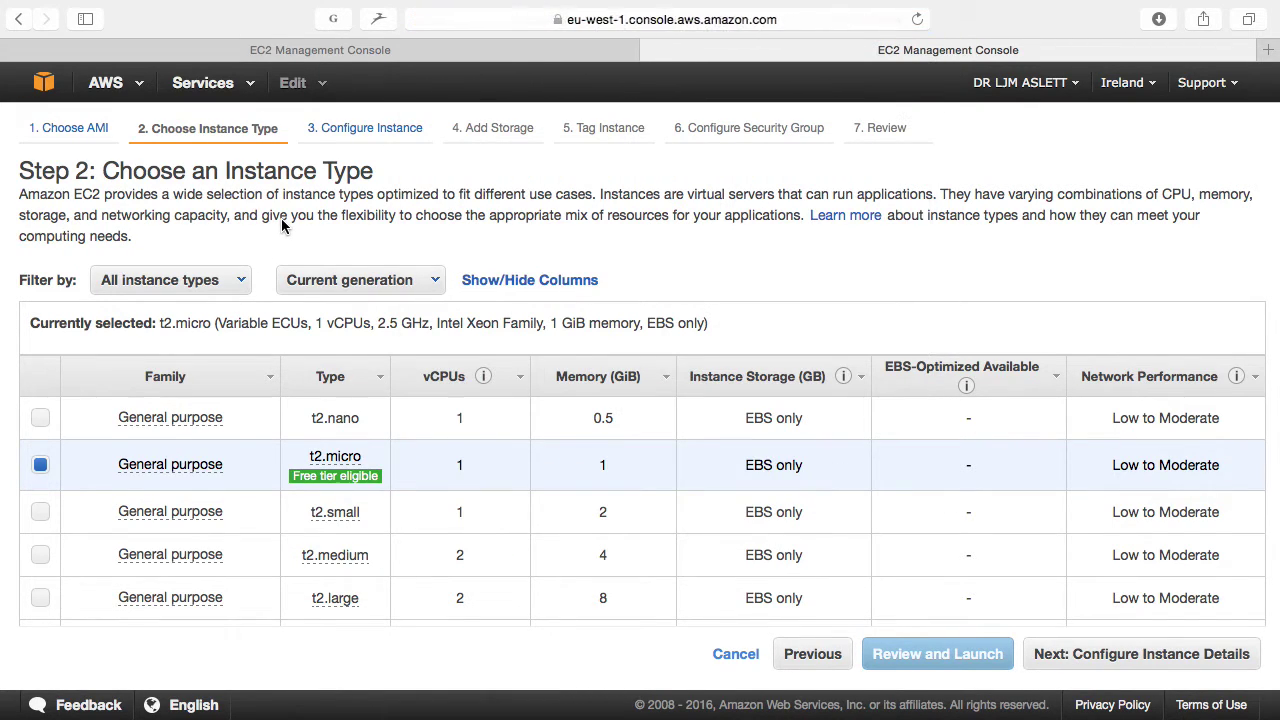
scroll(499, 455, "down", 1)
scroll(499, 455, "down", 10)
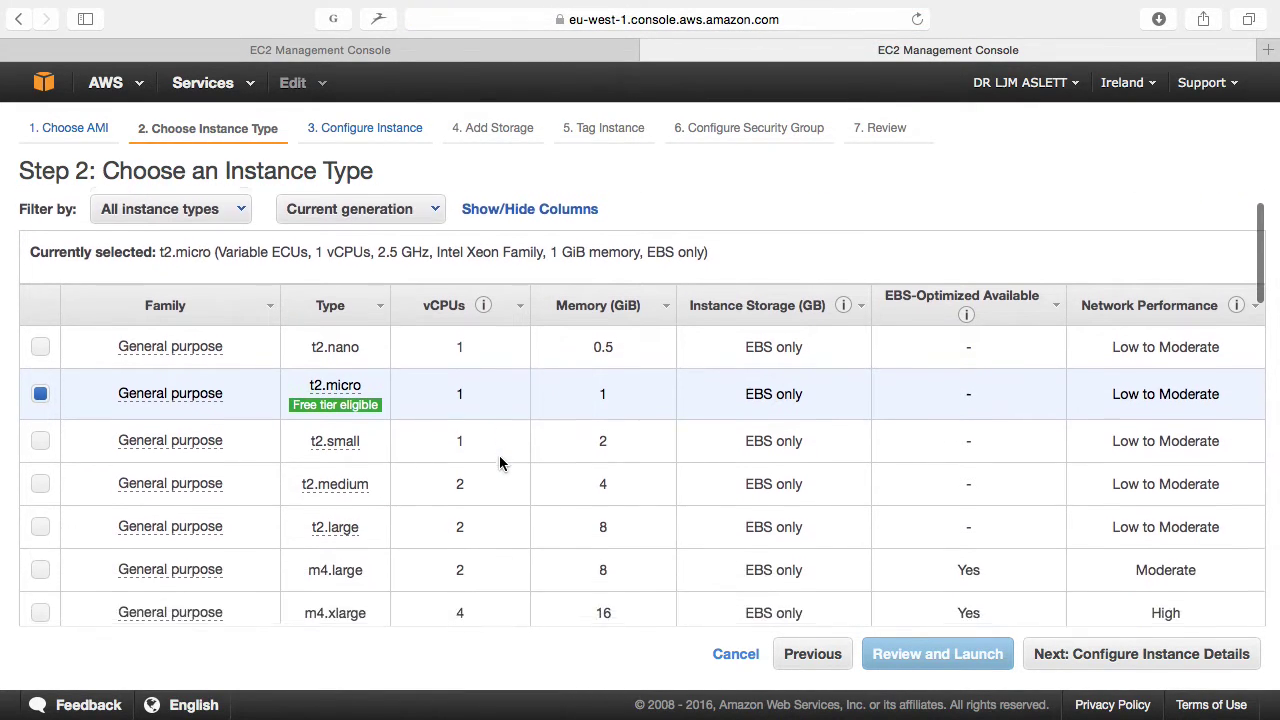
scroll(499, 462, "down", 12)
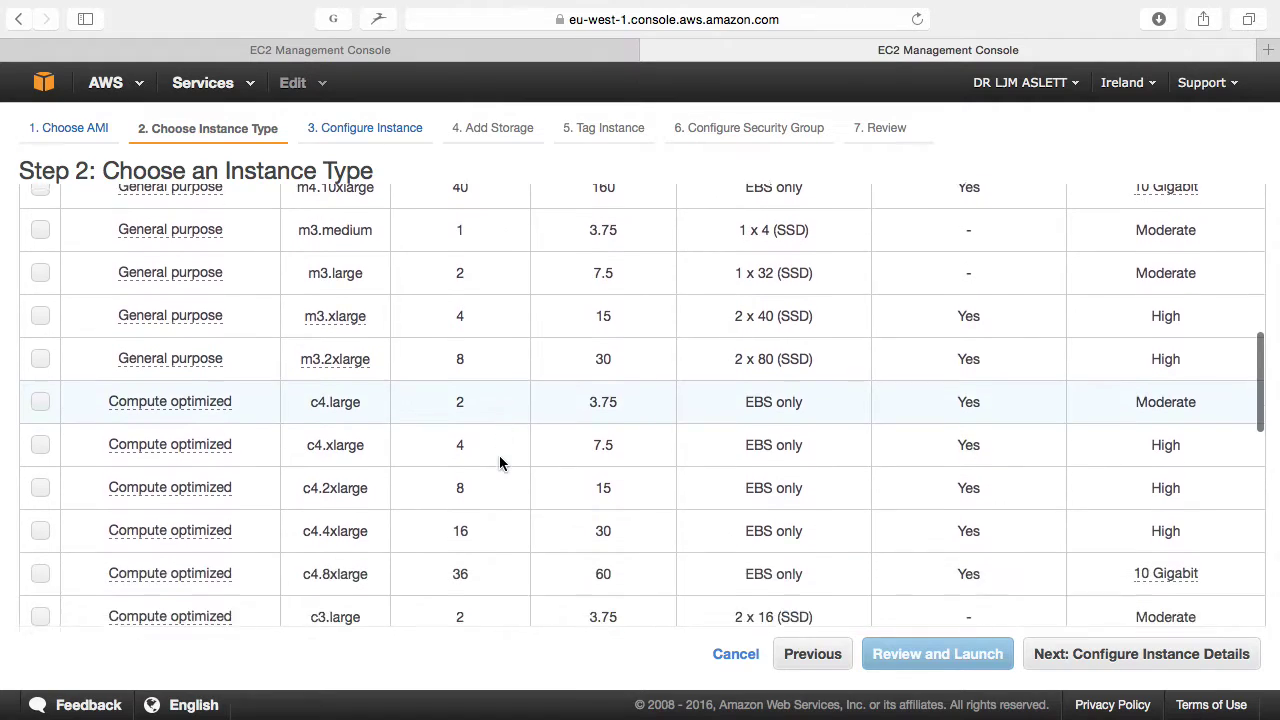
scroll(499, 462, "down", 5)
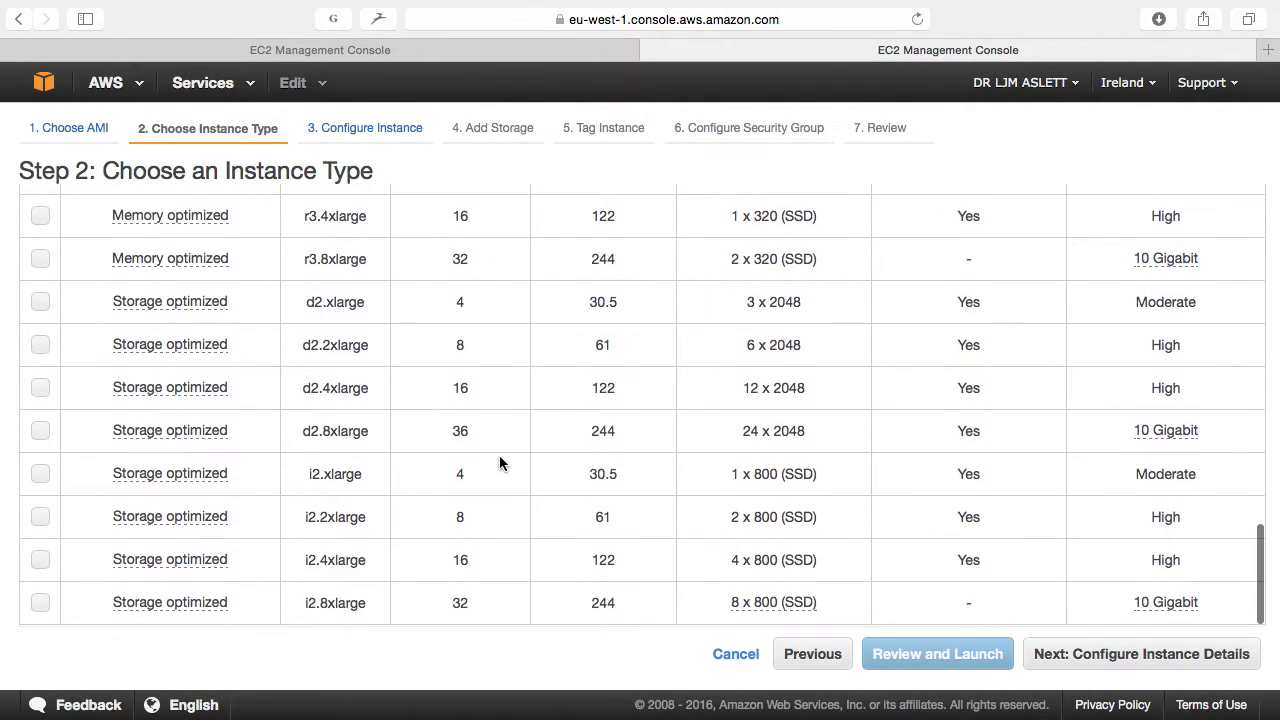
scroll(499, 462, "up", 3)
scroll(500, 462, "up", 10)
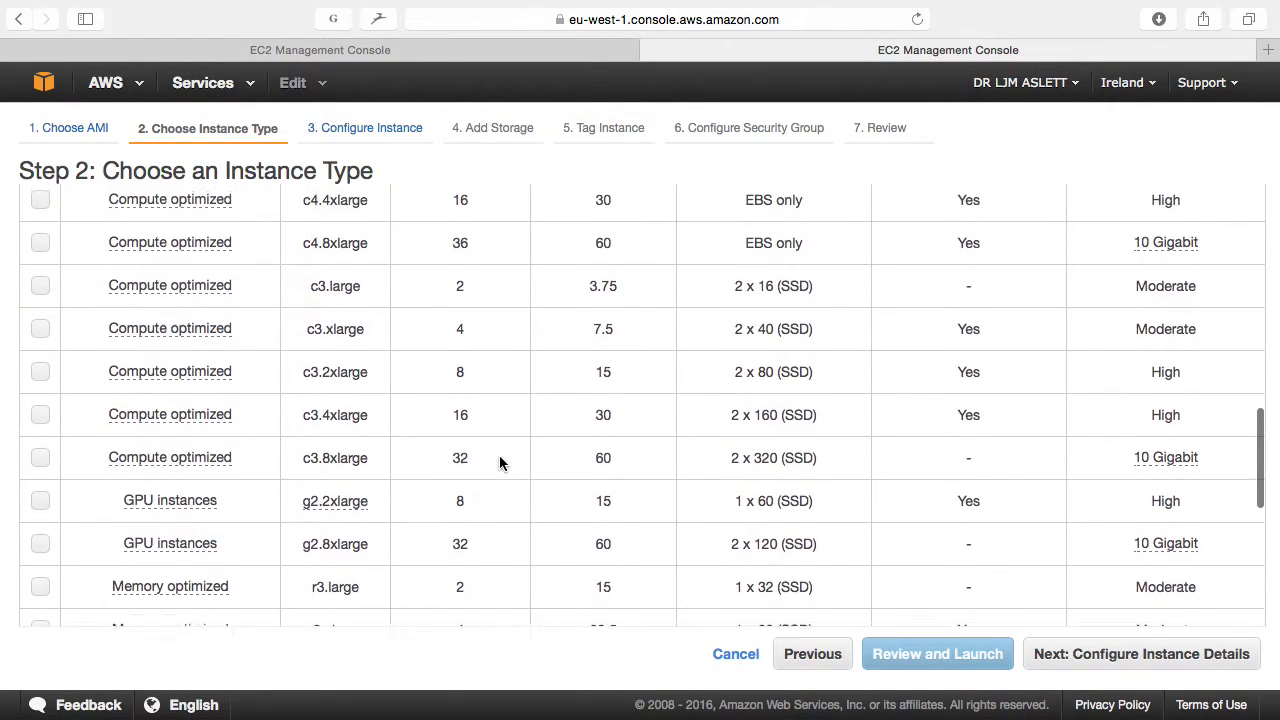
scroll(500, 462, "up", 5)
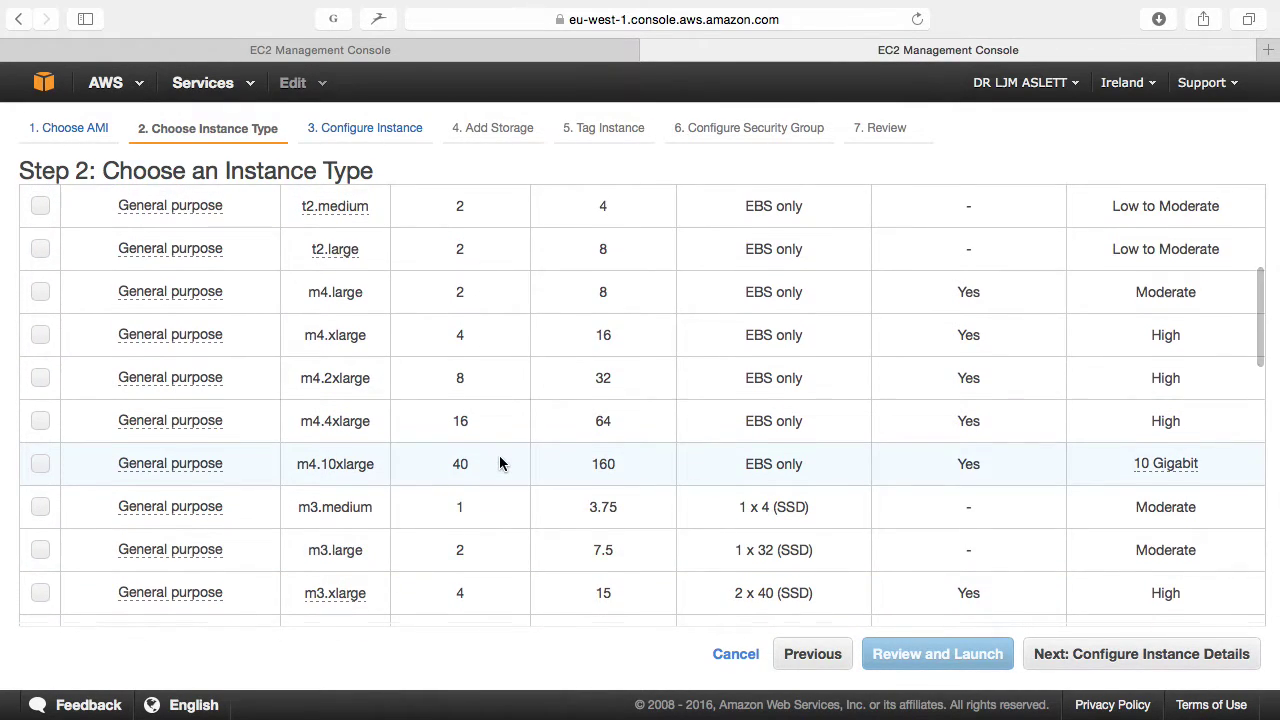
scroll(500, 462, "up", 3)
left_click(420, 360)
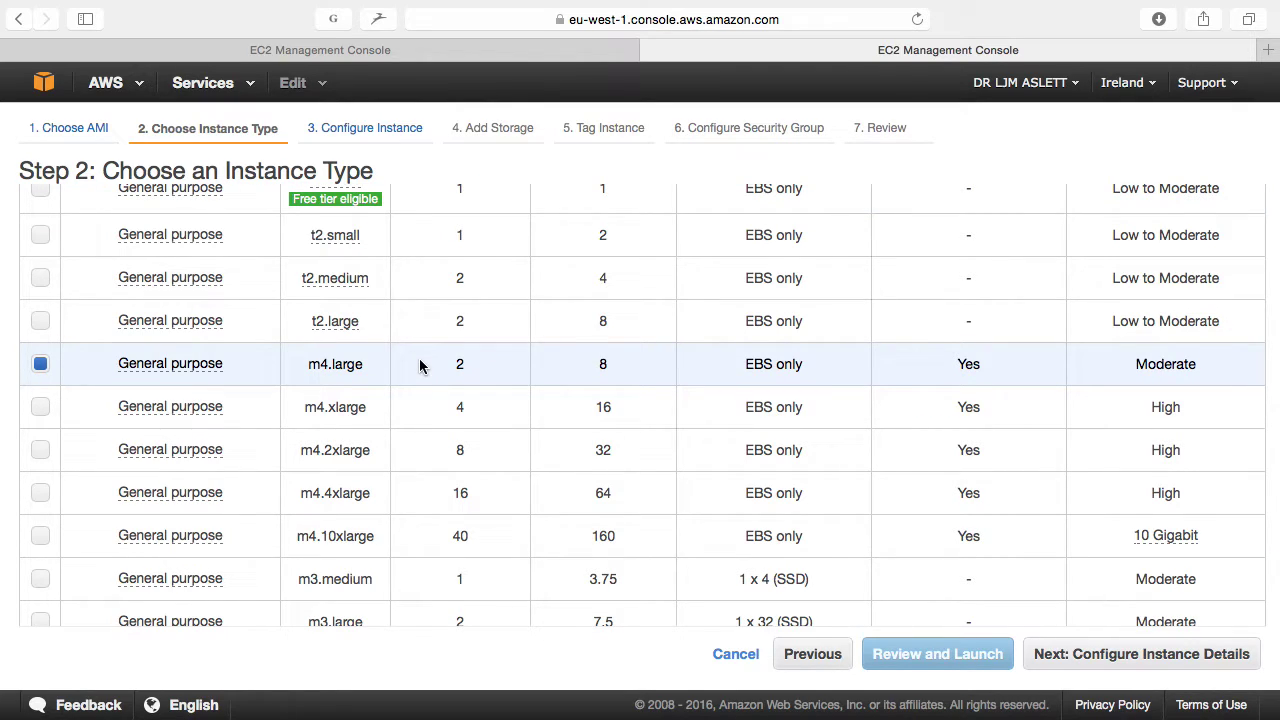
scroll(437, 366, "up", 5)
scroll(437, 368, "down", 3)
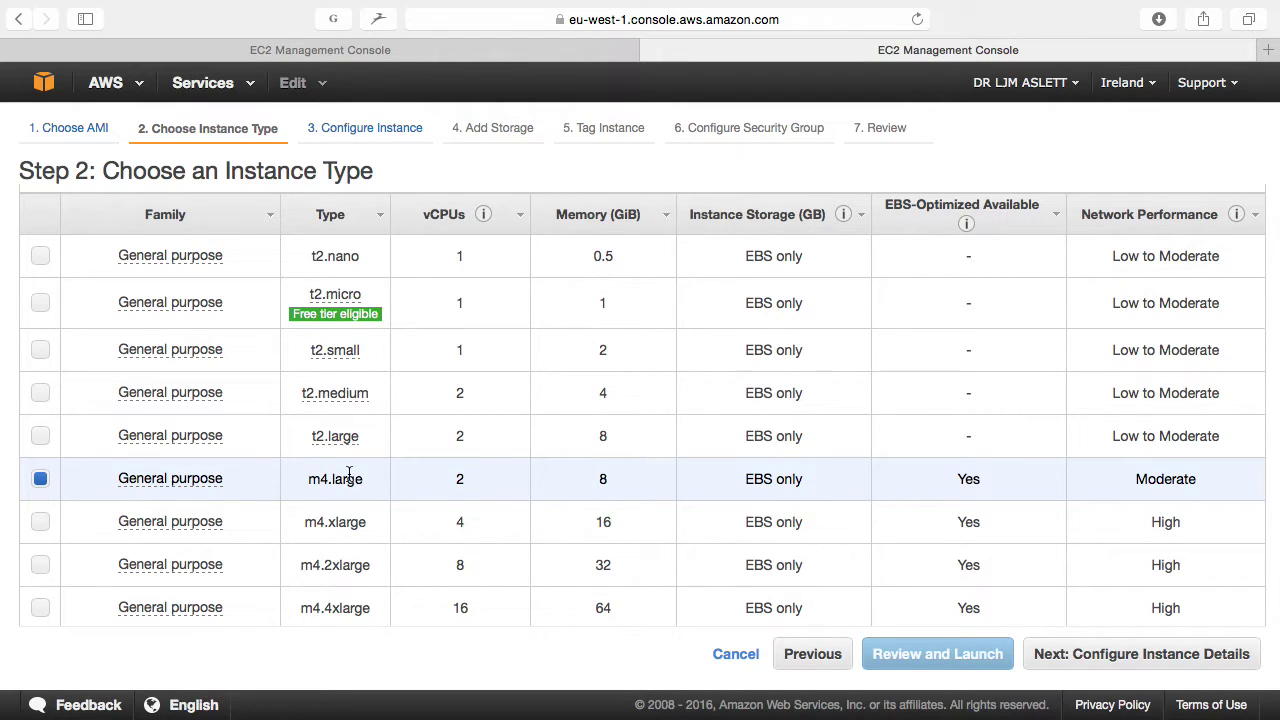
key("super+t")
Step: Go to aws.amazon.com and open the Amazon EC2 instance types page
type("aws")
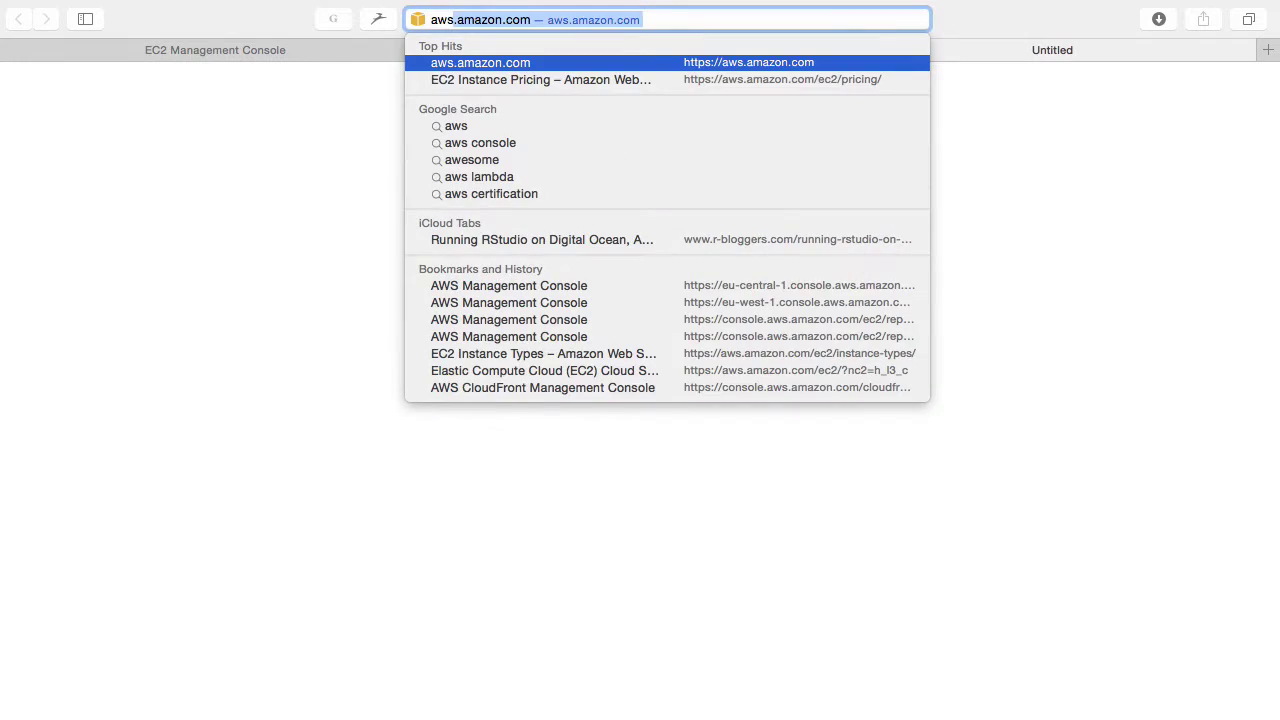
key("Return")
left_click(55, 98)
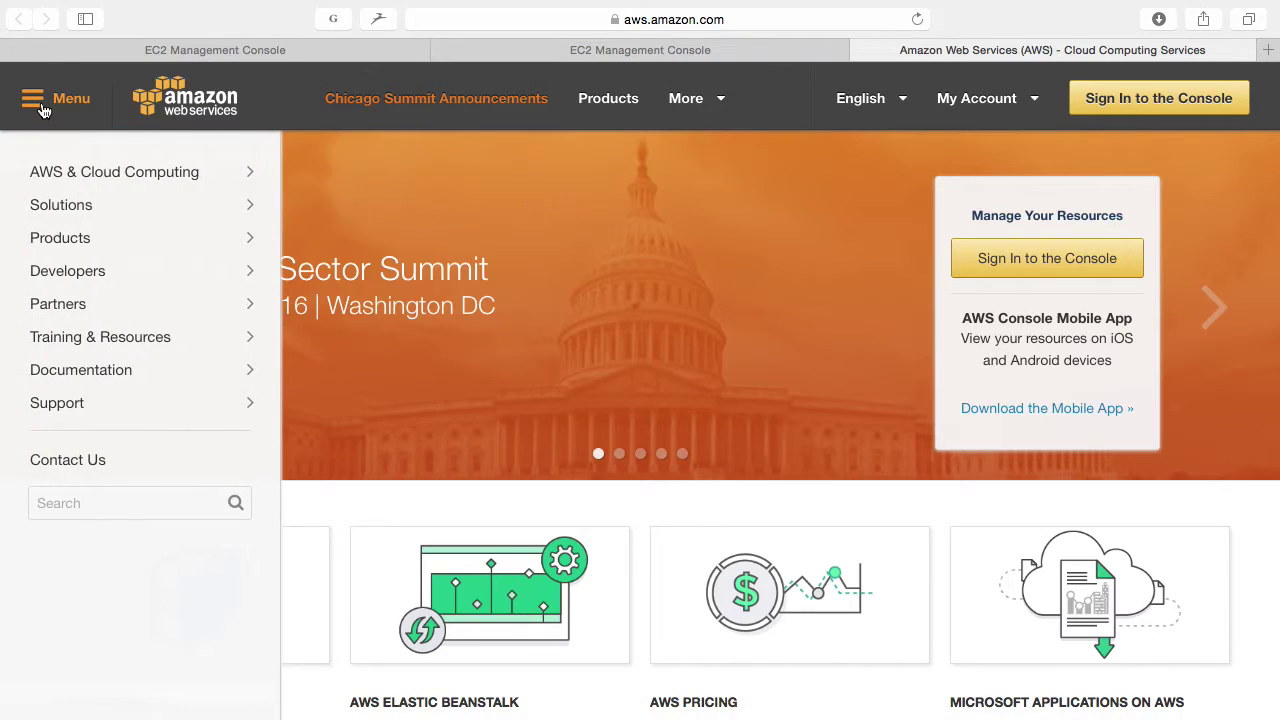
mouse_move(67, 241)
mouse_move(346, 206)
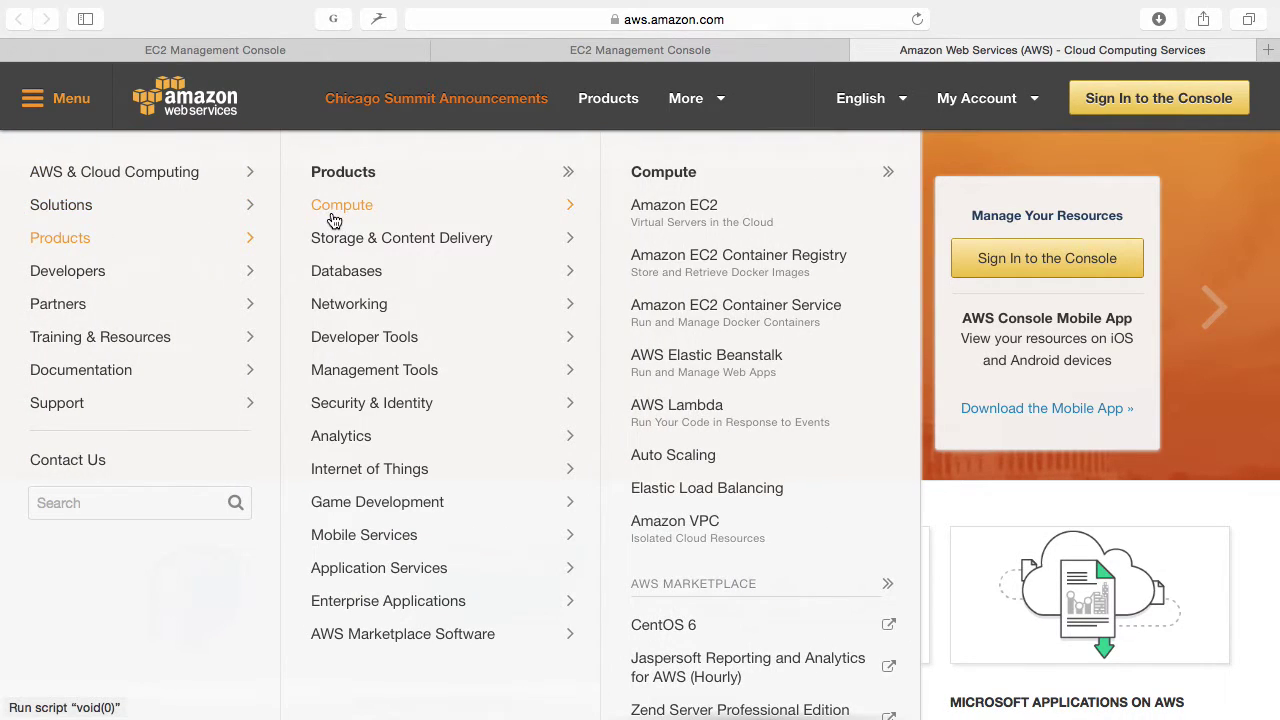
left_click(695, 214)
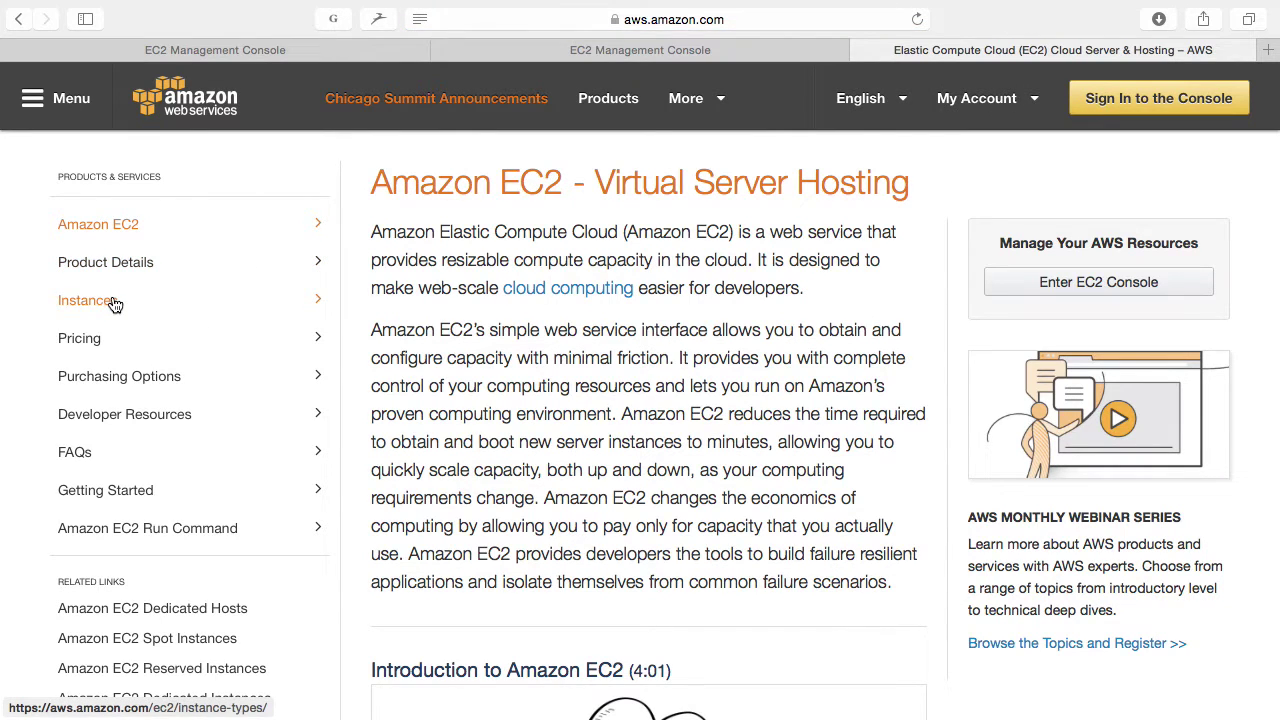
left_click(113, 302)
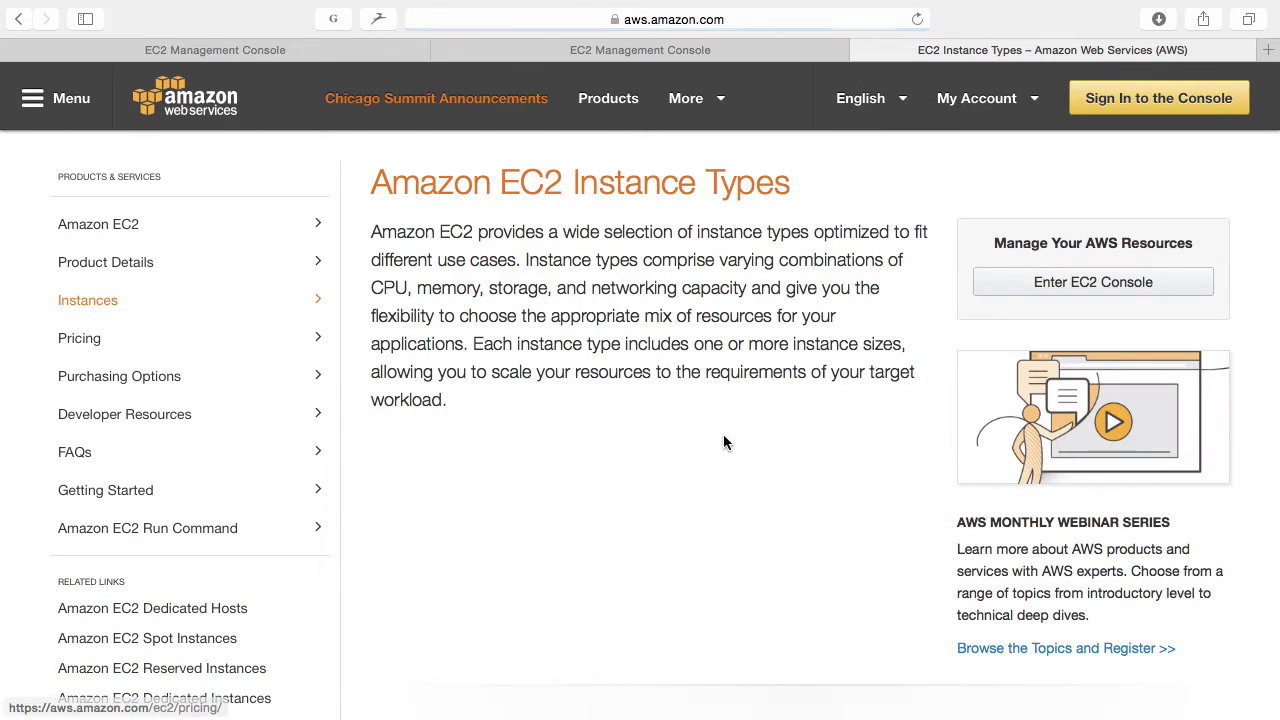
Step: Review the M3 instance specs, highlighting its processor model and SSD storage
scroll(723, 438, "down", 5)
scroll(725, 441, "down", 10)
scroll(725, 441, "up", 3)
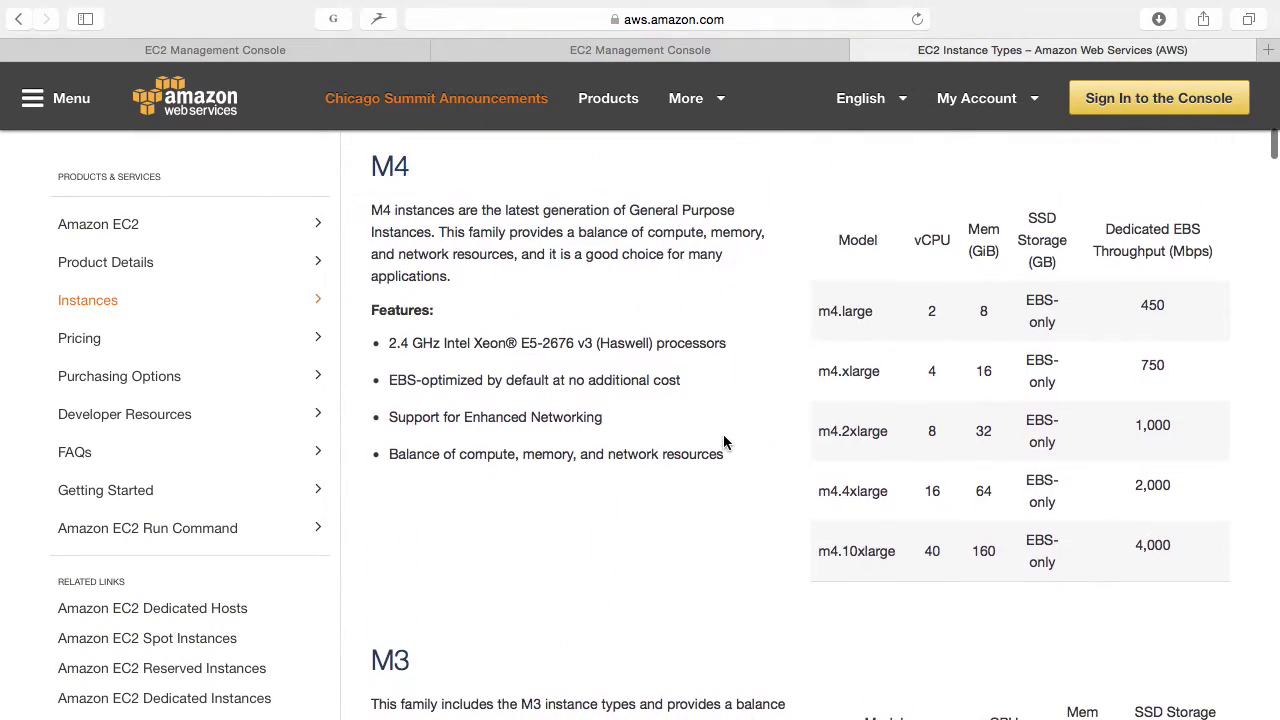
scroll(725, 441, "down", 5)
scroll(724, 438, "up", 2)
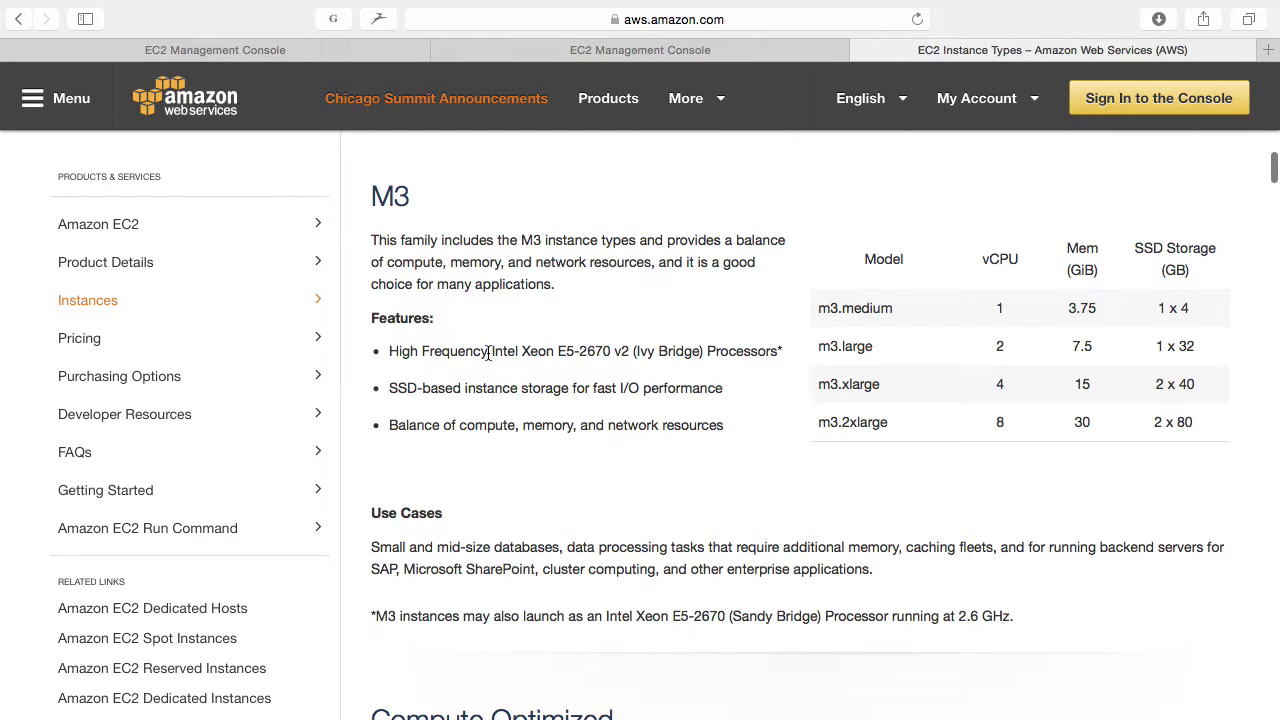
left_click_drag(490, 352, 748, 350)
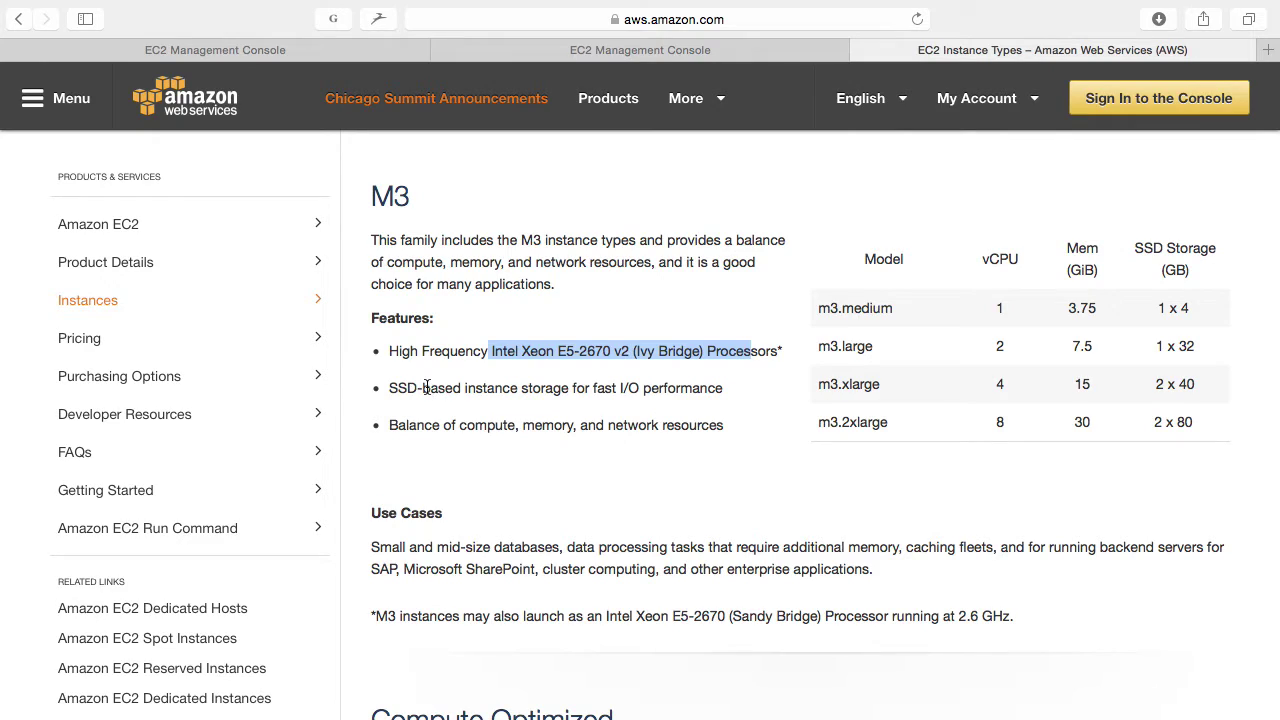
left_click_drag(390, 388, 423, 388)
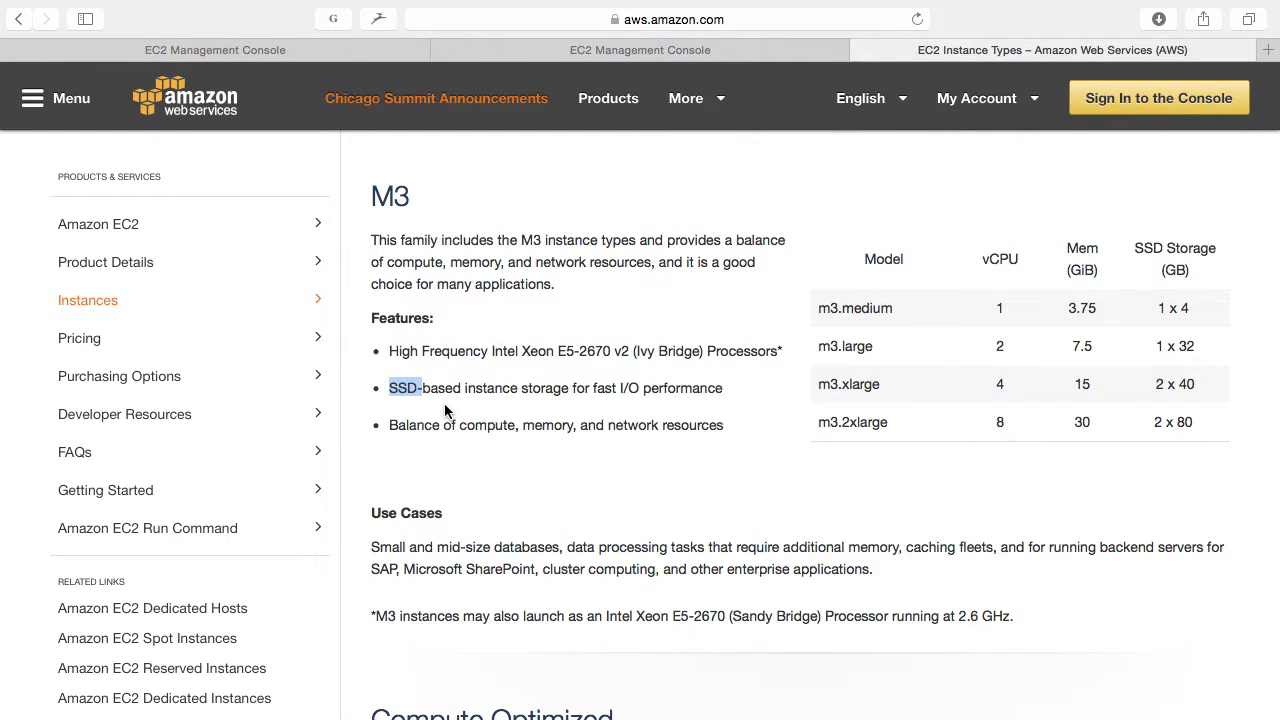
left_click(892, 323)
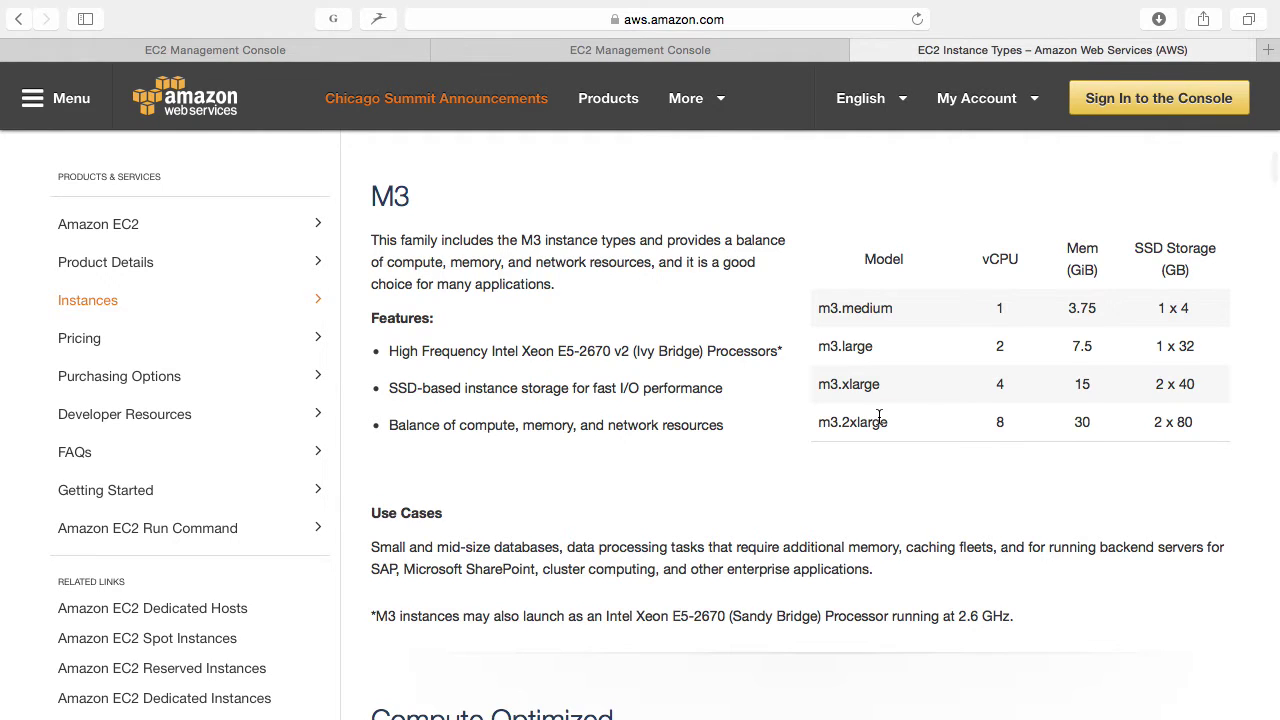
Step: Review the I2 High I/O instances and i2.8xlarge storage, then close the tab
scroll(879, 415, "down", 15)
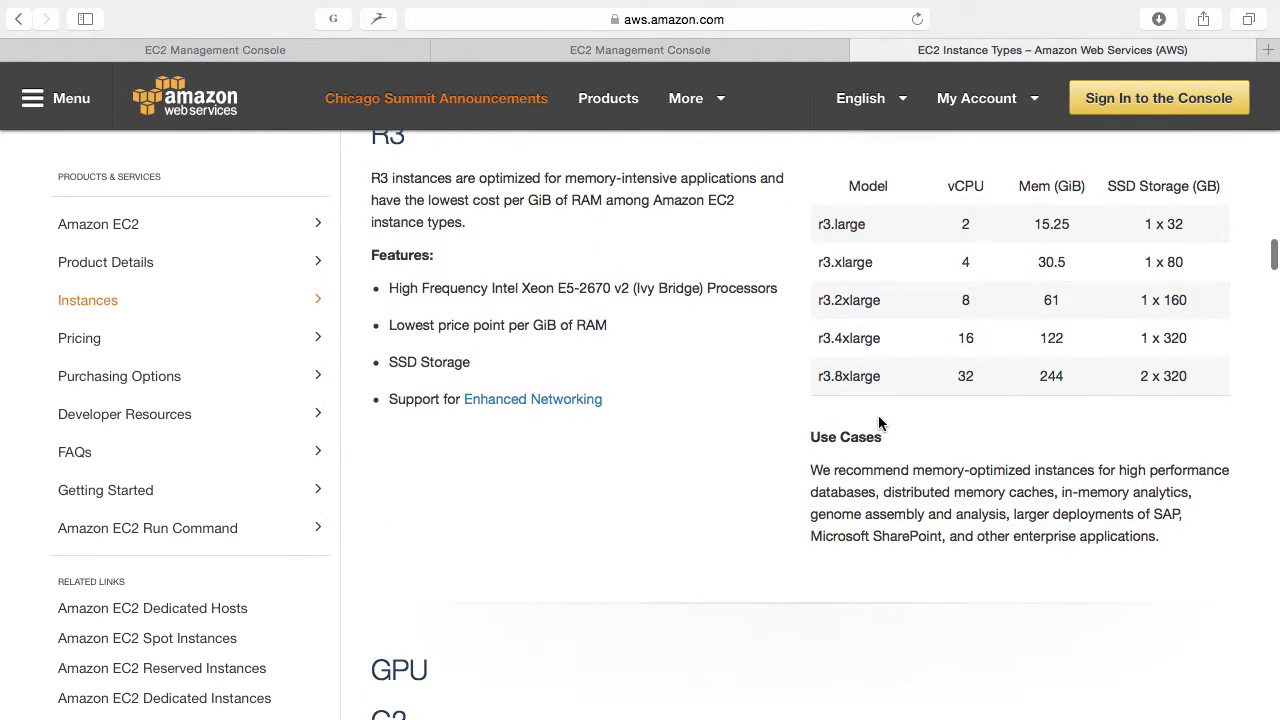
scroll(879, 420, "down", 5)
scroll(879, 422, "down", 10)
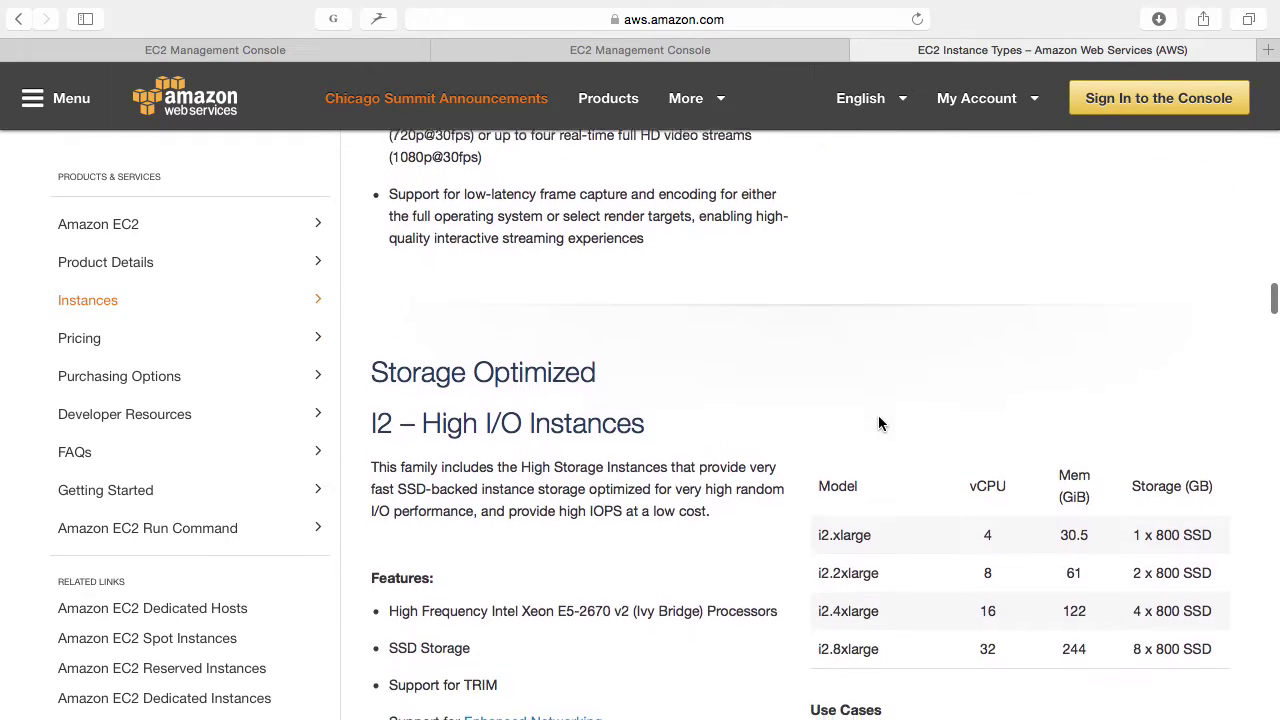
scroll(879, 422, "up", 3)
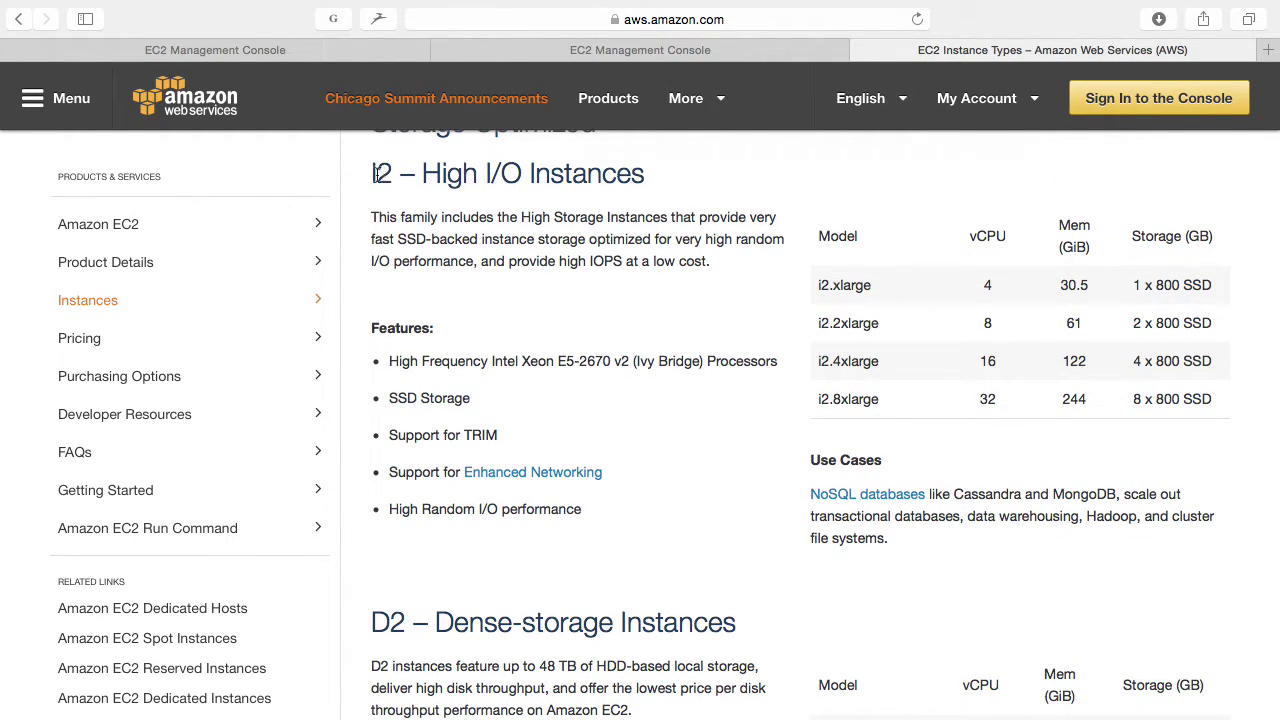
left_click_drag(373, 175, 661, 173)
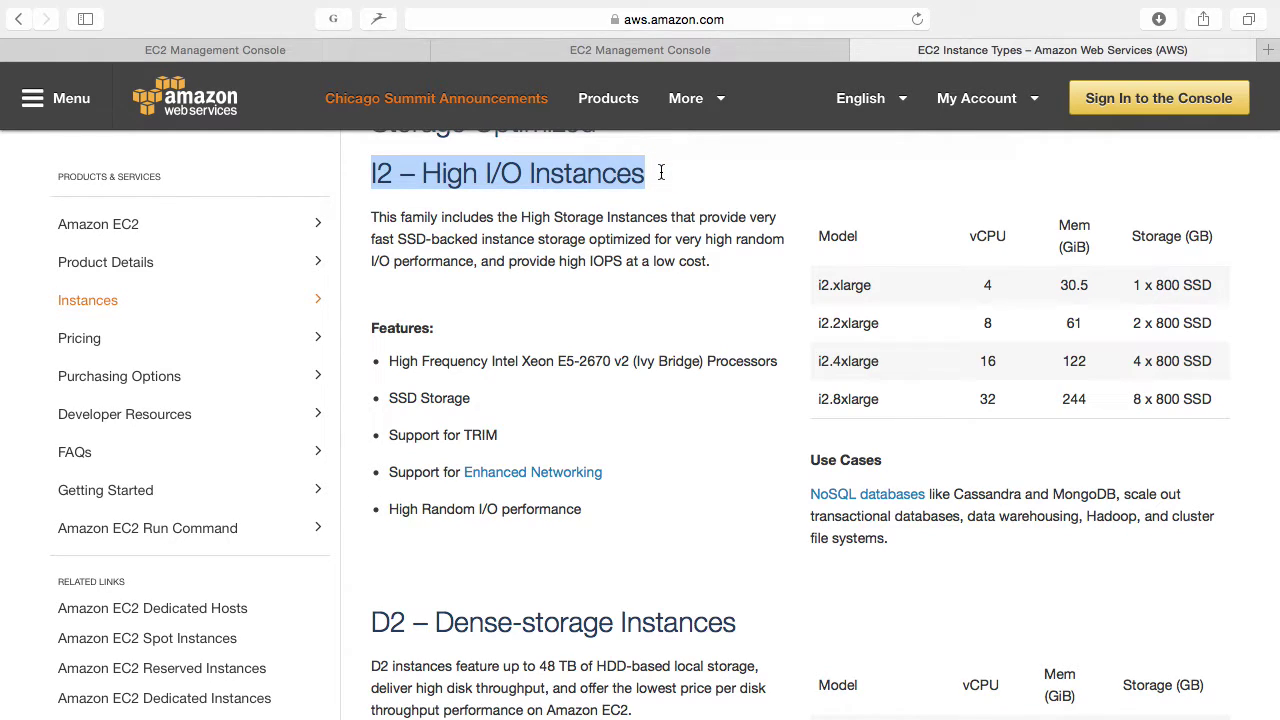
scroll(661, 173, "up", 1)
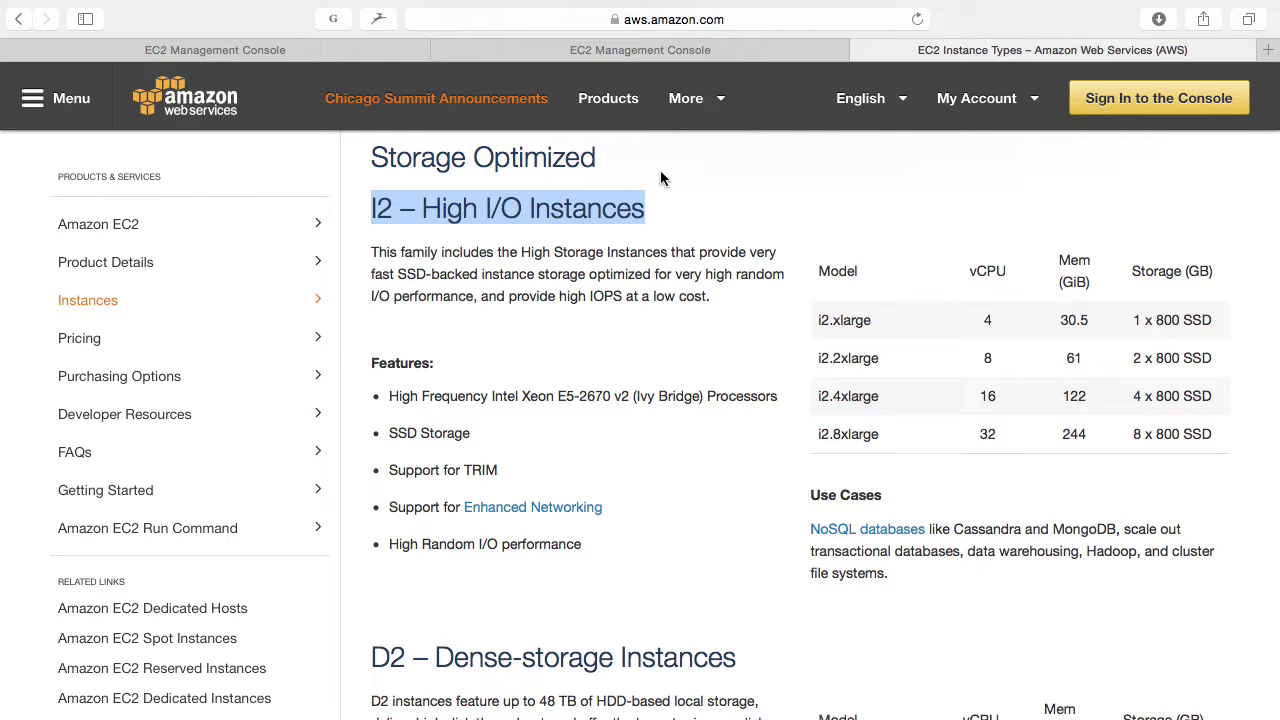
left_click_drag(1132, 434, 1215, 437)
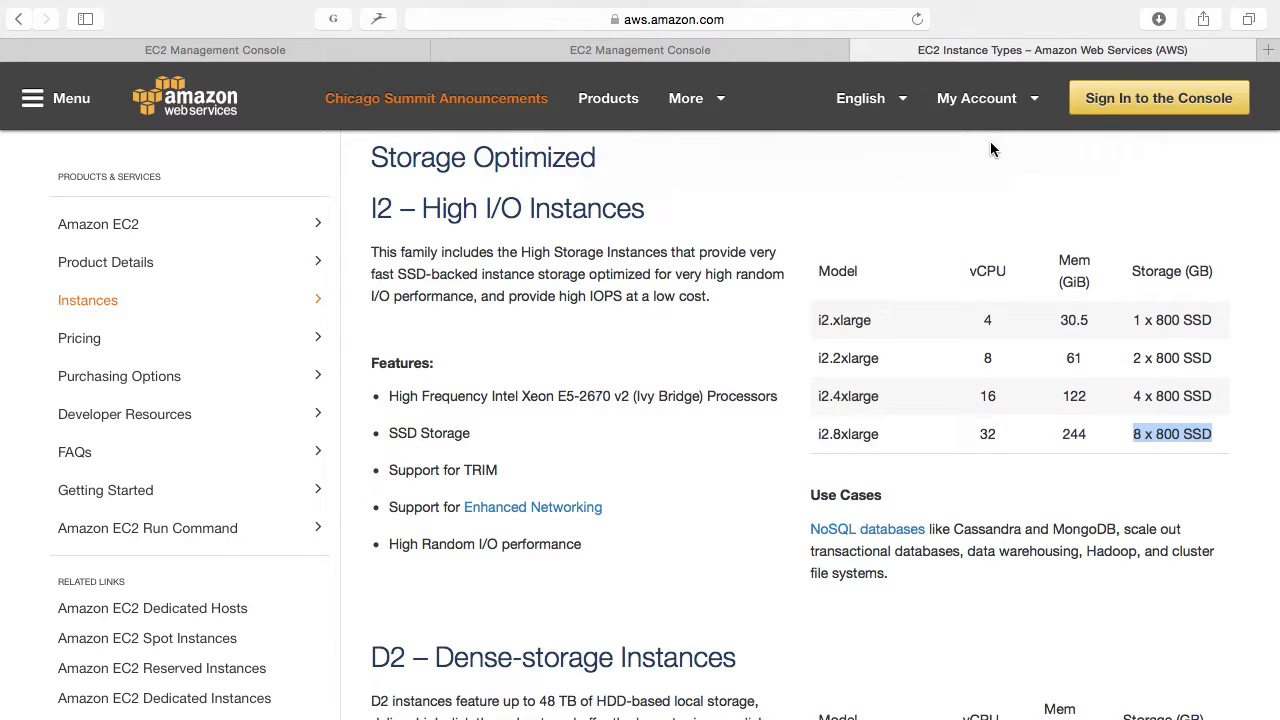
key("super+w")
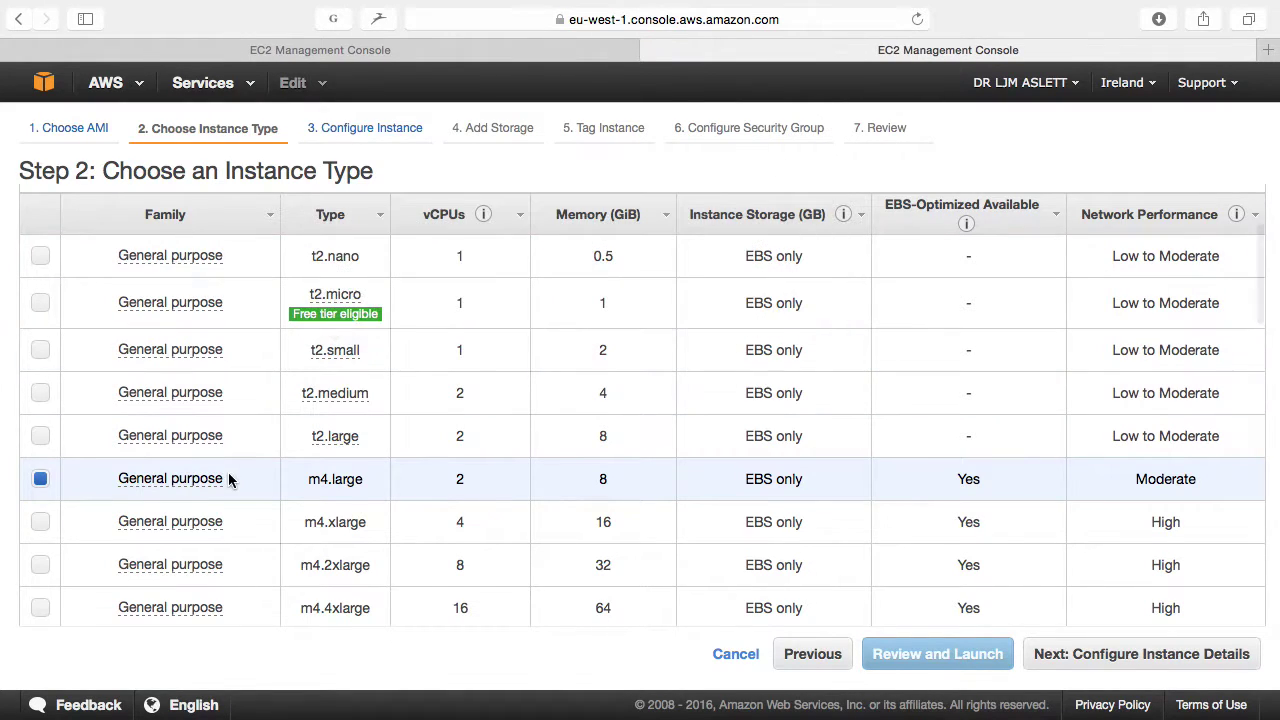
Step: Choose m3.large and advance past instance details to the Add Storage step
scroll(251, 494, "down", 5)
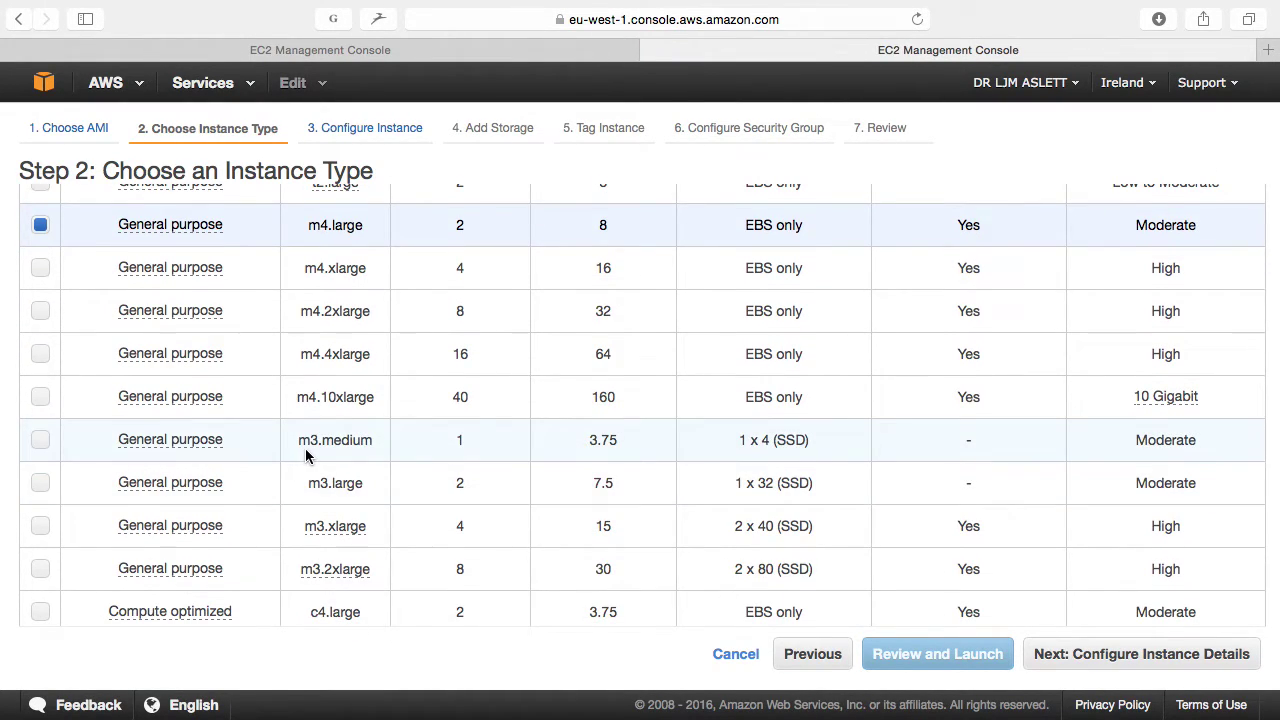
left_click(323, 480)
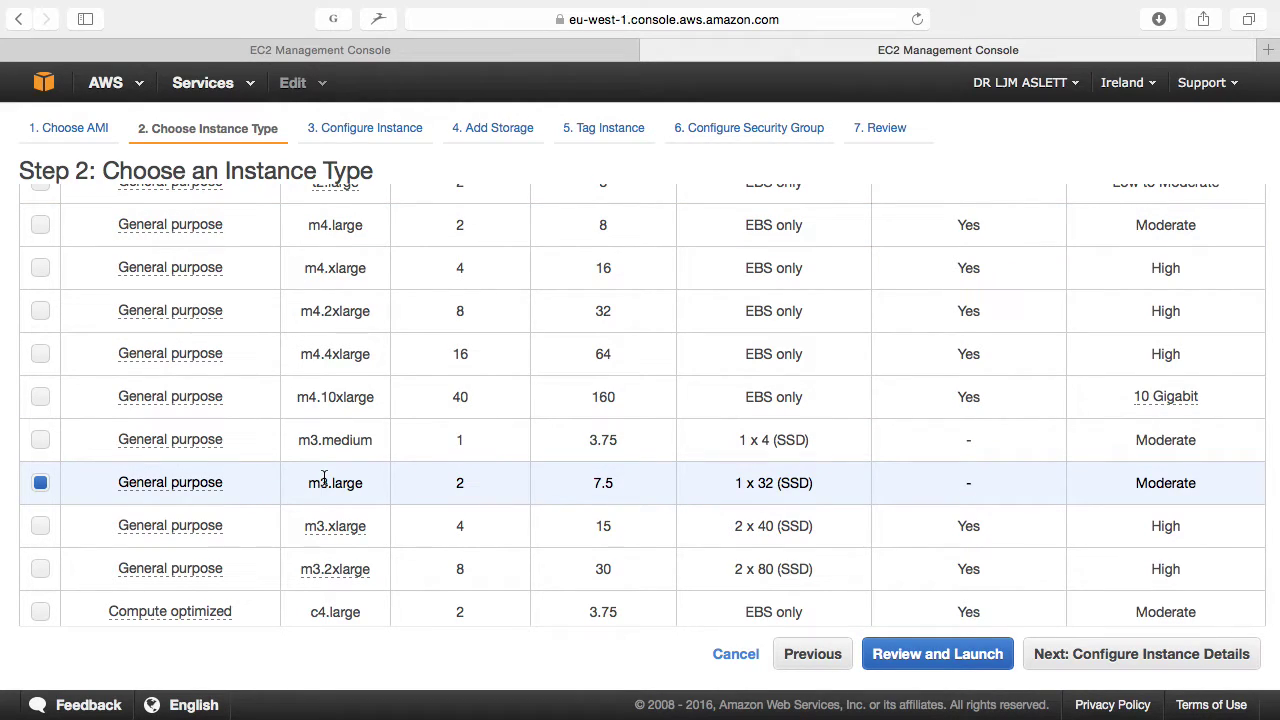
left_click(1042, 655)
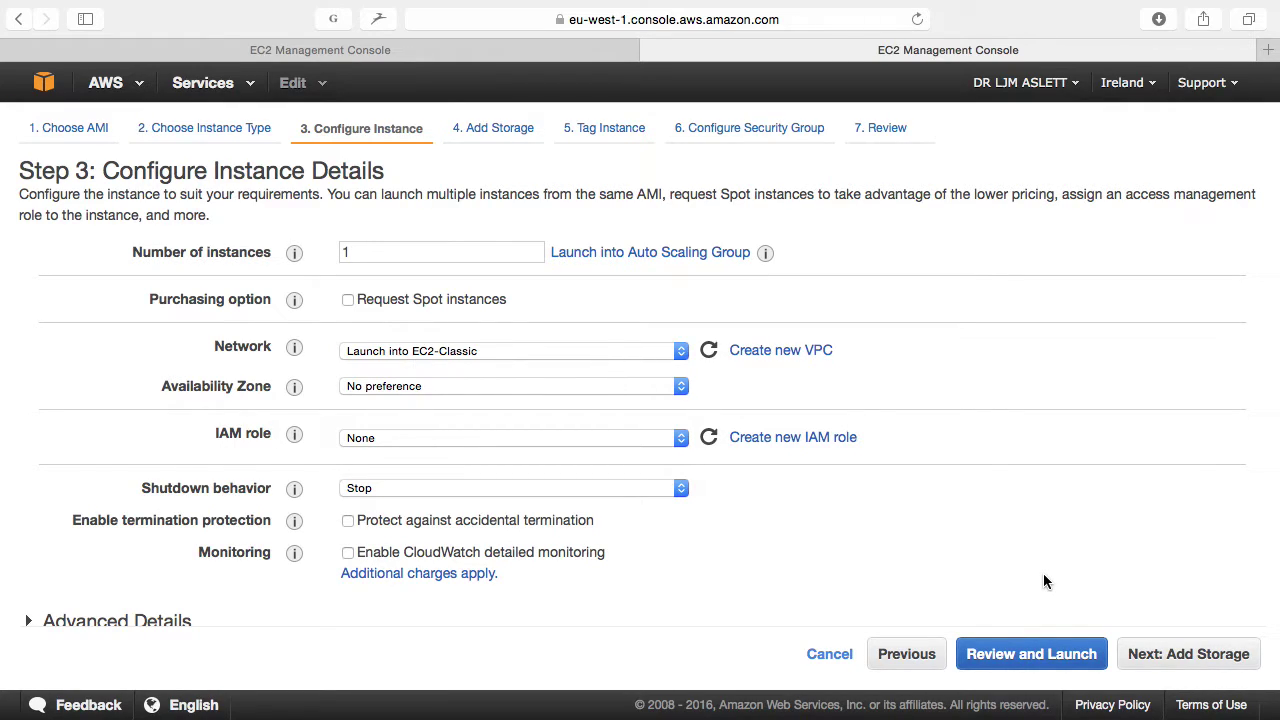
left_click(1147, 655)
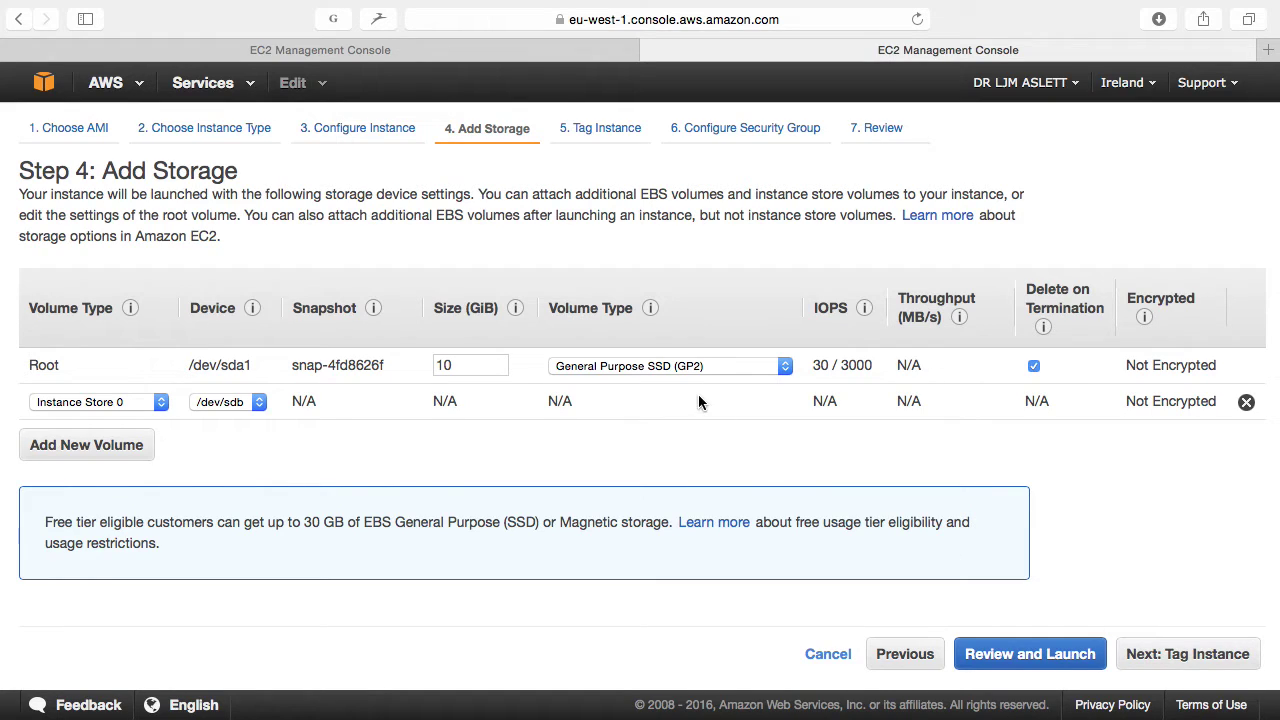
Step: Set the root volume size to 10 GiB and skip ahead to Review Instance Launch
left_click(458, 365)
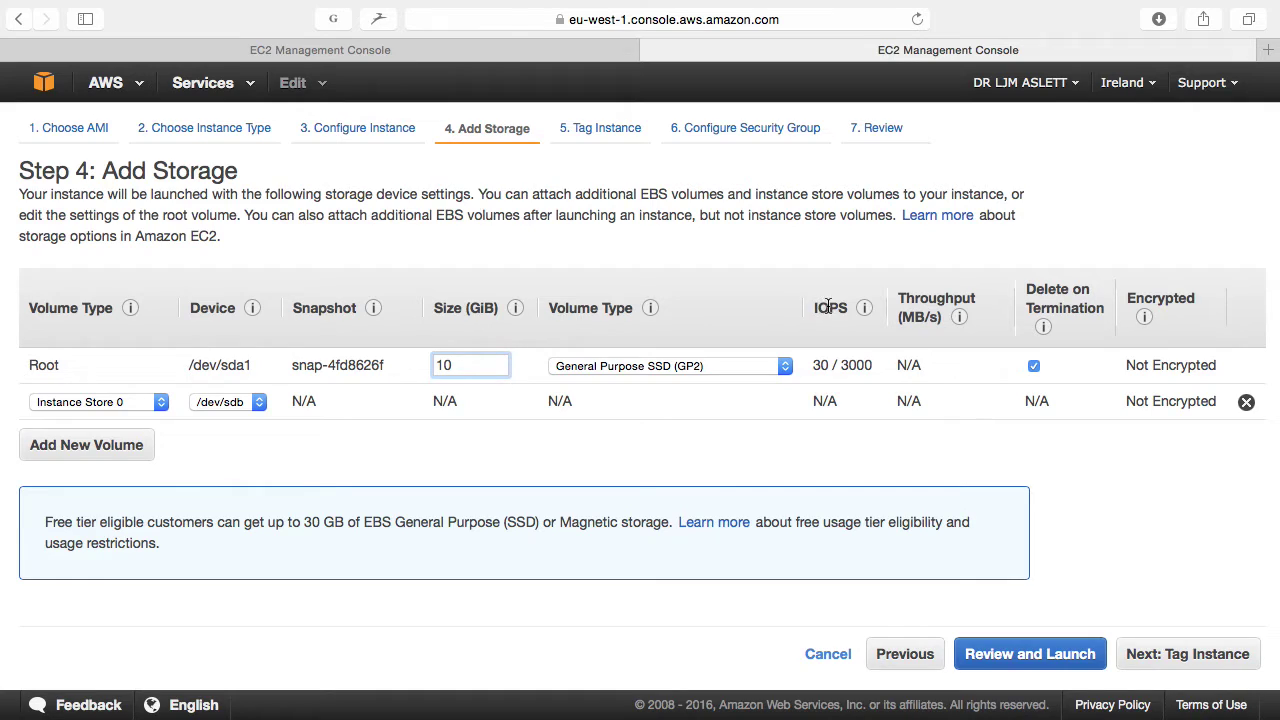
mouse_move(864, 308)
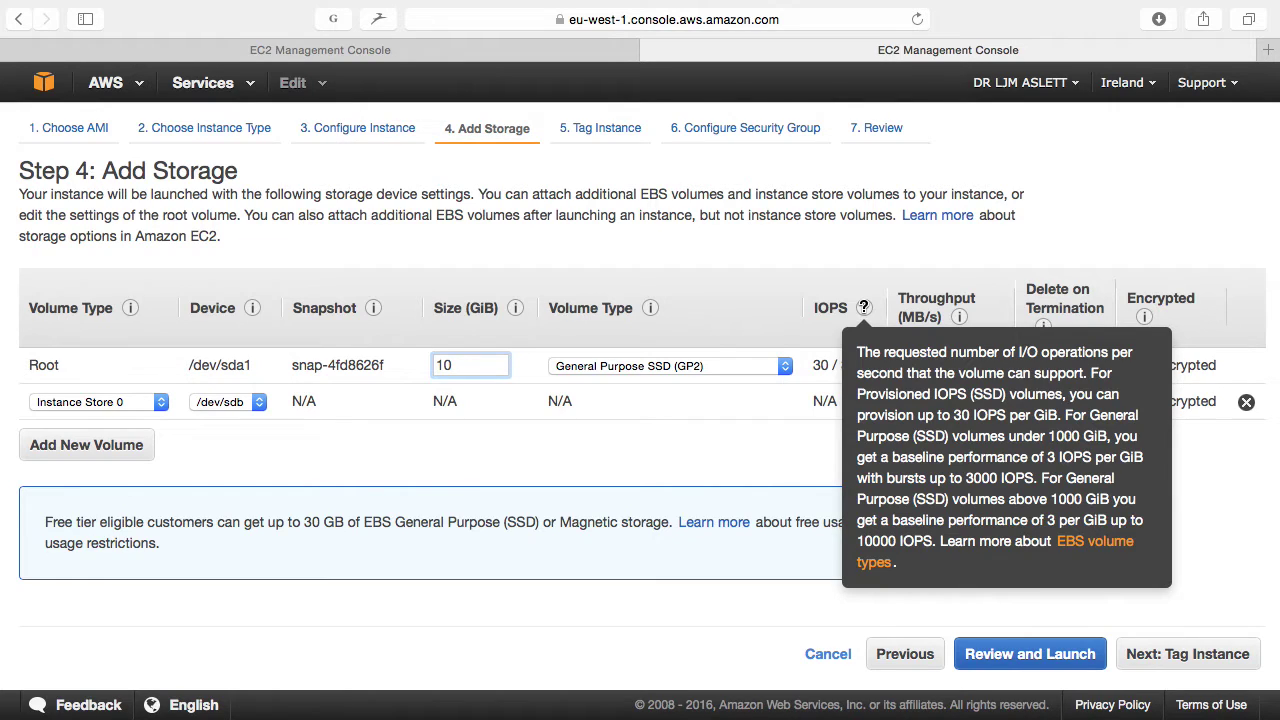
mouse_move(826, 398)
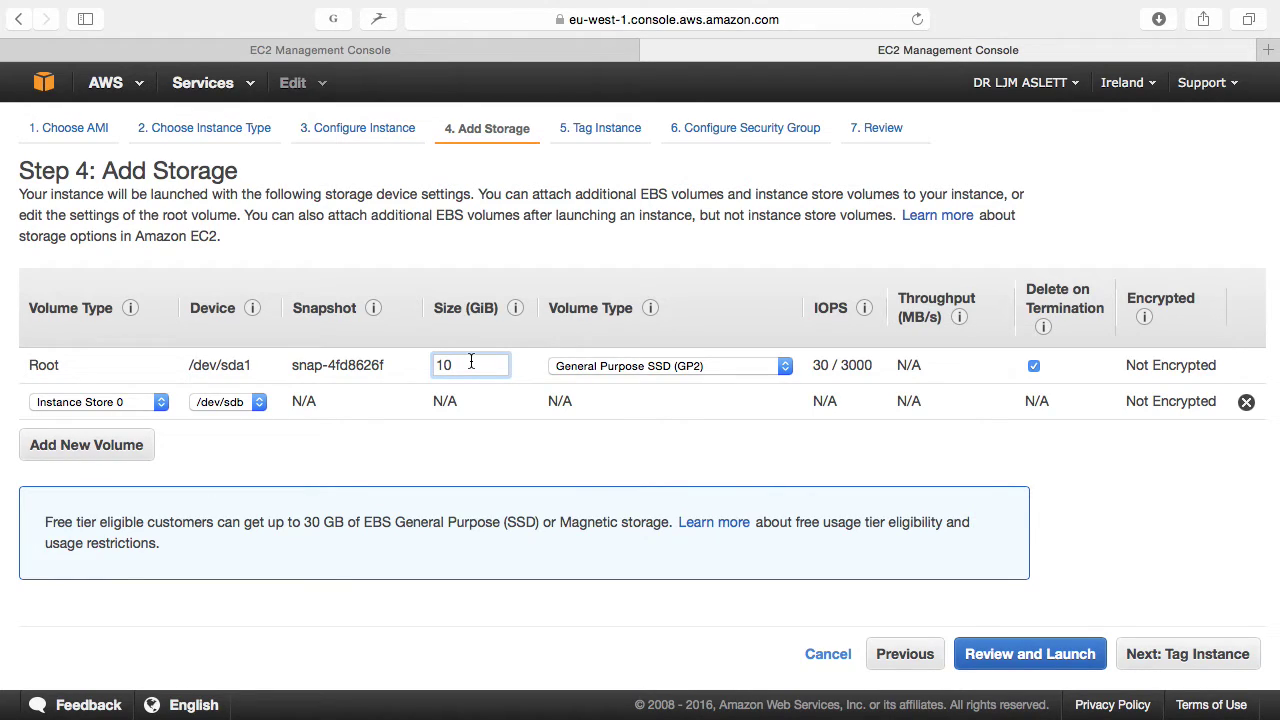
type("0")
left_click(493, 457)
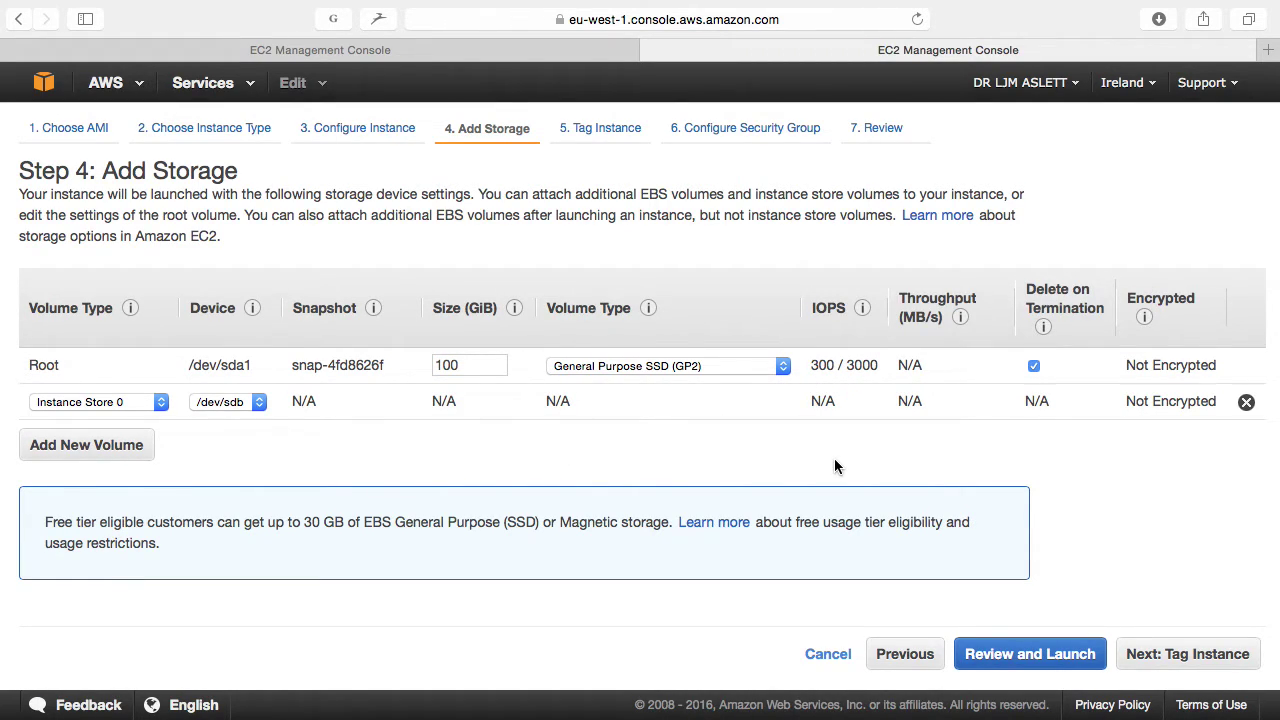
left_click(461, 366)
type("0")
left_click(566, 473)
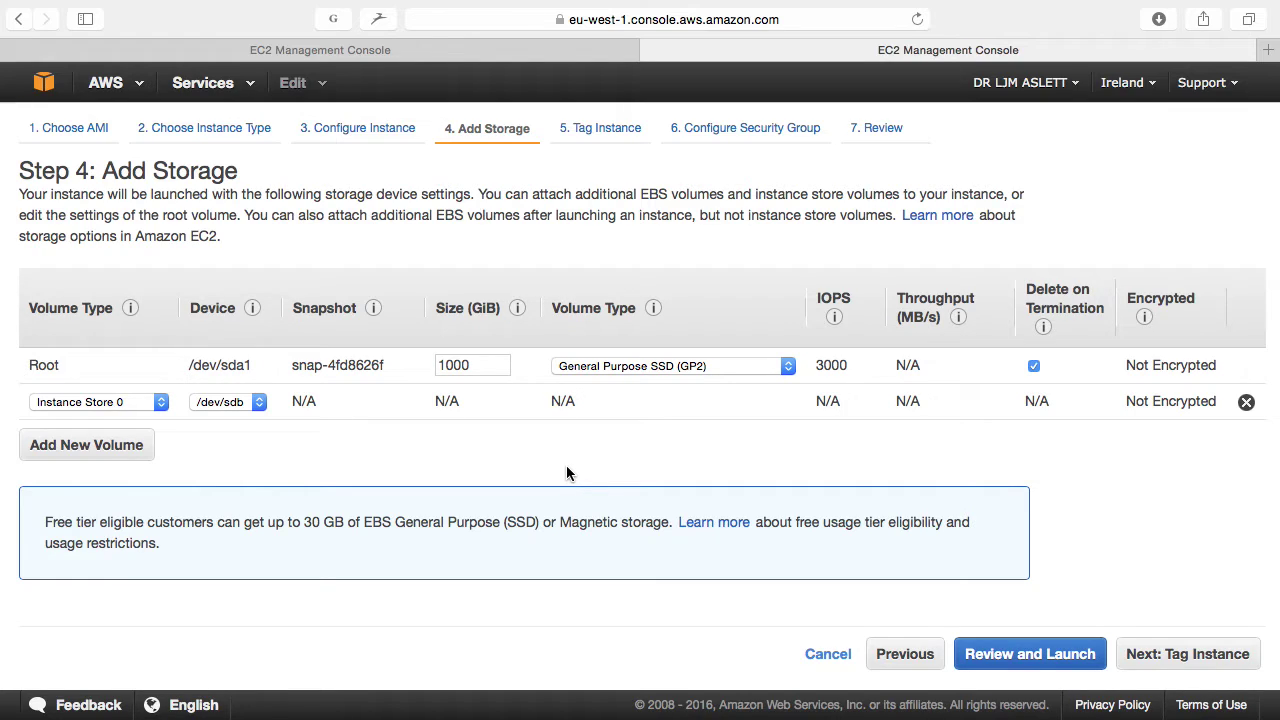
left_click(472, 360)
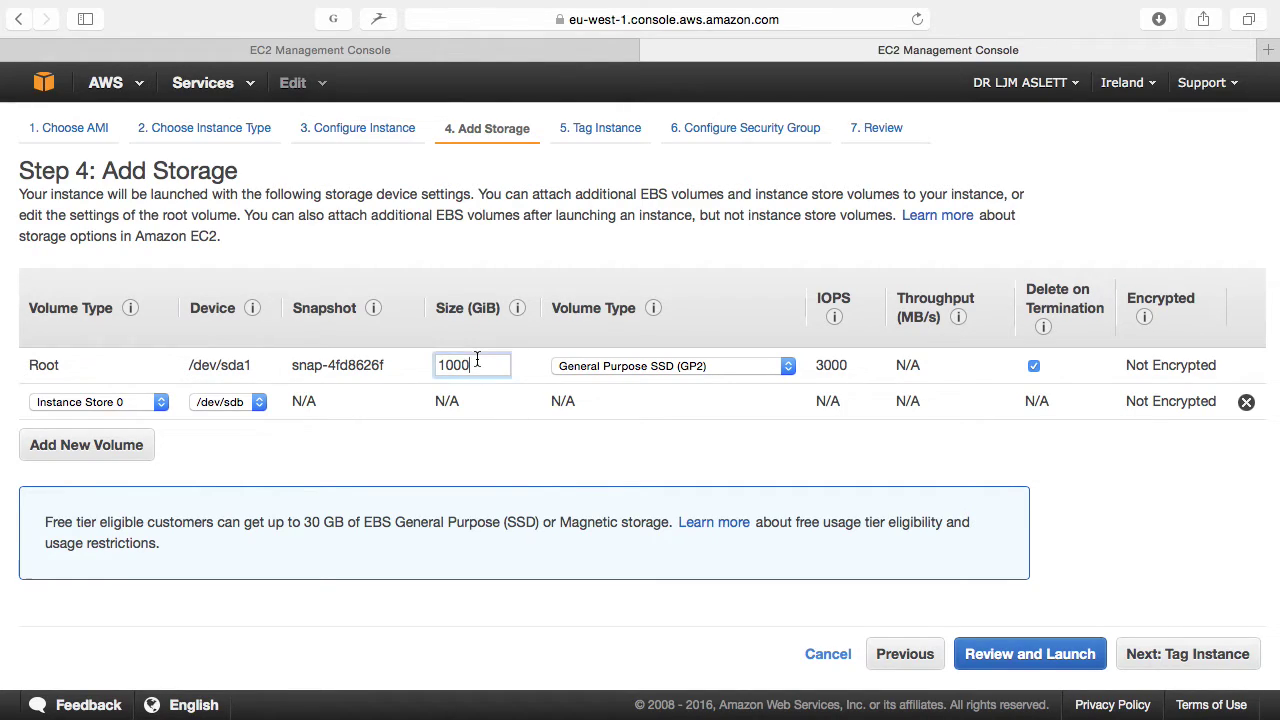
key("BackSpace")
key("BackSpace")
left_click(739, 430)
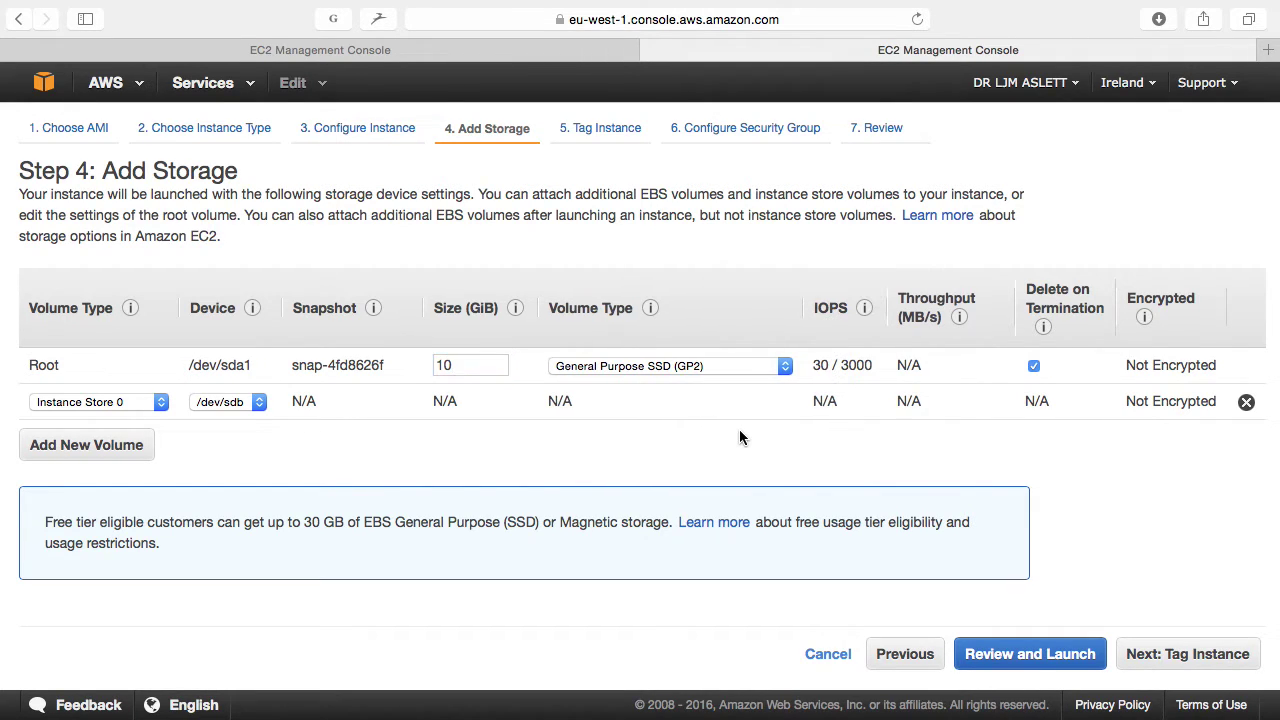
left_click(1064, 662)
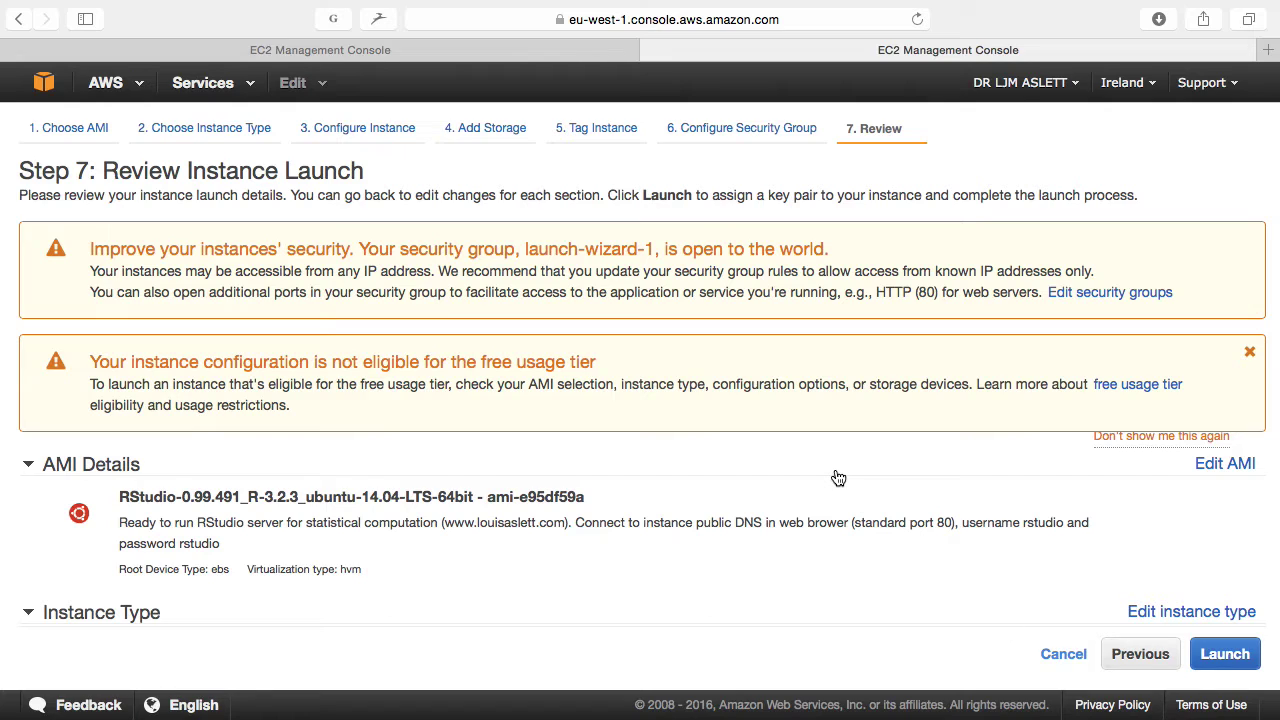
Step: Look over the launch review, then return to Step 6 to edit the security groups
scroll(838, 478, "down", 5)
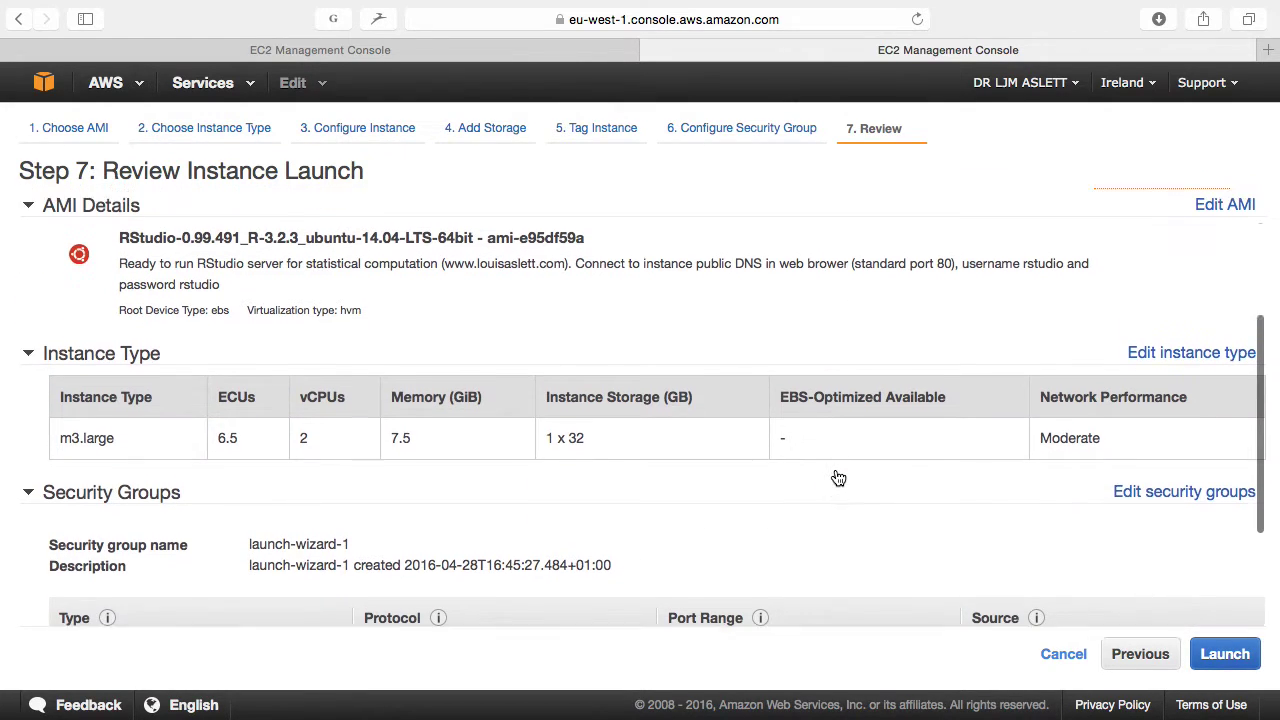
scroll(838, 478, "up", 2)
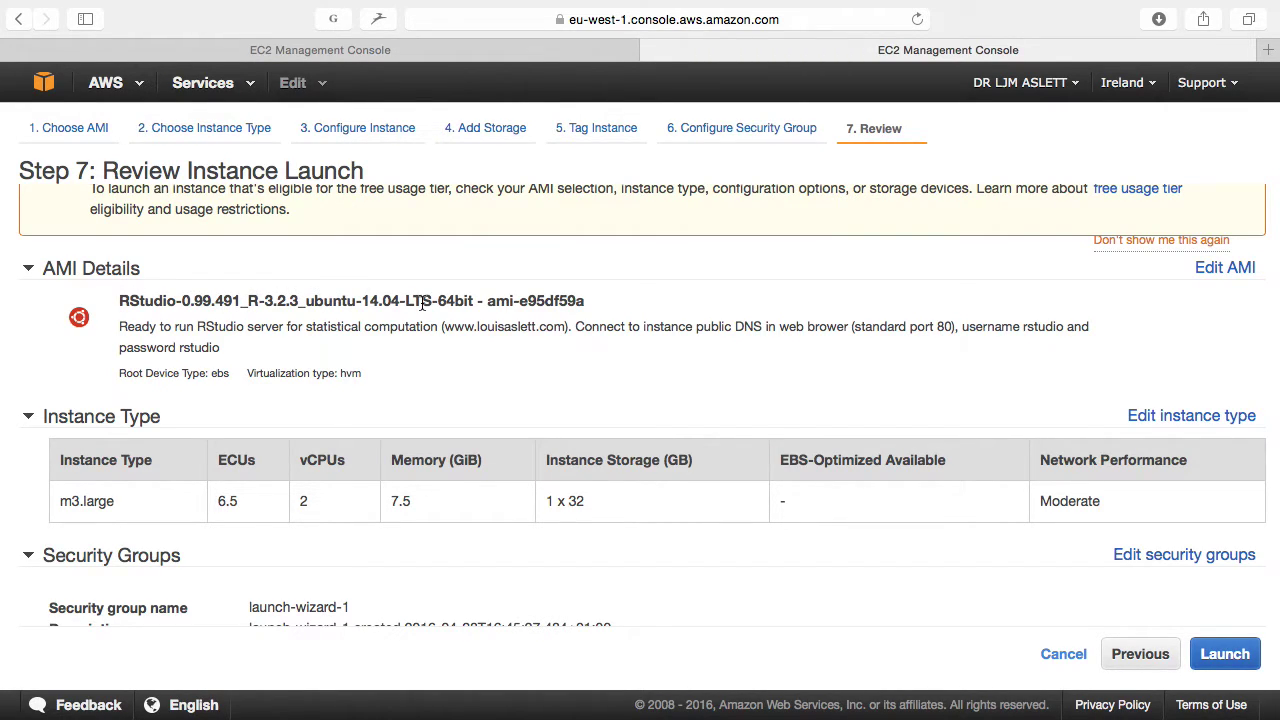
scroll(421, 305, "down", 5)
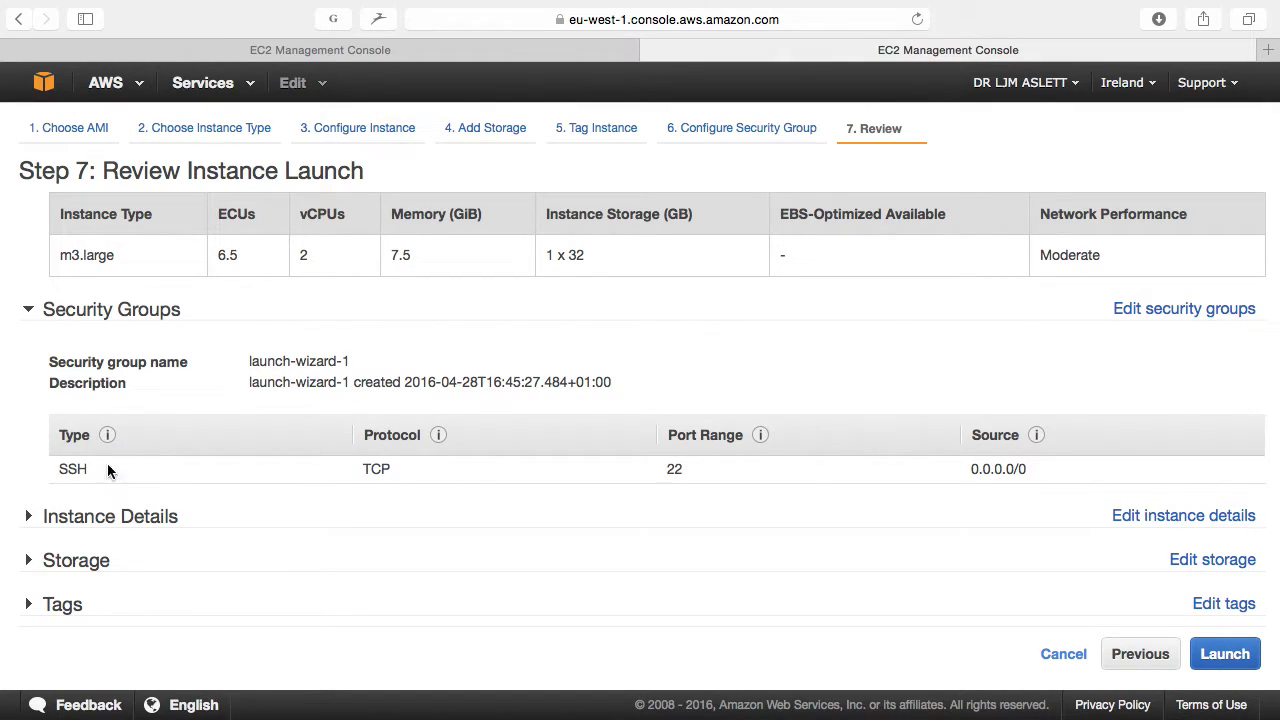
left_click(1163, 309)
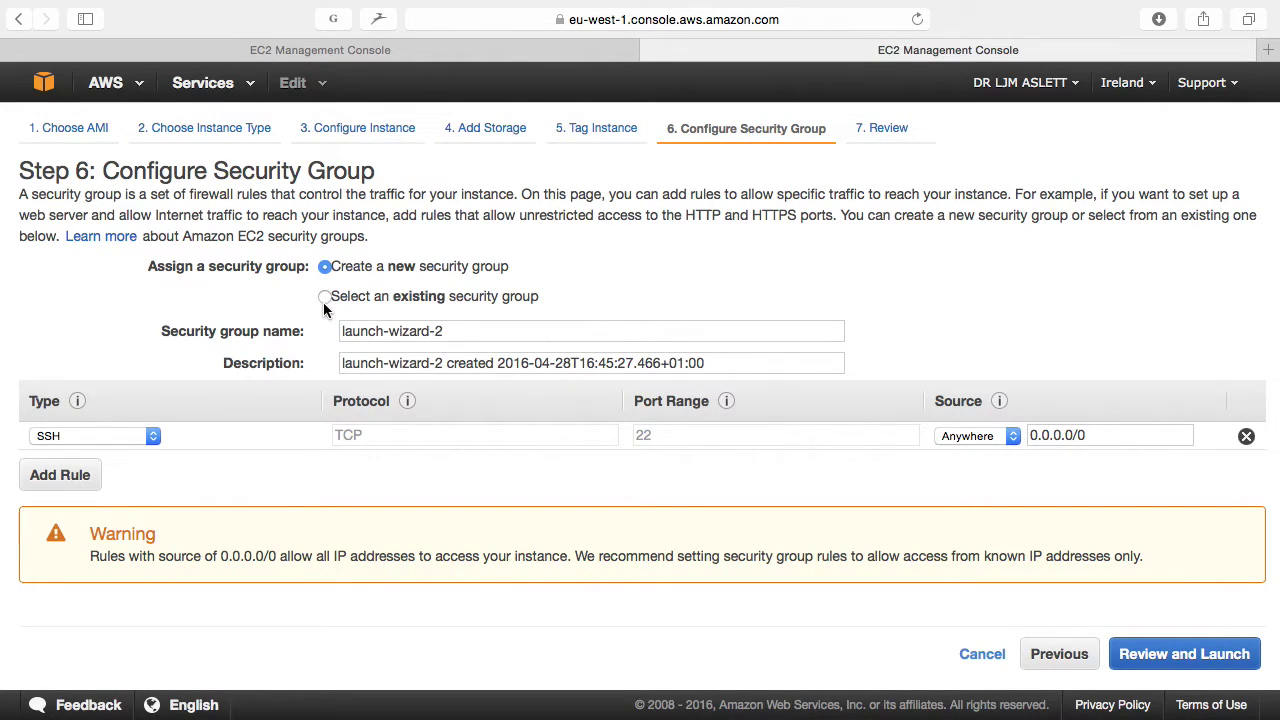
Step: Use the existing sg-16956860 Demo security group, which allows SSH 22 and HTTP 80
left_click(355, 297)
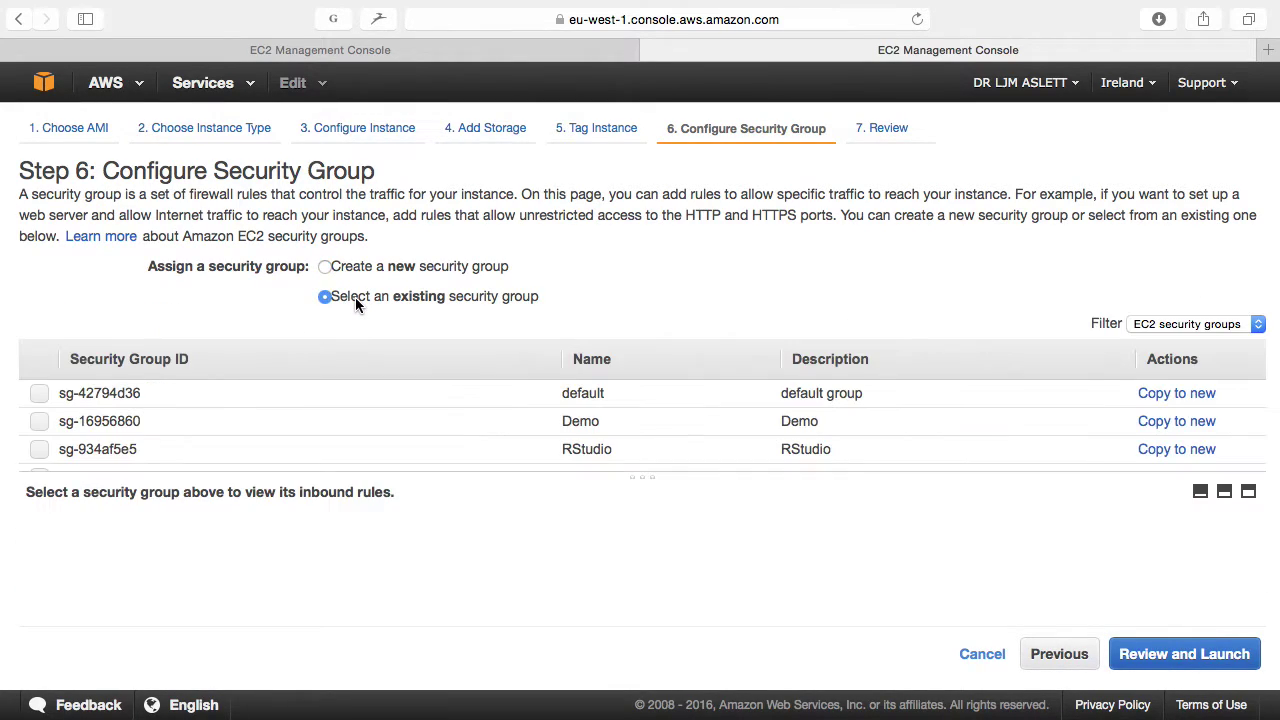
left_click(126, 424)
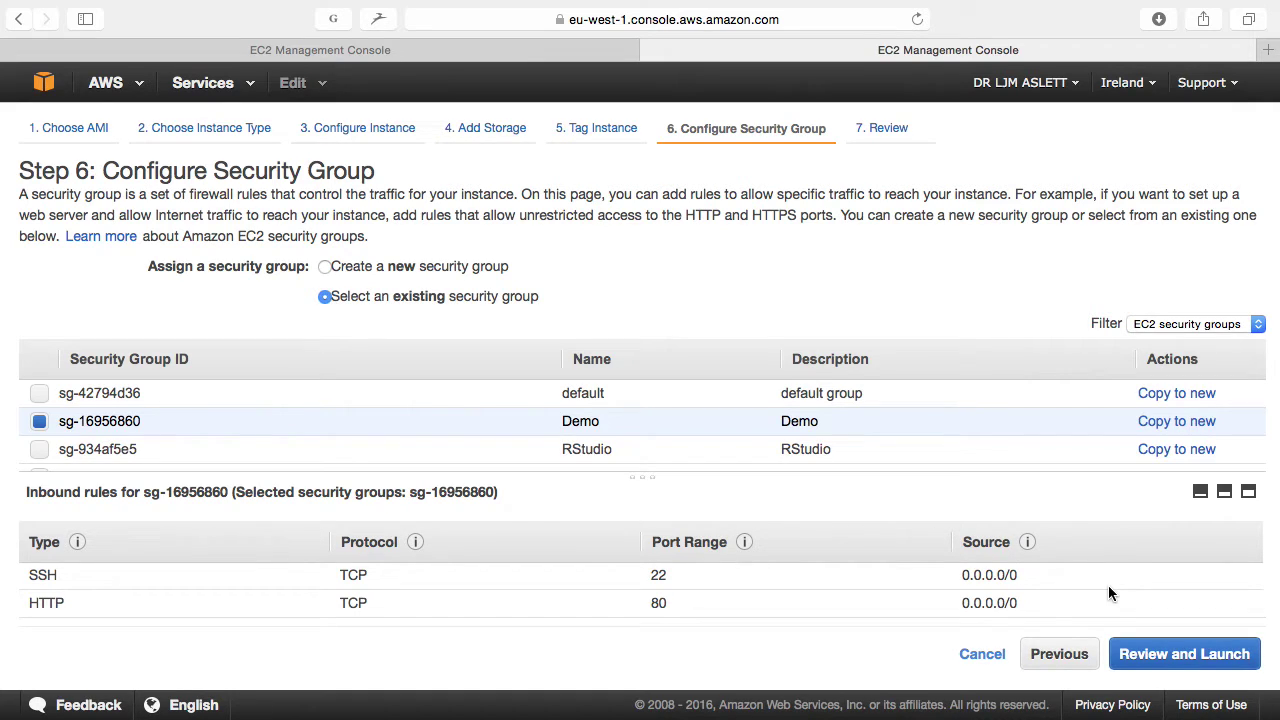
Step: Go back to the launch review with the Demo group and launch to bring up the key pair choice
left_click(1170, 658)
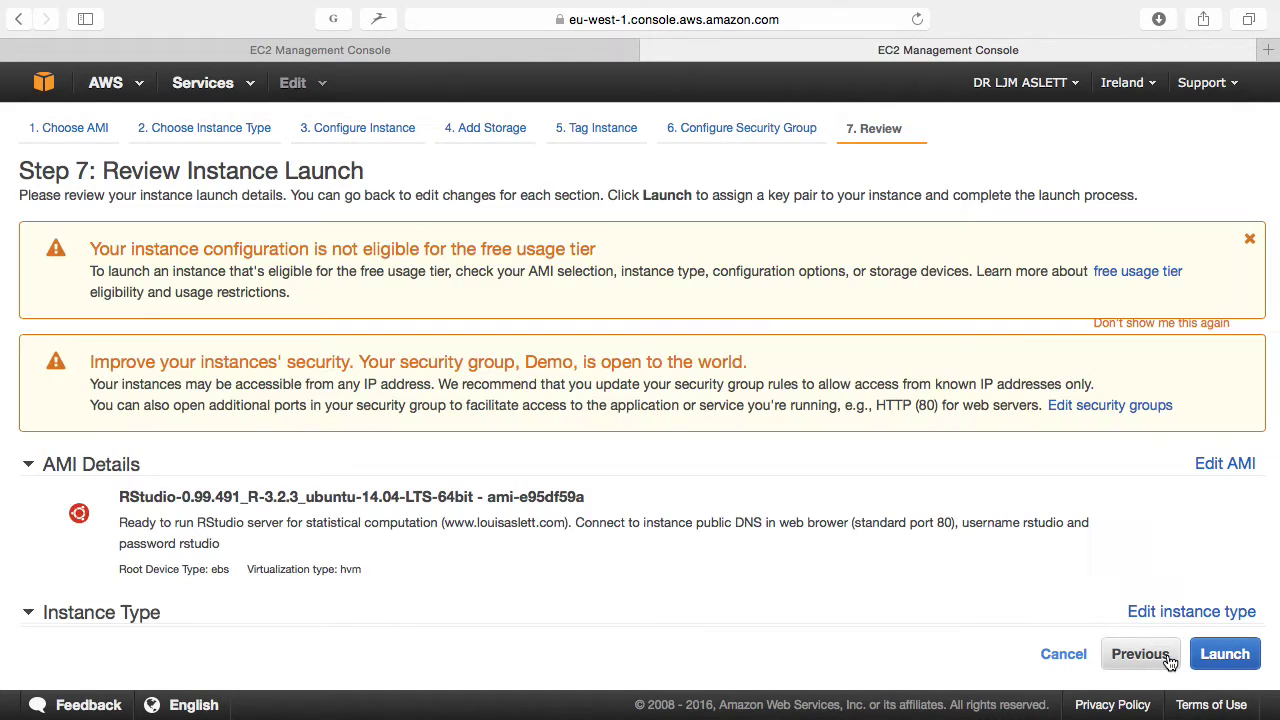
scroll(1104, 483, "down", 10)
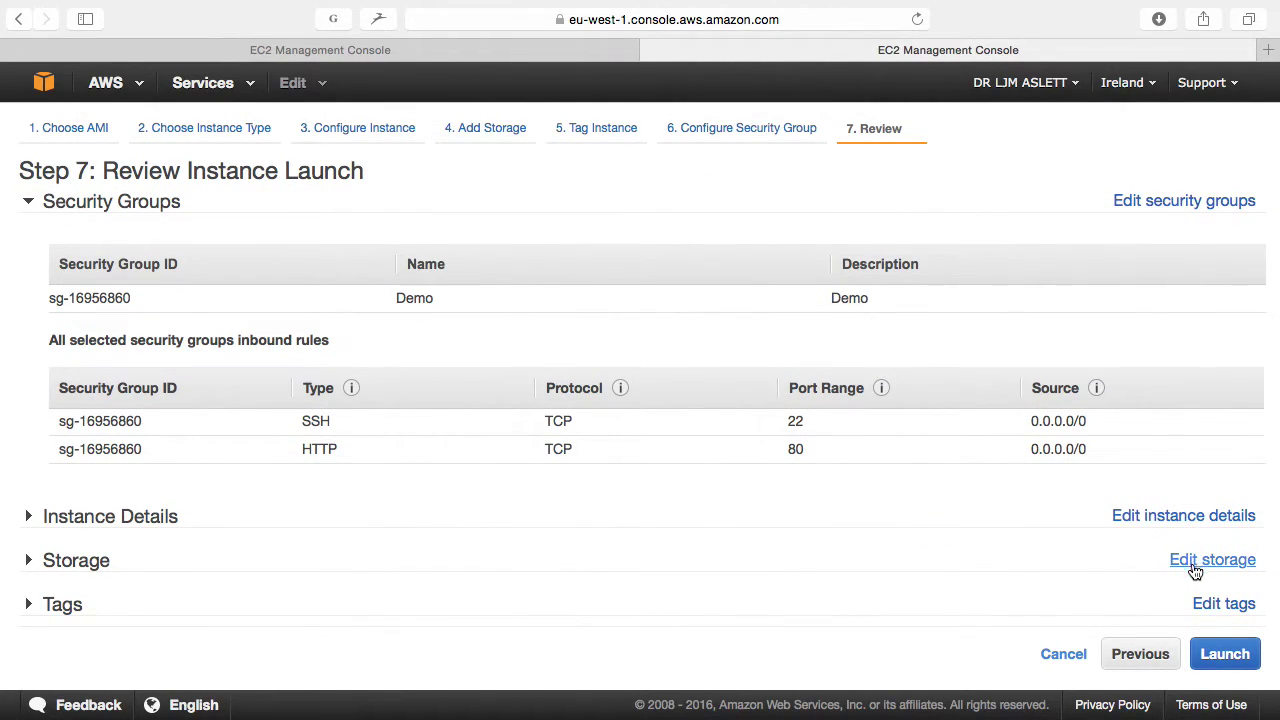
left_click(1233, 656)
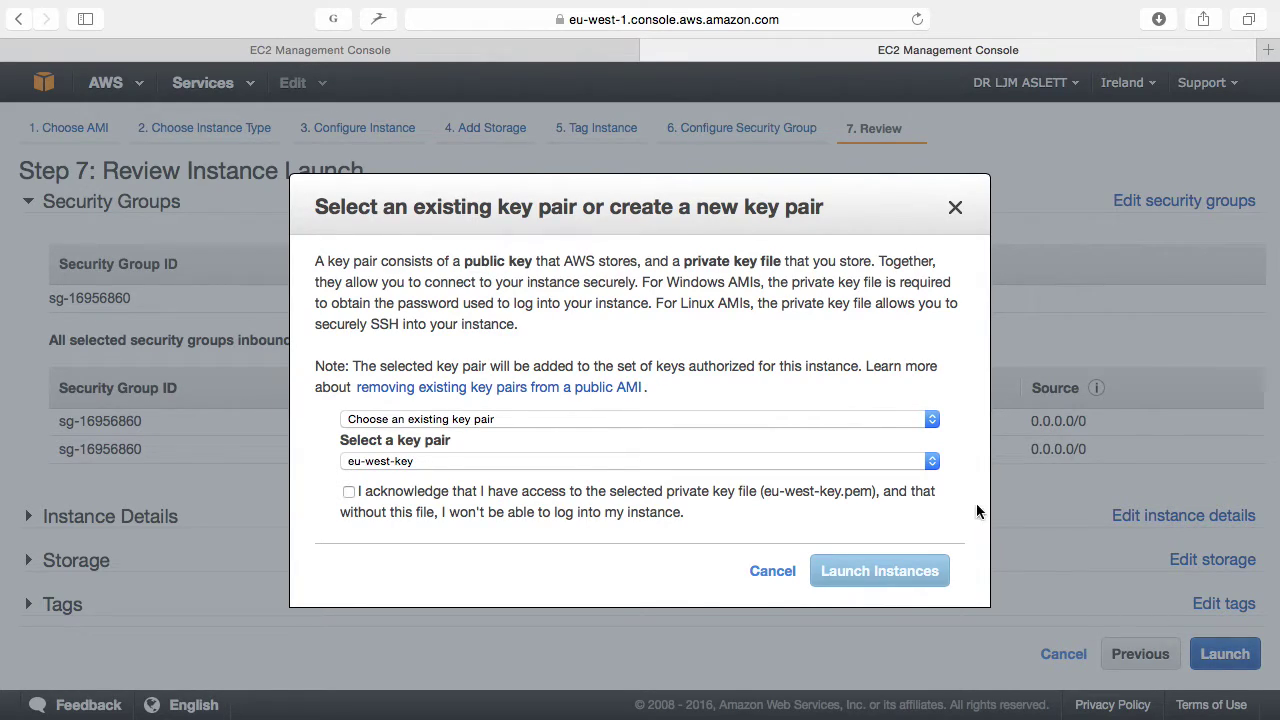
Step: Launch the instance with existing key pair eu-west-key, acknowledging the private key file
left_click(662, 419)
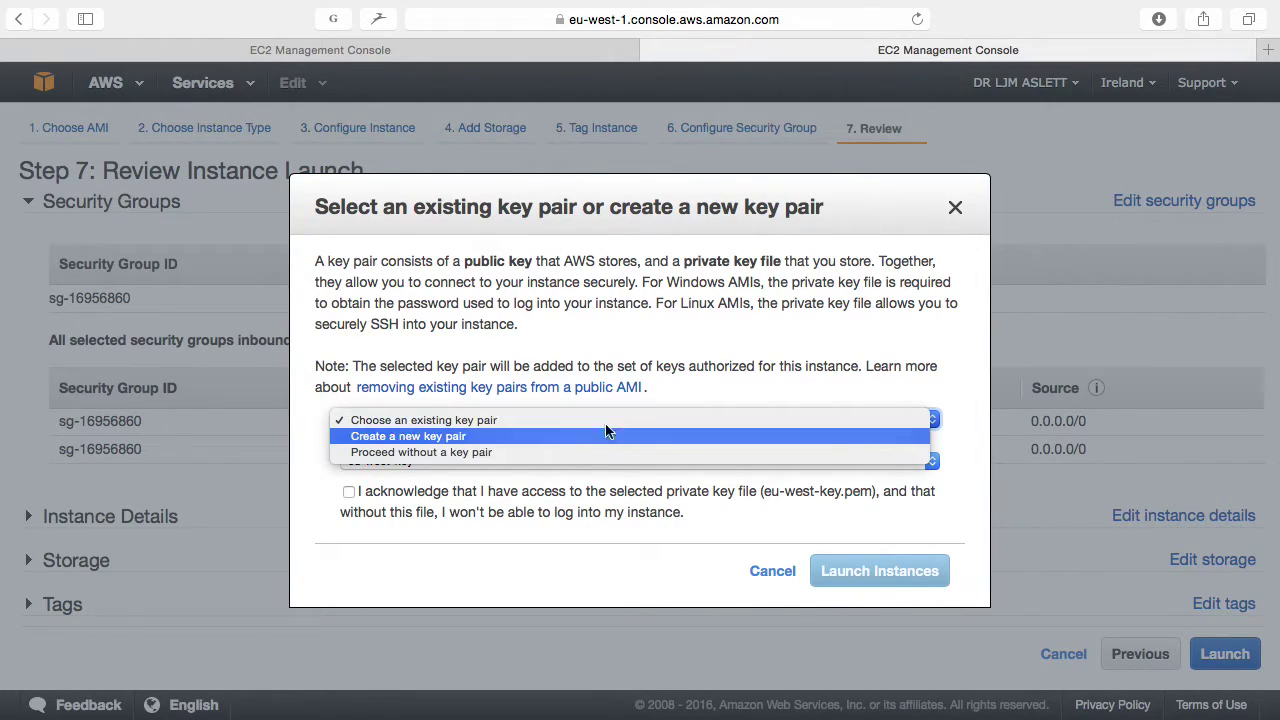
left_click(660, 369)
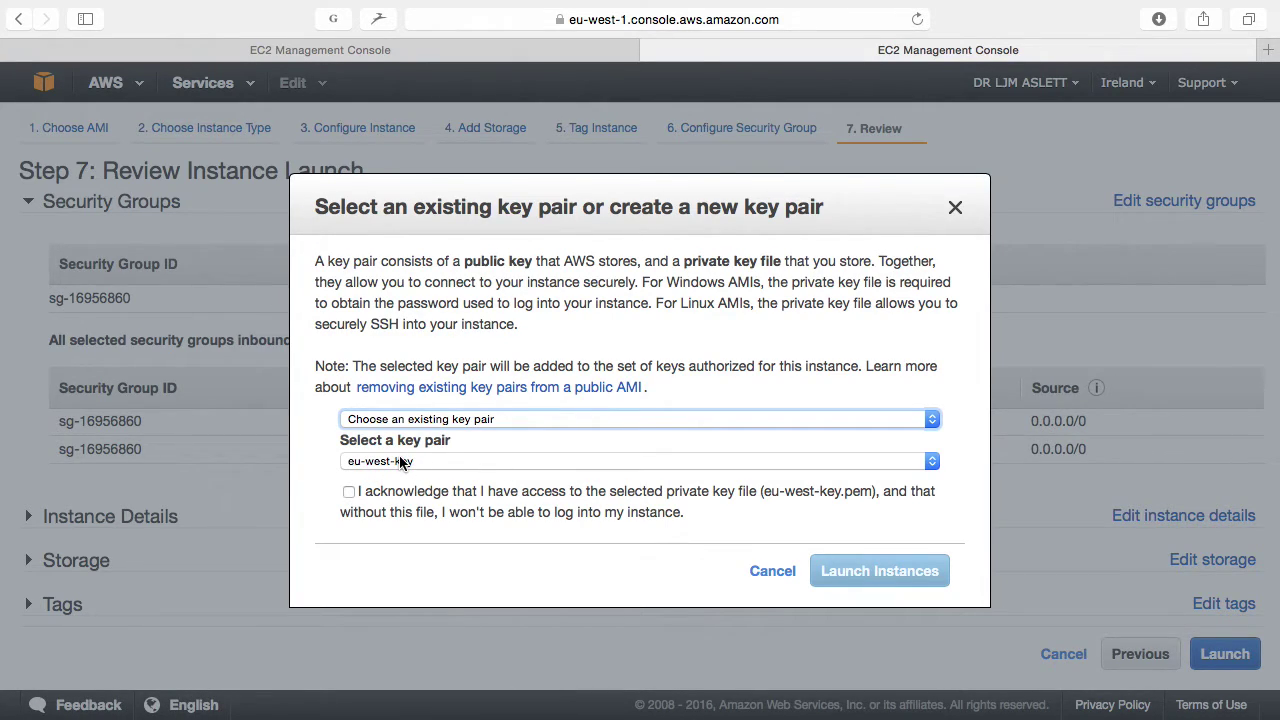
left_click(349, 491)
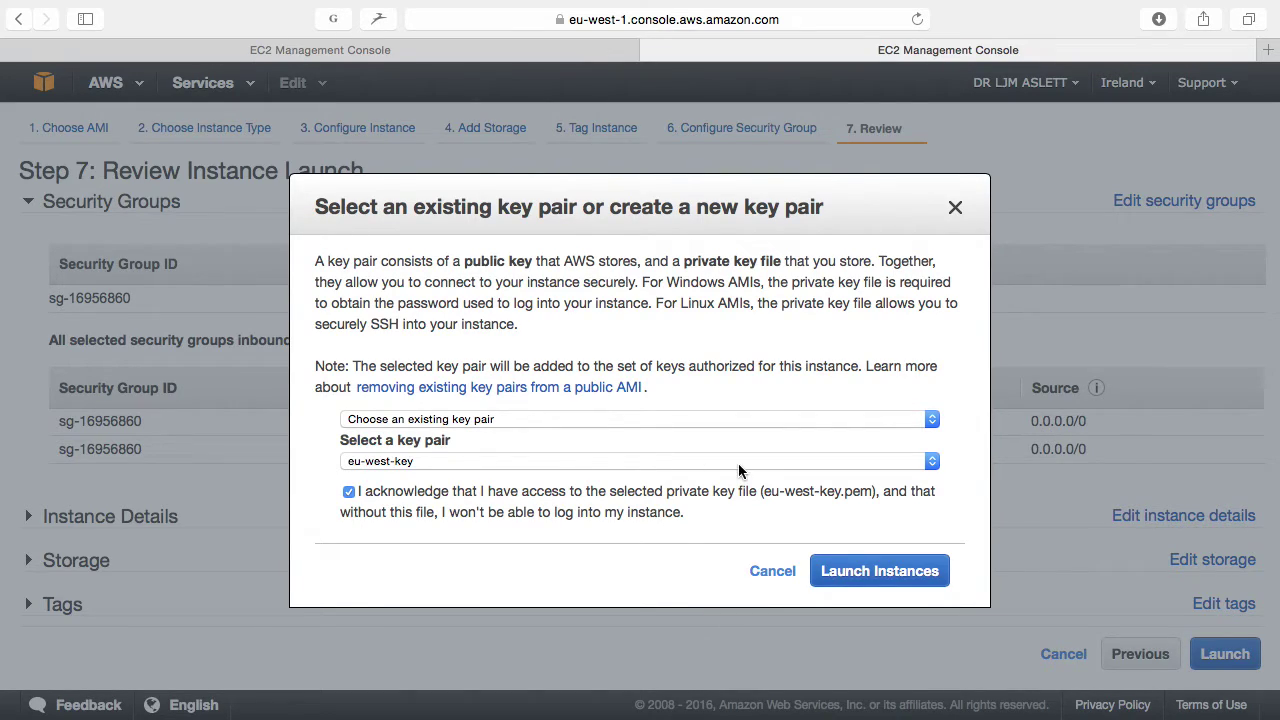
left_click(870, 575)
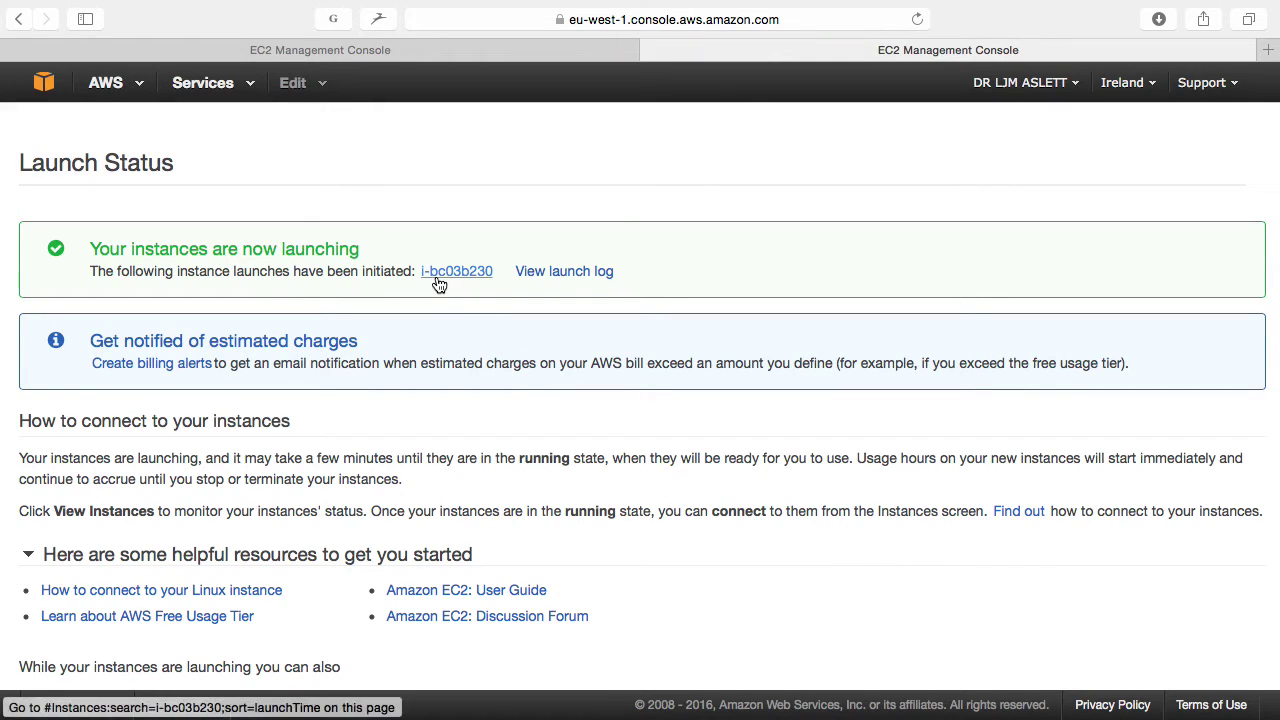
Step: Open EC2 Instances in an enlarged split view and show the running m3.medium instance's details
left_click(215, 85)
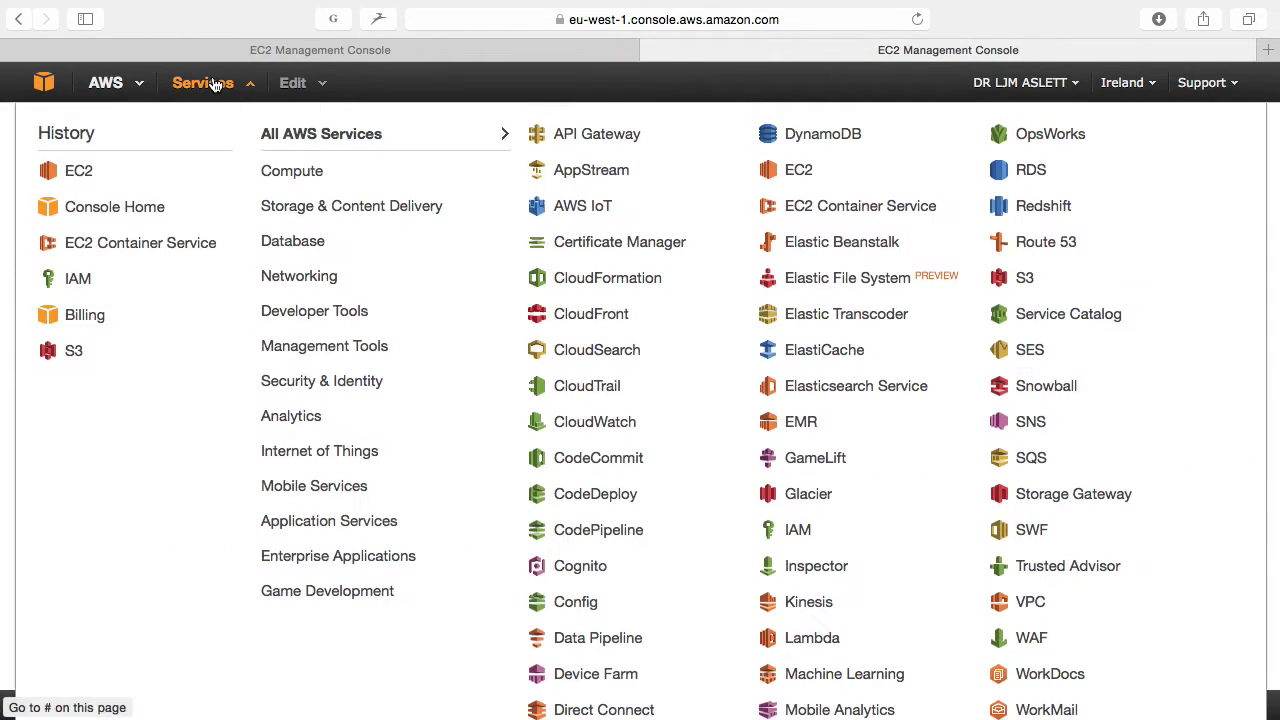
left_click(84, 172)
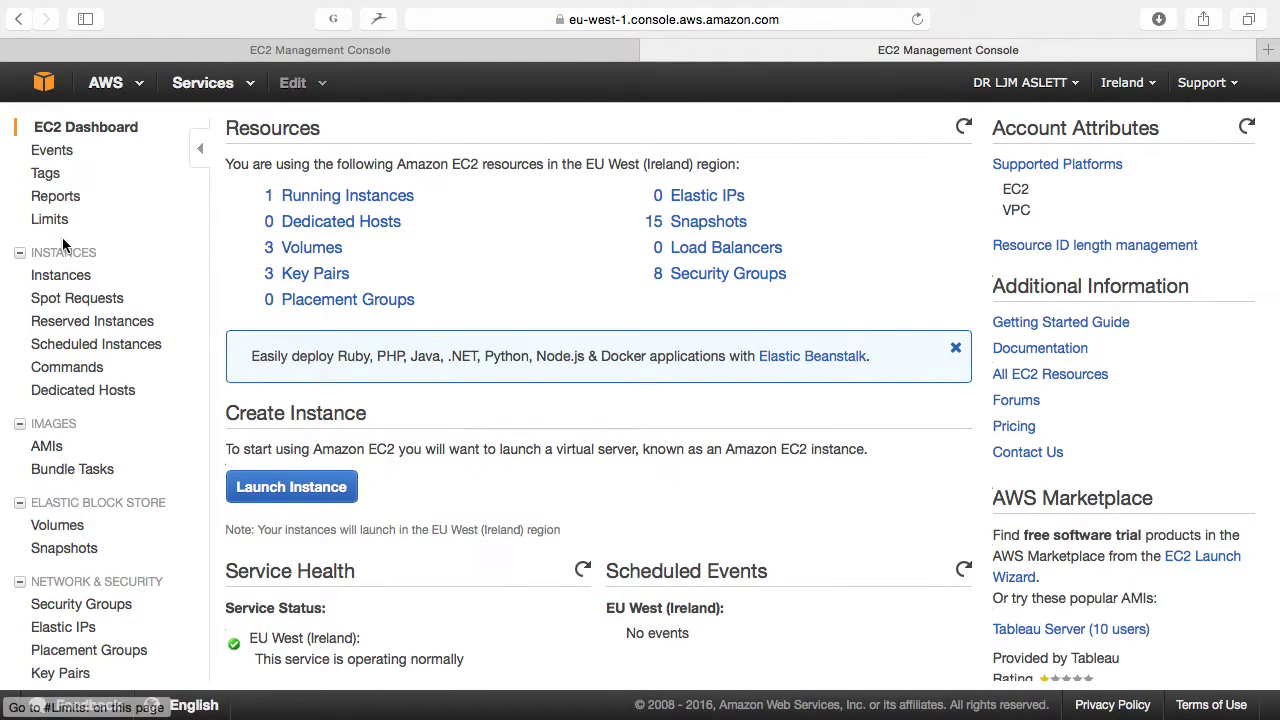
left_click(61, 277)
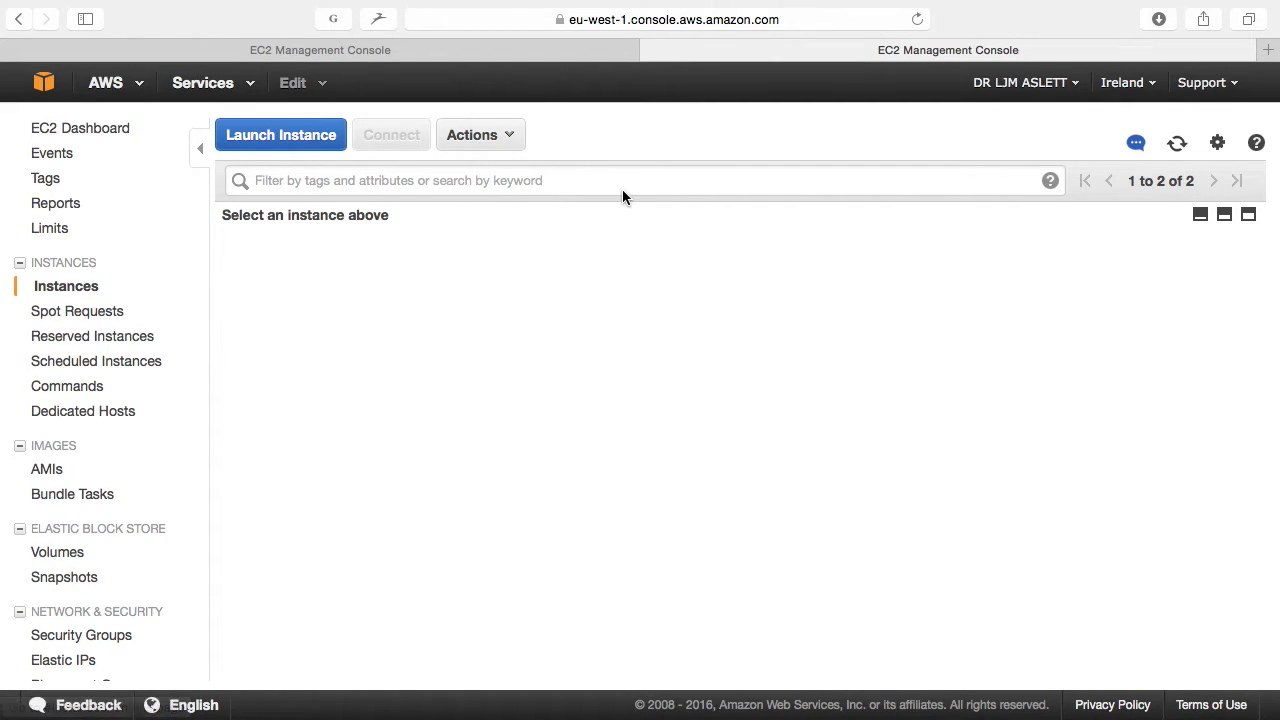
left_click(1222, 214)
left_click(1224, 289)
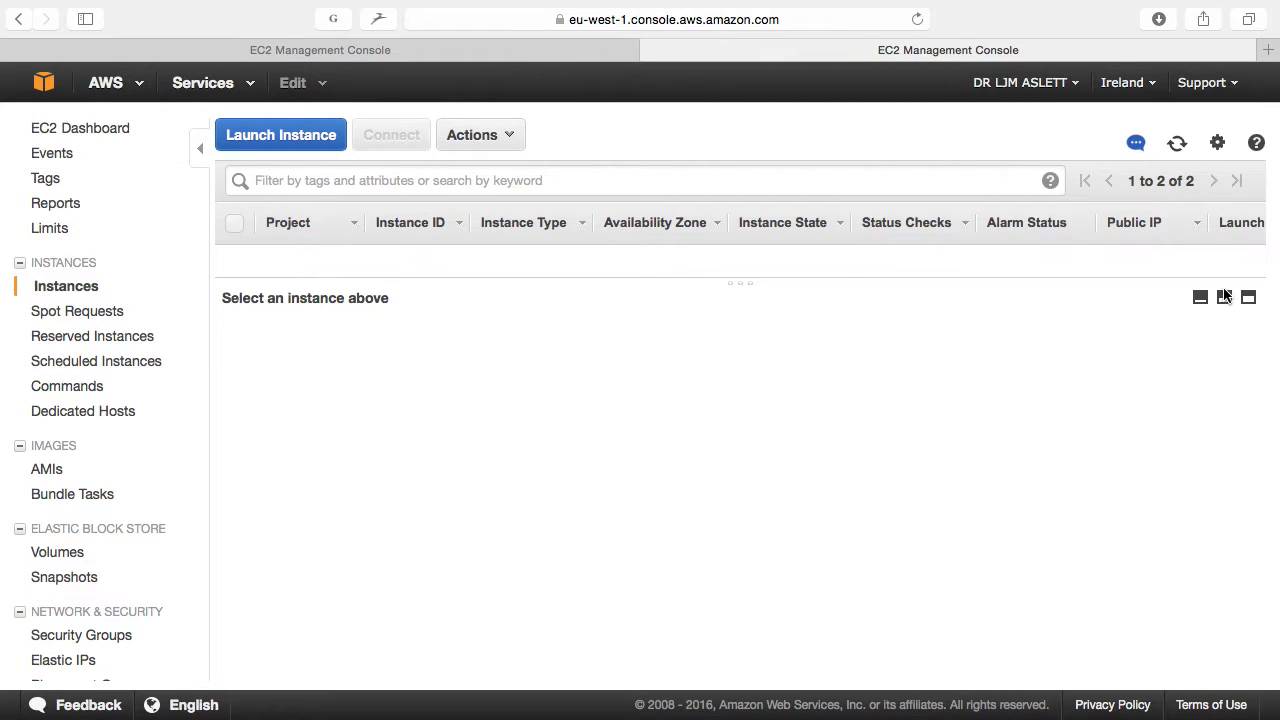
left_click_drag(1091, 277, 1053, 470)
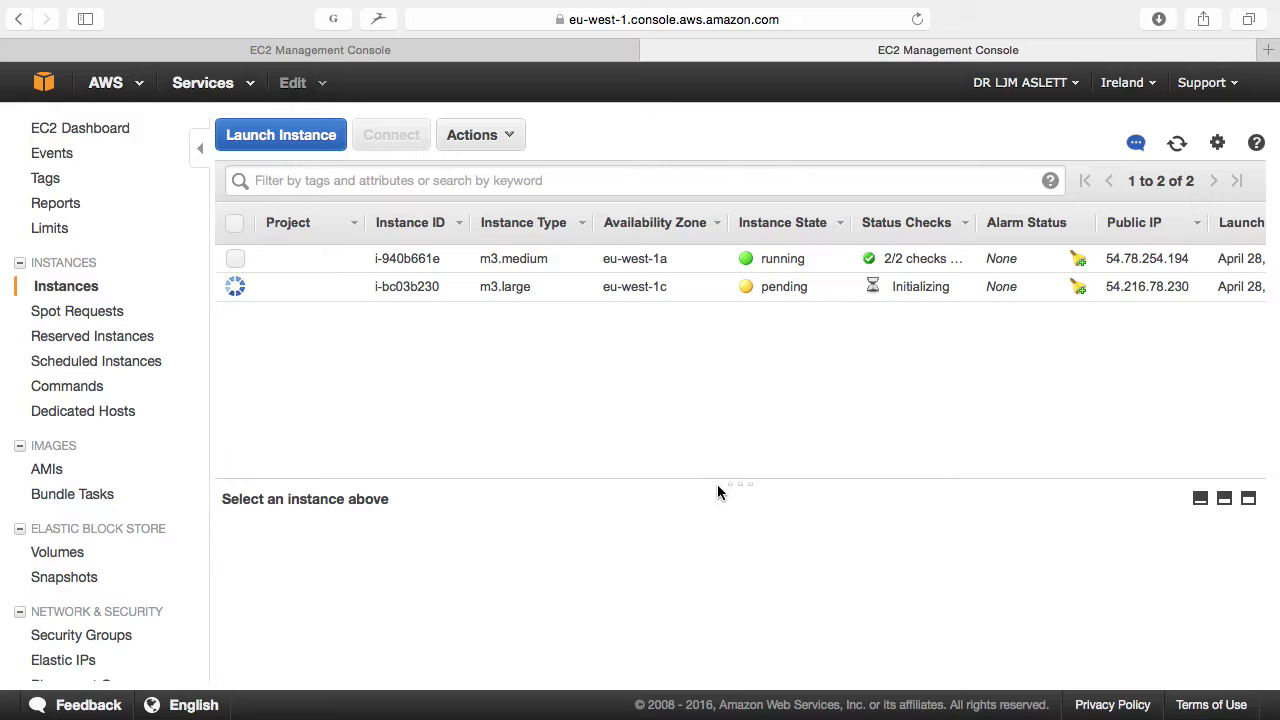
left_click(687, 262)
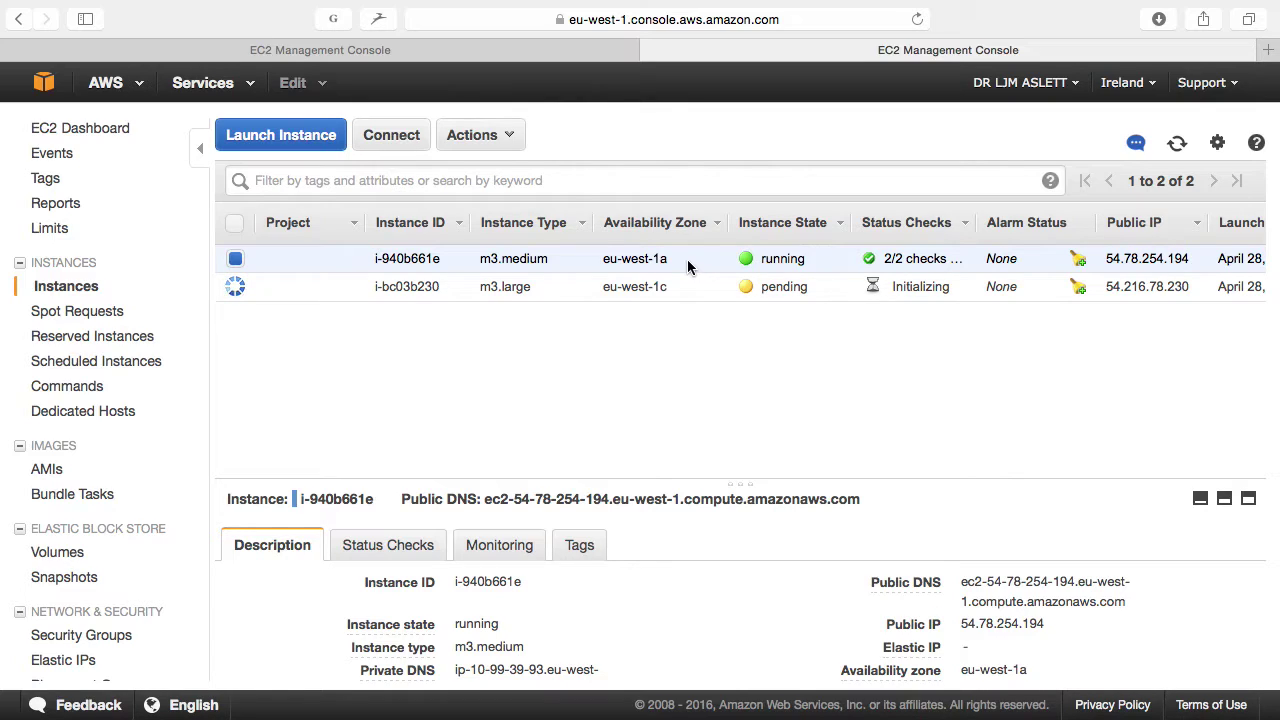
Step: Select instance i-bc03b230, refresh until it runs, and enlarge the details pane
left_click(692, 283)
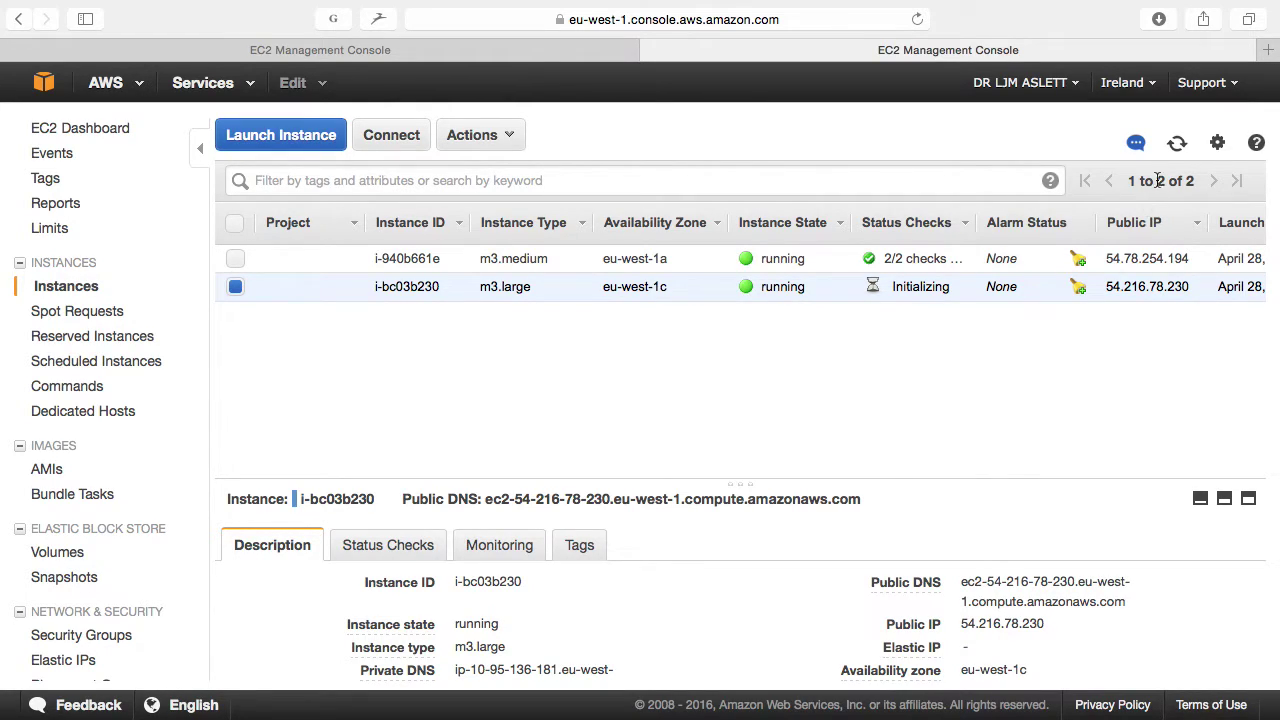
left_click(1177, 145)
scroll(1033, 362, "down", 1)
left_click_drag(777, 486, 794, 346)
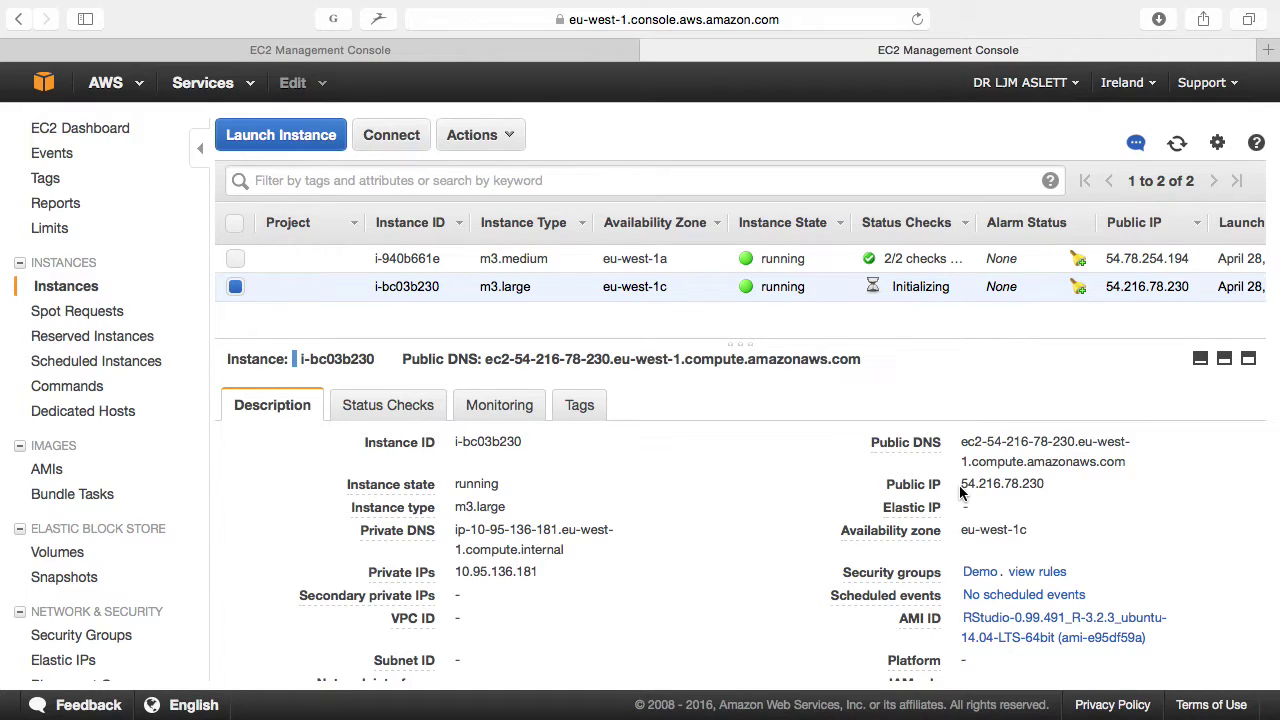
Step: Copy the public IP 54.216.78.230 and open a blank browser tab
left_click_drag(961, 484, 1044, 488)
left_click_drag(1043, 487, 962, 487)
key("super+c")
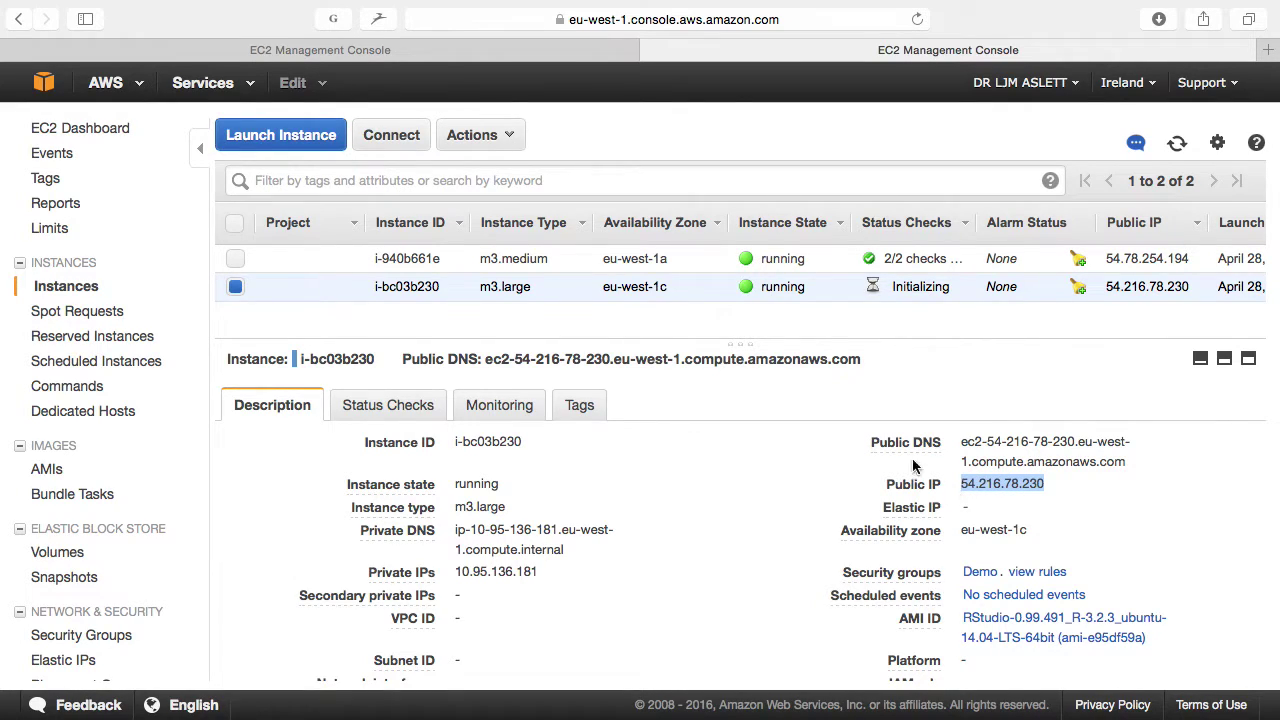
key("super+t")
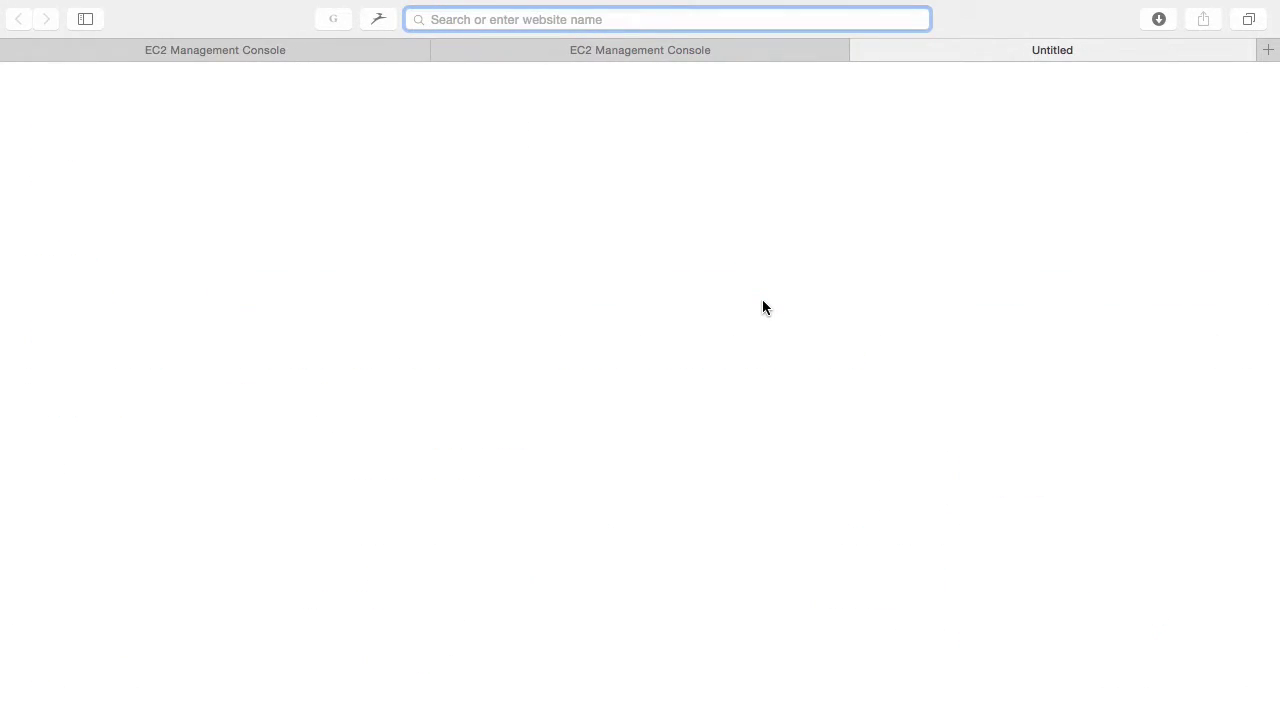
Step: Load 54.216.78.230 and sign in to RStudio Server with the login username and password
key("super+v")
key("Return")
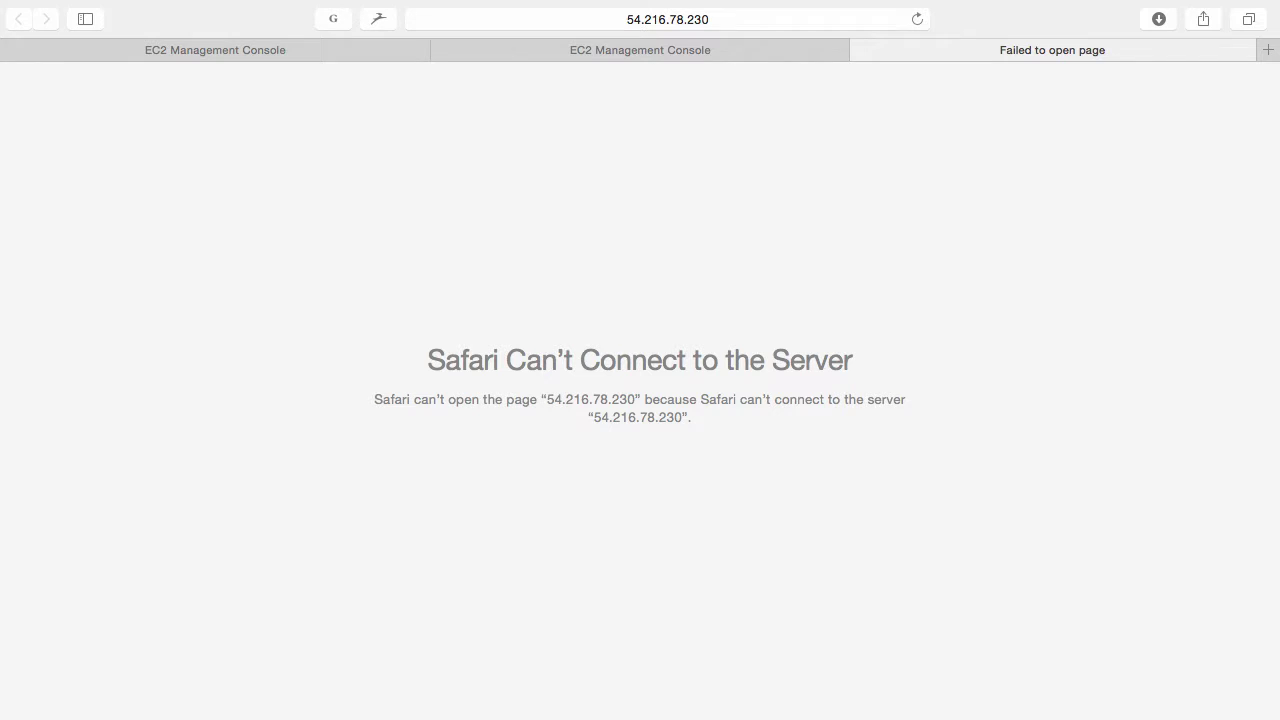
key("super+r")
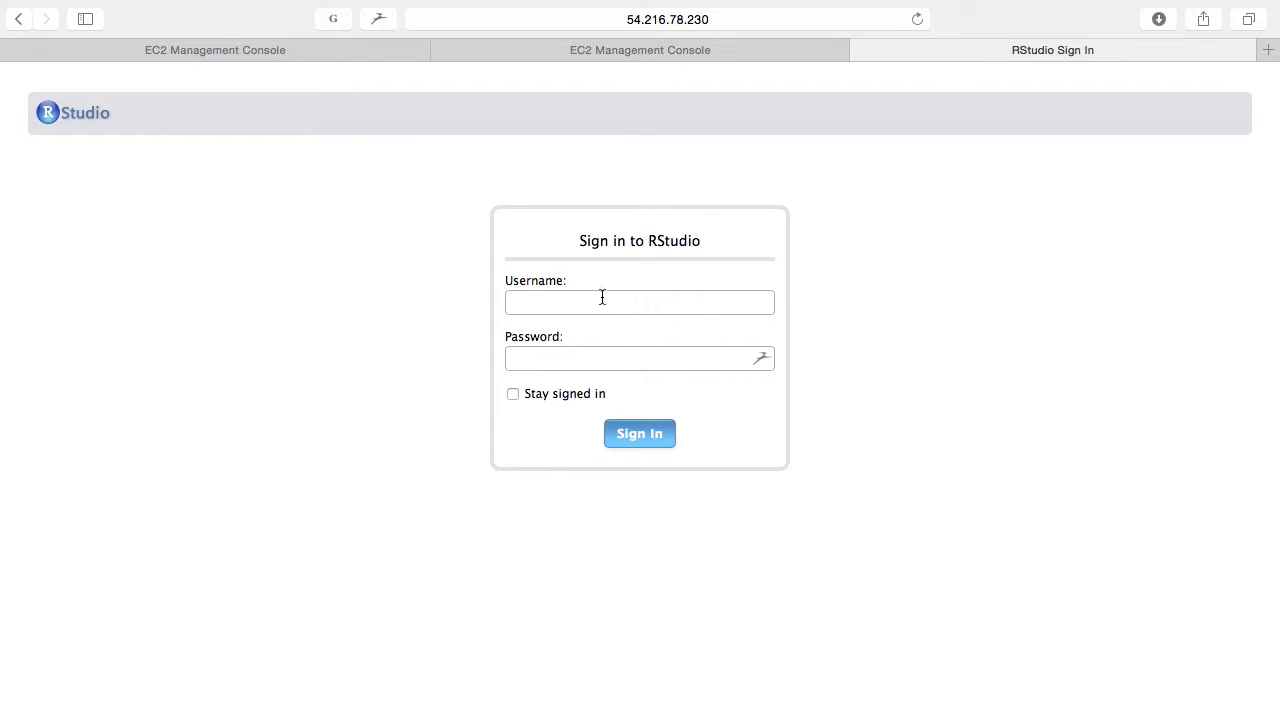
type("rstudio")
key("Tab")
type("rstudio")
key("Return")
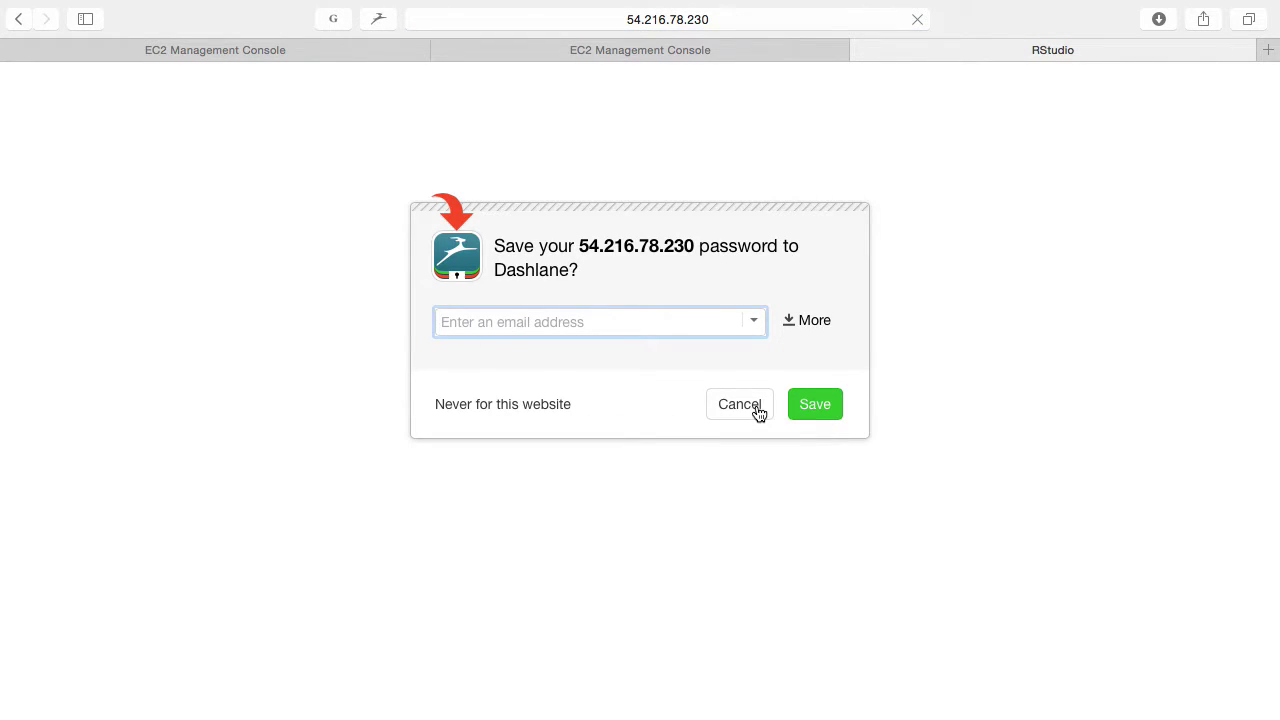
Step: Decline saving the login password and widen the editor and console panes
left_click(757, 410)
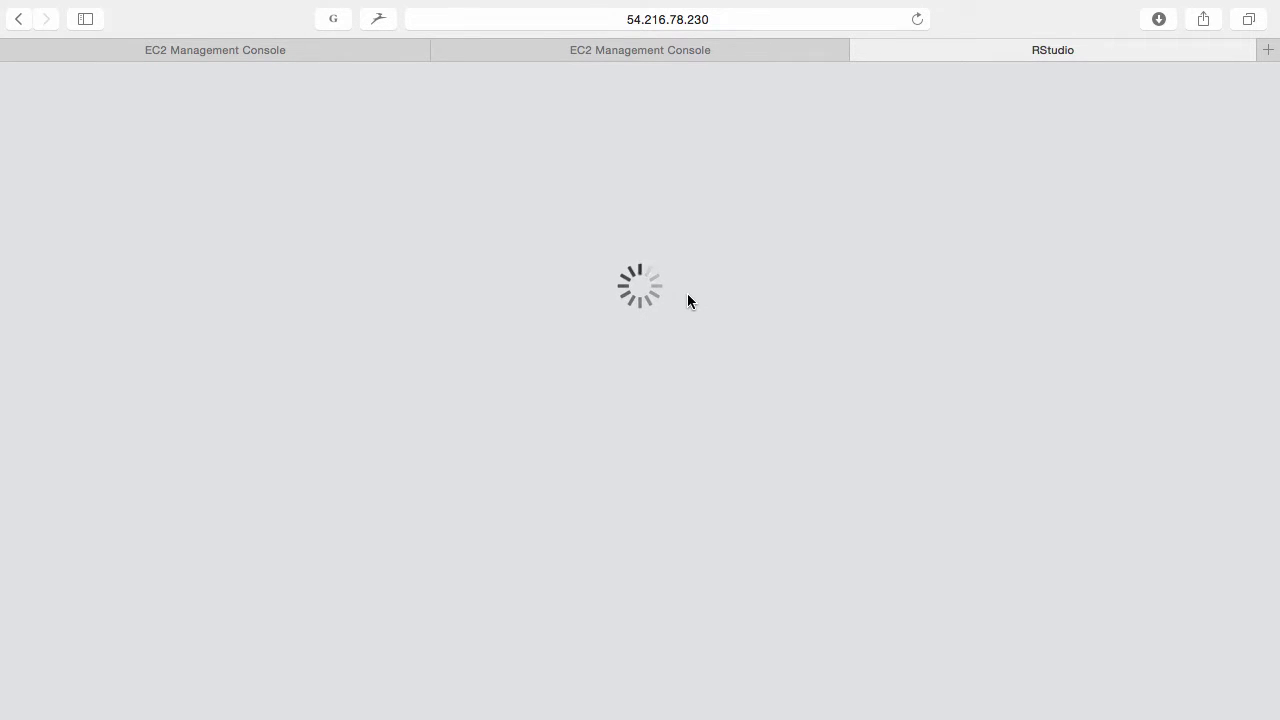
mouse_move(668, 5)
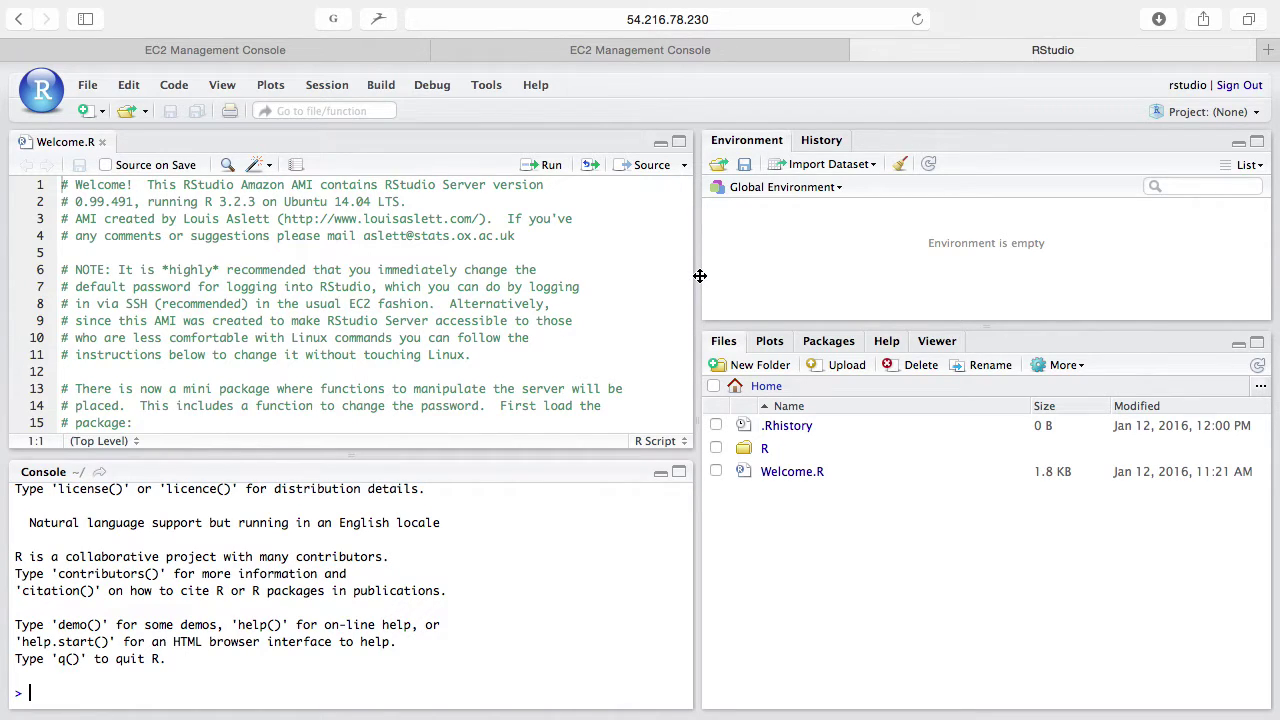
left_click_drag(700, 277, 806, 266)
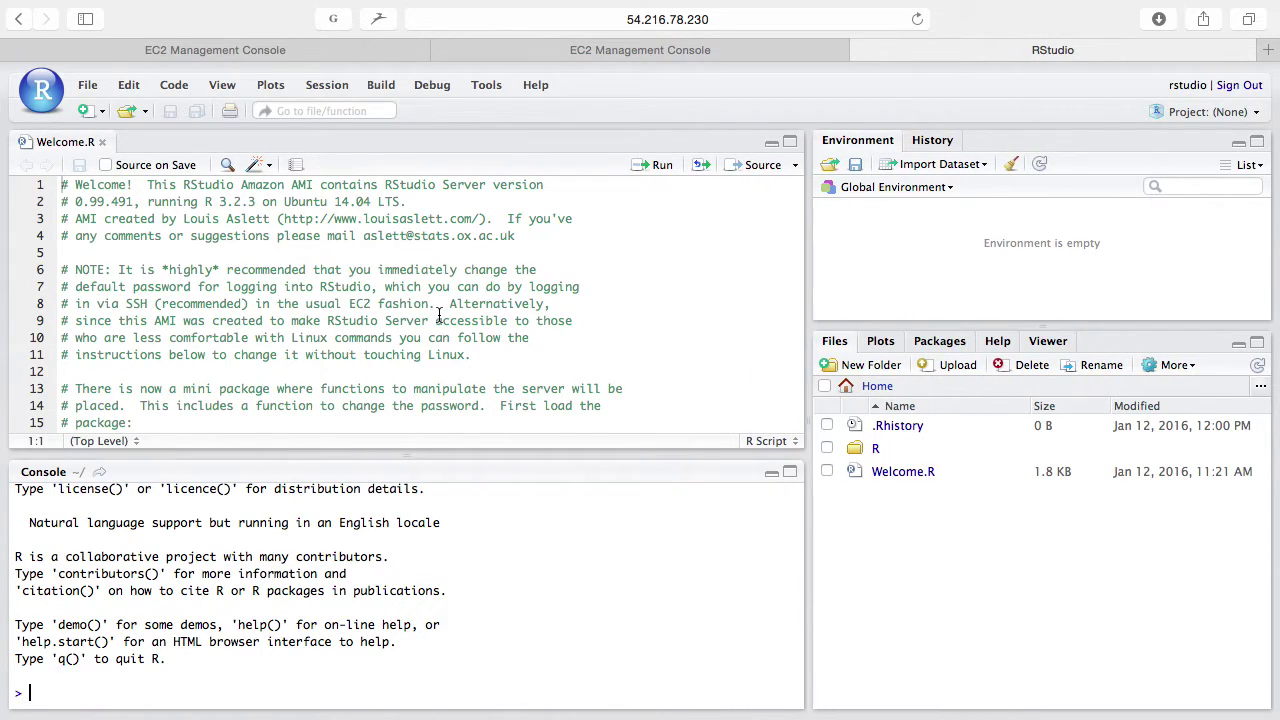
Step: Run rnorm(1) in the RStudio console, returning 1.475399
left_click(282, 604)
type("rnorm(1)")
key("Return")
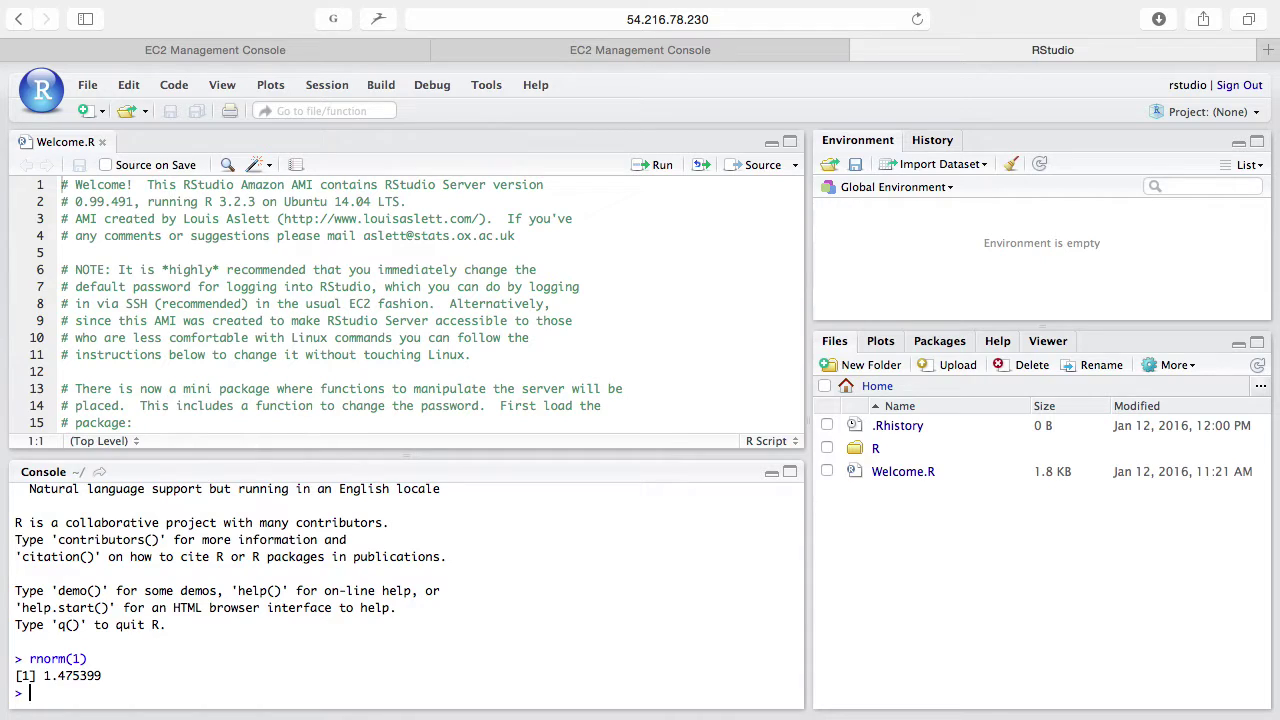
left_click(668, 24)
key("super+c")
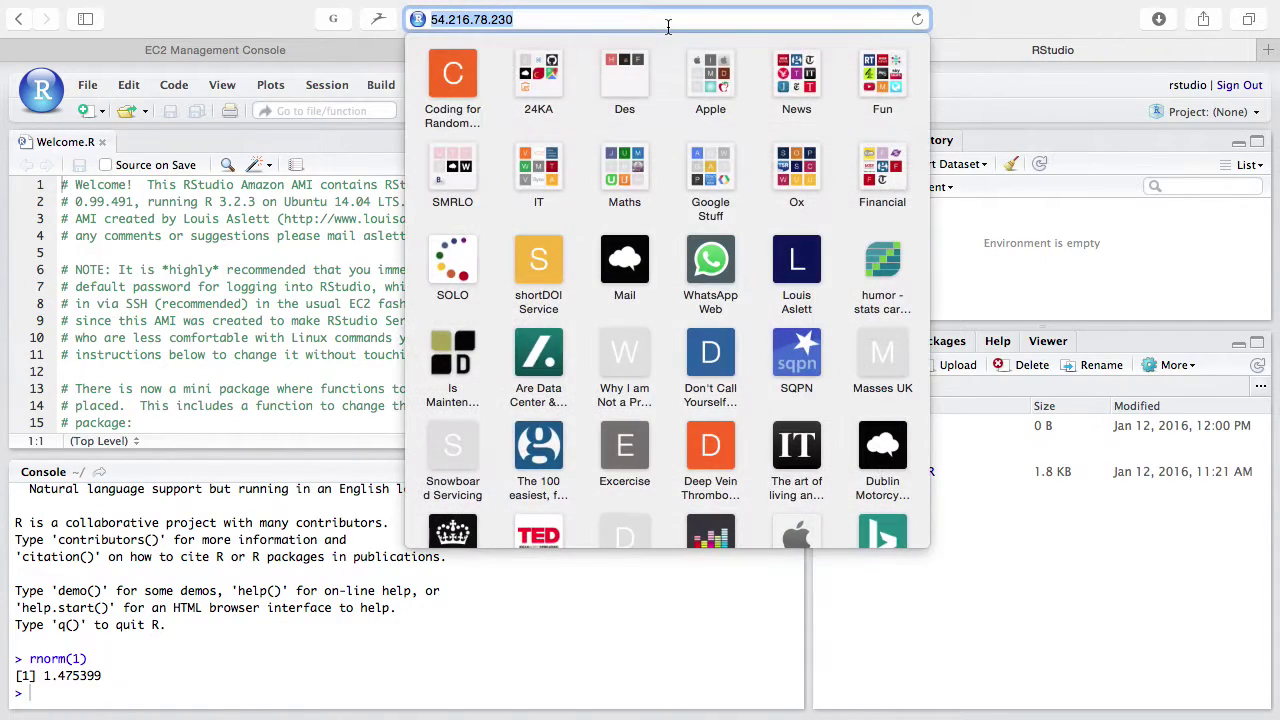
key("Escape")
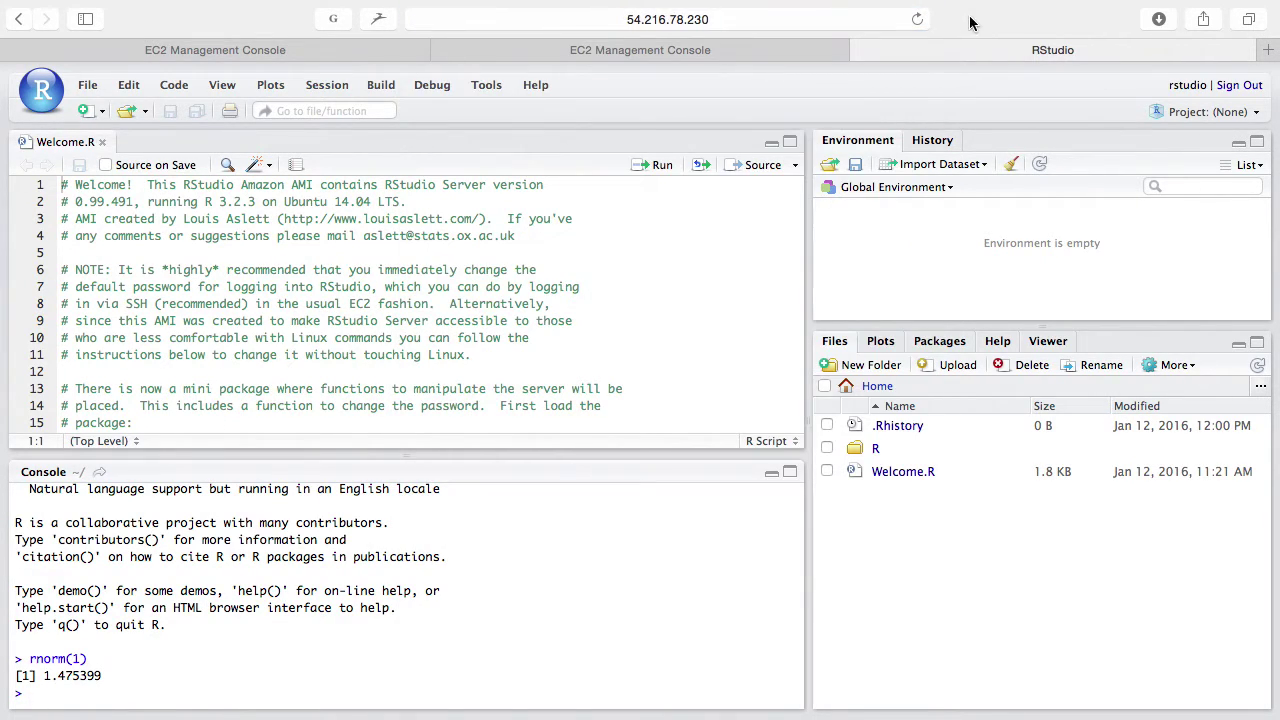
left_click(861, 50)
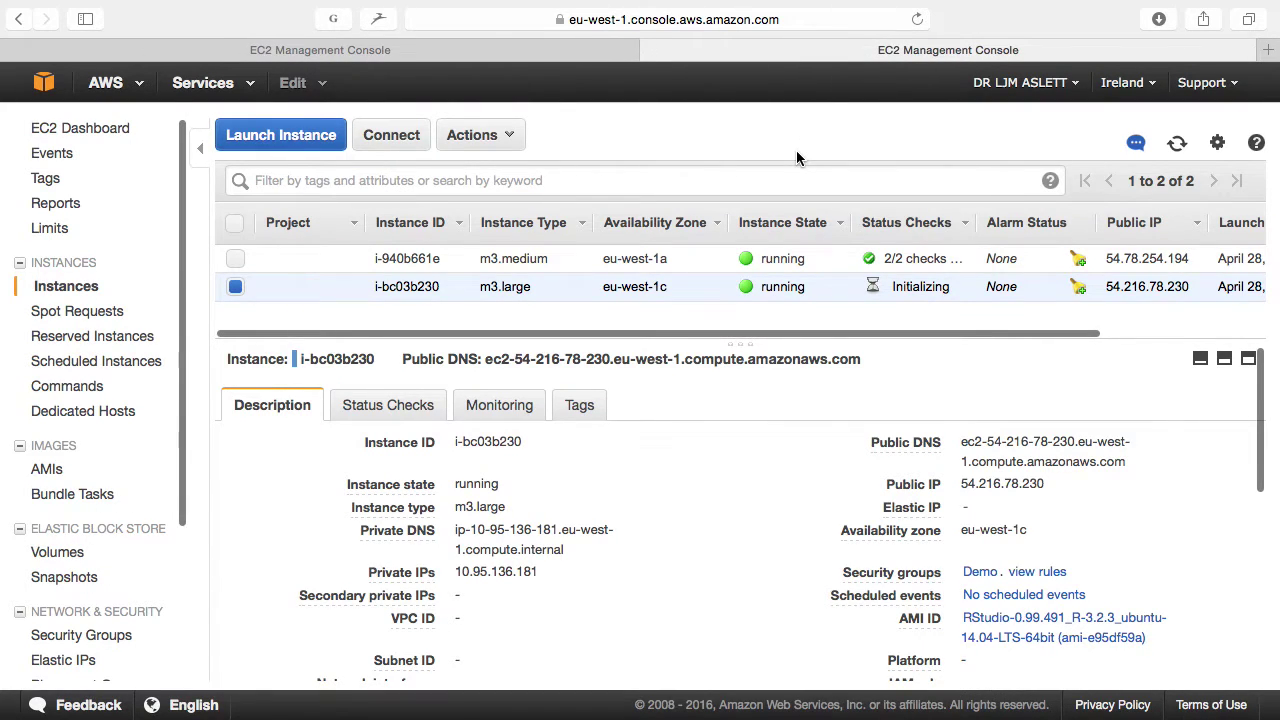
key("super+t")
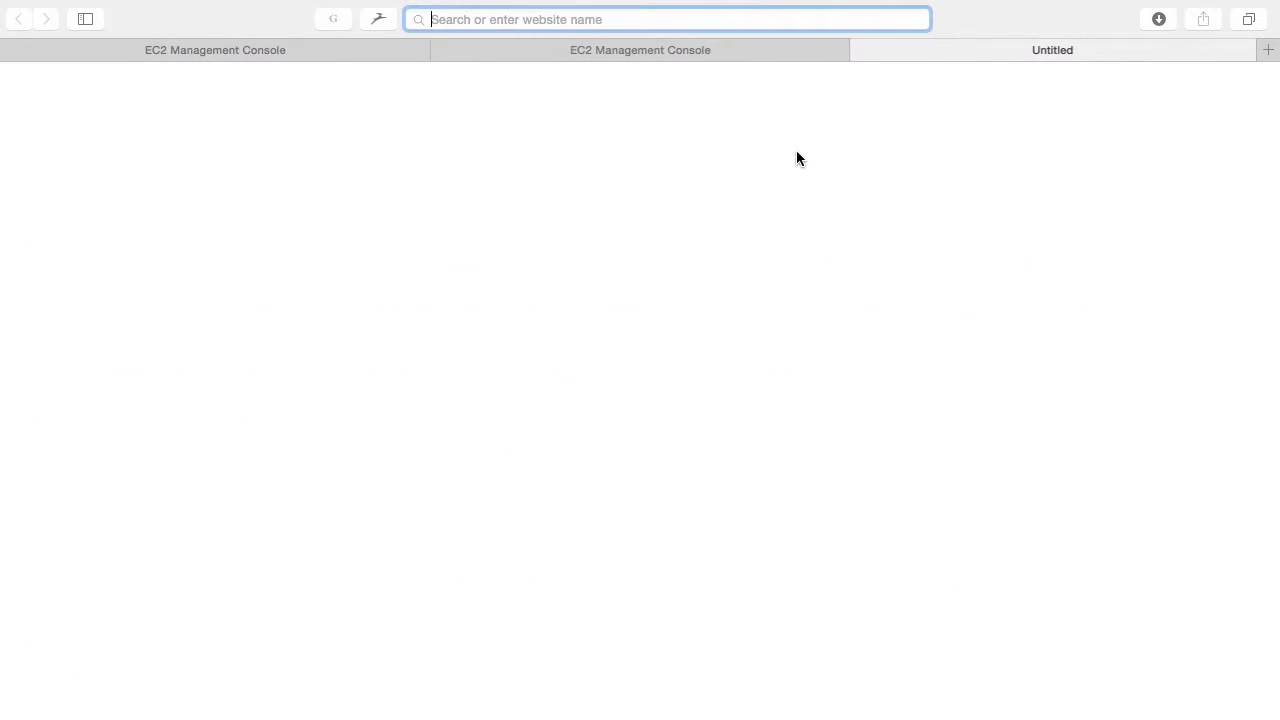
type("å")
key("BackSpace")
key("super+v")
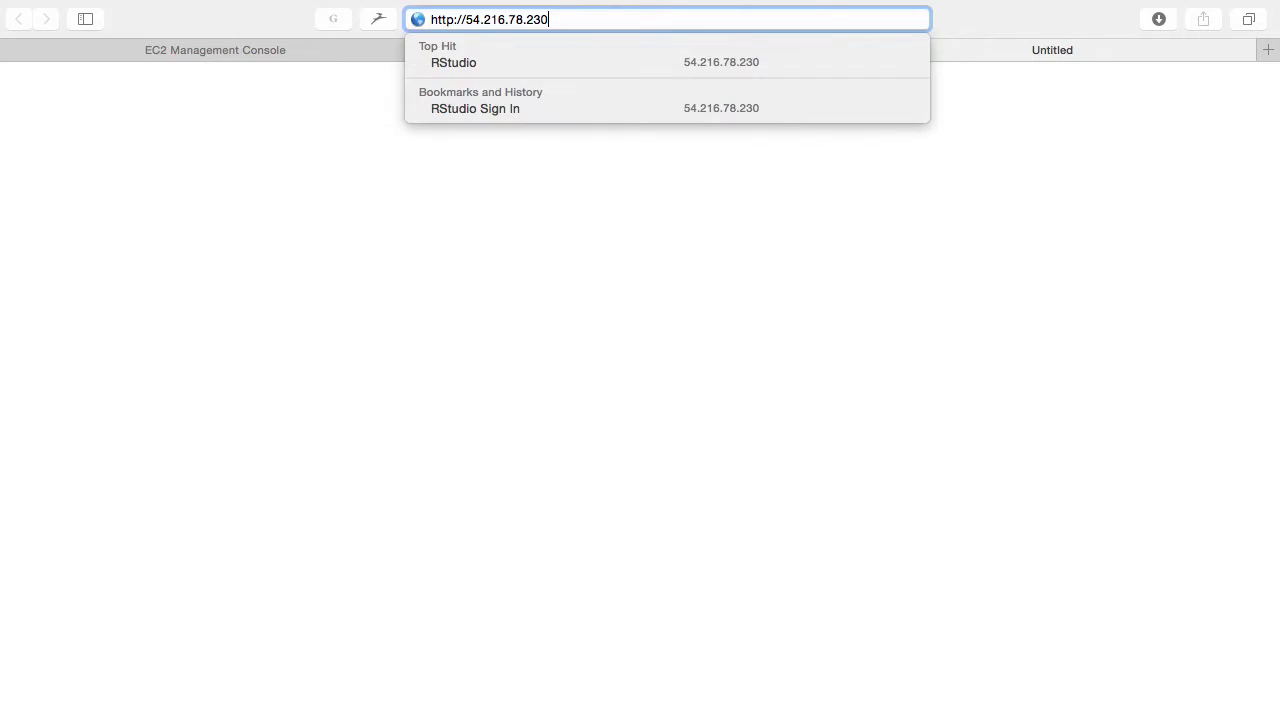
key("Return")
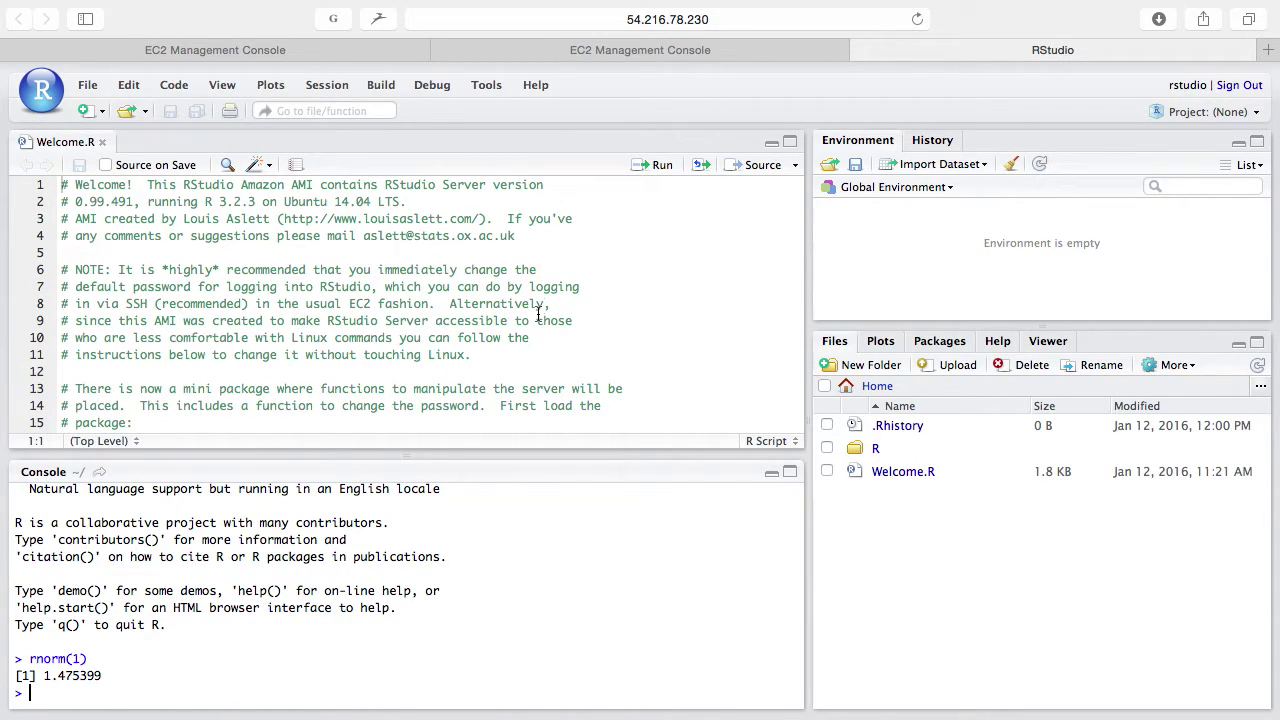
Step: Load the RStudioAMI package by running library("RStudioAMI") from Welcome.R
scroll(538, 313, "down", 5)
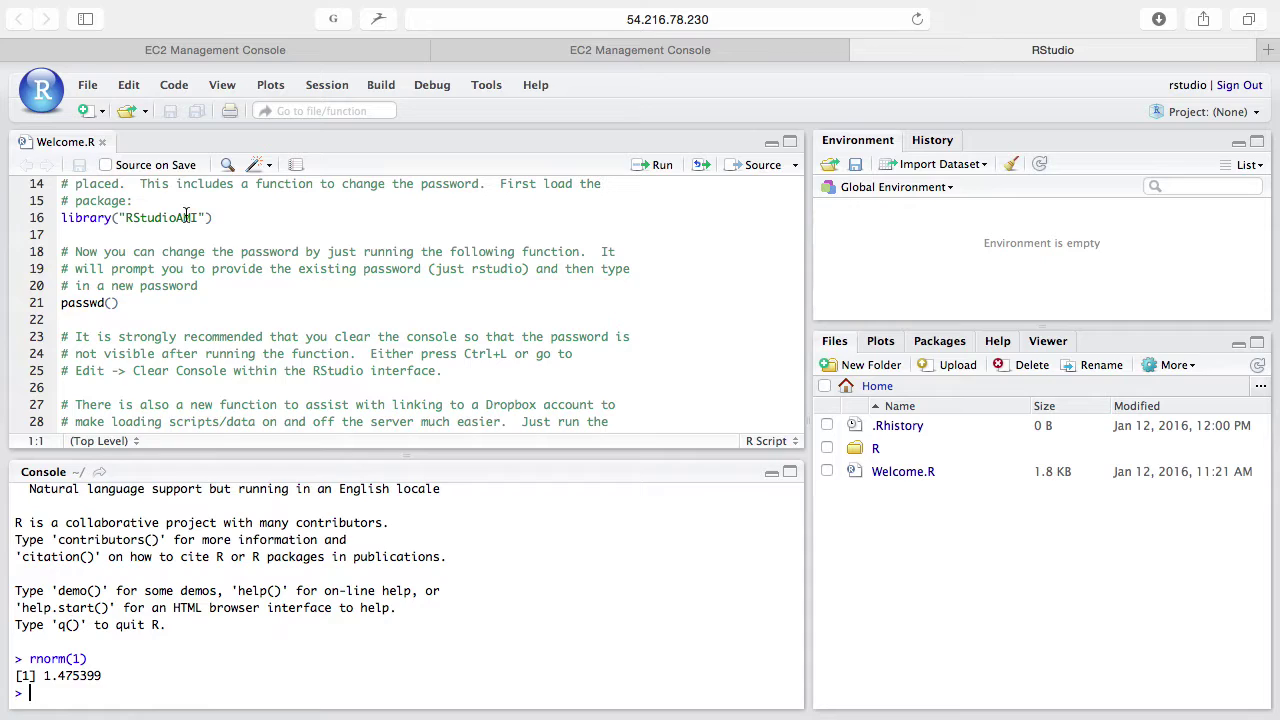
left_click(185, 217)
key("ctrl+Return")
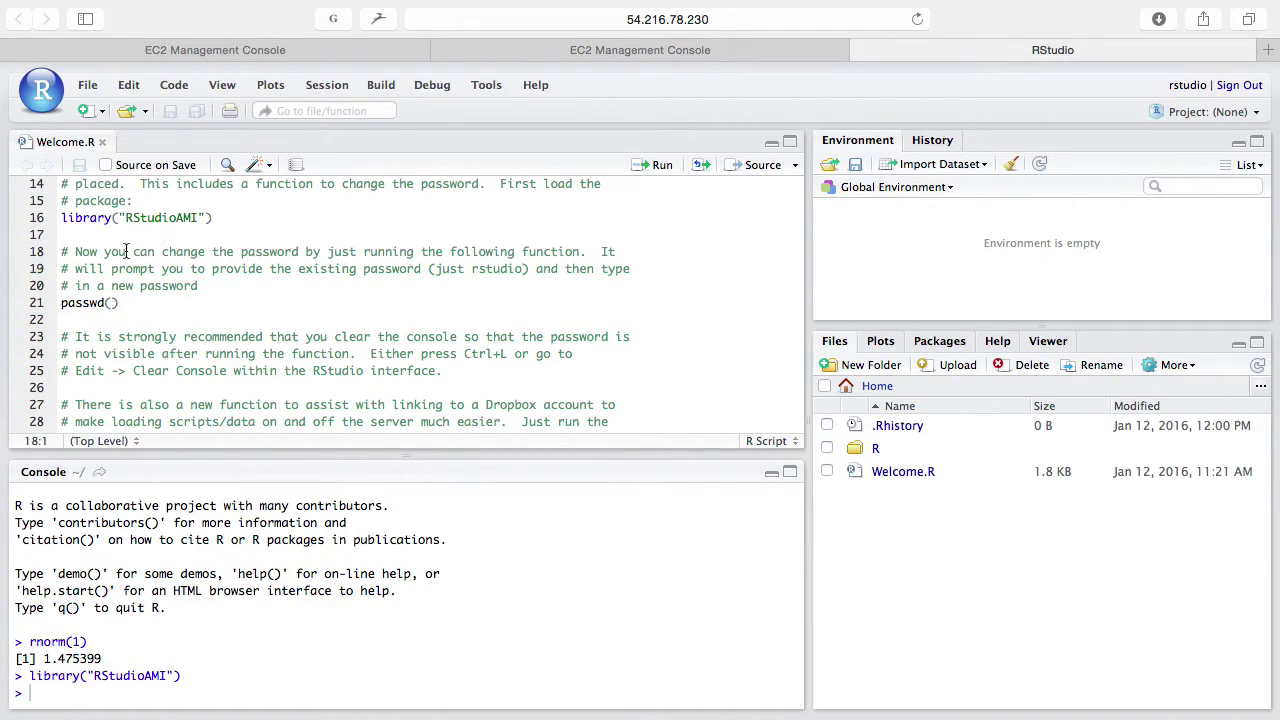
Step: Change the rstudio user's password with passwd(), entering the current and then a new password
left_click(120, 302)
key("ctrl+Return")
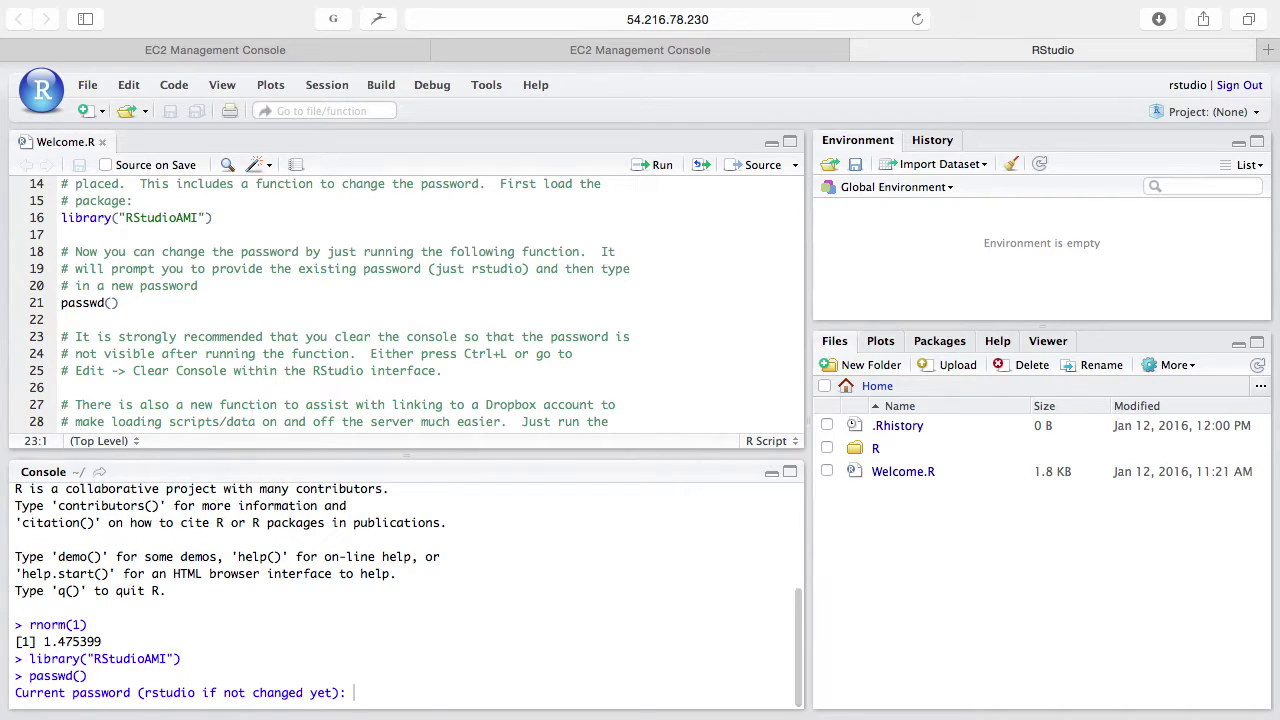
type("rstudio")
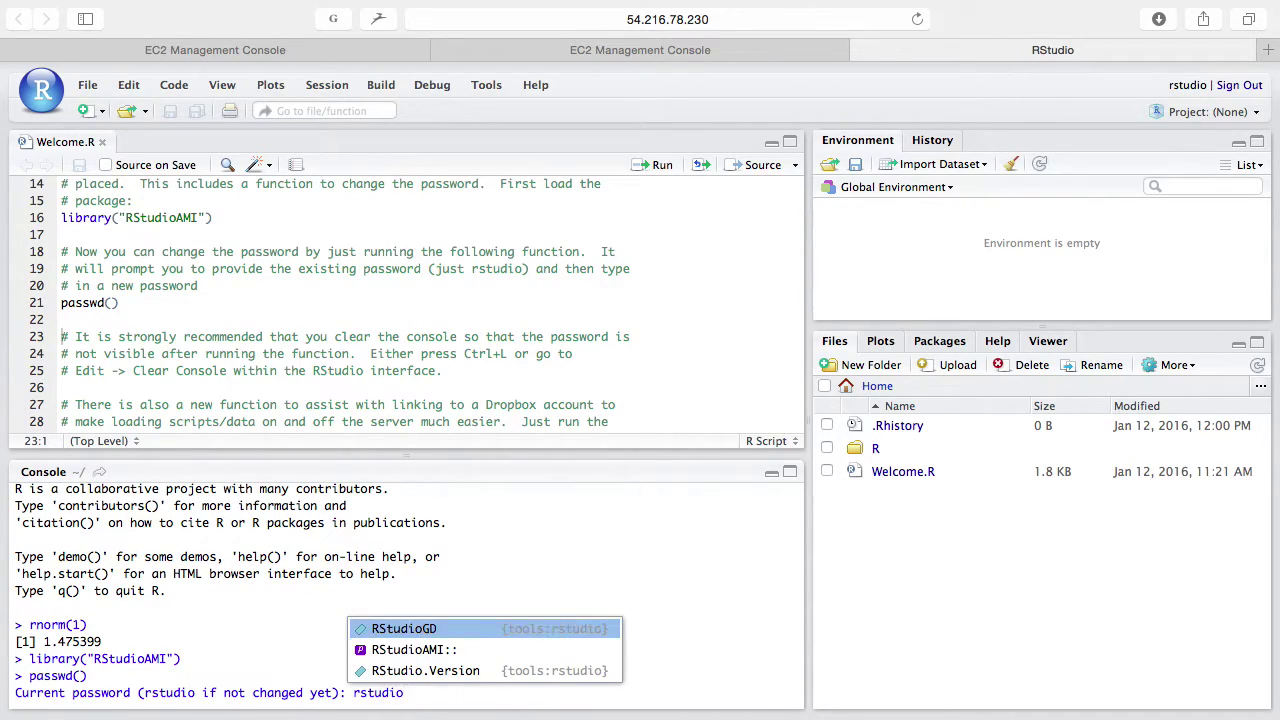
key("Escape")
key("Return")
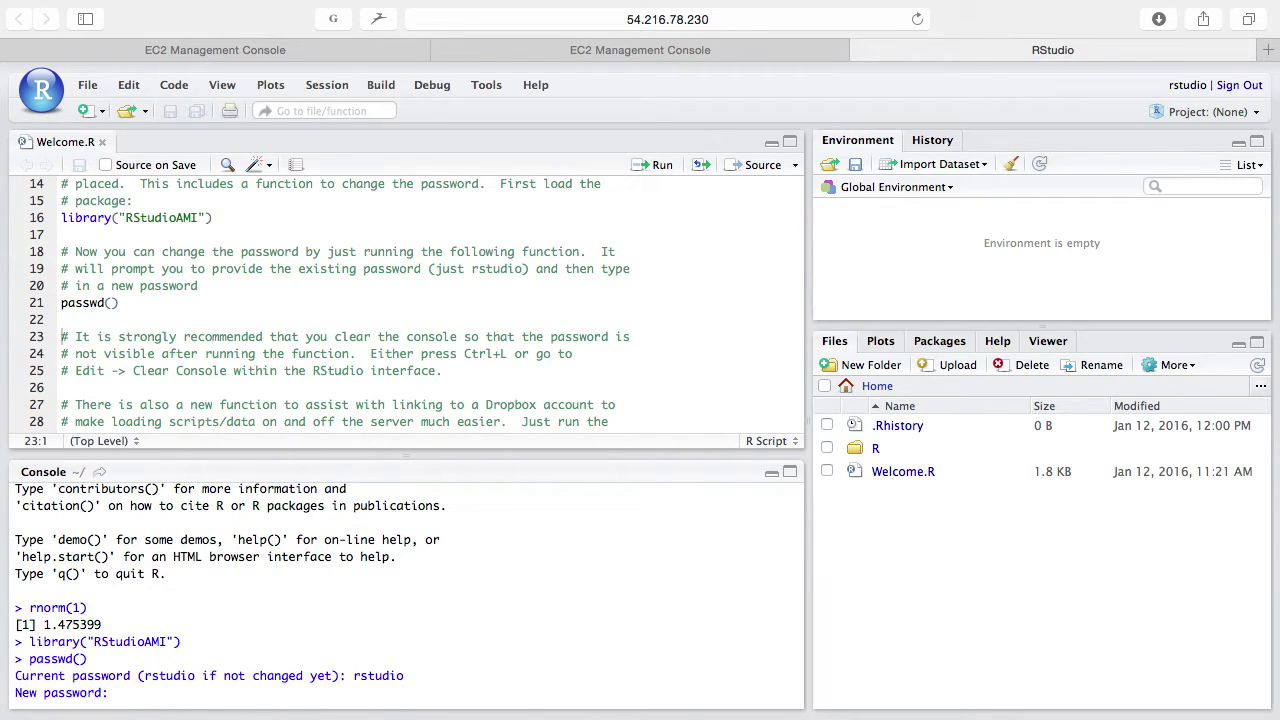
type("qwerty123")
key("Return")
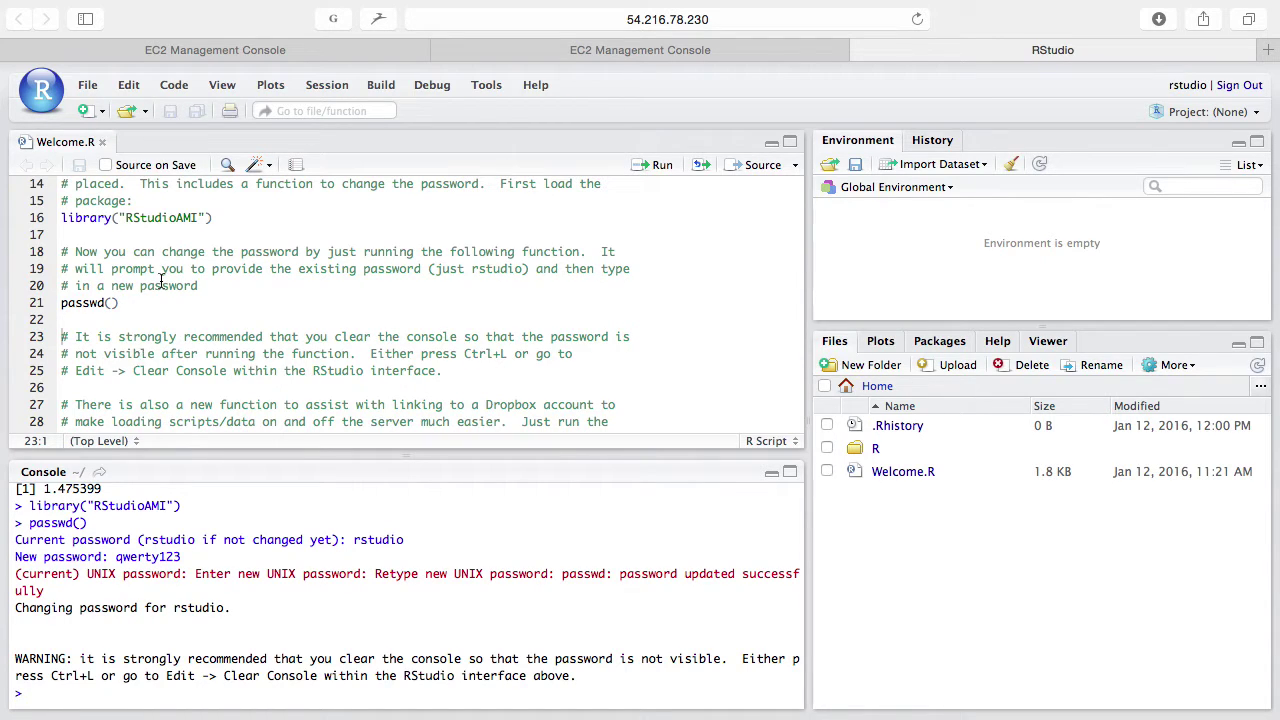
scroll(162, 281, "down", 5)
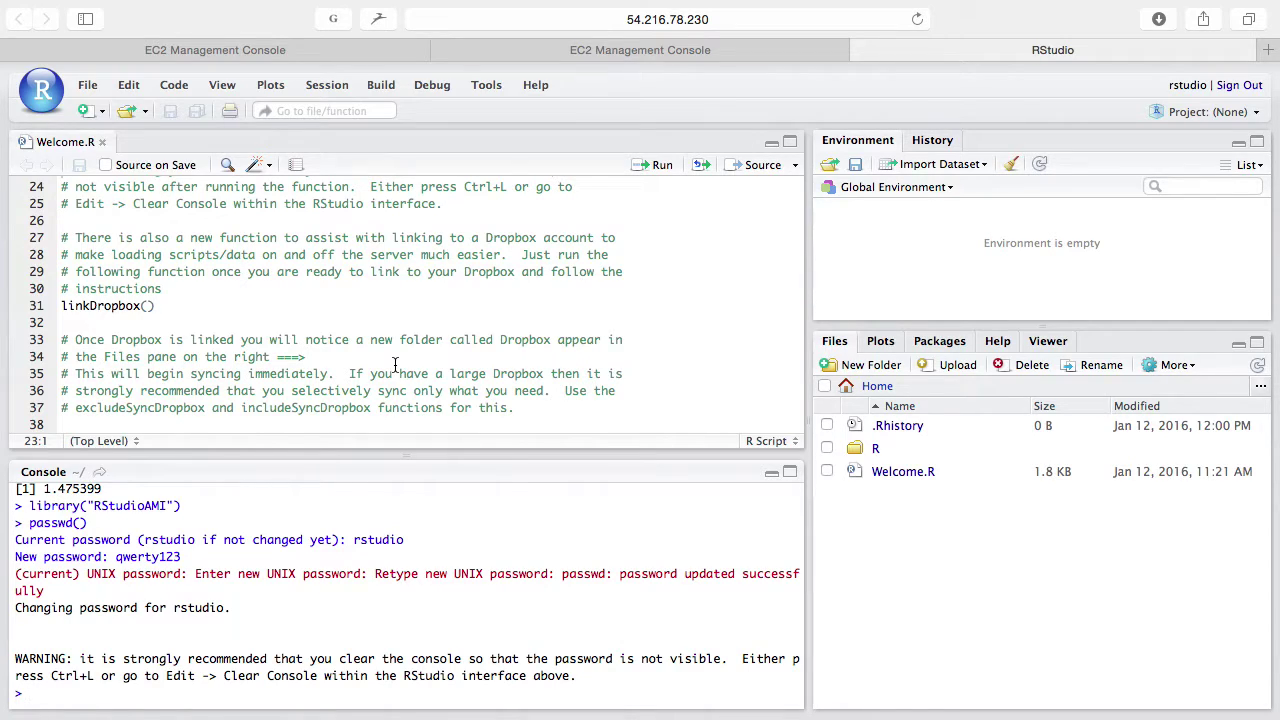
left_click(173, 303)
Step: Run linkDropbox() and select the Dropbox authorisation URL printed in the console
key("ctrl+Return")
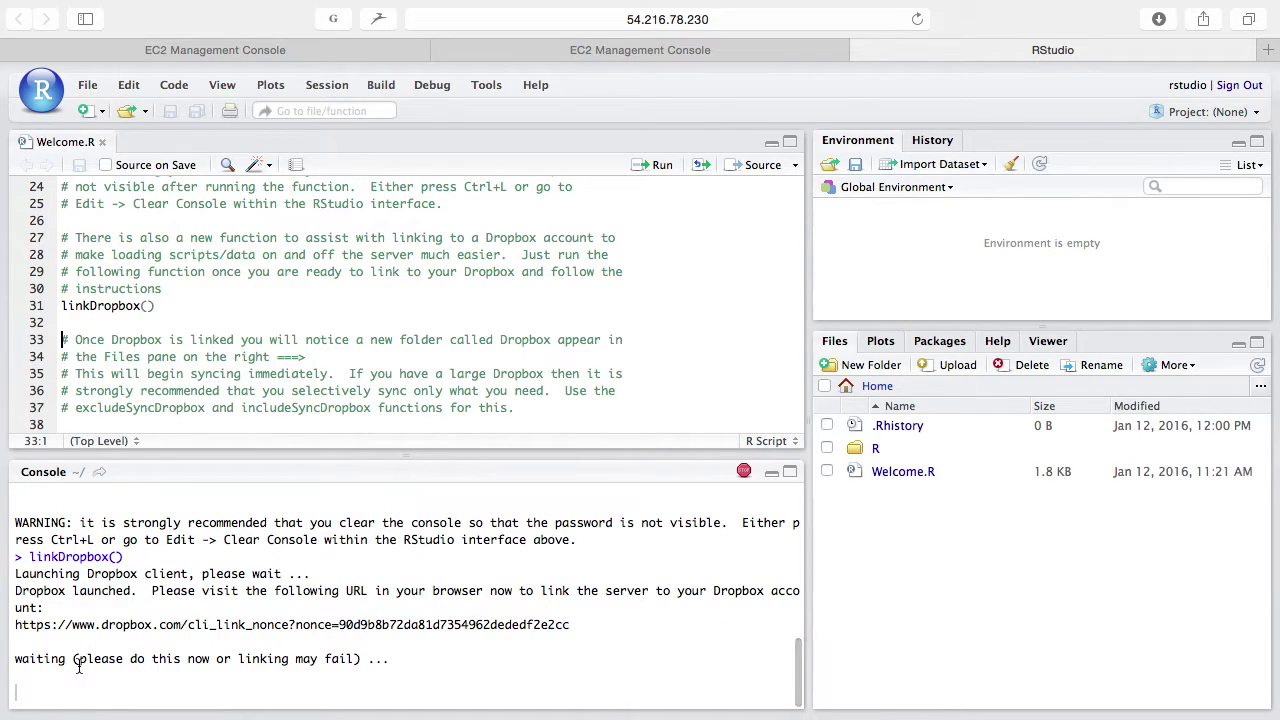
left_click_drag(18, 627, 573, 627)
key("super+c")
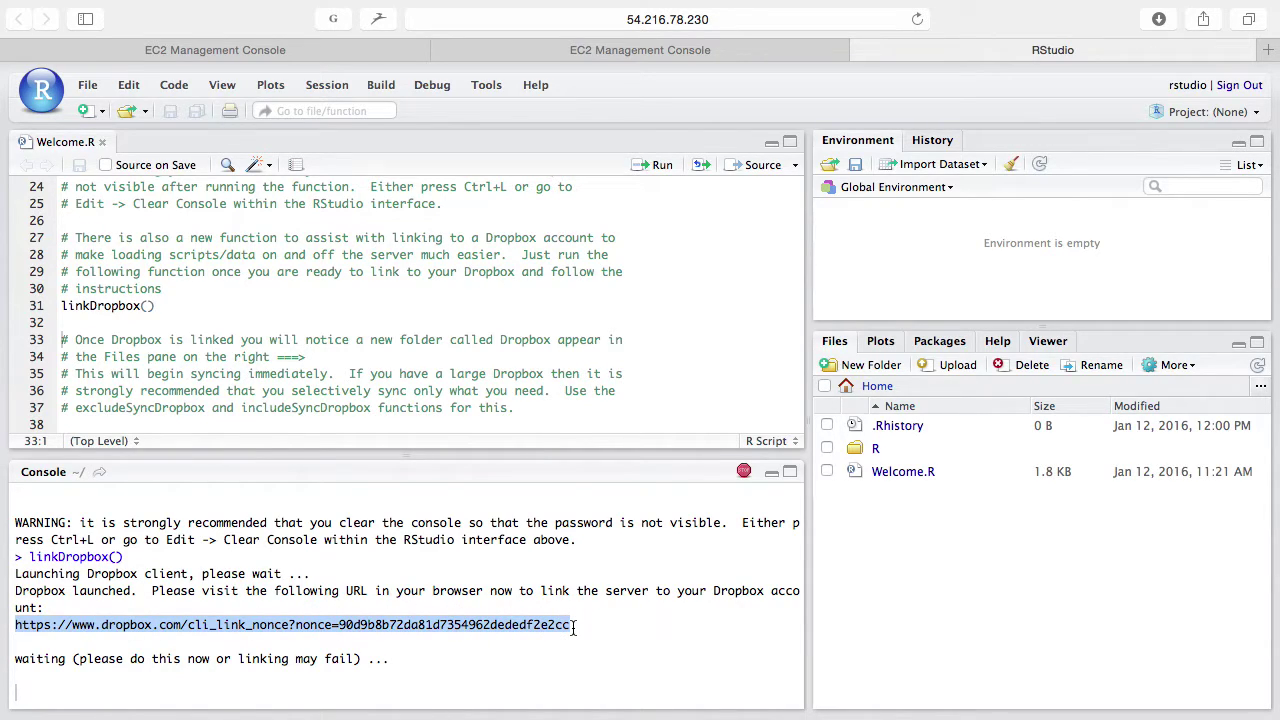
key("super+t")
Step: Load the pasted Dropbox link and approve linking the RStudio Server, then return to RStudio
key("super+v")
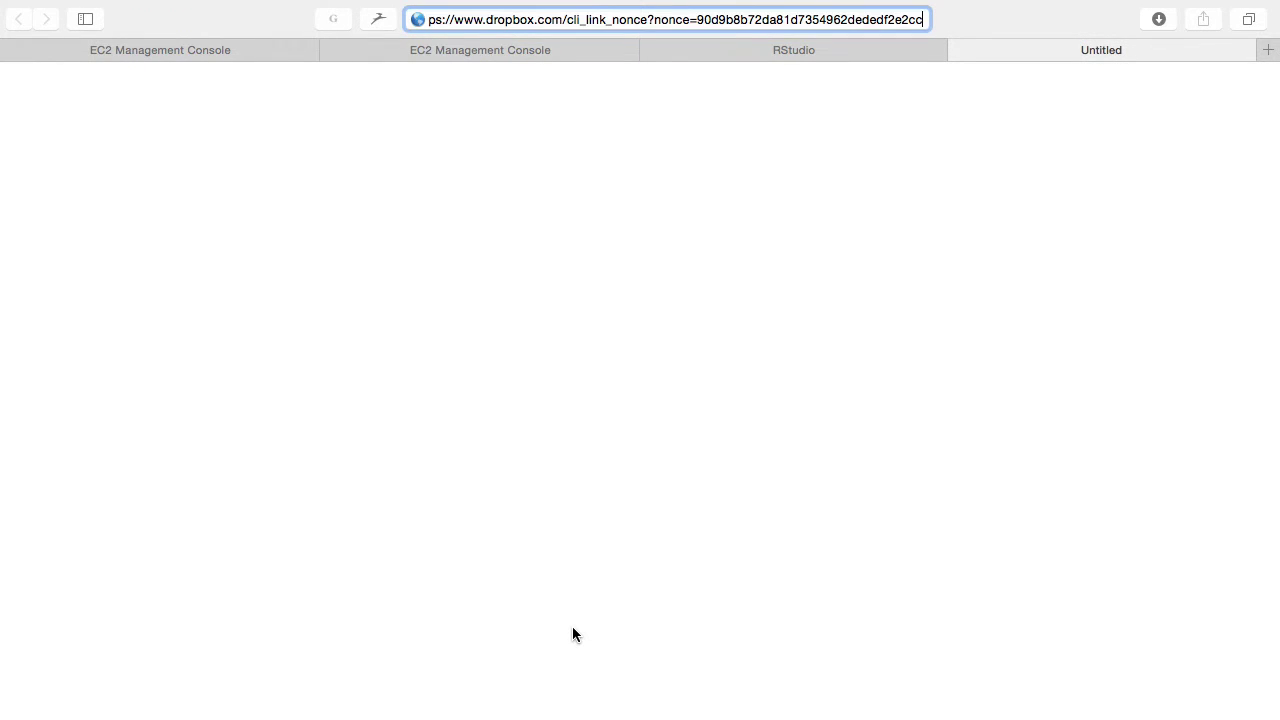
key("Return")
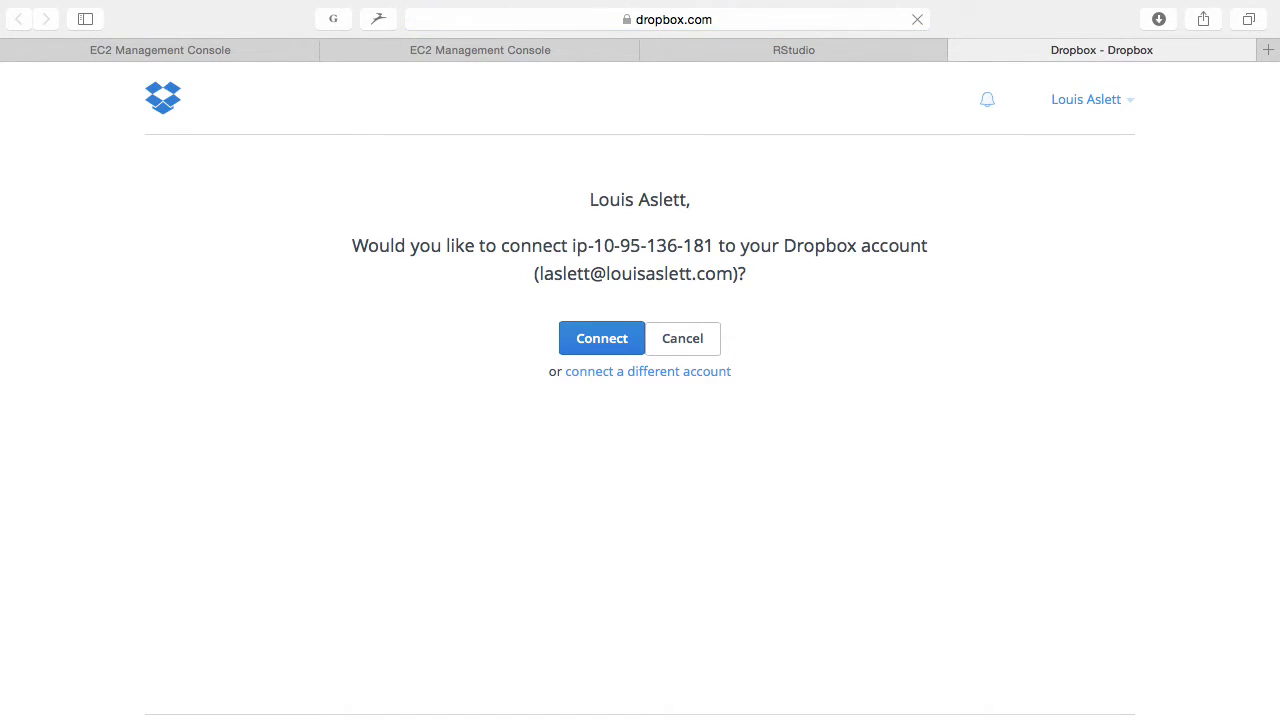
left_click(1128, 105)
left_click(1180, 158)
left_click(603, 341)
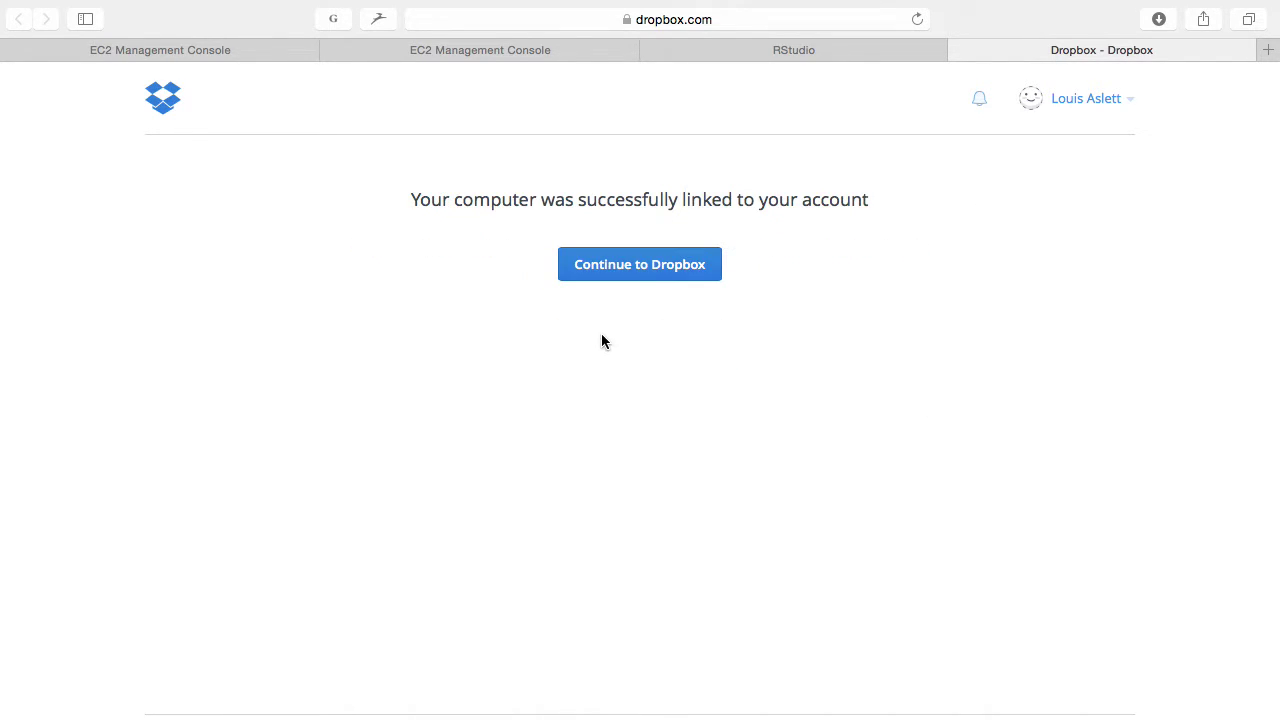
left_click(678, 268)
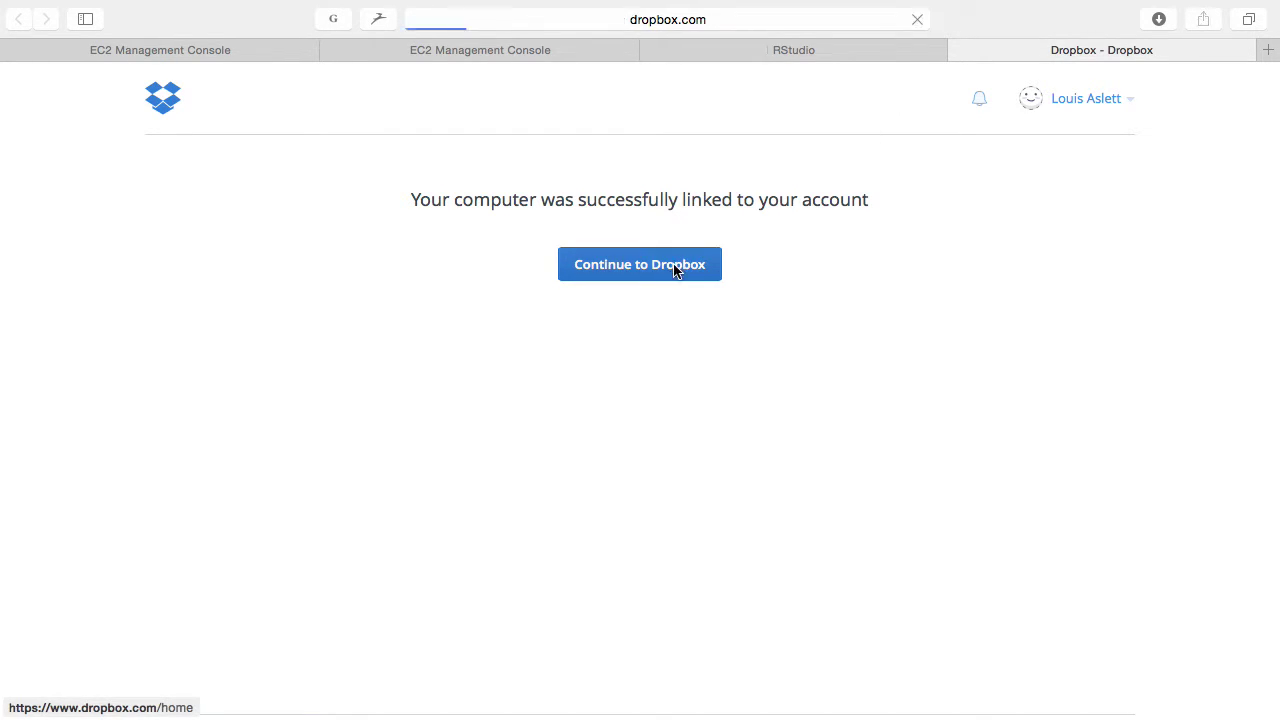
left_click(792, 48)
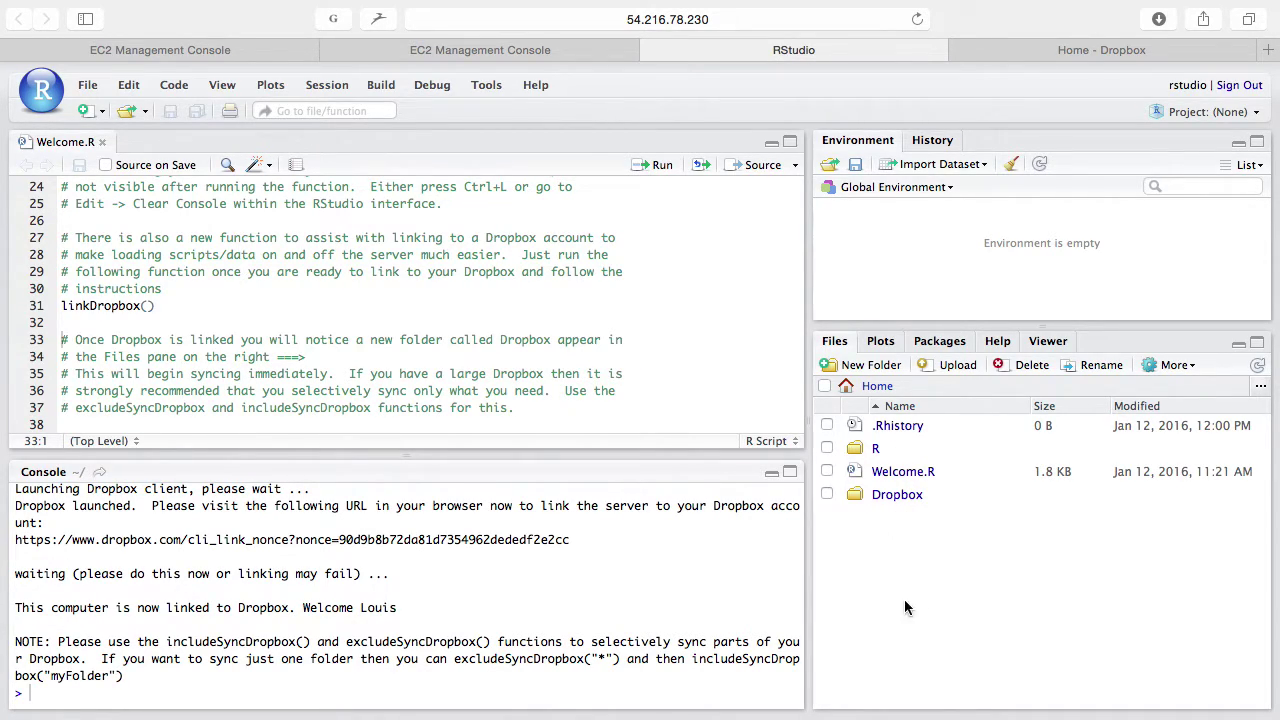
Step: Browse the Dropbox folder's CRF, CryptoReliability and MLReliability subfolders, ending in MLReliability, then return to EC2
left_click(900, 496)
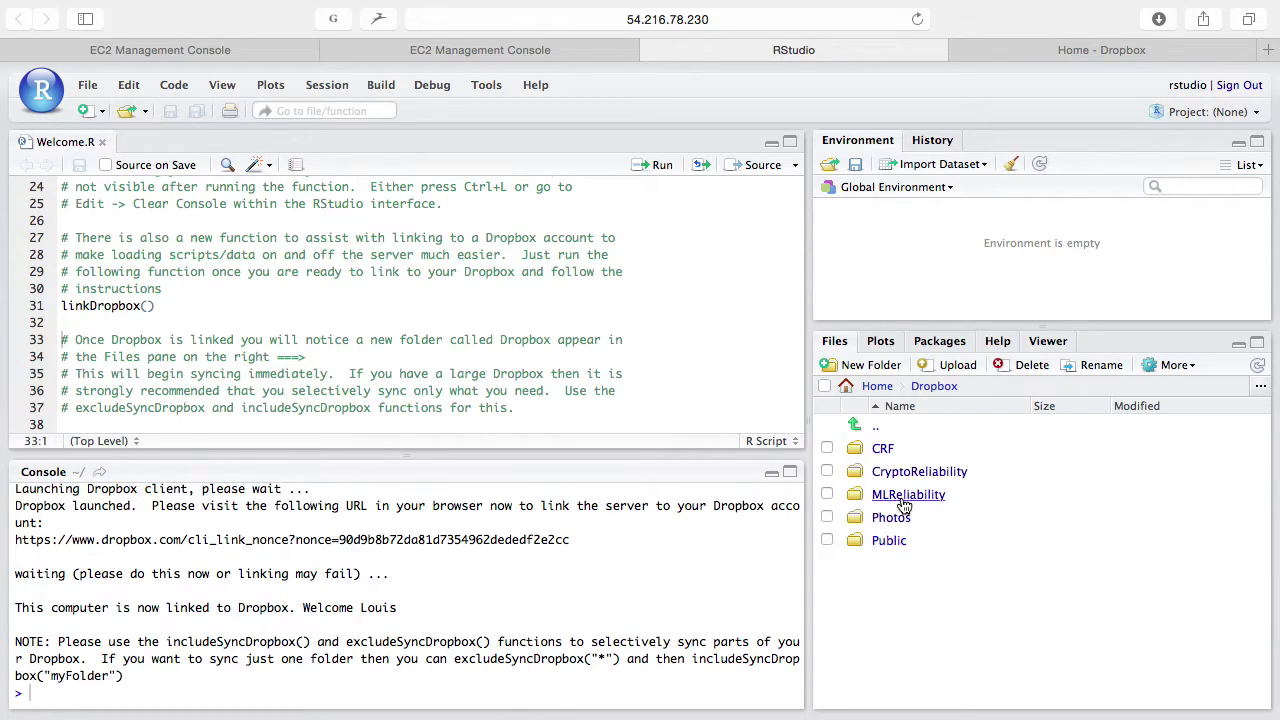
left_click(884, 449)
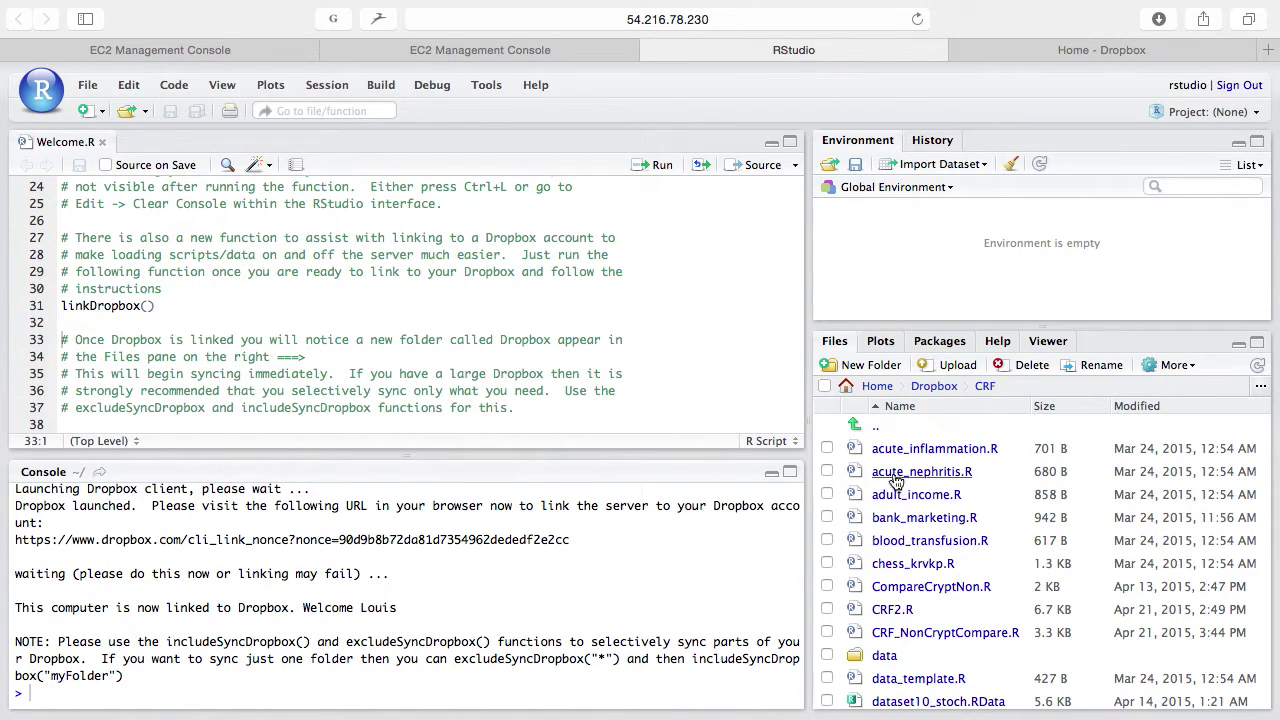
left_click(885, 432)
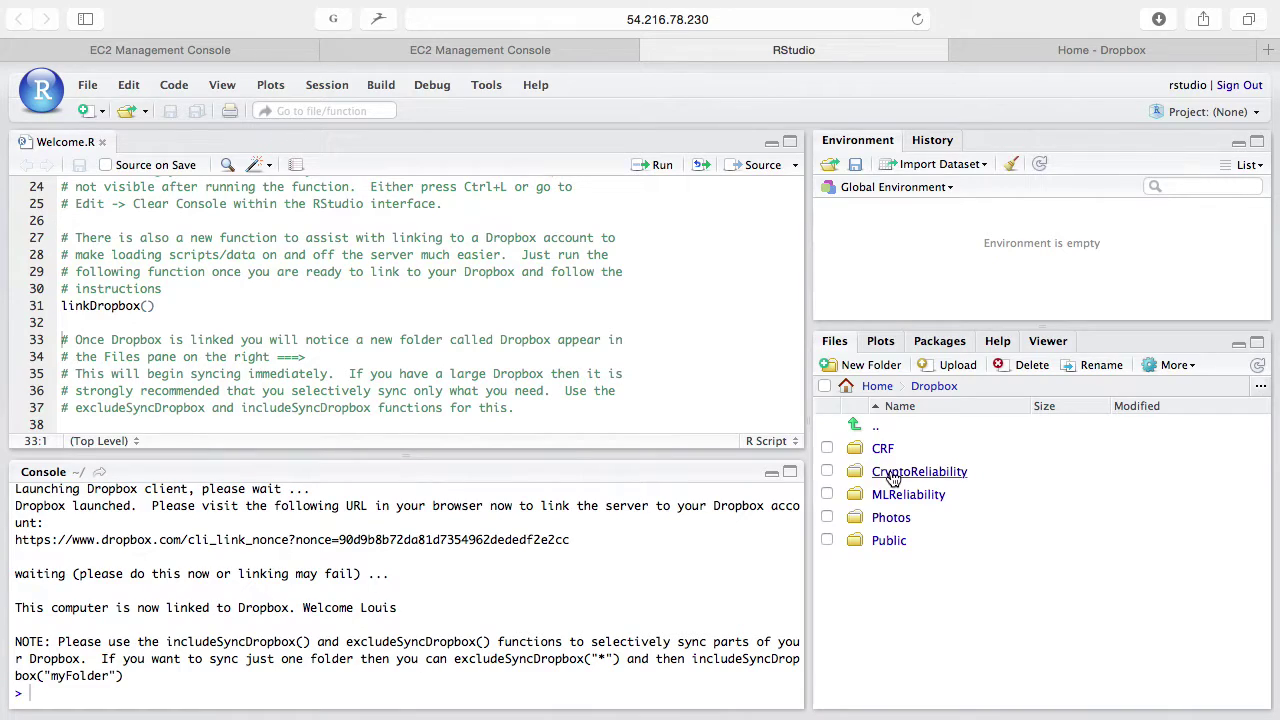
left_click(893, 472)
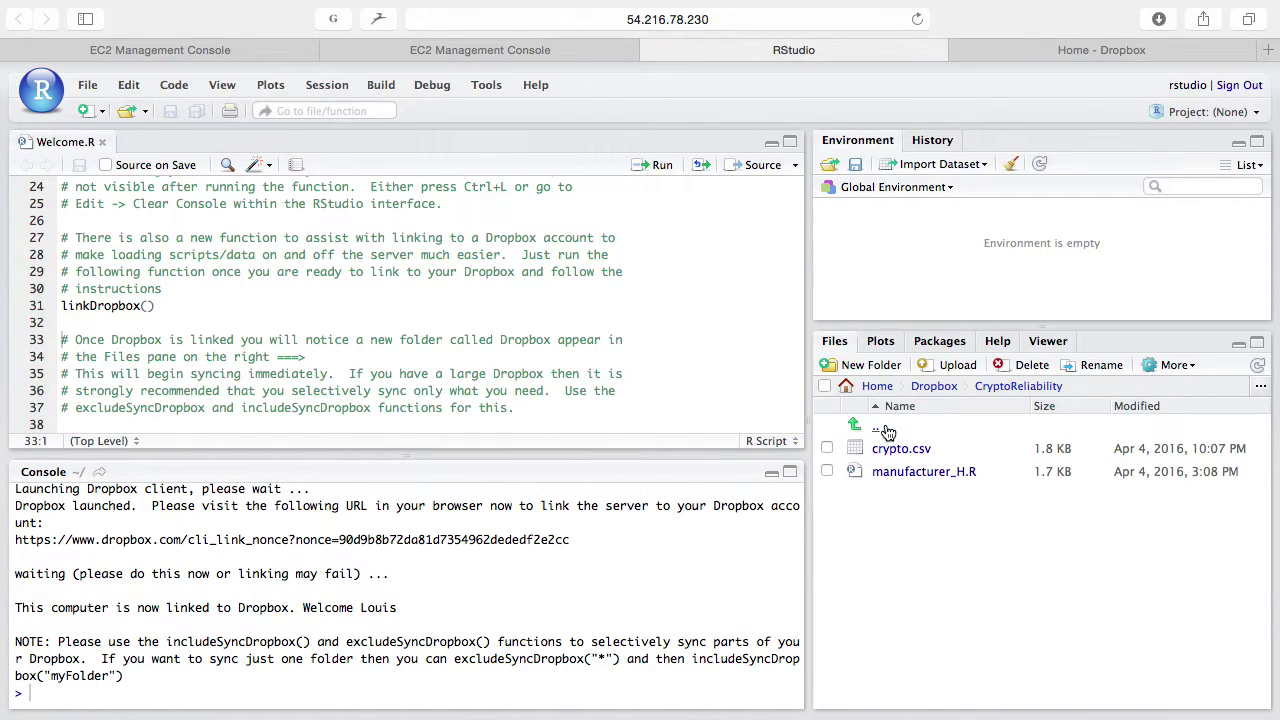
left_click(887, 430)
left_click(885, 493)
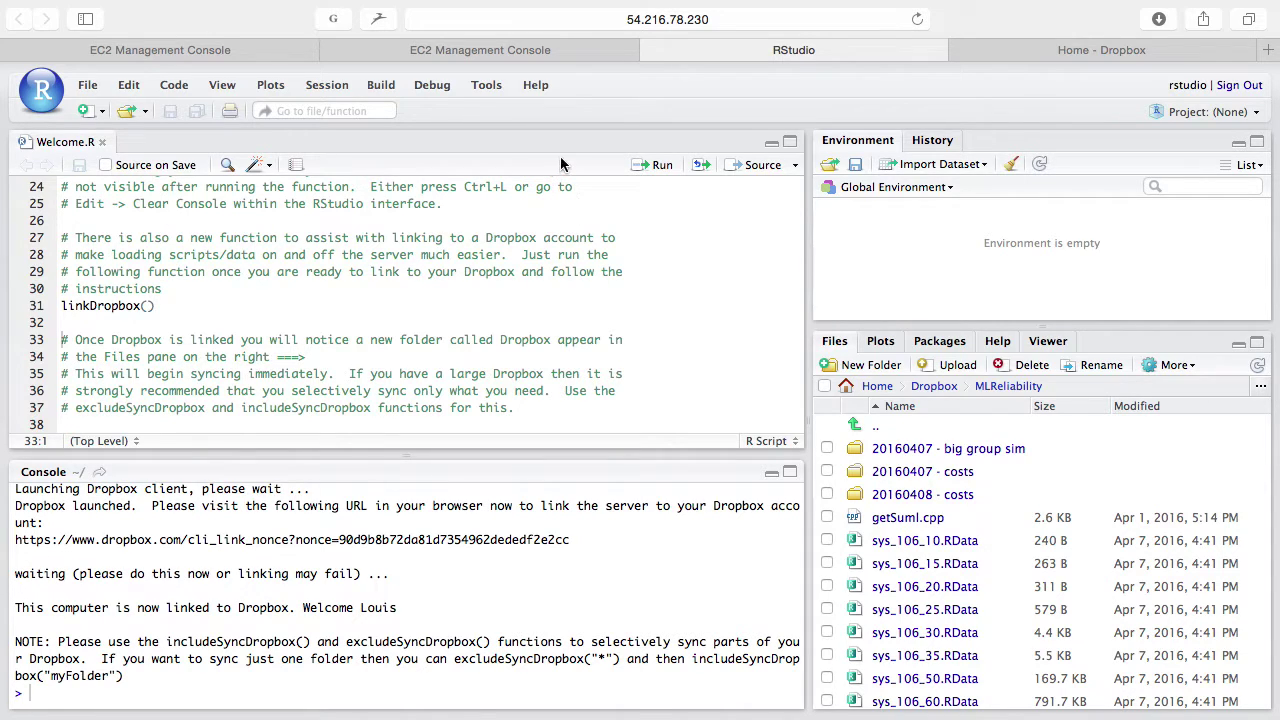
key("ctrl+shift+Tab")
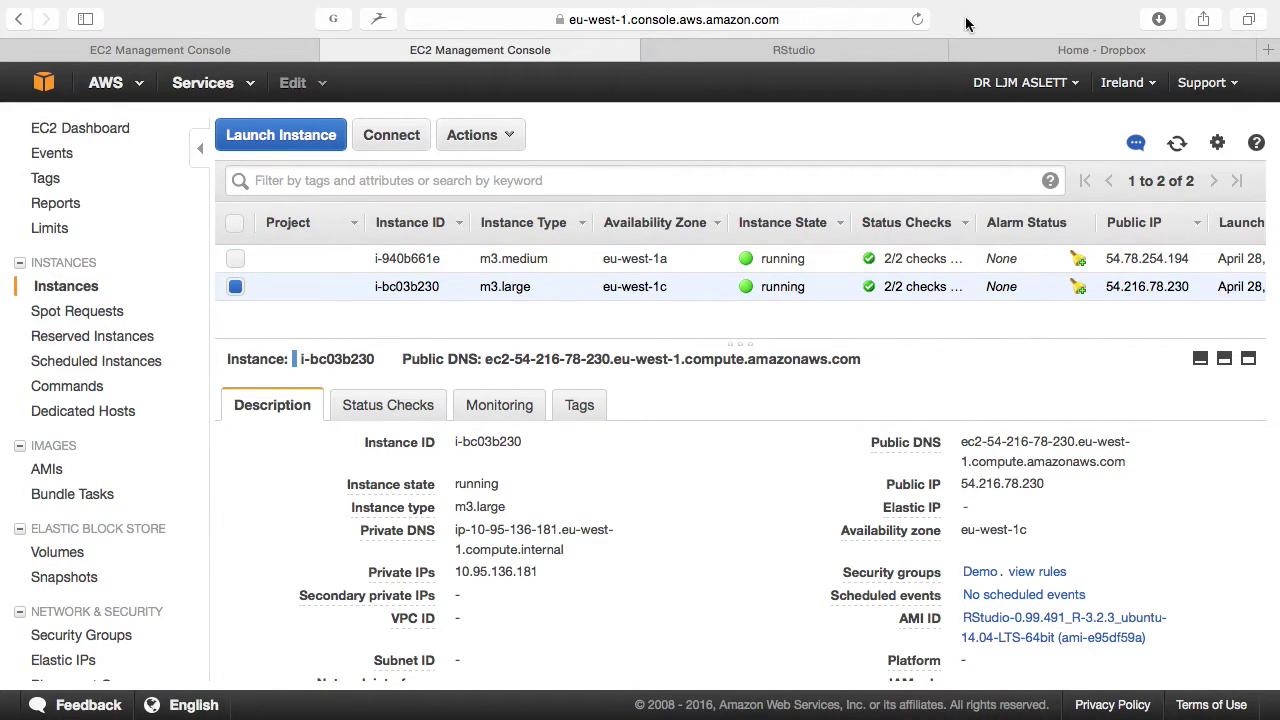
Step: Load the aws.amazon.com home page in the other browser tab
left_click(210, 41)
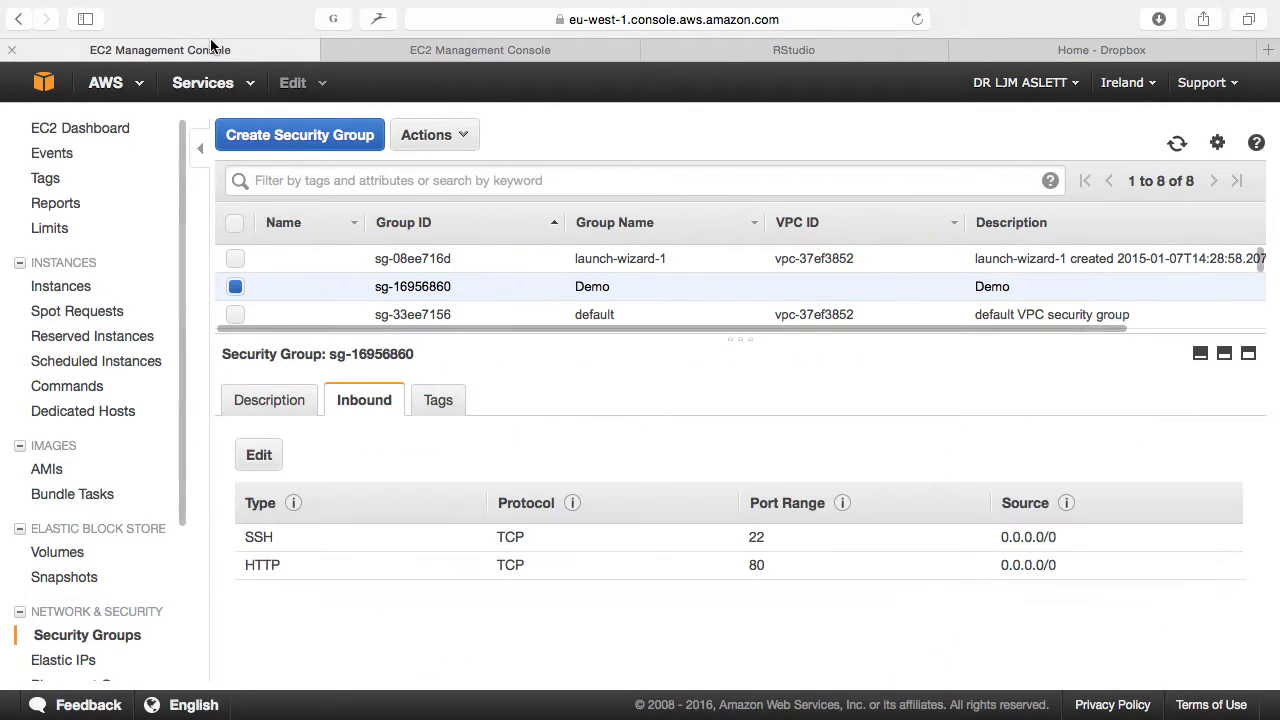
left_click(524, 17)
type("a")
key("Return")
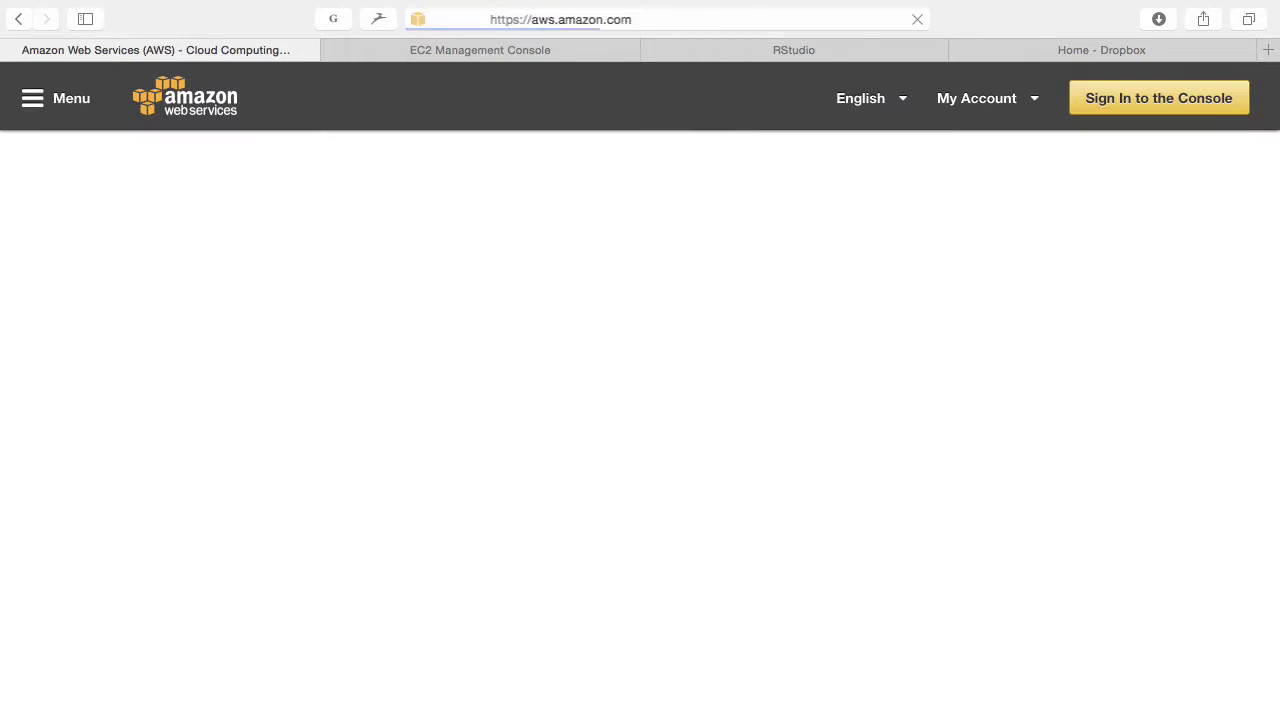
Step: Navigate the site menu's Products > Compute > Amazon EC2 to the EC2 pricing page
left_click(52, 103)
left_click(52, 105)
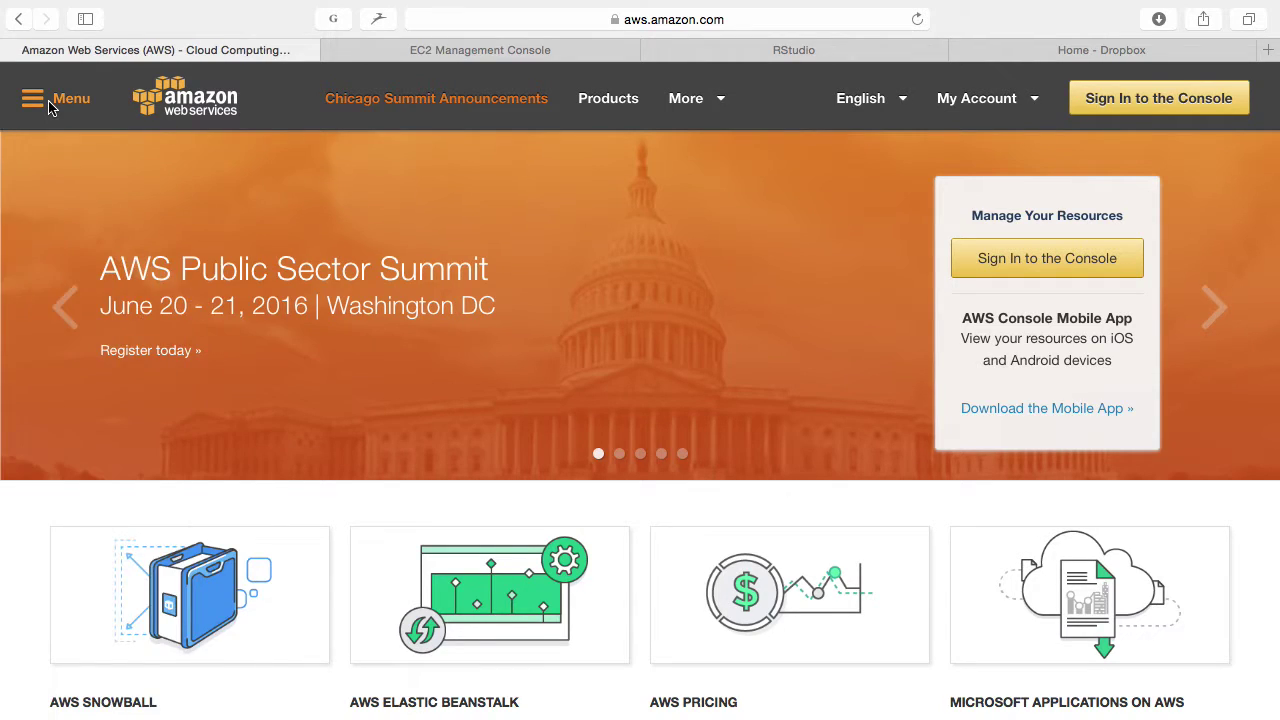
left_click(50, 103)
left_click(57, 208)
left_click(94, 236)
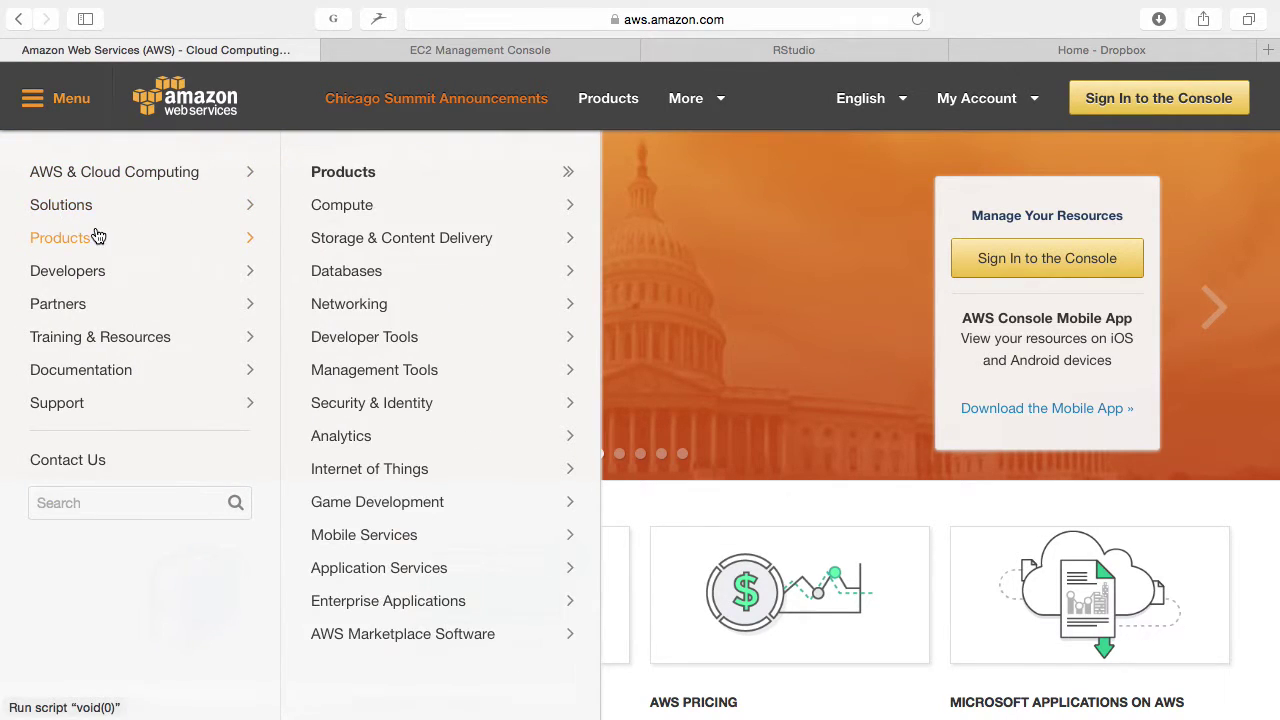
left_click(306, 206)
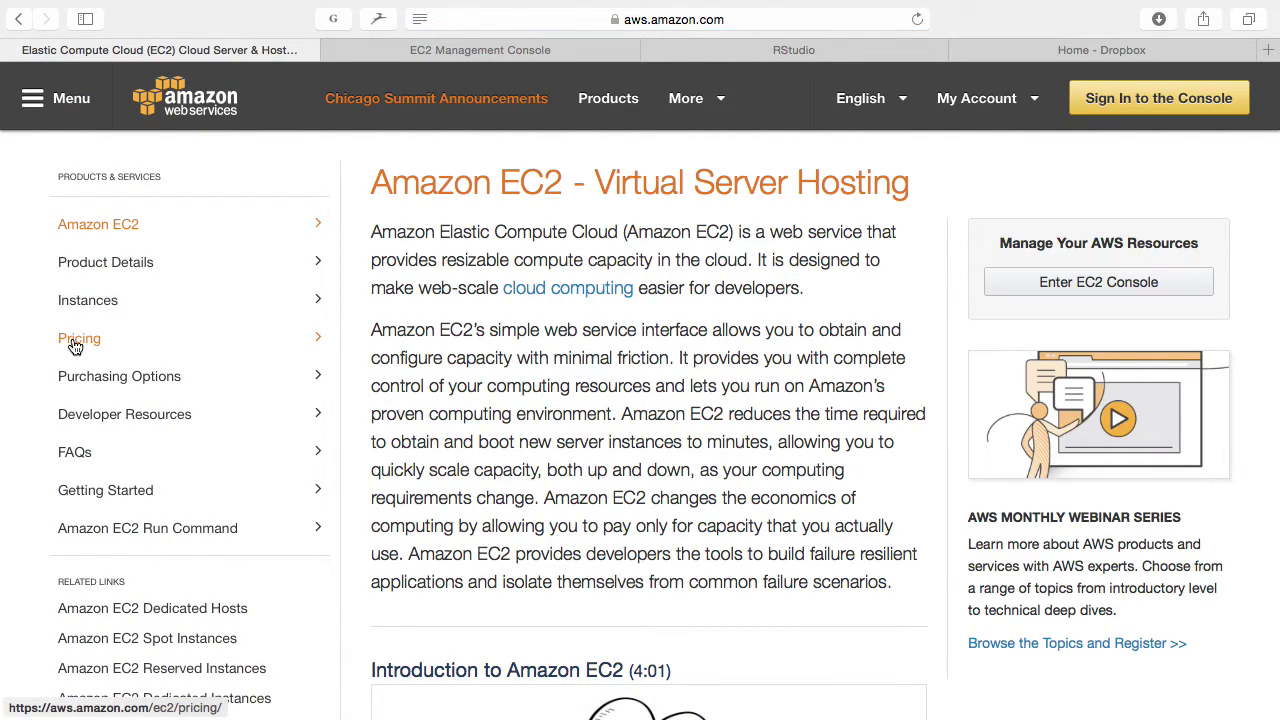
left_click(74, 340)
Step: Show the On-Demand Instance Prices for the EU (Ireland) region
scroll(633, 428, "down", 15)
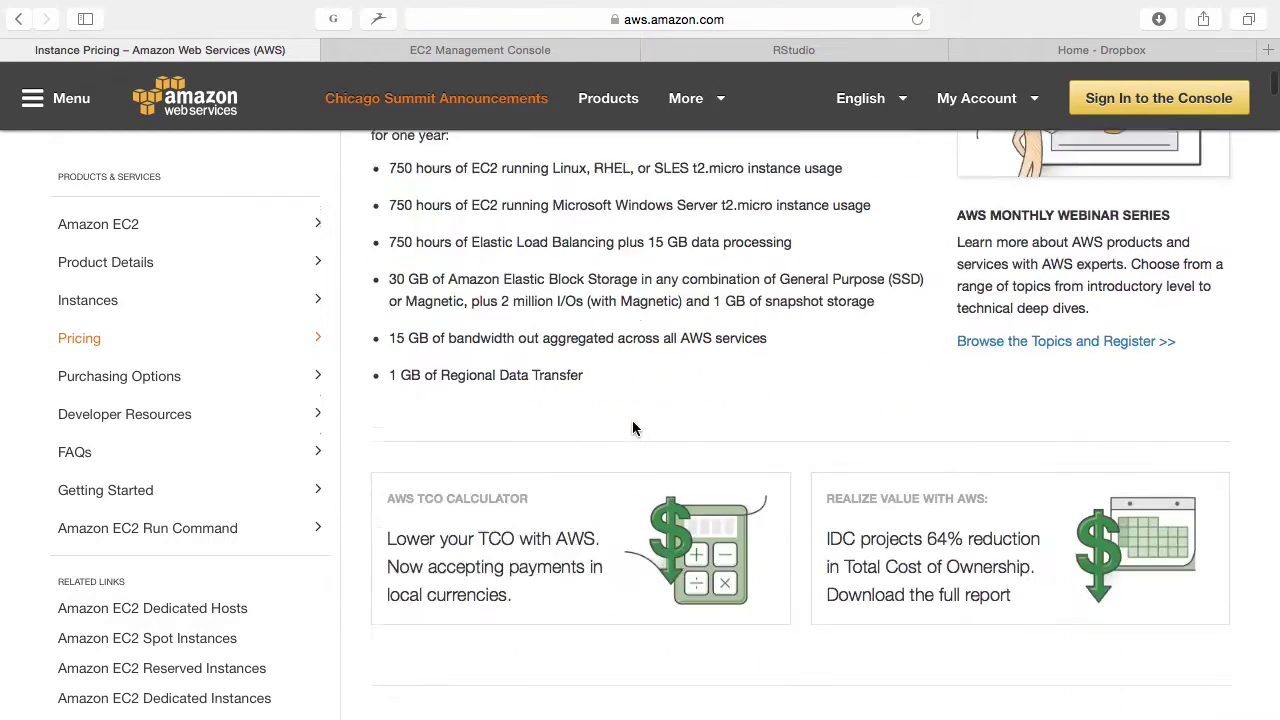
left_click(551, 358)
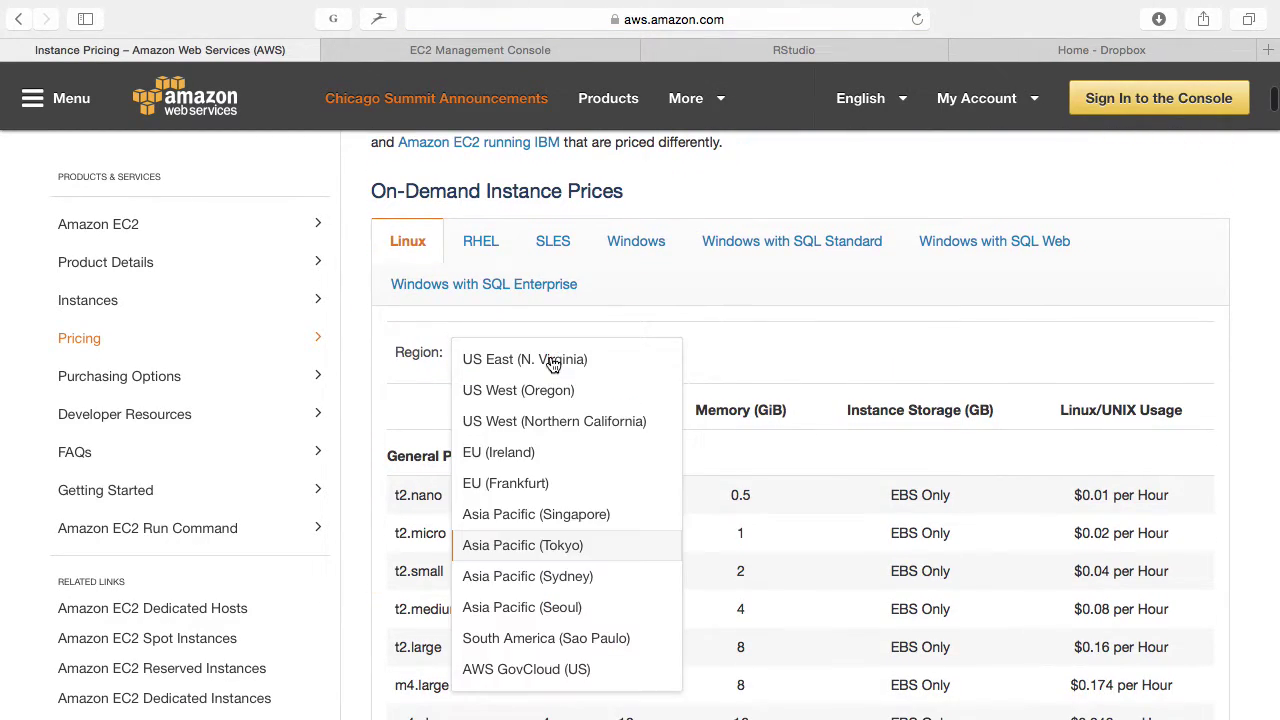
left_click(569, 451)
Step: Highlight the m3.large ($0.146) and m4.10xlarge ($2.641) hourly prices, then return to the EC2 console
scroll(530, 458, "down", 10)
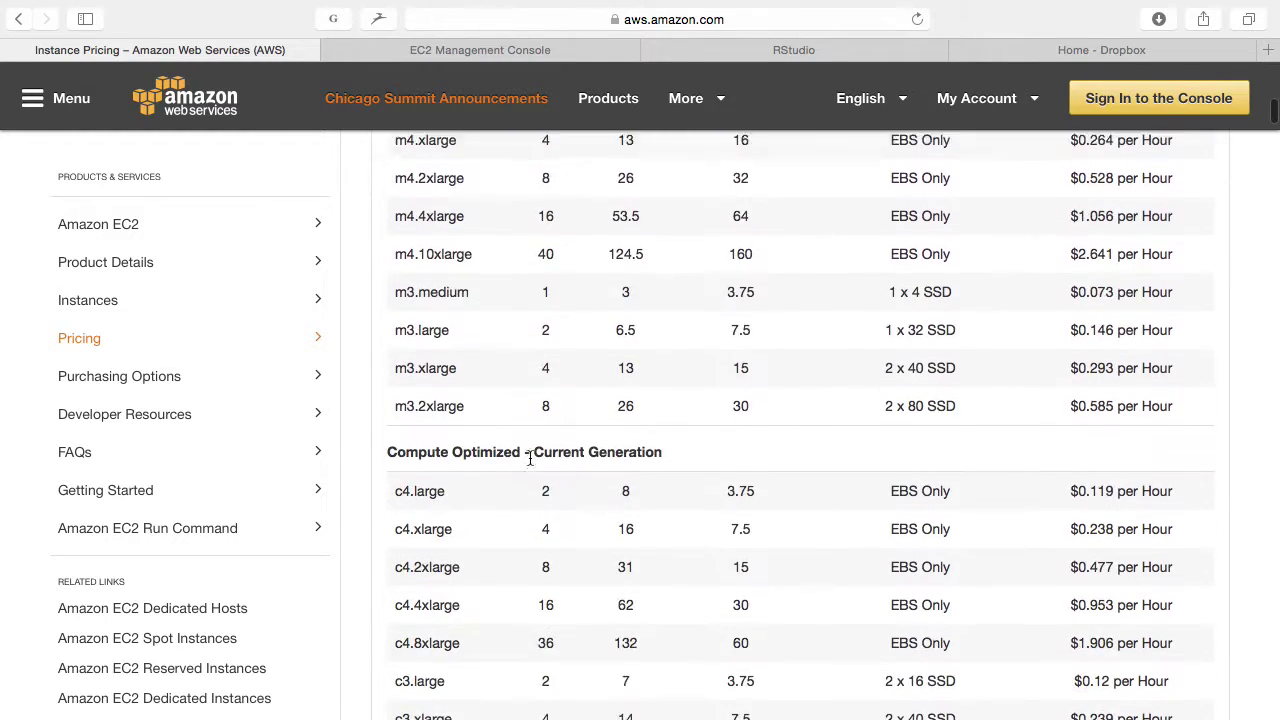
scroll(530, 462, "up", 3)
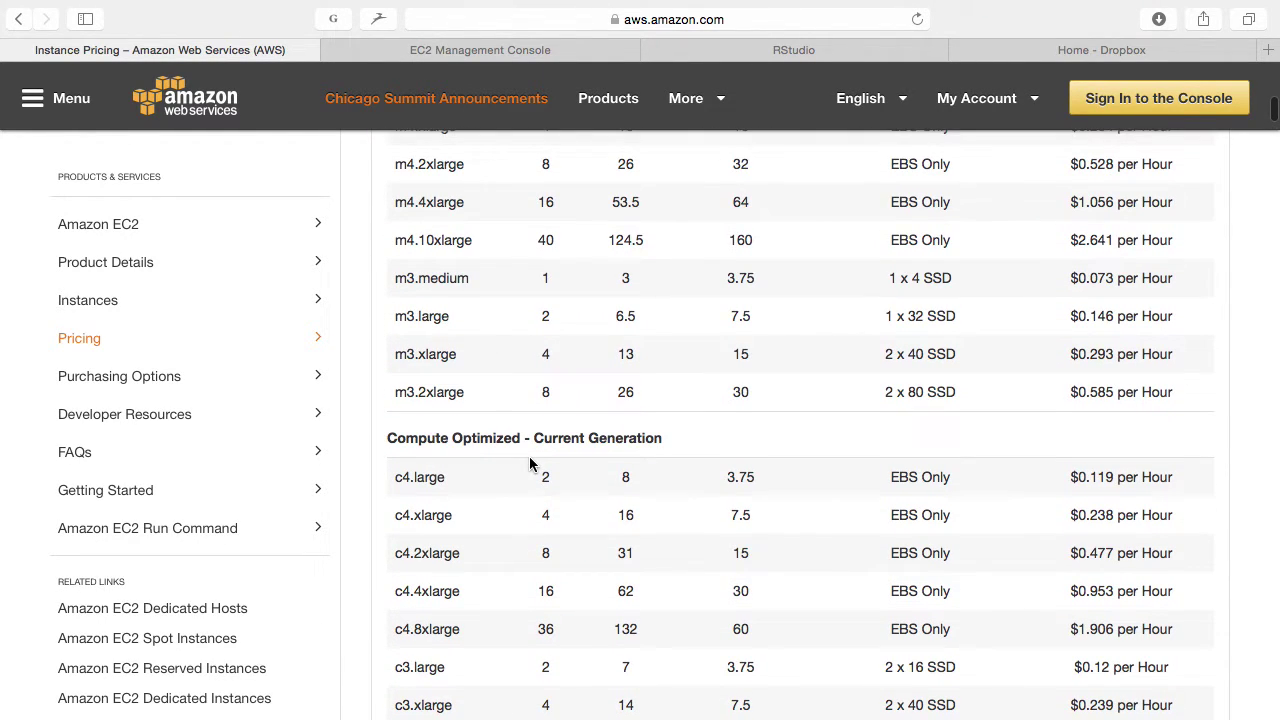
left_click_drag(1069, 314, 1174, 311)
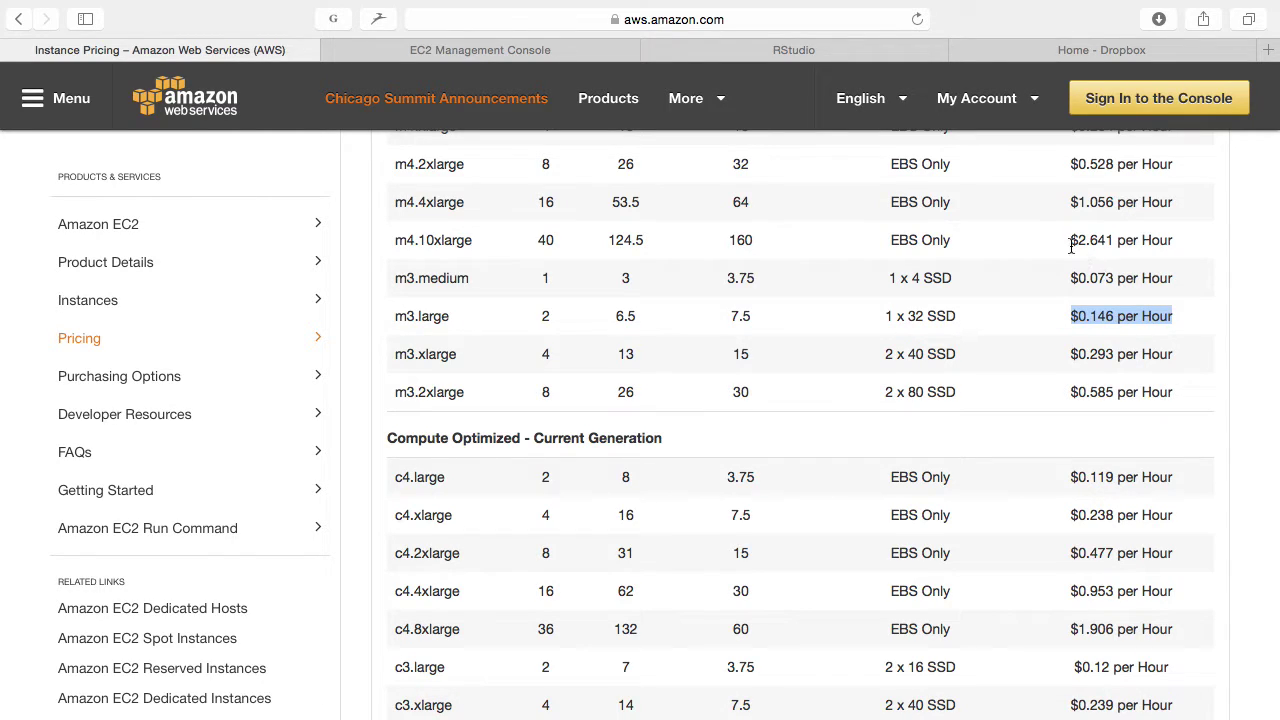
left_click_drag(1069, 241, 1173, 240)
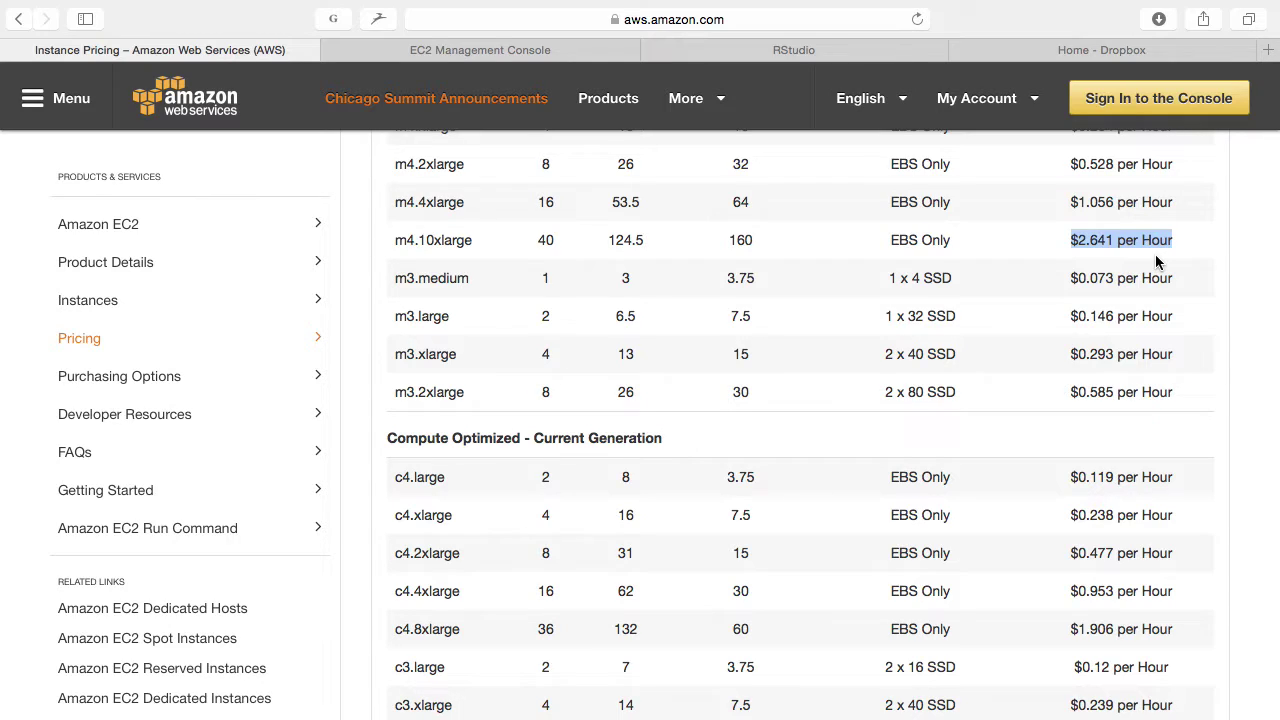
left_click(1008, 240)
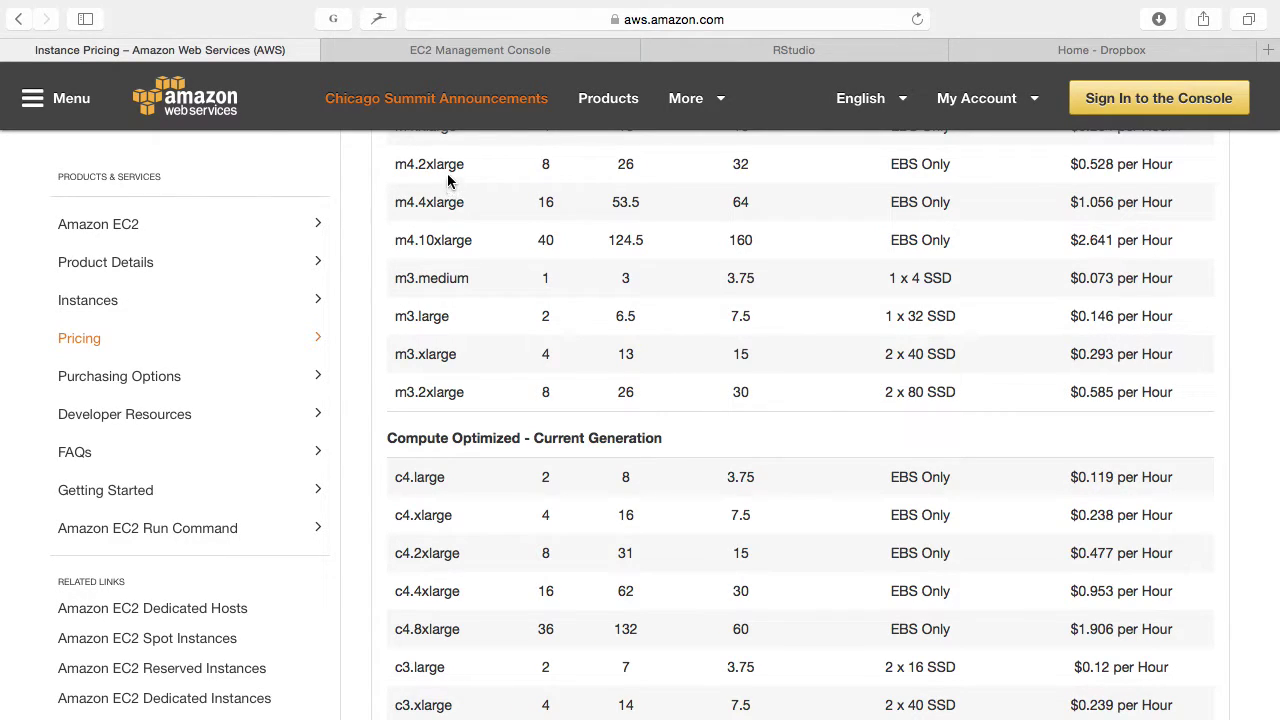
left_click(472, 50)
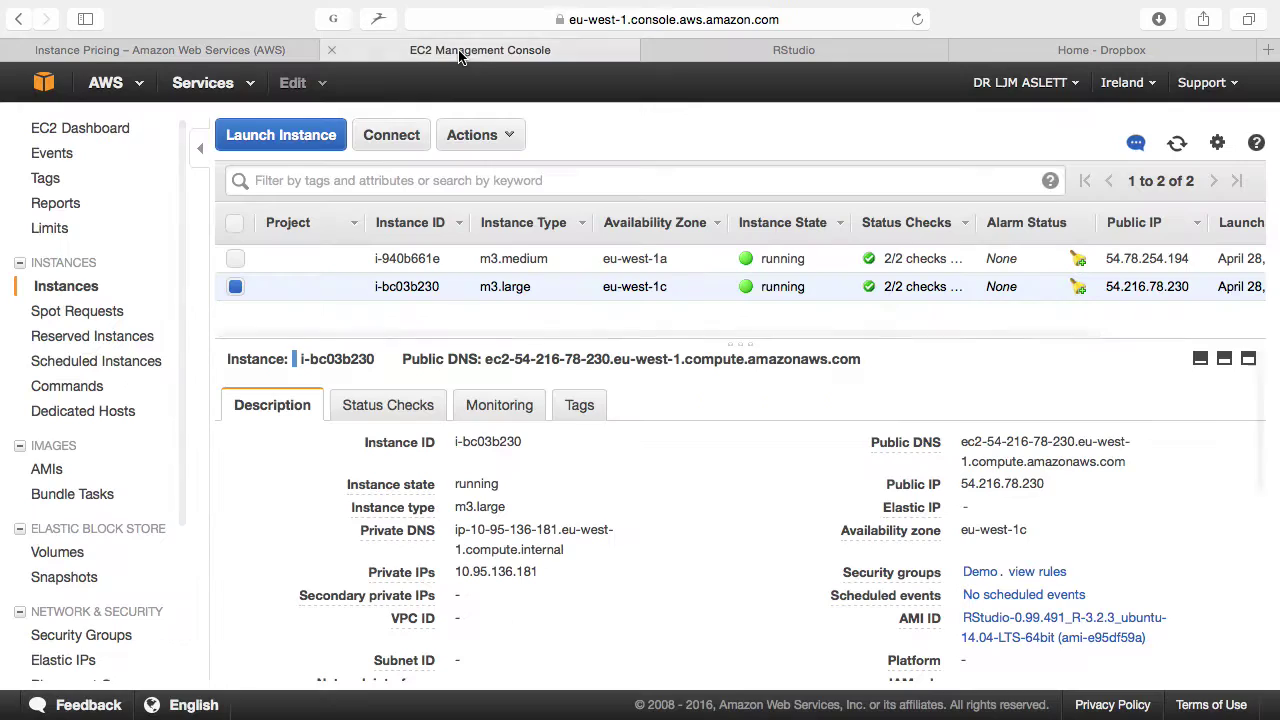
Step: Open Spot Requests' Pricing History and chart m4.10xlarge Linux prices for one day
left_click(69, 316)
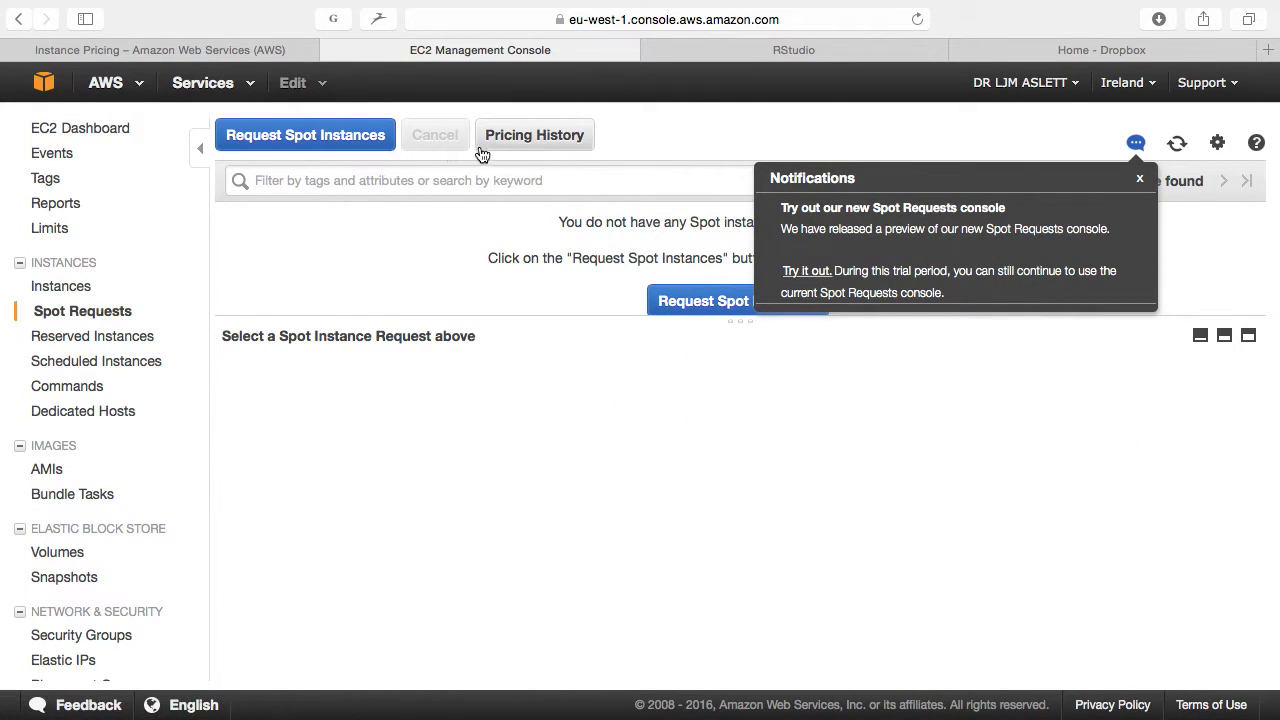
left_click(1140, 181)
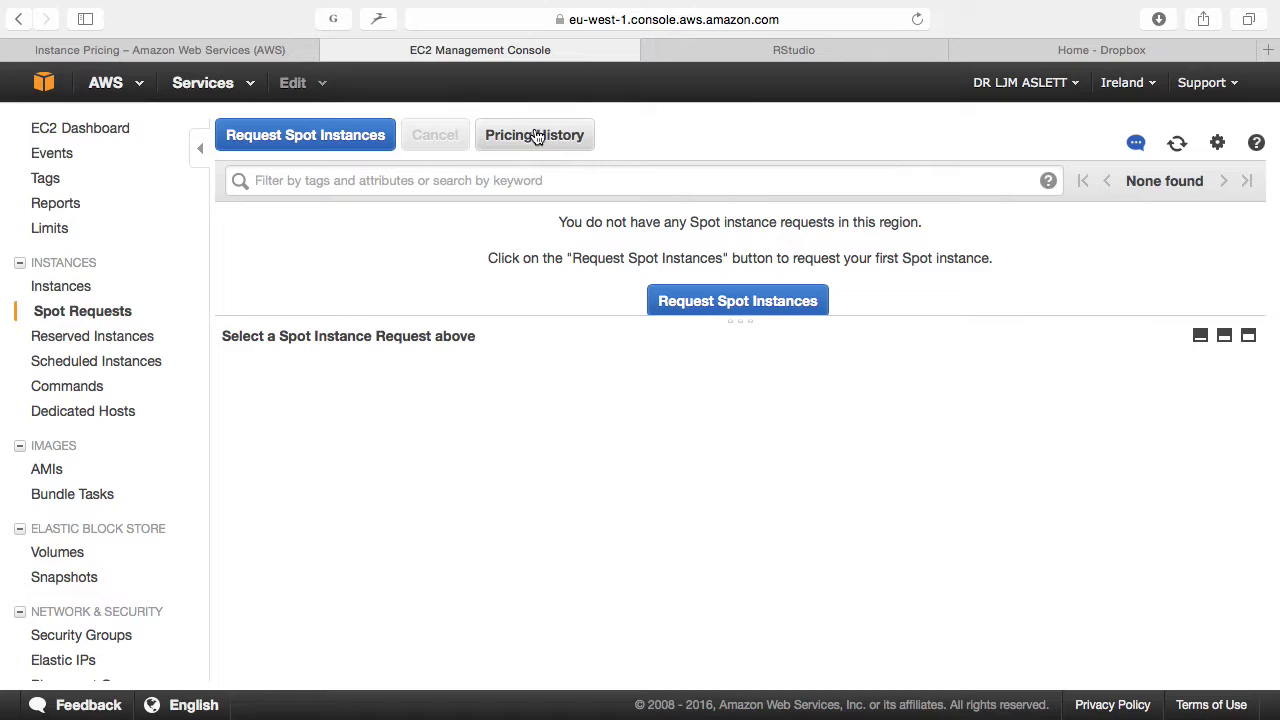
left_click(537, 135)
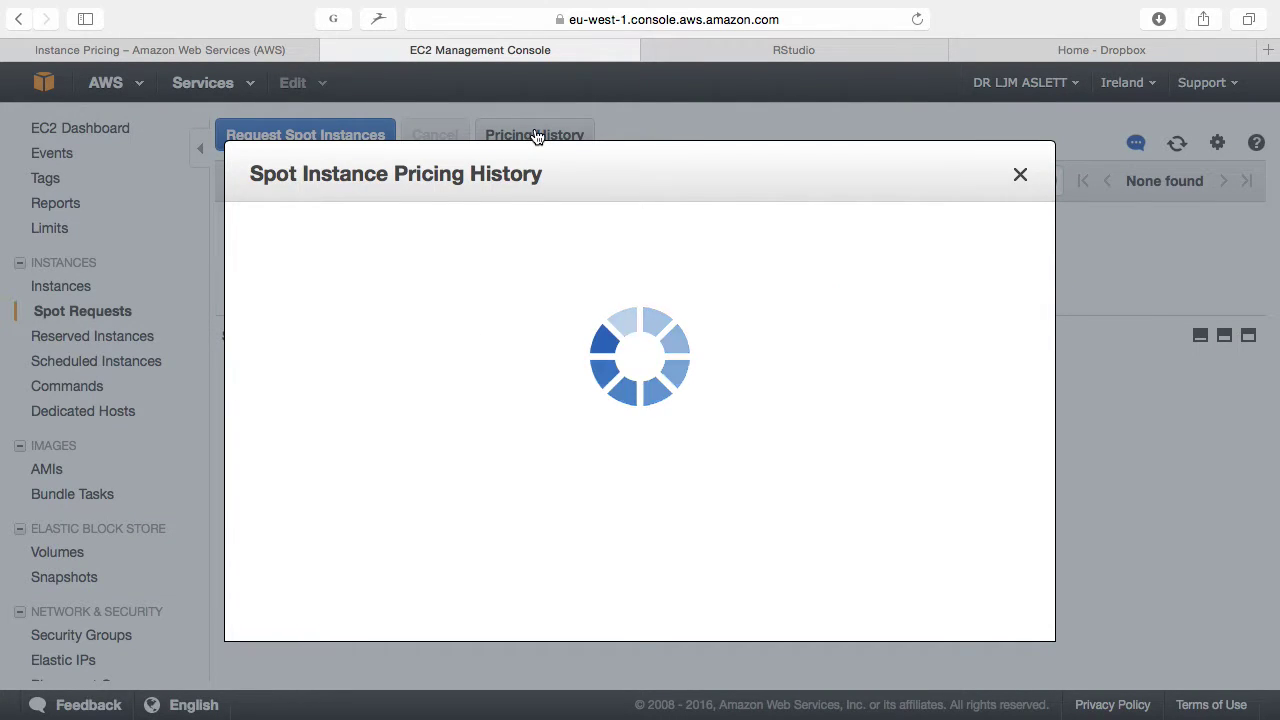
left_click(632, 139)
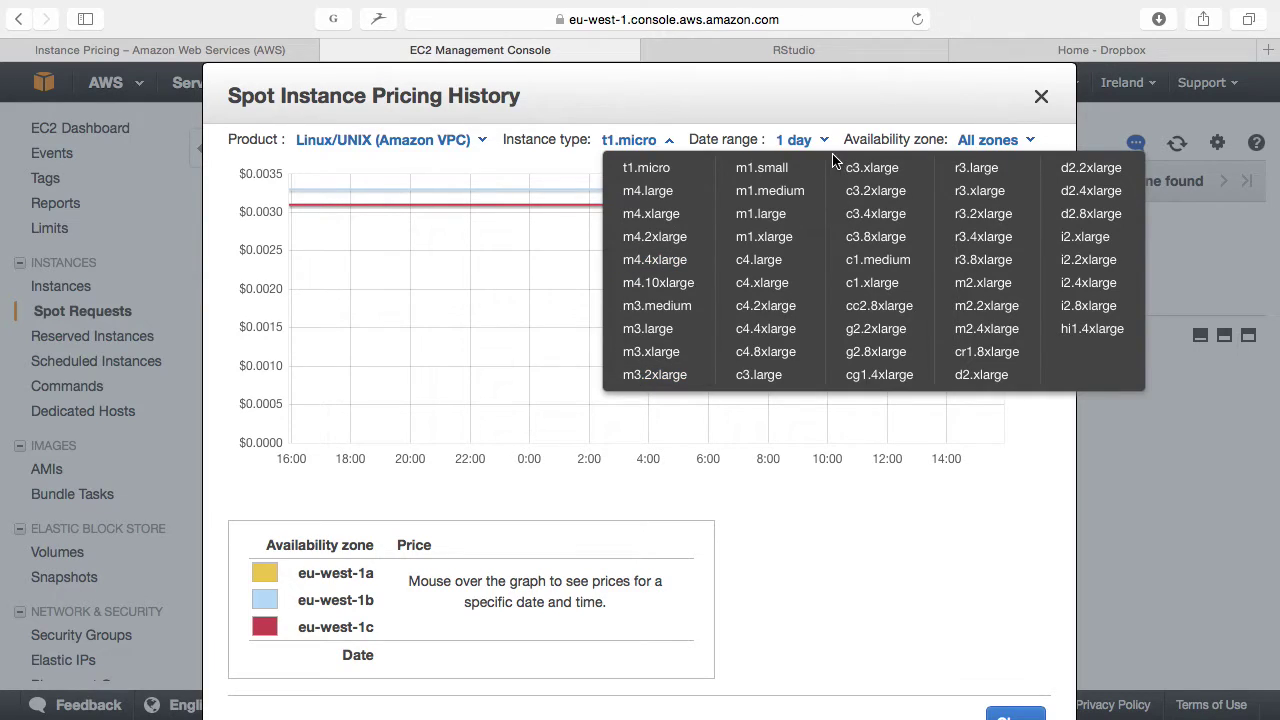
left_click(684, 290)
mouse_move(683, 286)
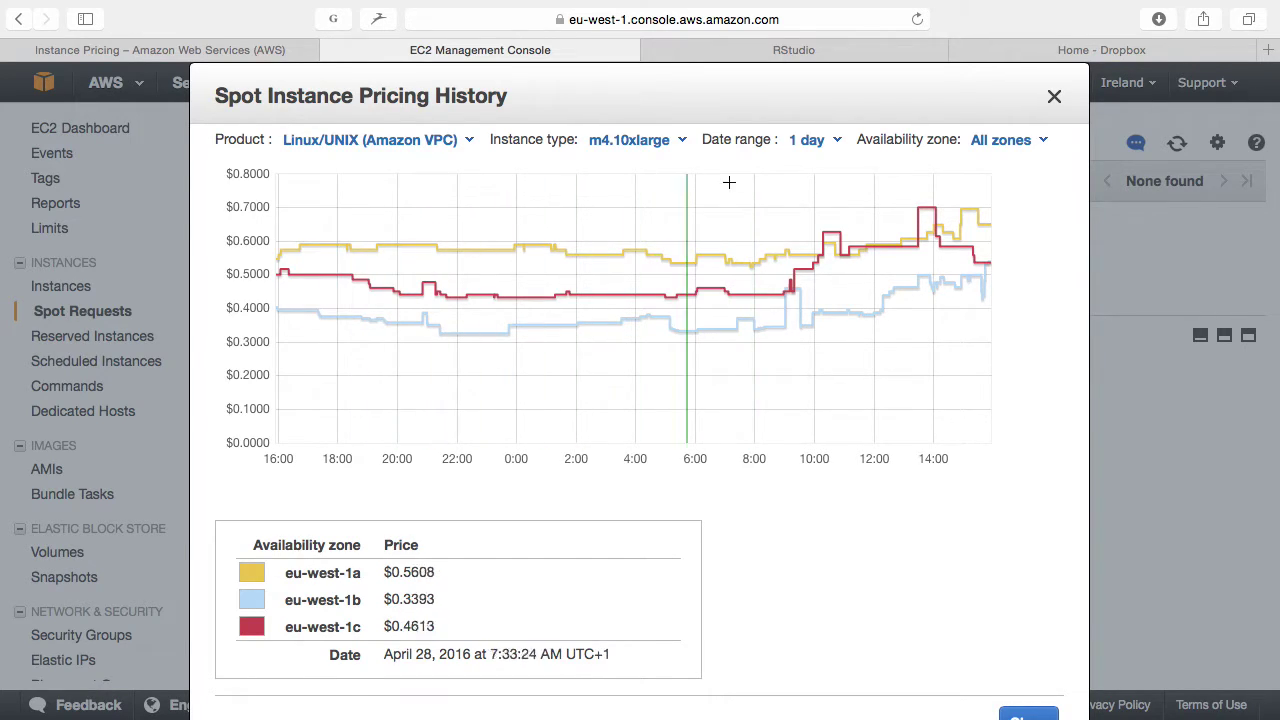
Step: Extend the m4.10xlarge Spot price chart to 1 month, review its spikes above $10, and close it
left_click(818, 145)
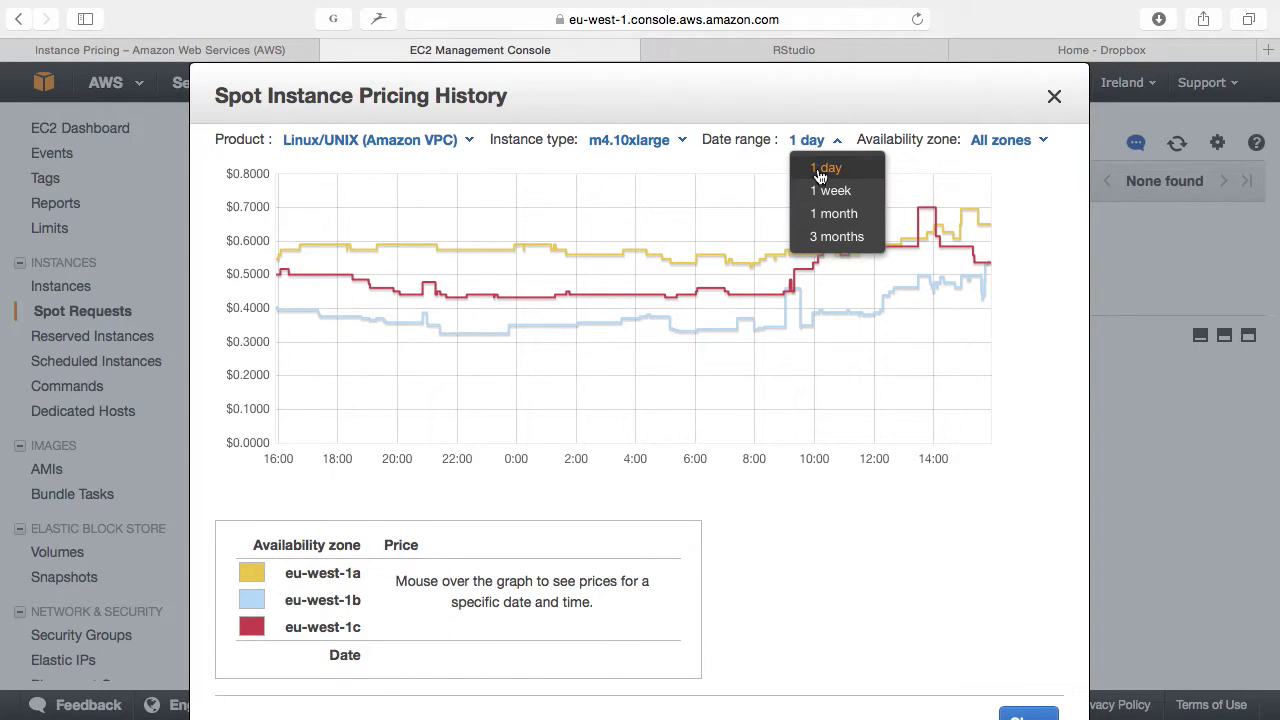
left_click(824, 222)
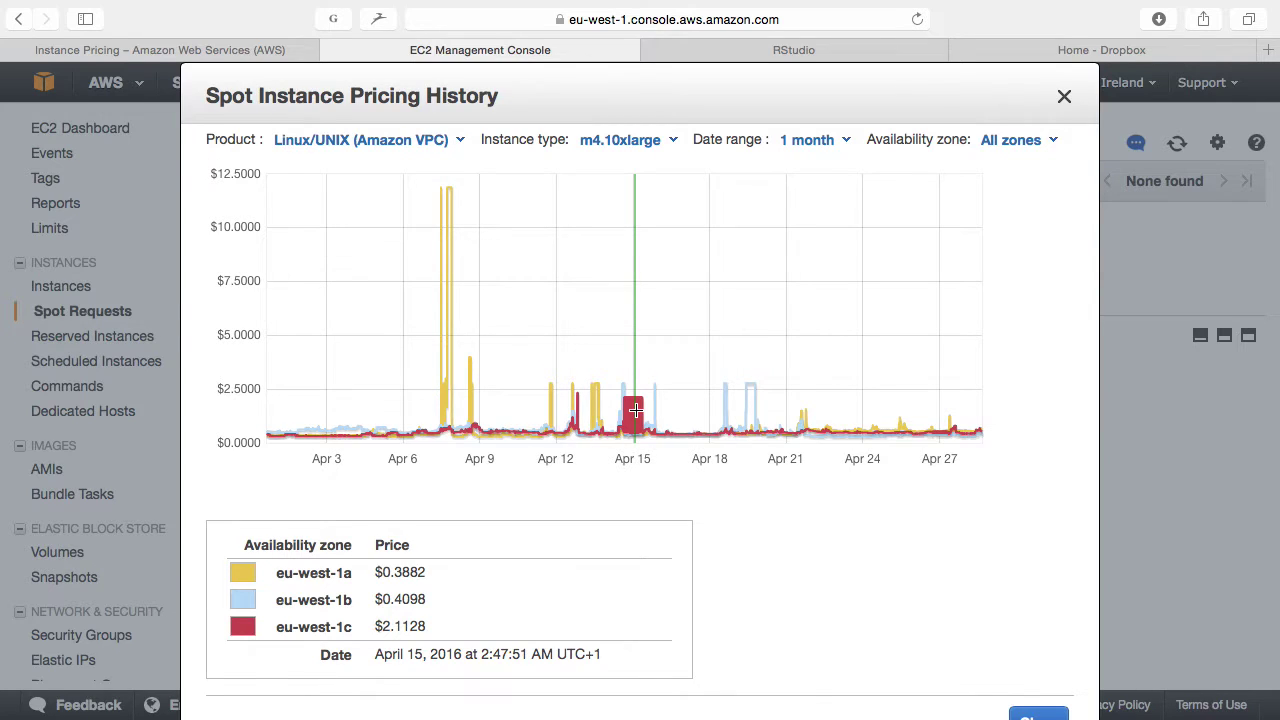
left_click(1065, 100)
Step: Run ./ec2-spot-prices.sh in Terminal to list m4.10xlarge Spot prices by zone, then return to Safari
key("ctrl+Right")
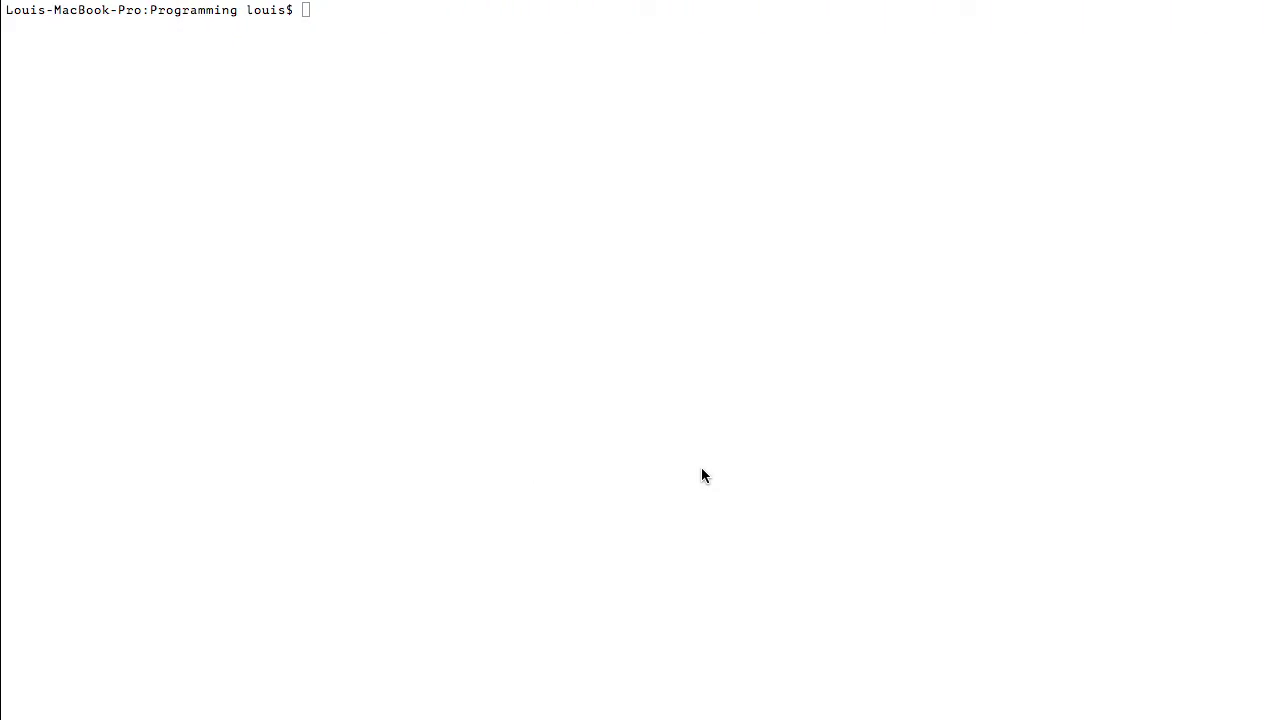
type("./ec2")
key("Tab")
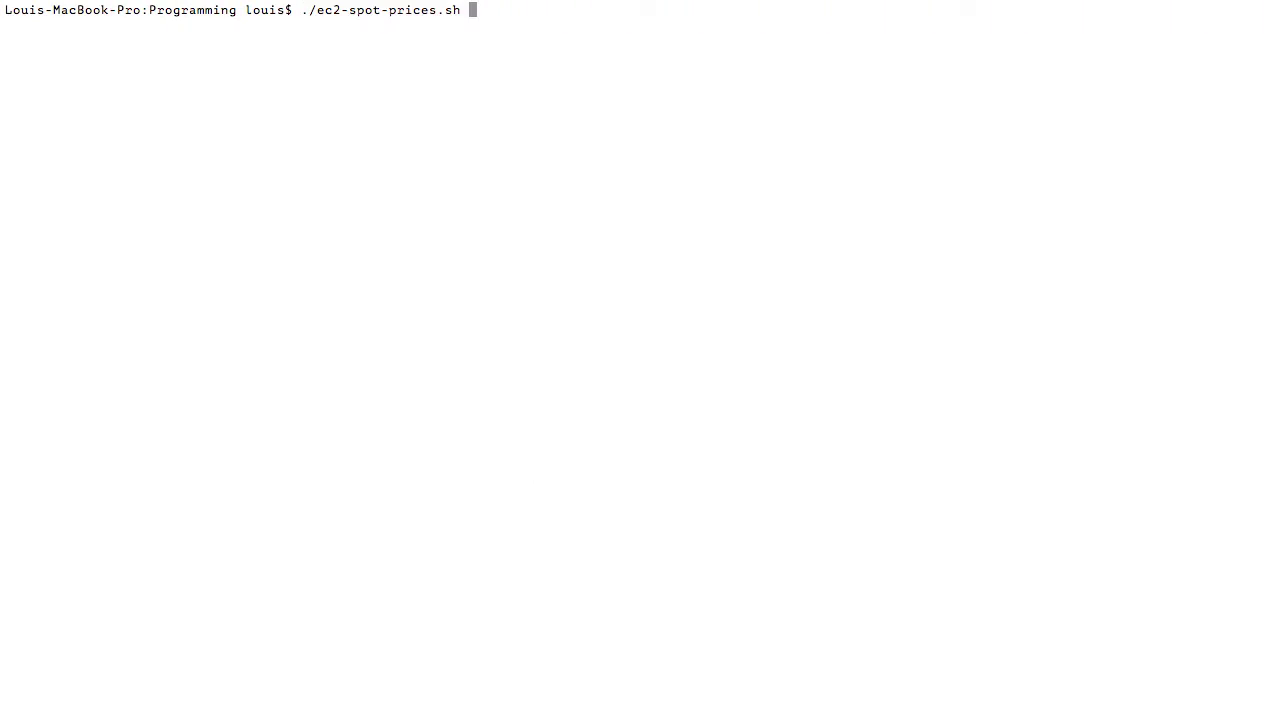
key("Return")
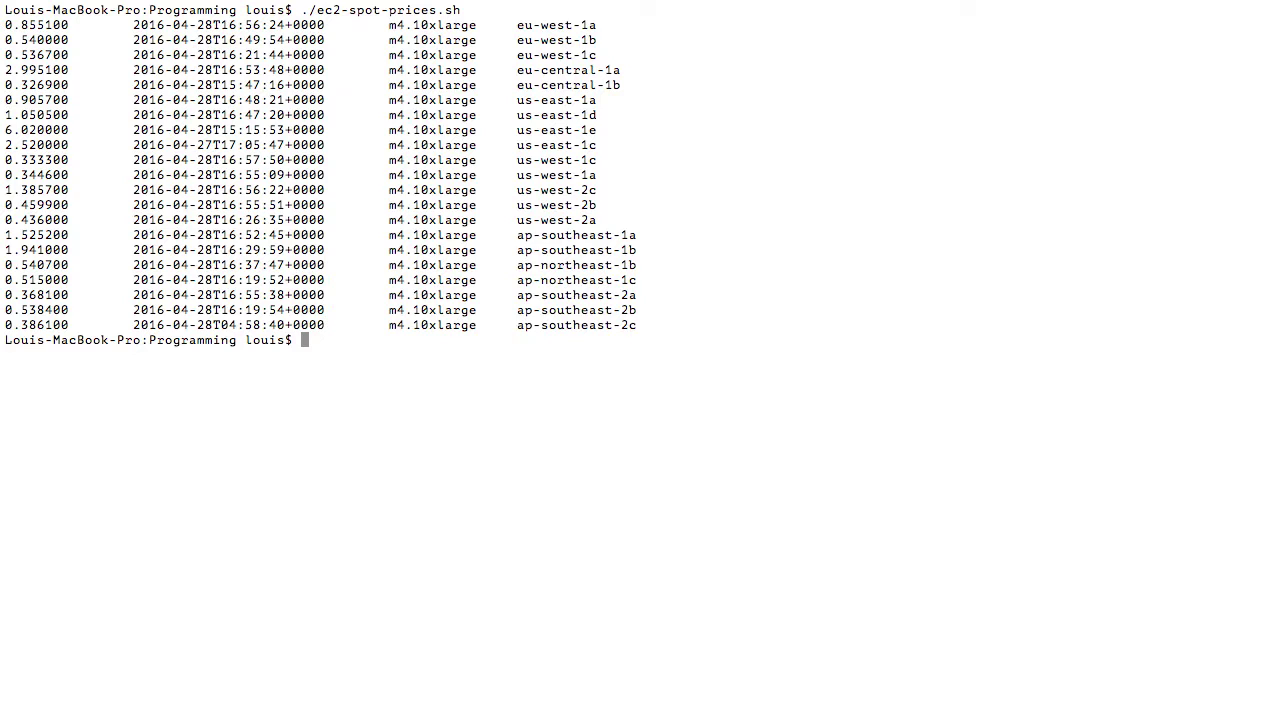
key("ctrl+Left")
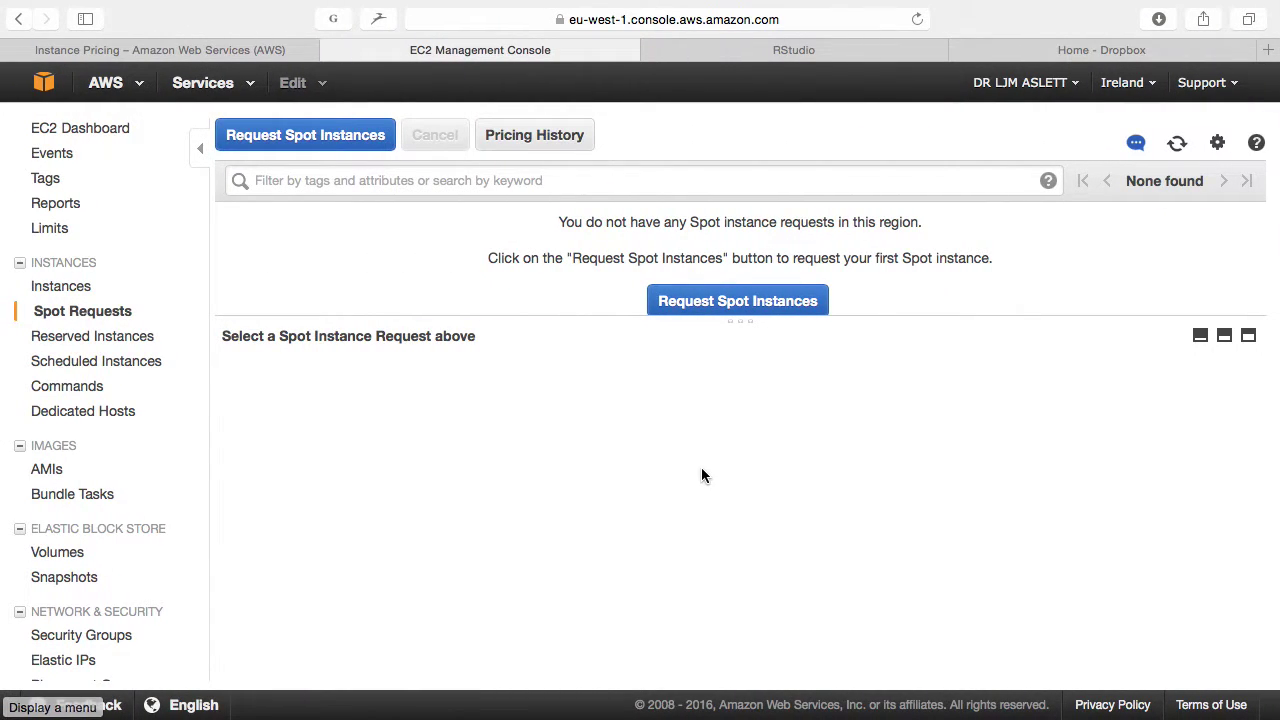
Step: Start a Spot request with the RStudio-0.99.447 AMI from My AMIs on c4.large, advancing to instance details
left_click(355, 139)
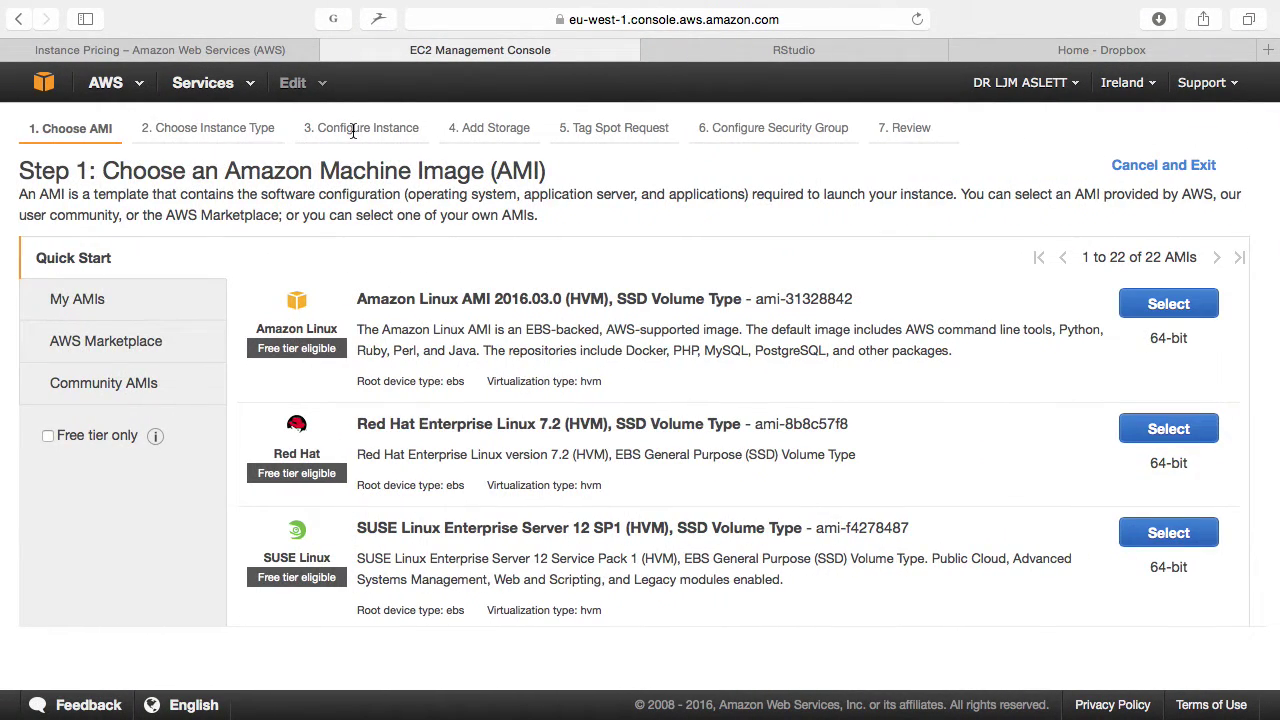
left_click(170, 298)
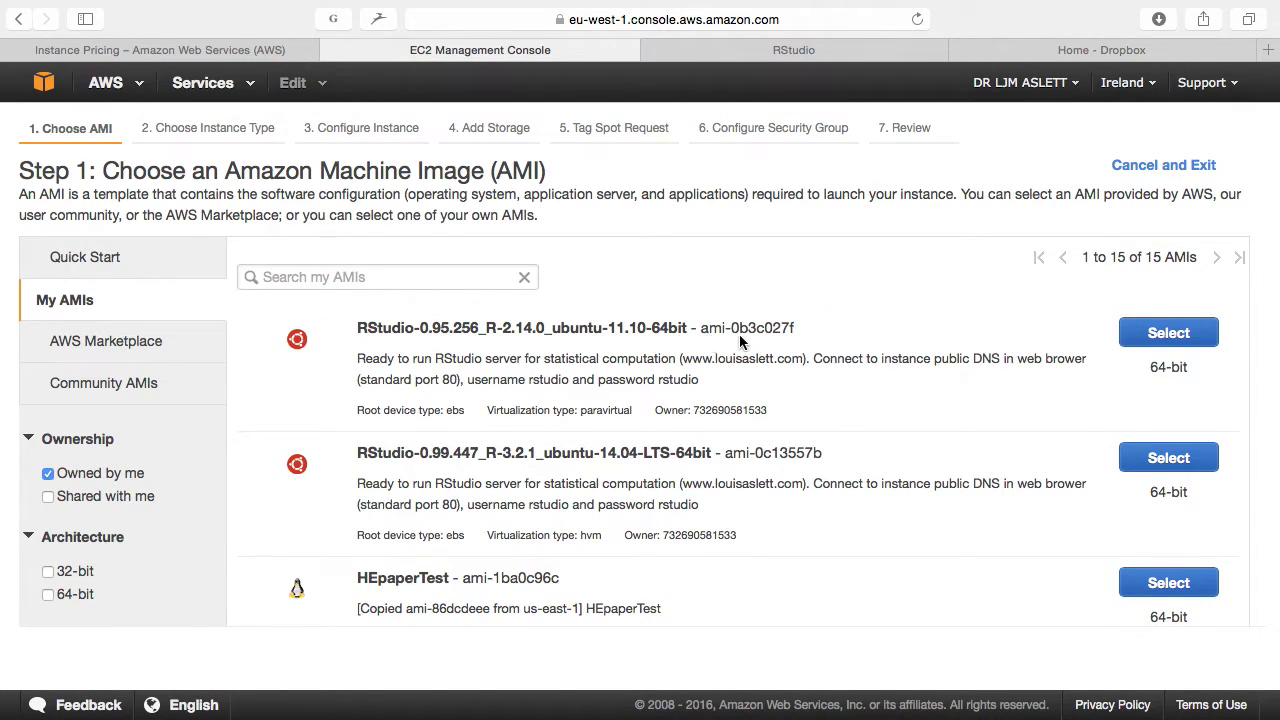
left_click(1149, 470)
scroll(400, 400, "down", 10)
mouse_move(309, 304)
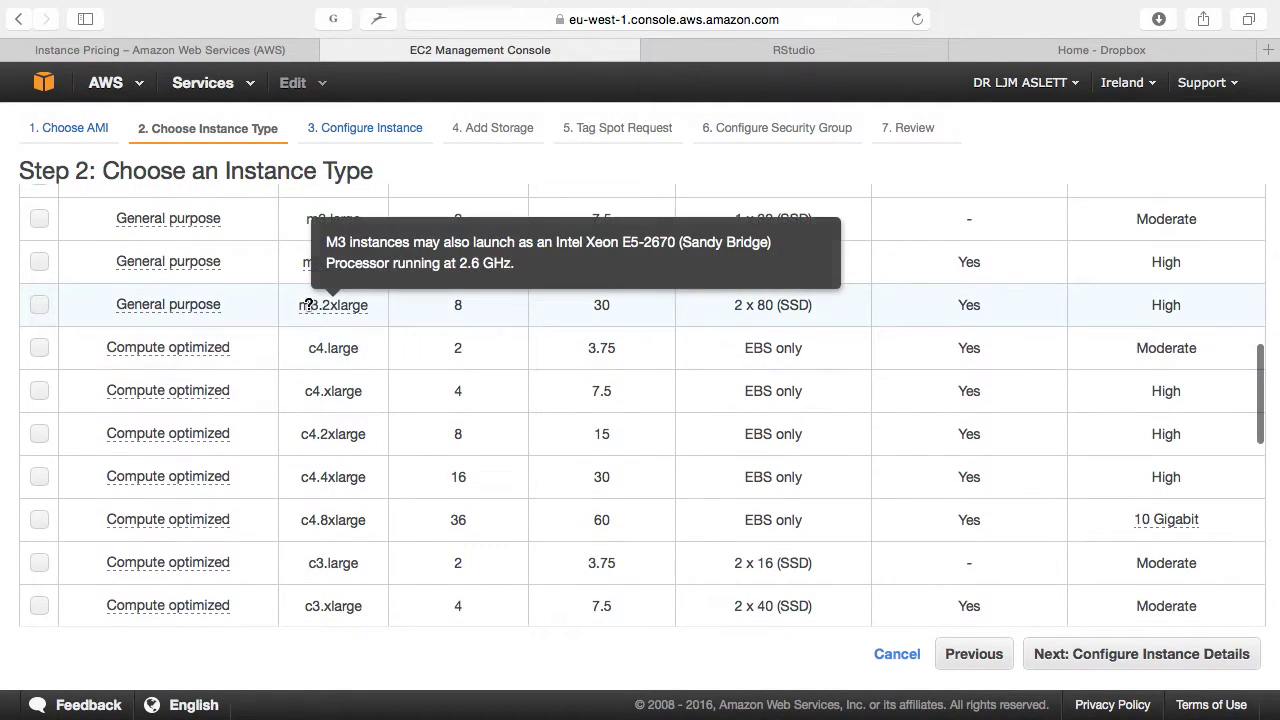
mouse_move(228, 350)
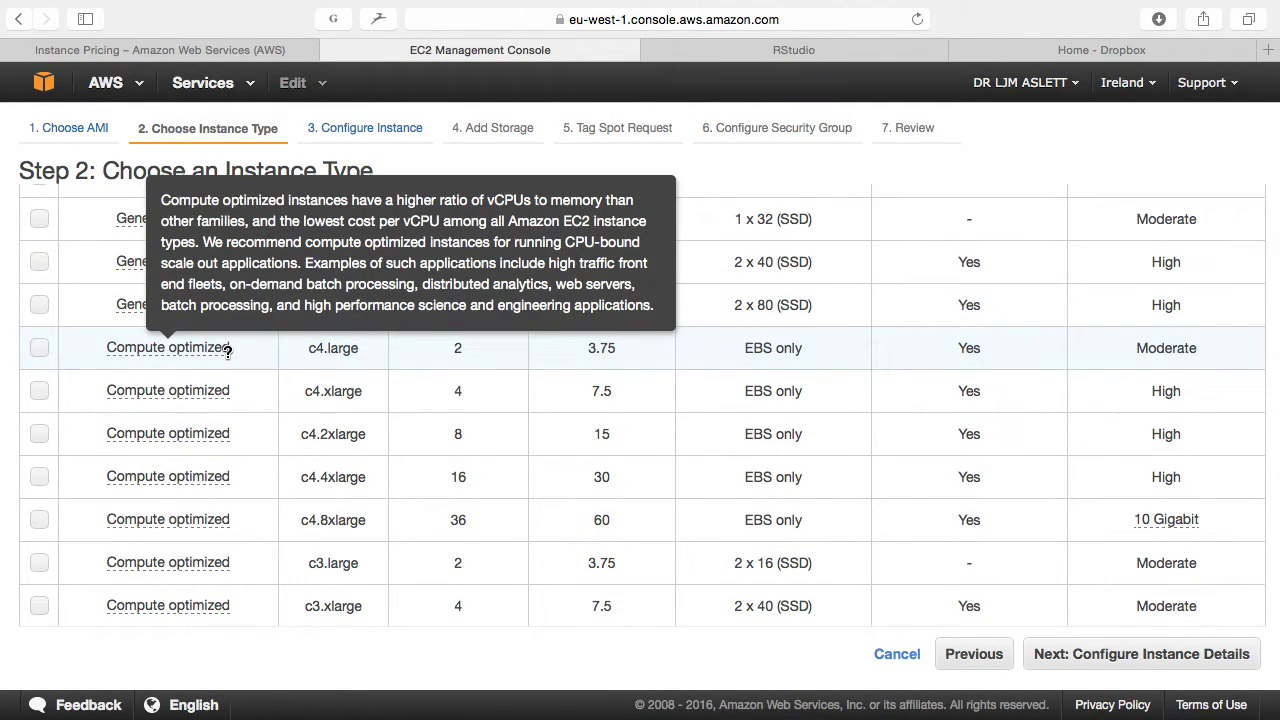
left_click(266, 354)
left_click(1103, 650)
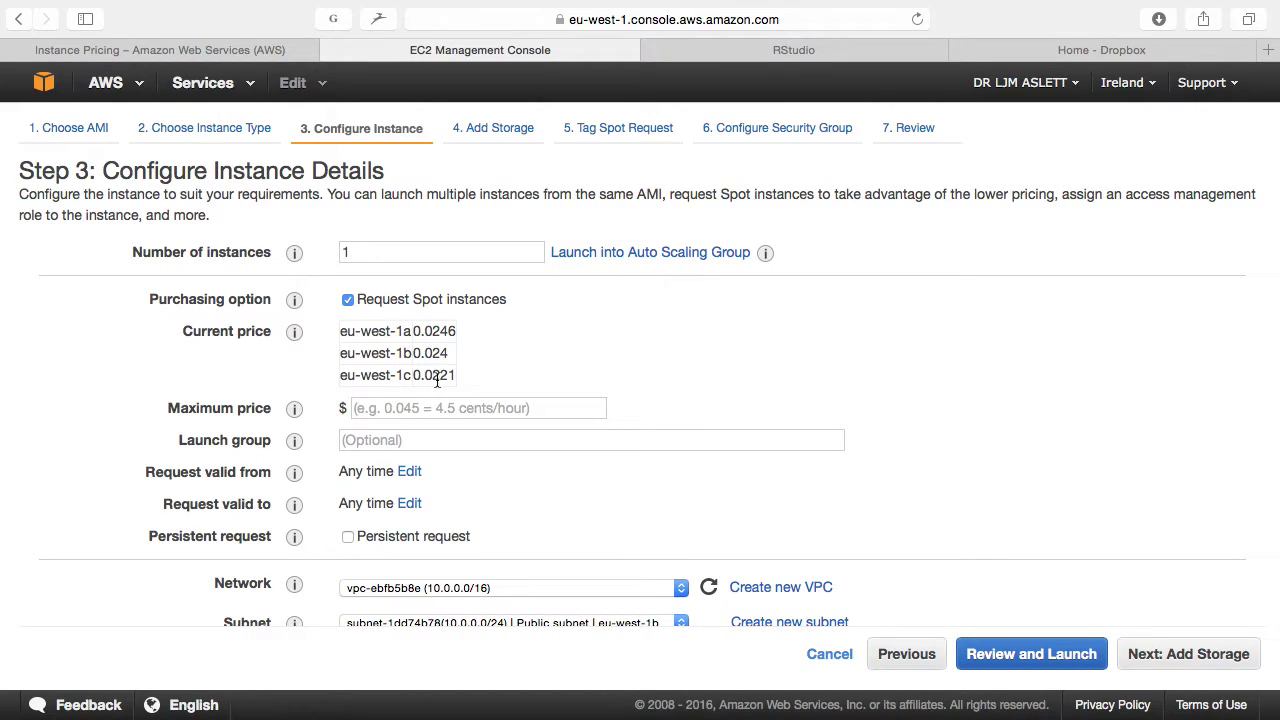
Step: Enter a 0.5 maximum Spot price, then go to EC2 Container Service from the Services History list
left_click(388, 398)
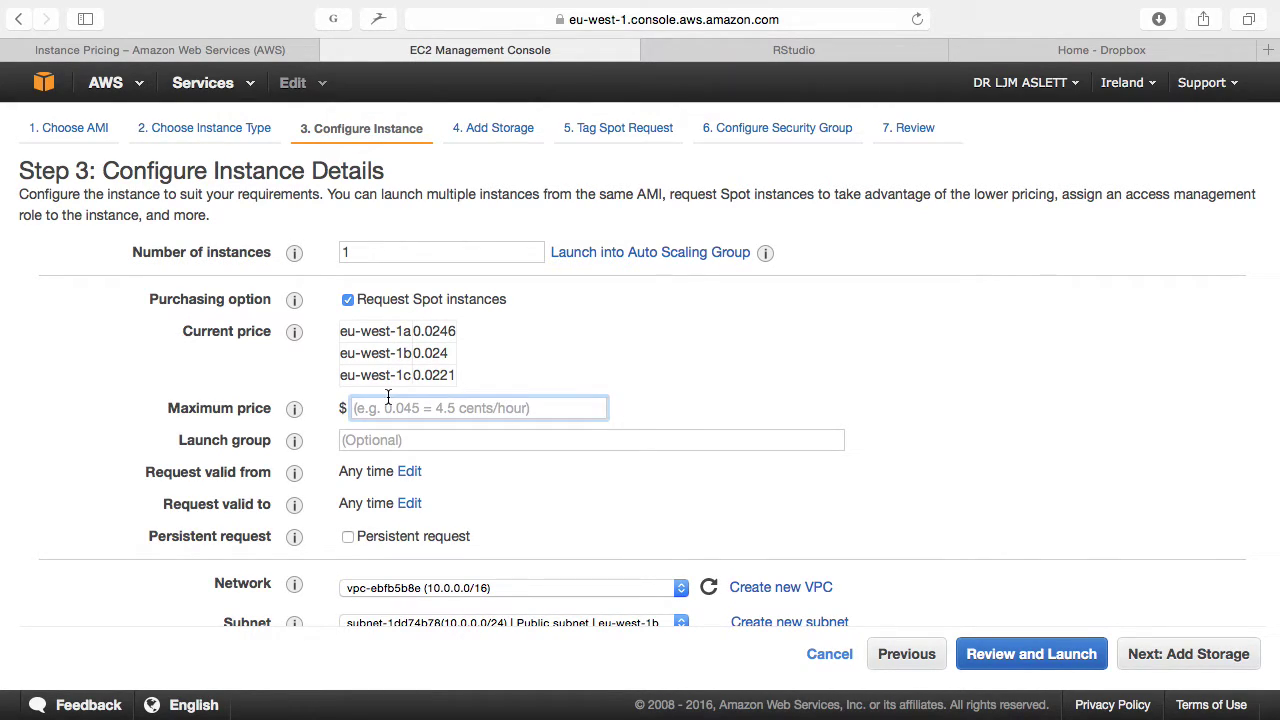
type("0.5")
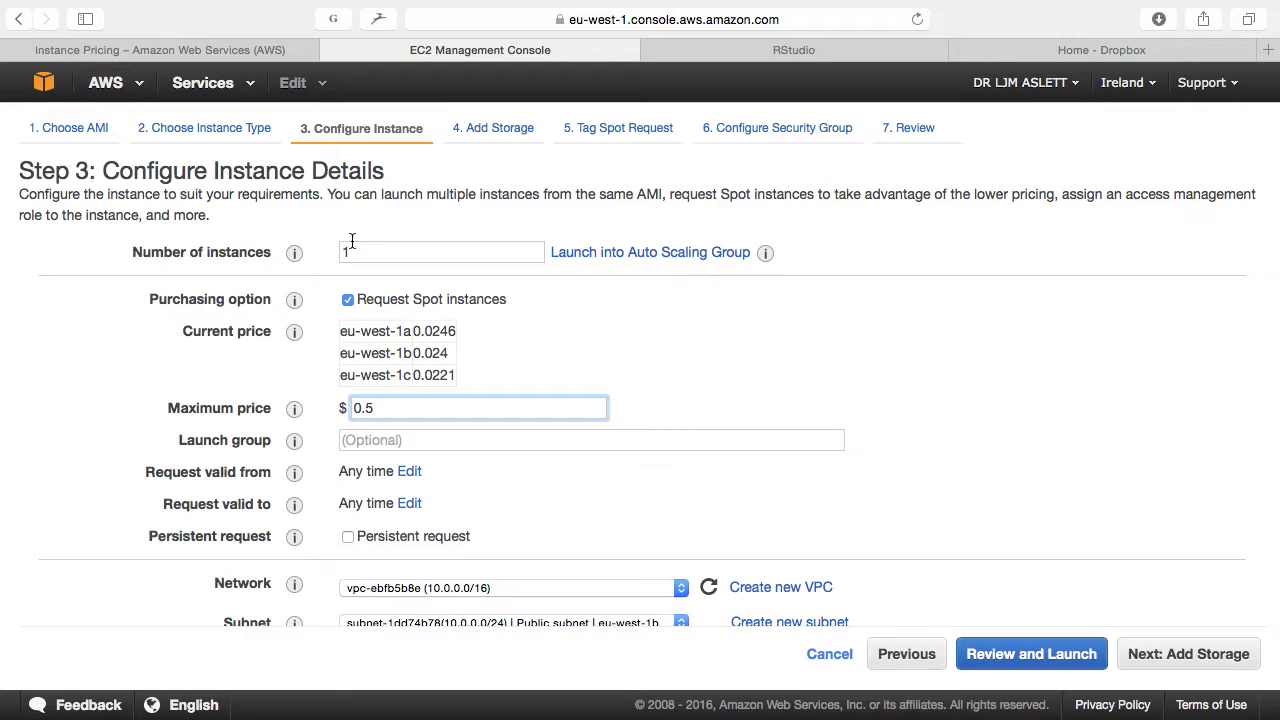
mouse_move(608, 7)
left_click(203, 84)
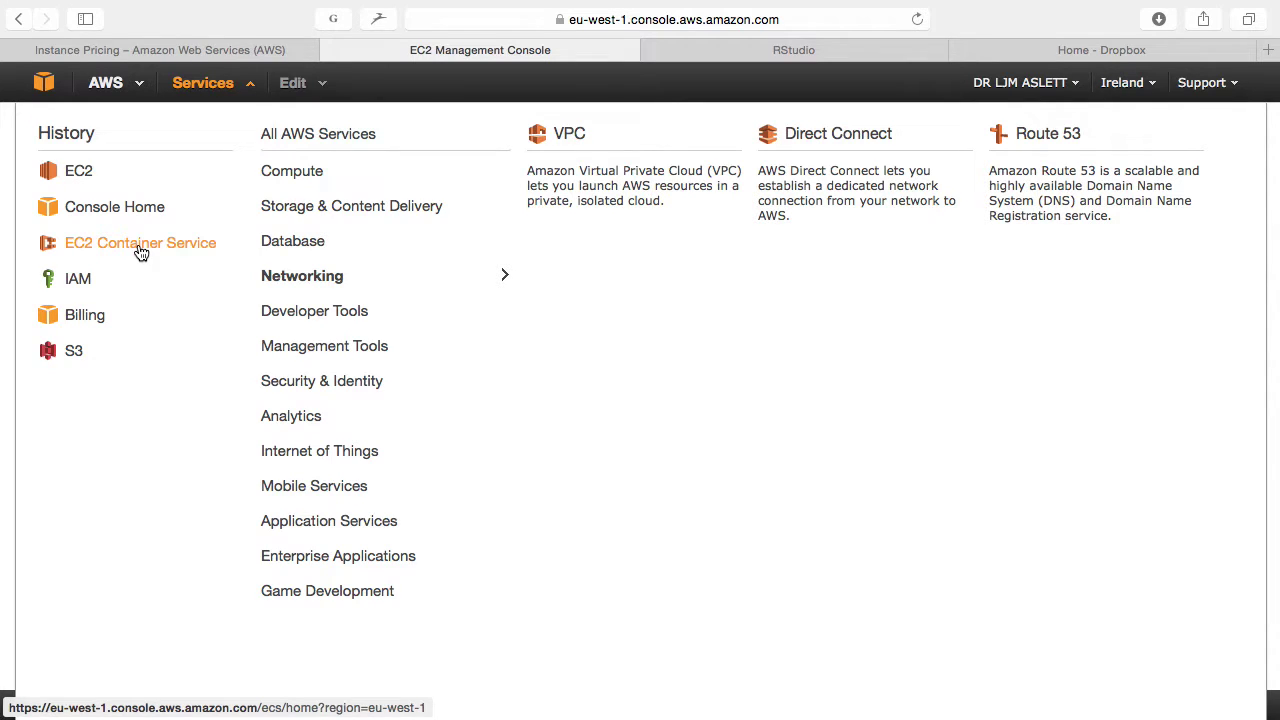
left_click(139, 246)
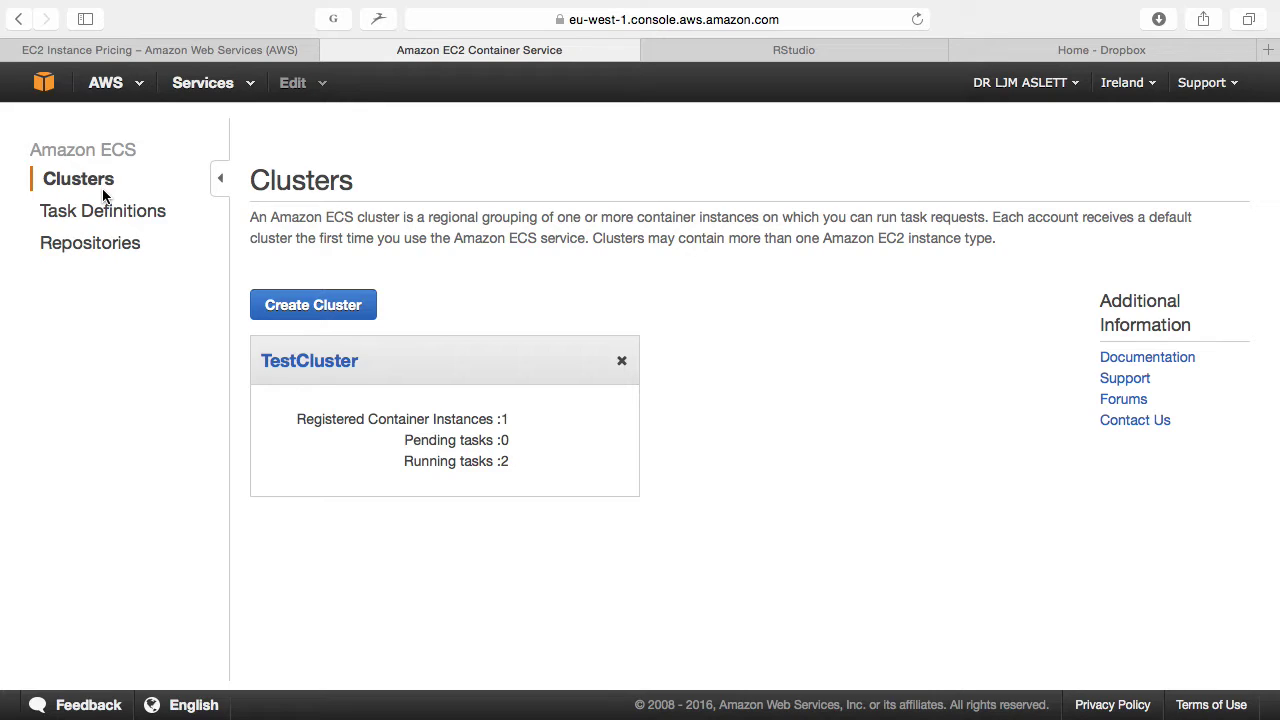
Step: From the ECS Clusters page showing TestCluster, open the Services menu to head to IAM
left_click(234, 96)
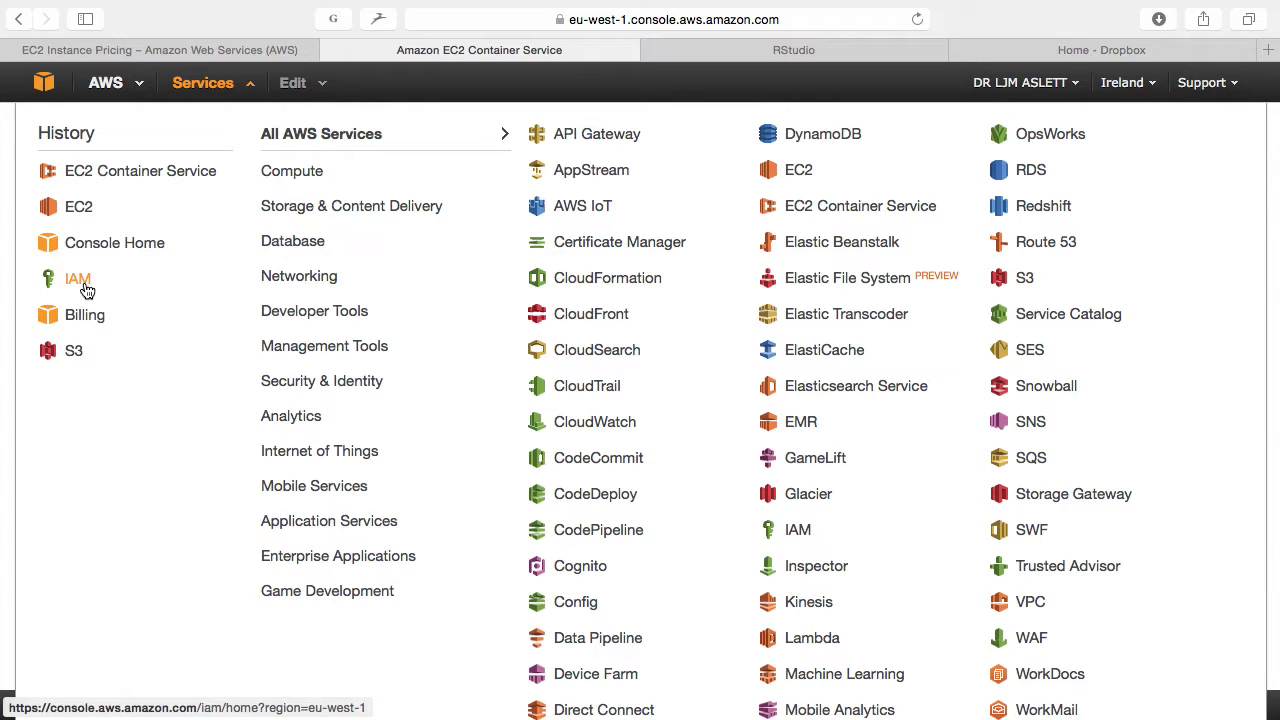
Step: In IAM Roles, start a new role and name it ECS
left_click(80, 280)
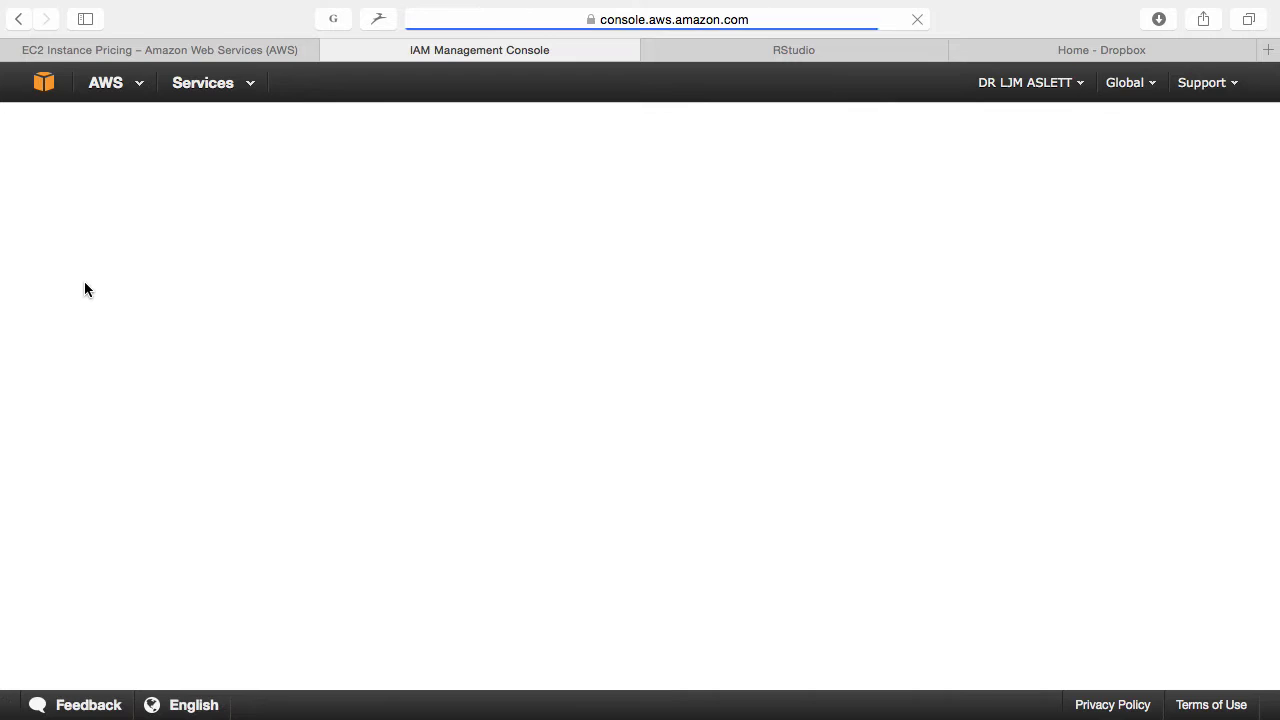
left_click(68, 321)
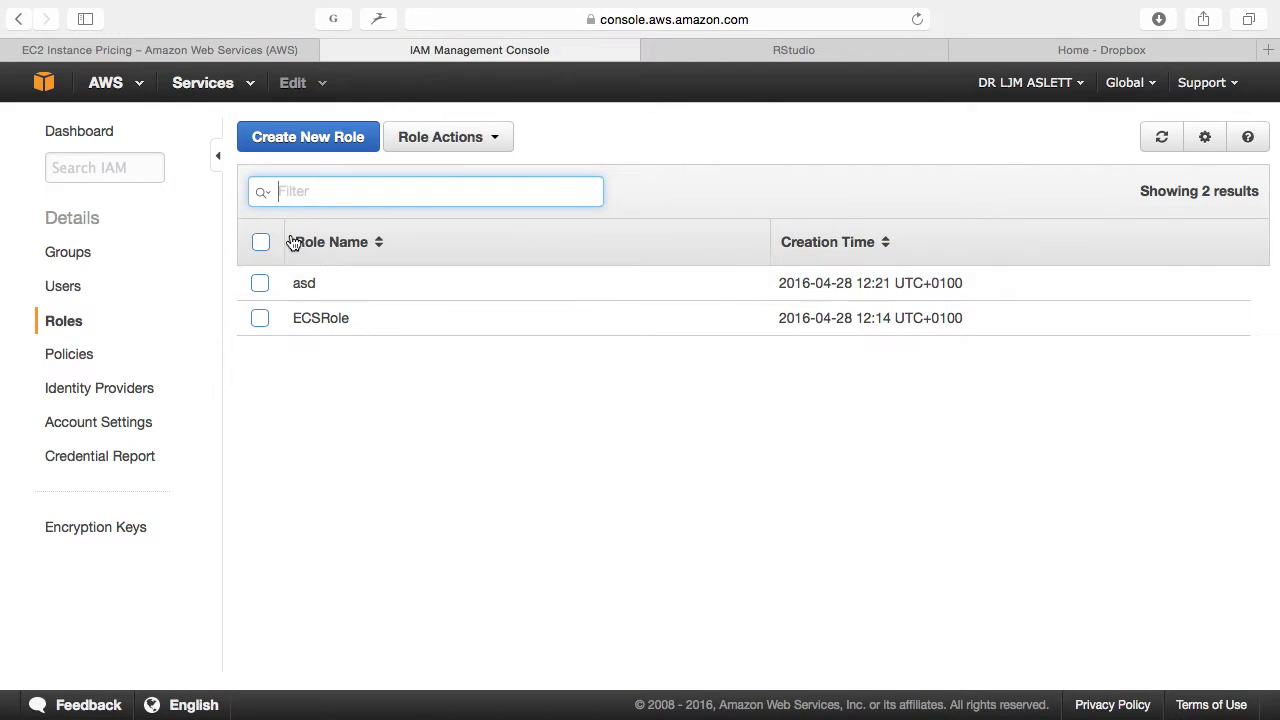
left_click(318, 137)
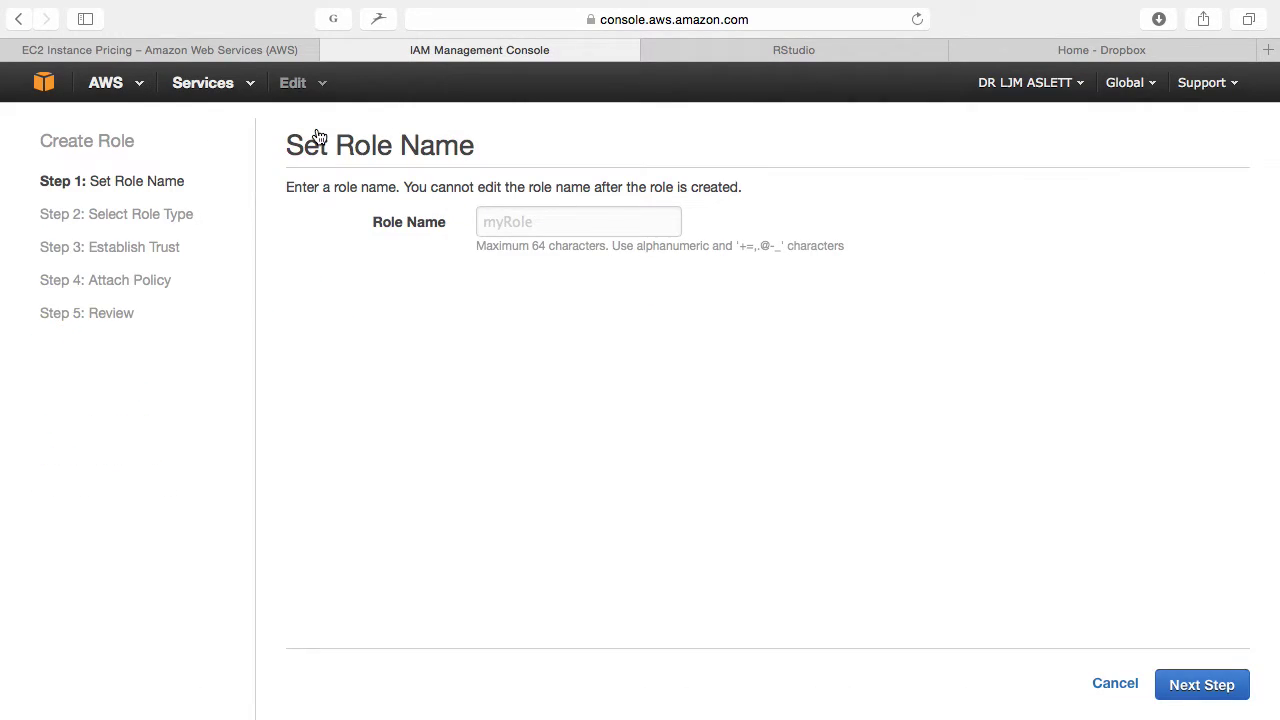
left_click(506, 225)
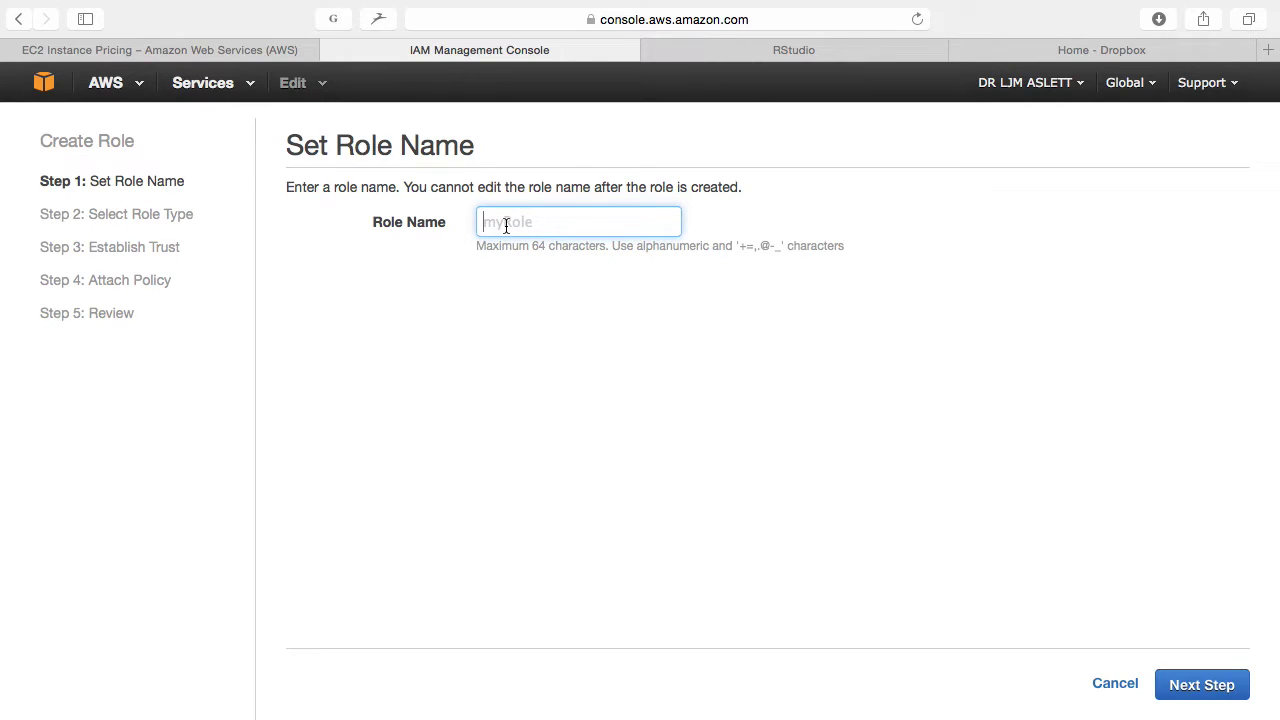
type("EBS")
key("BackSpace")
key("BackSpace")
type("CS")
left_click(1175, 684)
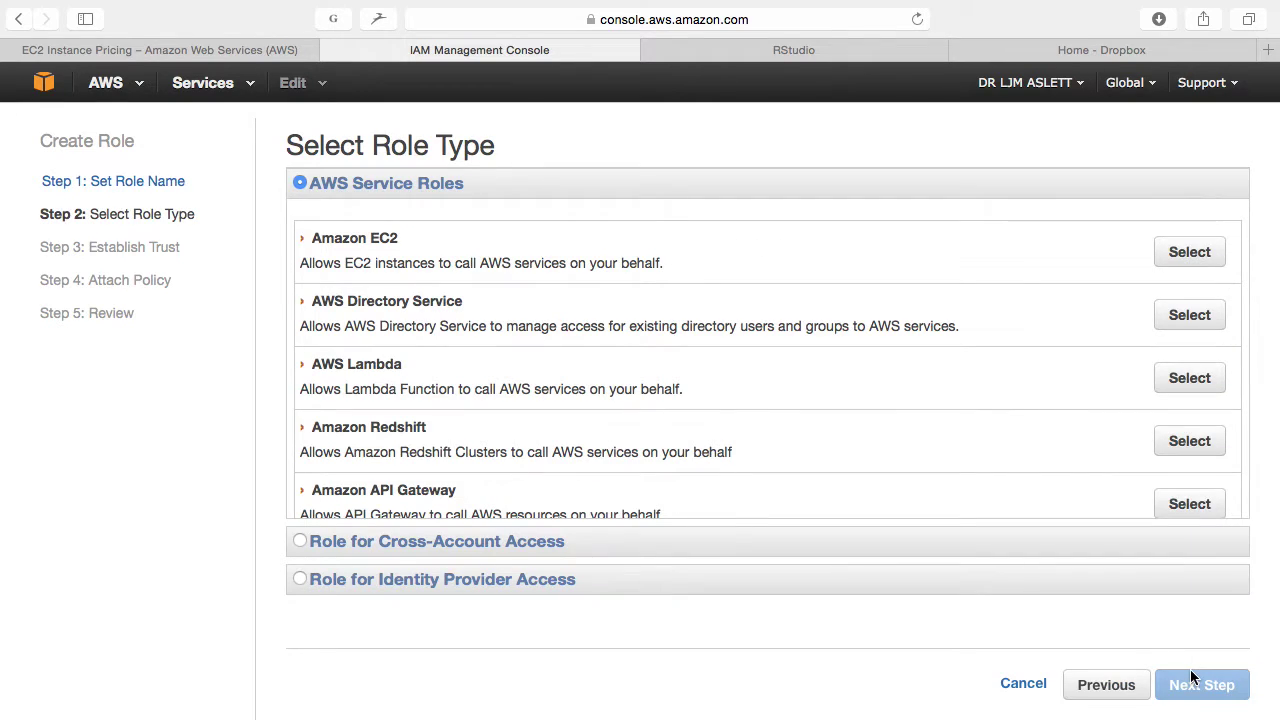
Step: Choose the Amazon EC2 Role for EC2 Container Service, attach AmazonEC2ContainerServiceforEC2Role, and create the role
scroll(458, 382, "down", 10)
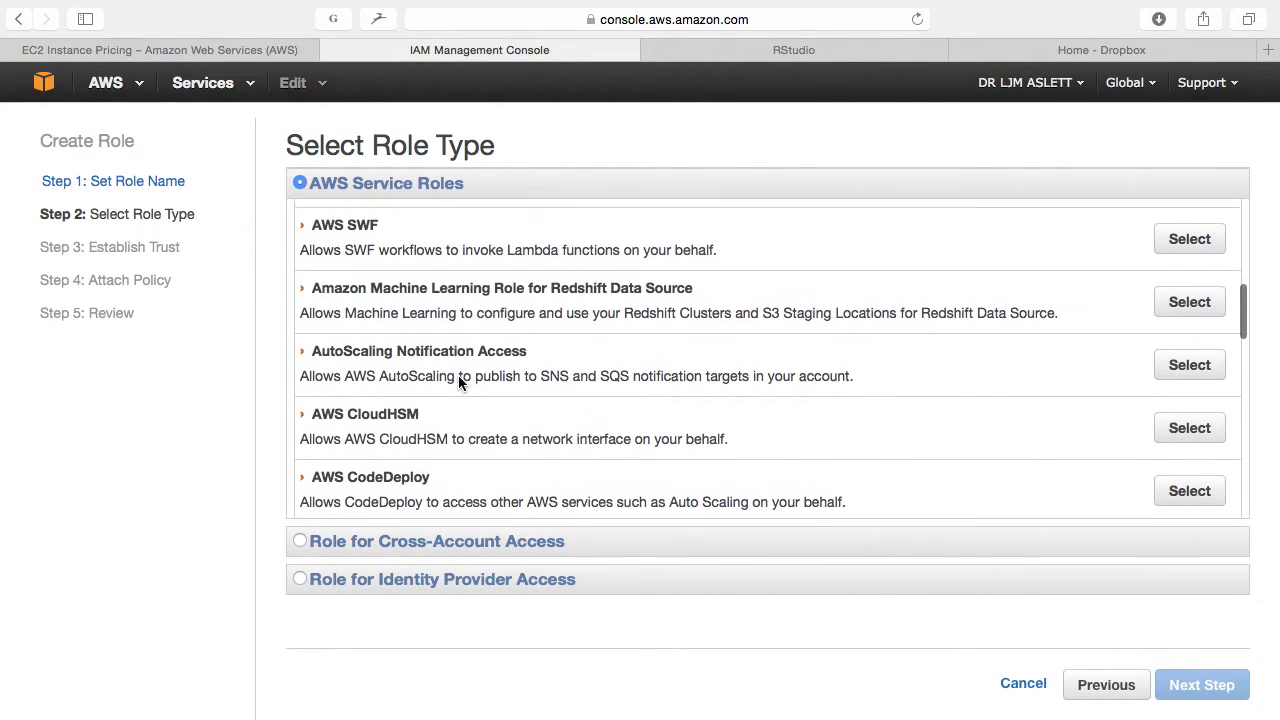
scroll(458, 382, "down", 3)
scroll(458, 382, "up", 4)
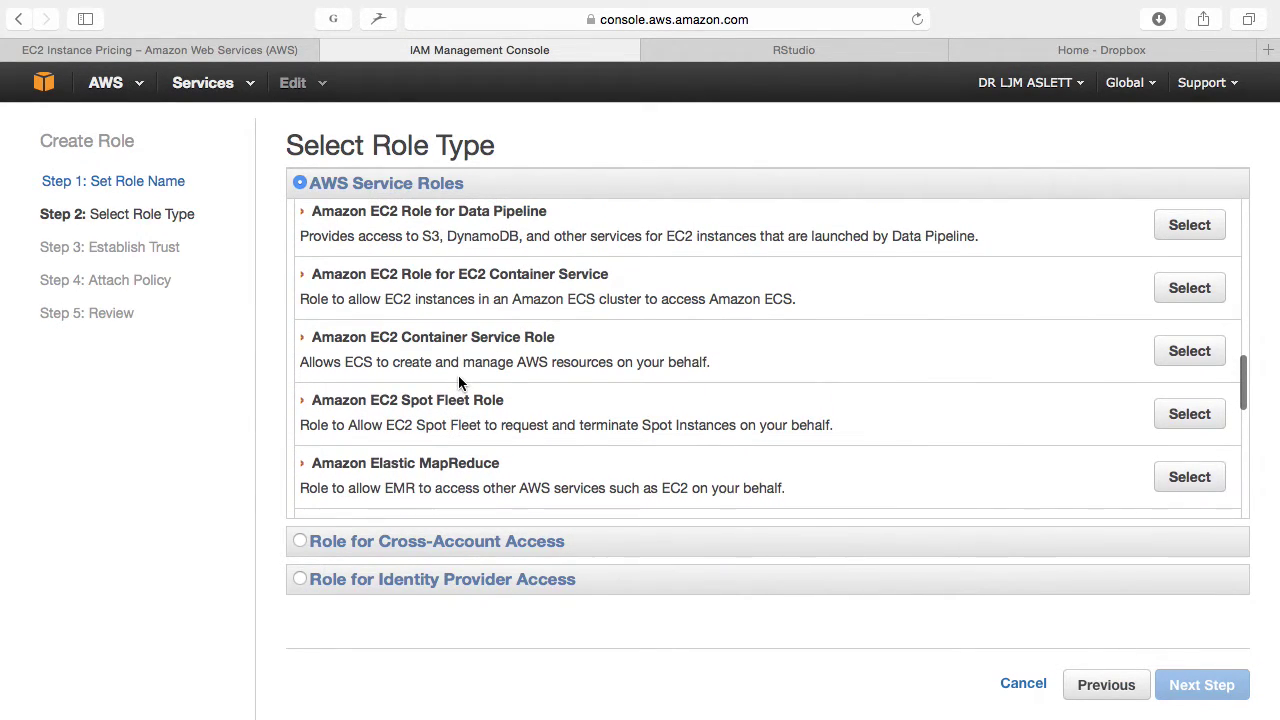
scroll(458, 375, "up", 2)
scroll(445, 370, "down", 1)
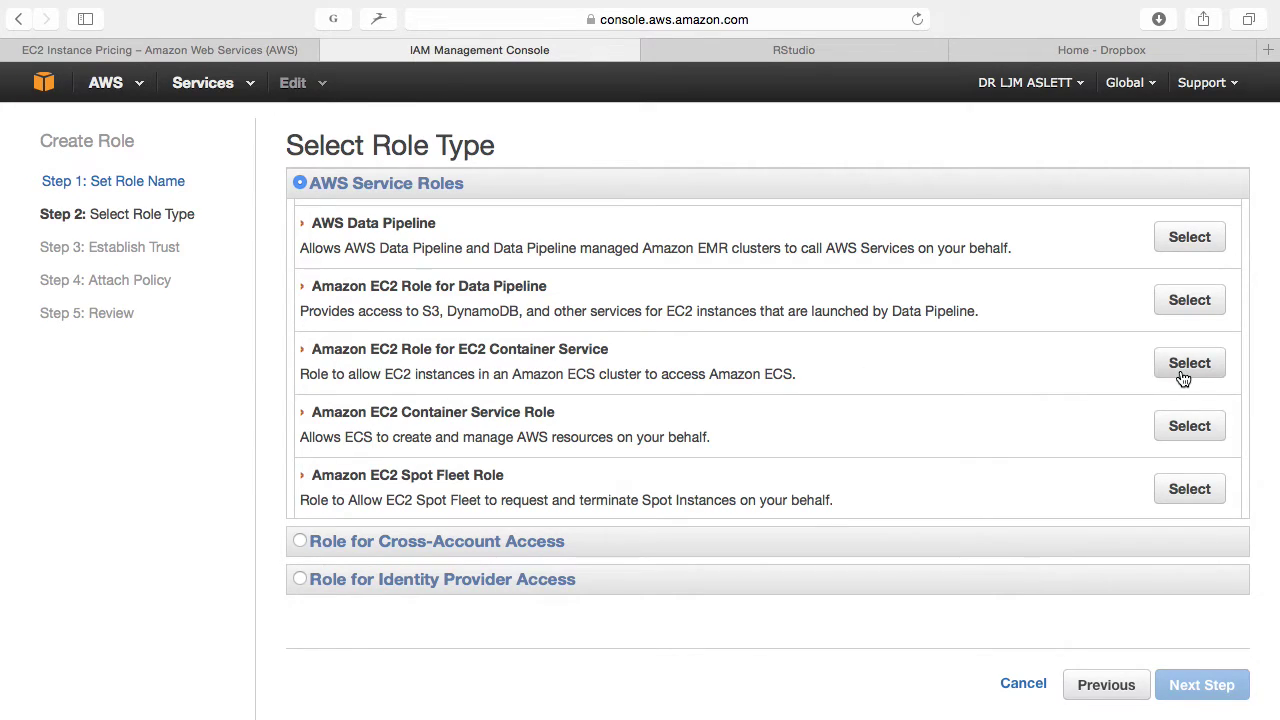
left_click(1189, 368)
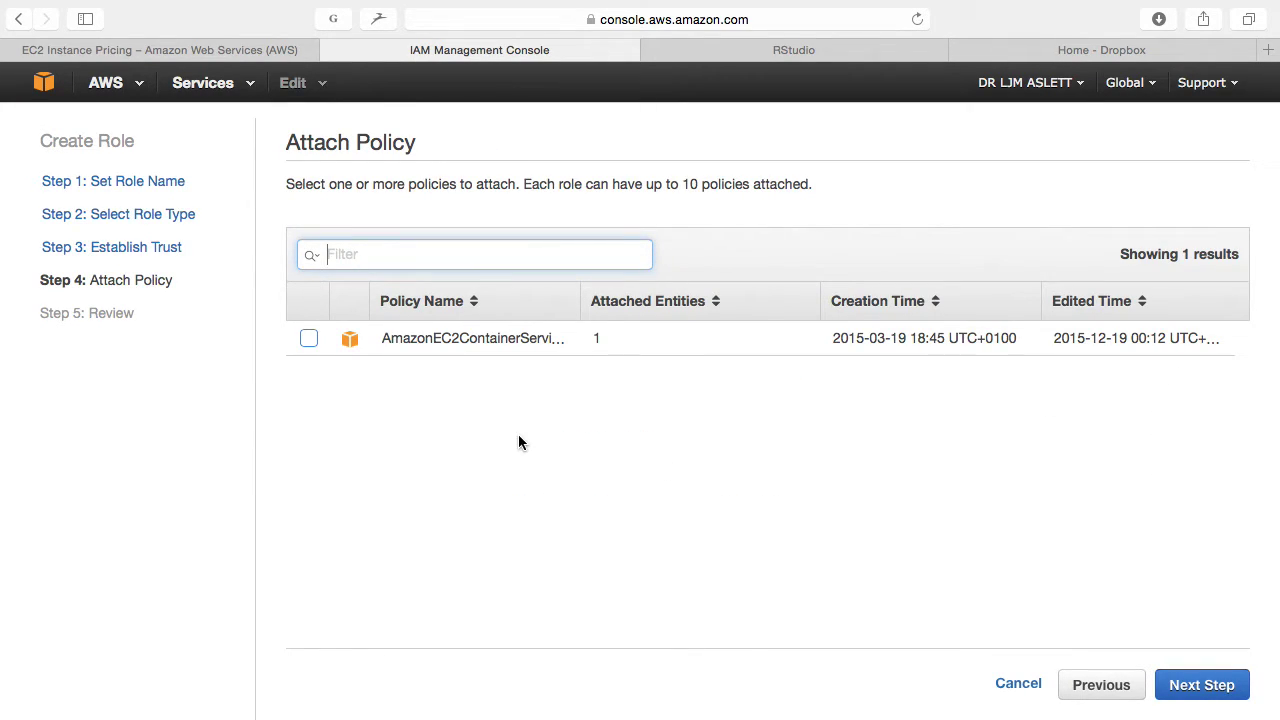
left_click(309, 339)
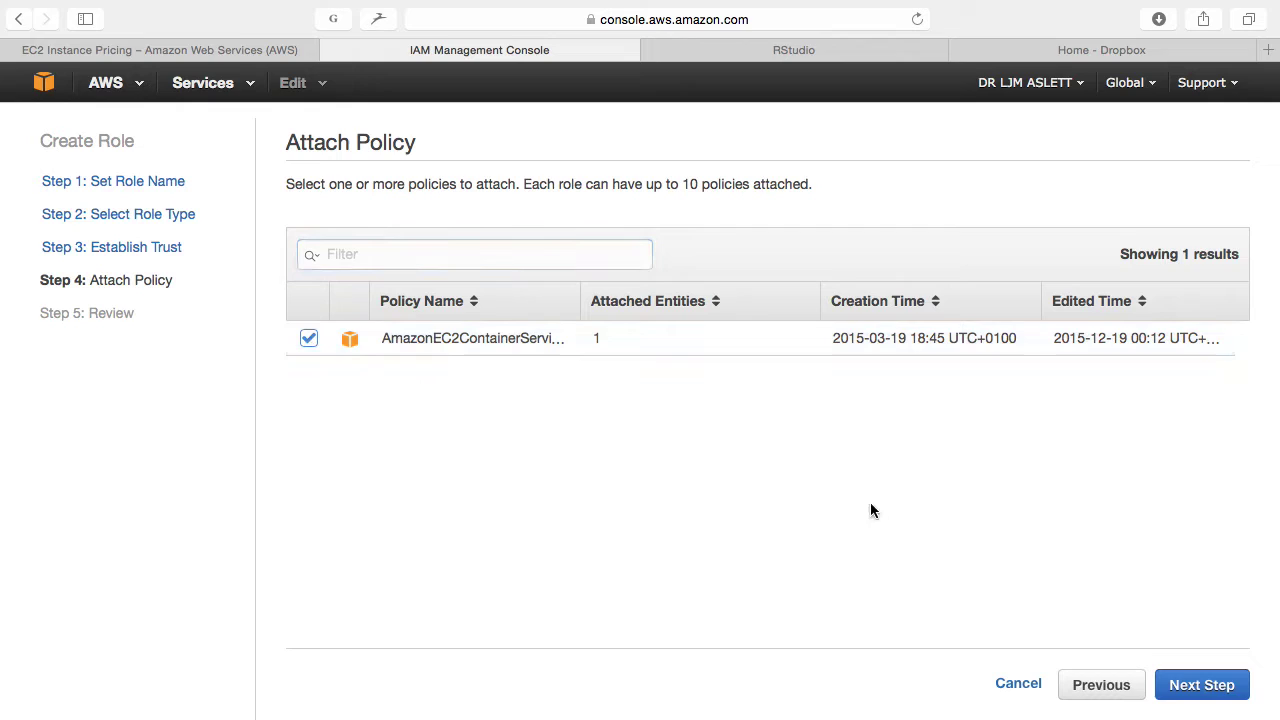
left_click(1190, 698)
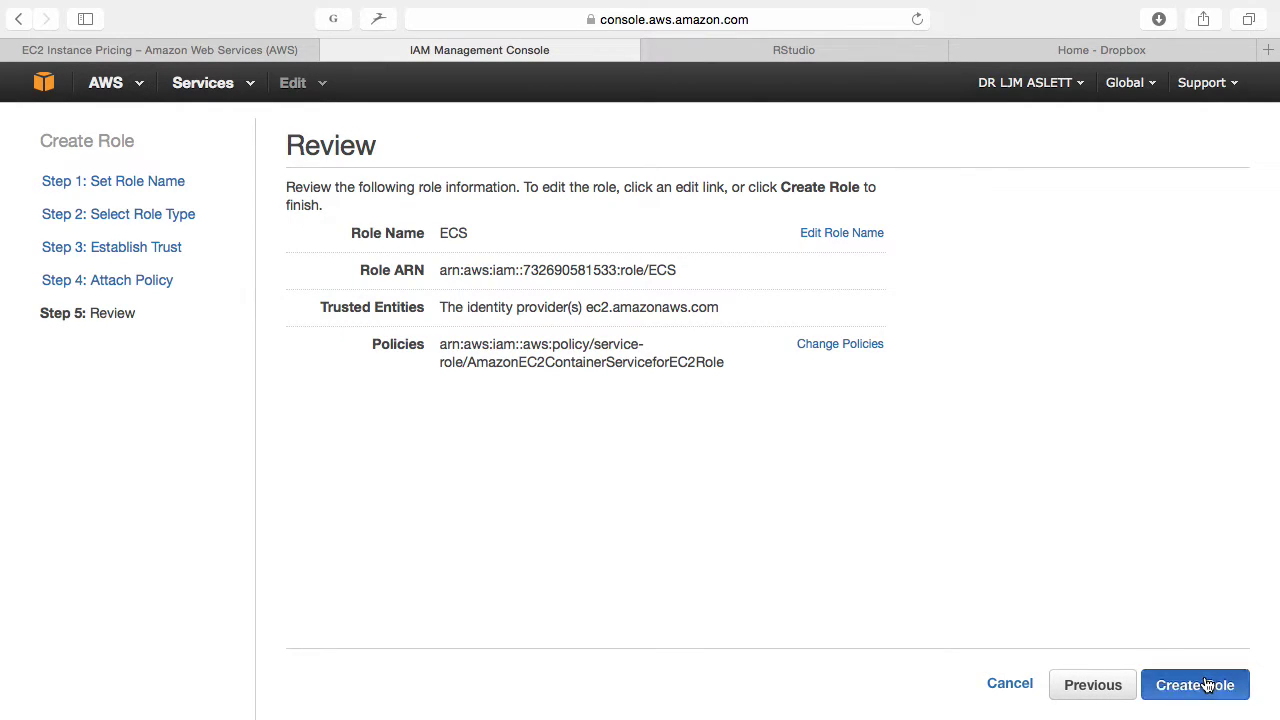
left_click(1214, 682)
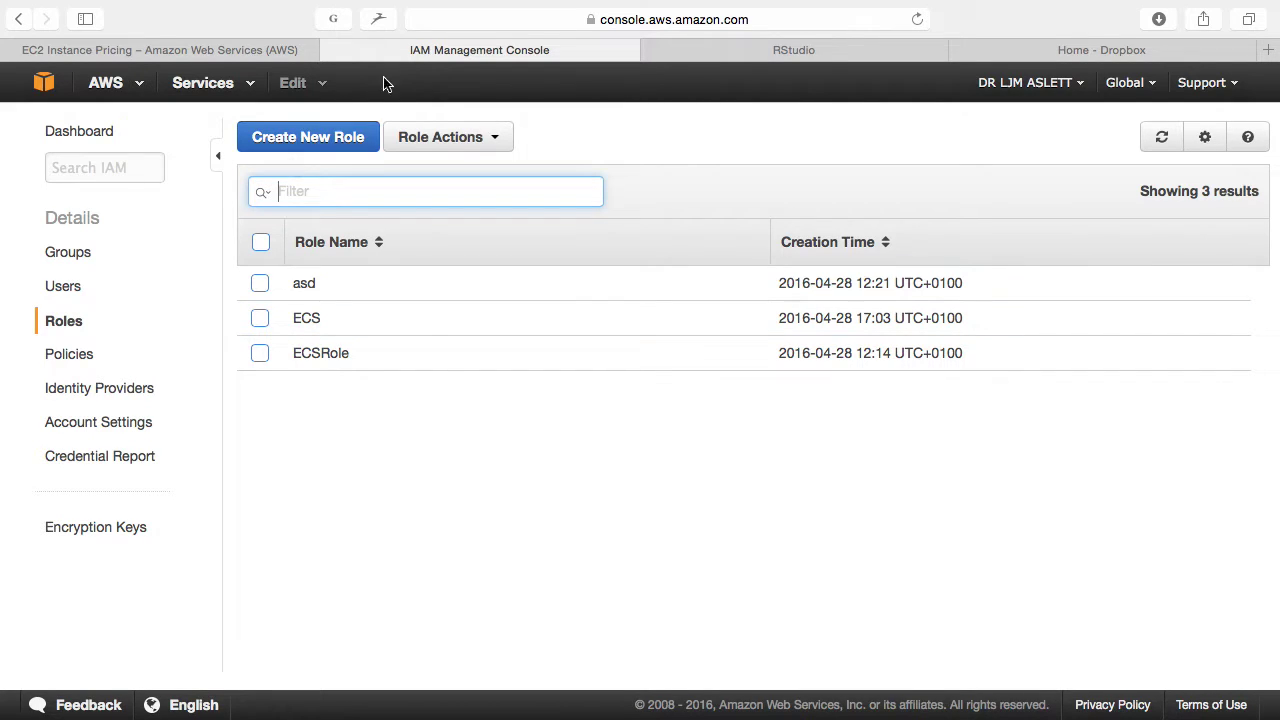
left_click(190, 90)
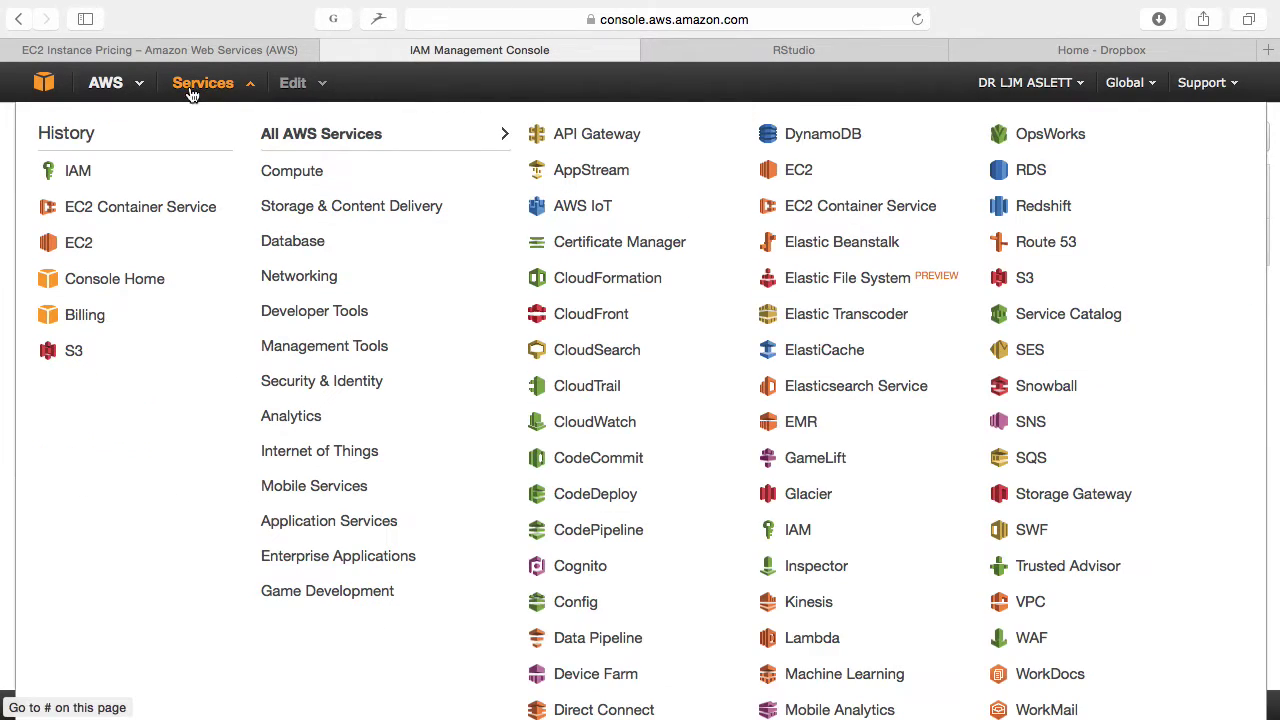
Step: In EC2 Container Service, create a new cluster named GradLecture
left_click(121, 206)
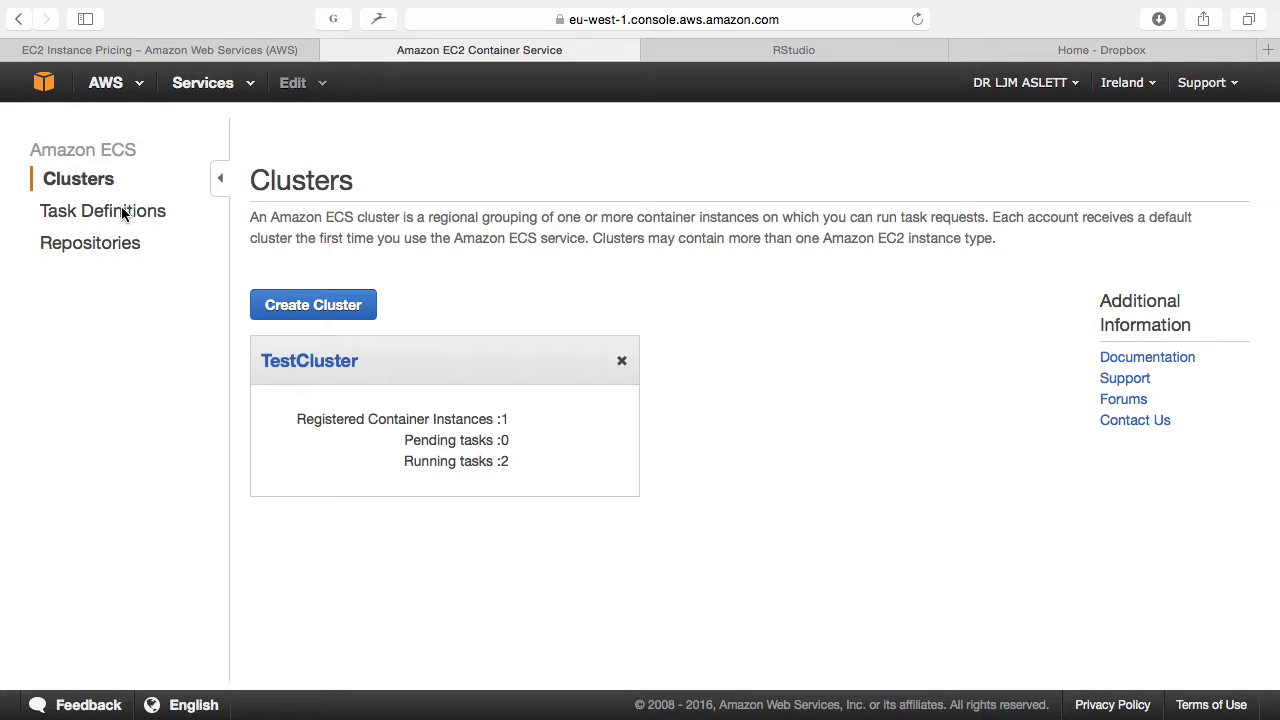
left_click(326, 310)
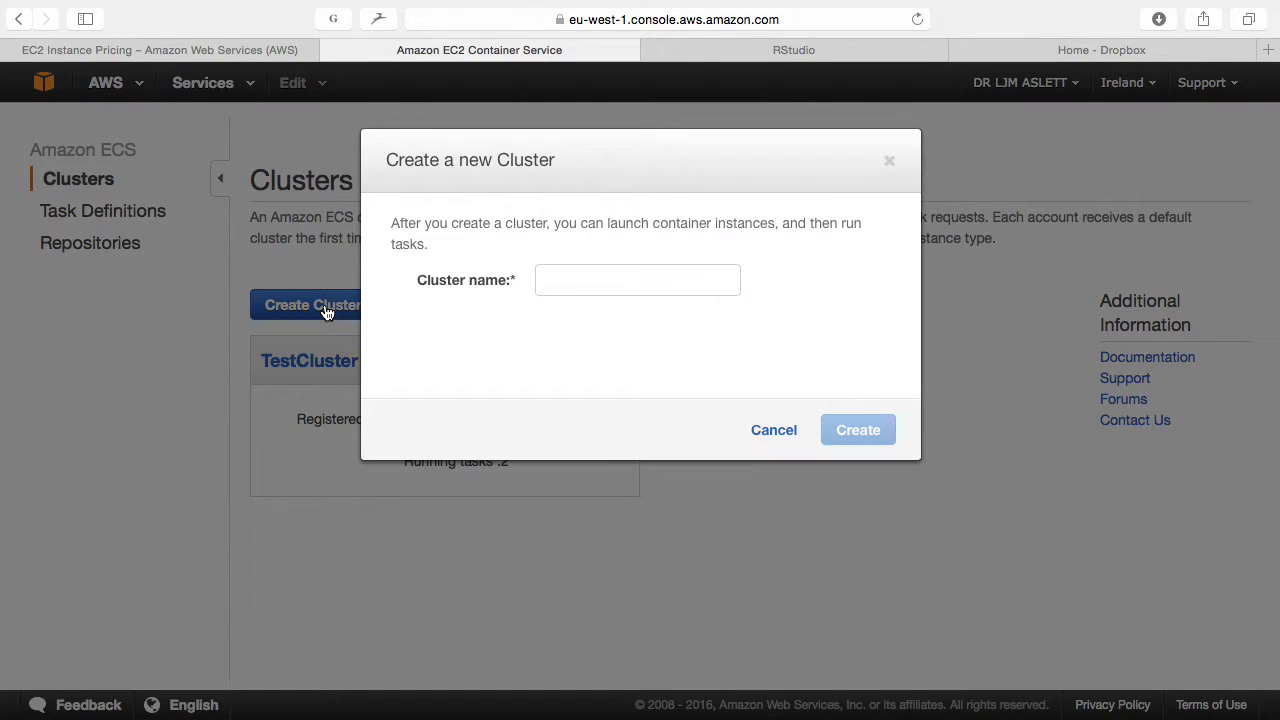
left_click(574, 280)
type("Gra")
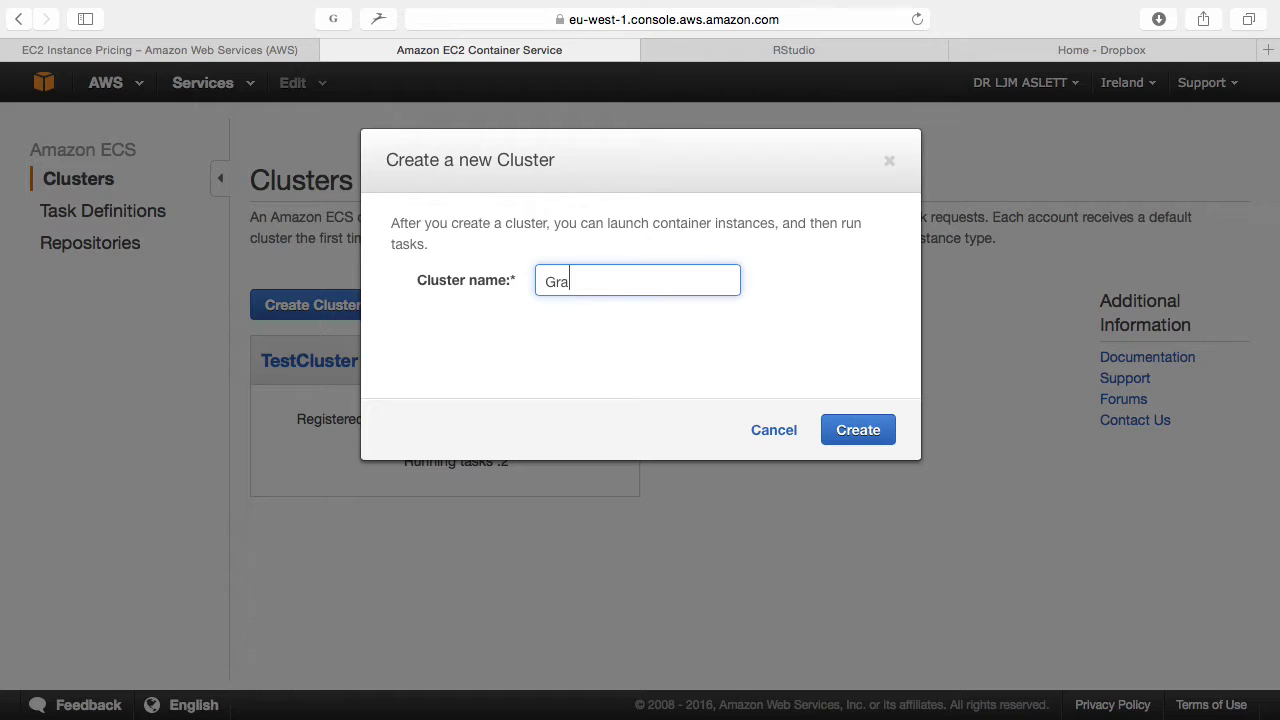
type("dLecture")
left_click(857, 434)
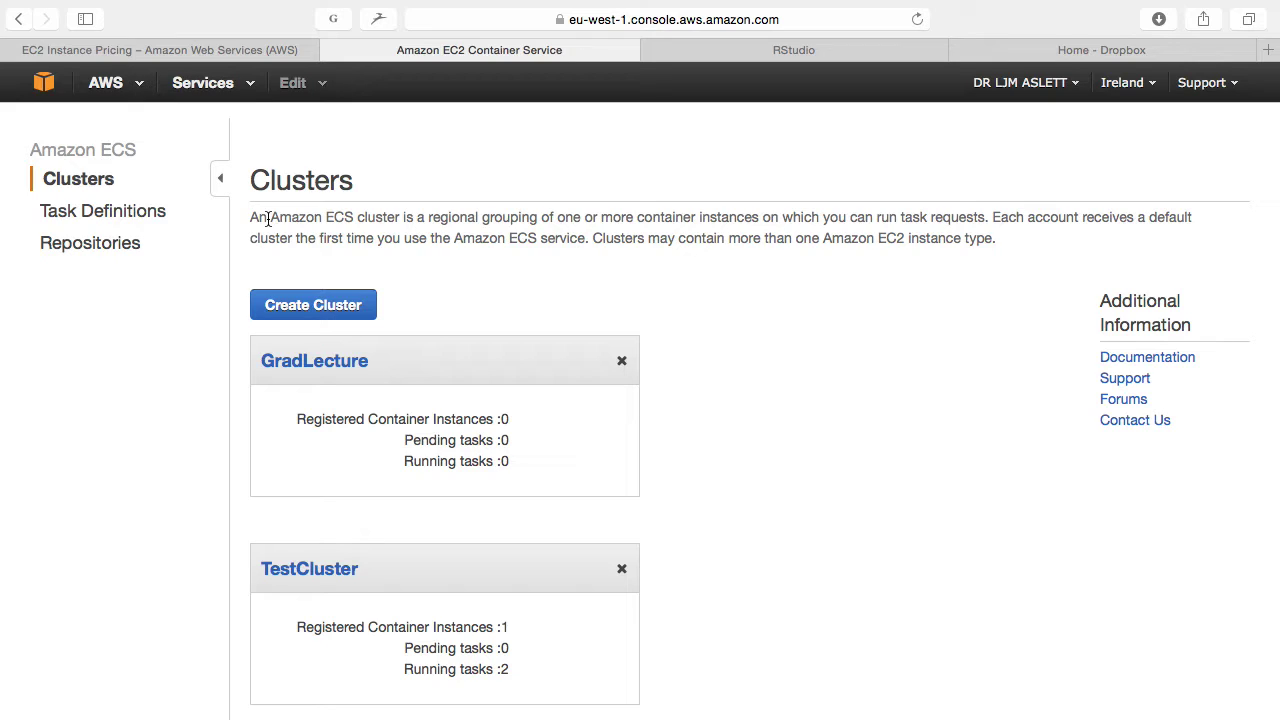
Step: Go to EC2 Instances and start launching a new instance
left_click(205, 82)
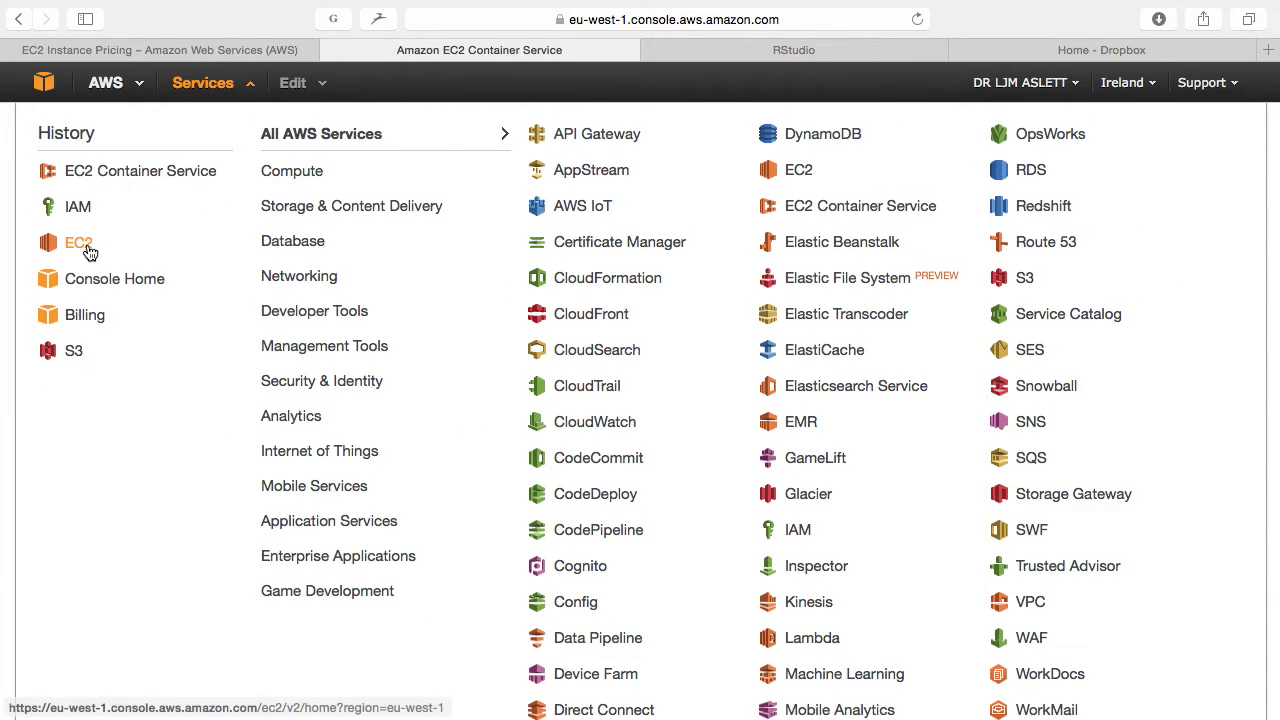
left_click(94, 243)
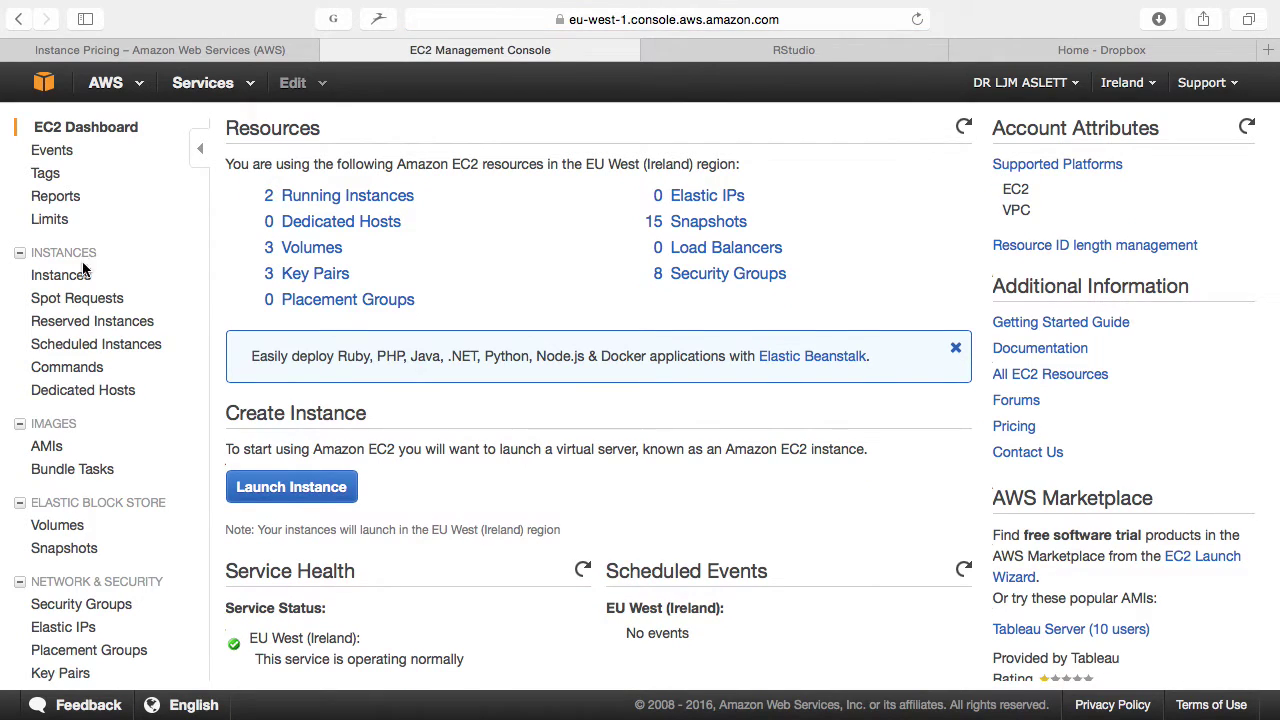
left_click(62, 276)
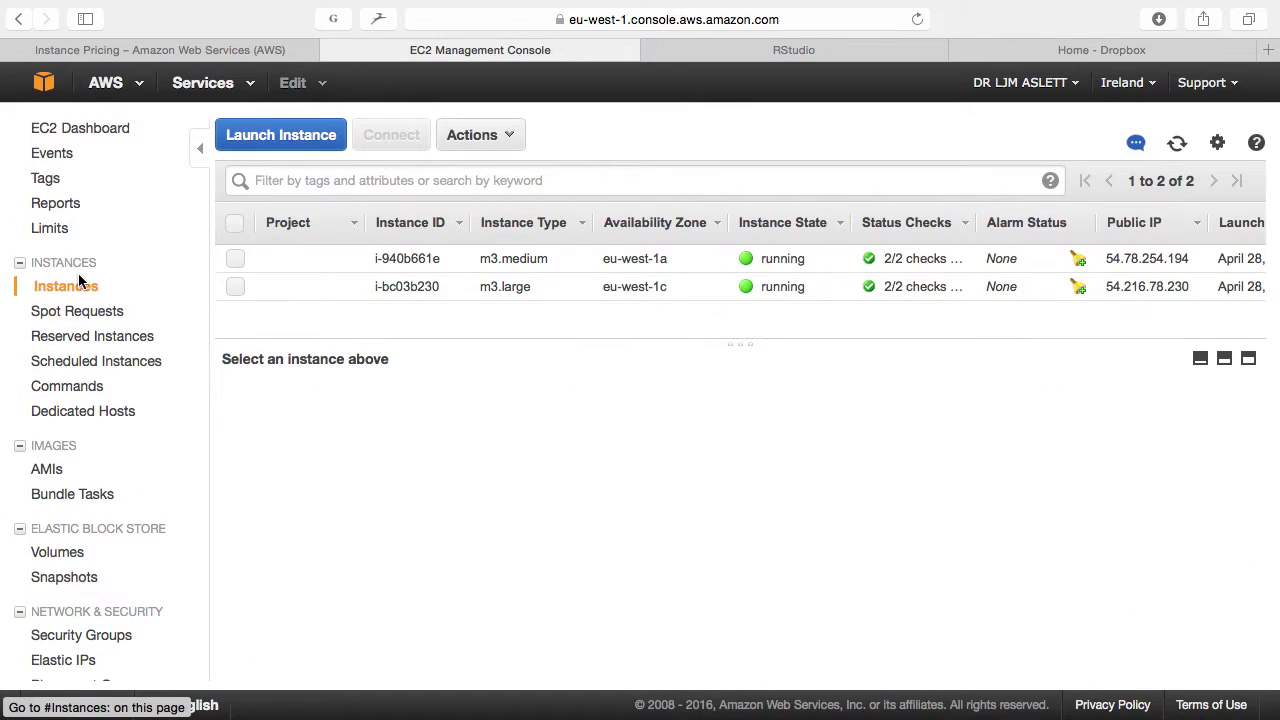
left_click(276, 137)
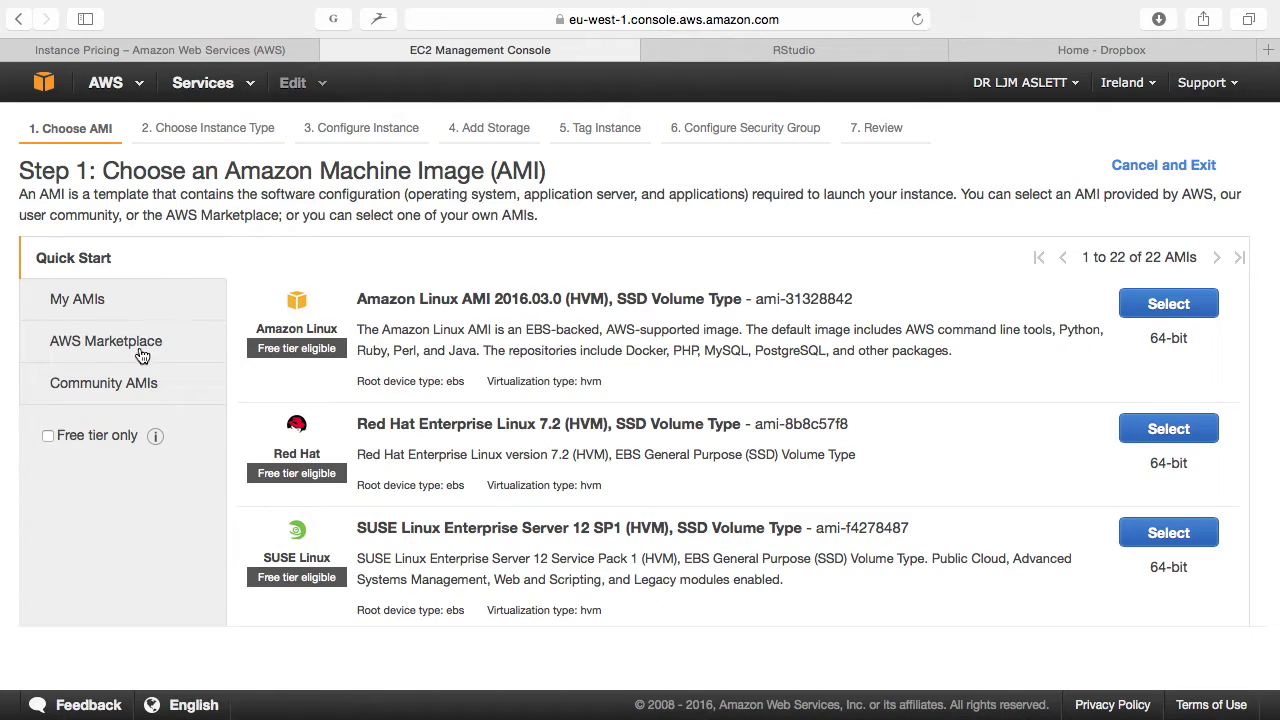
Step: Search Community AMIs for 'amazon-ecs-opt 2016' and select amzn-ami-2016.03.a-amazon-ecs-optimized
left_click(138, 385)
left_click(325, 274)
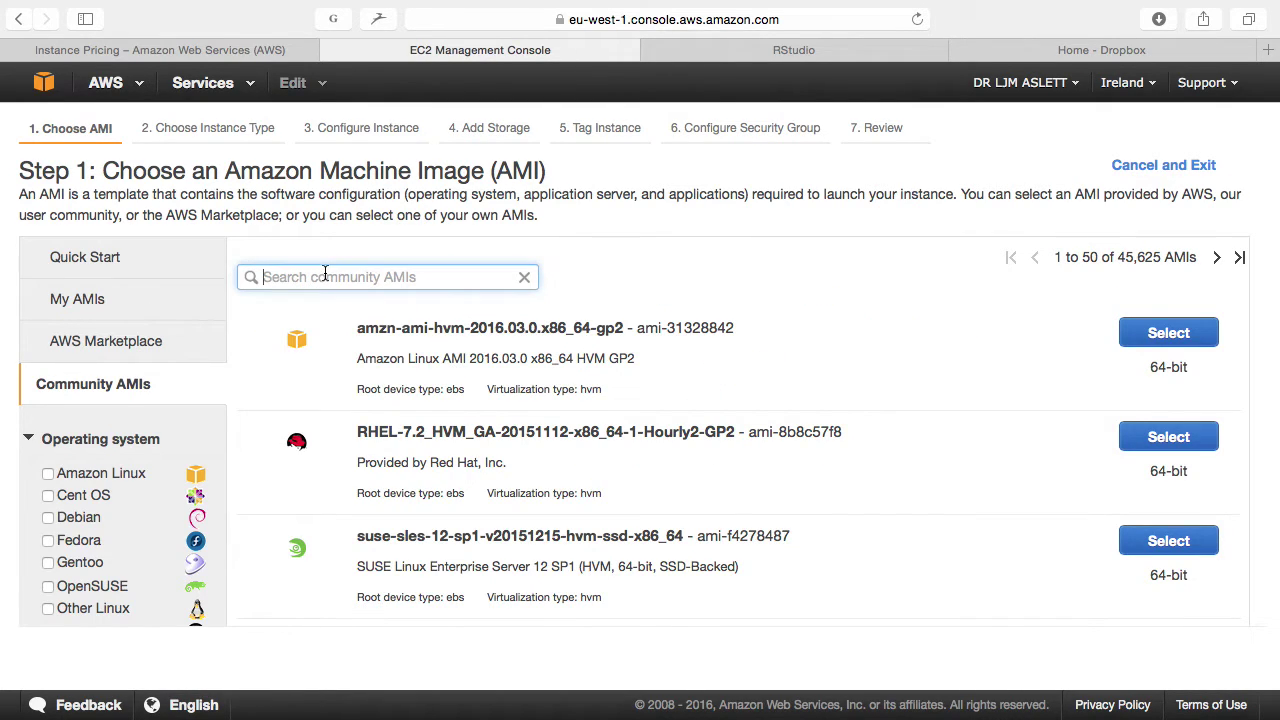
type("ama")
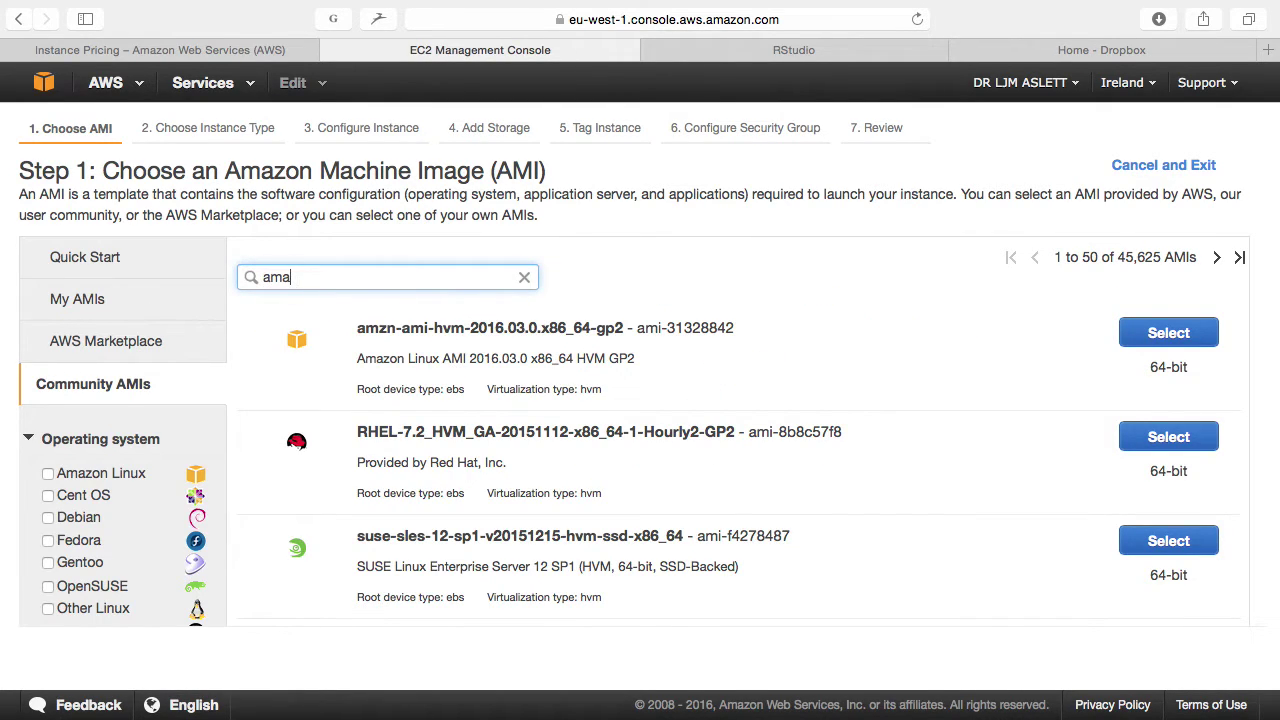
type("zon-ecs-opt")
key("Return")
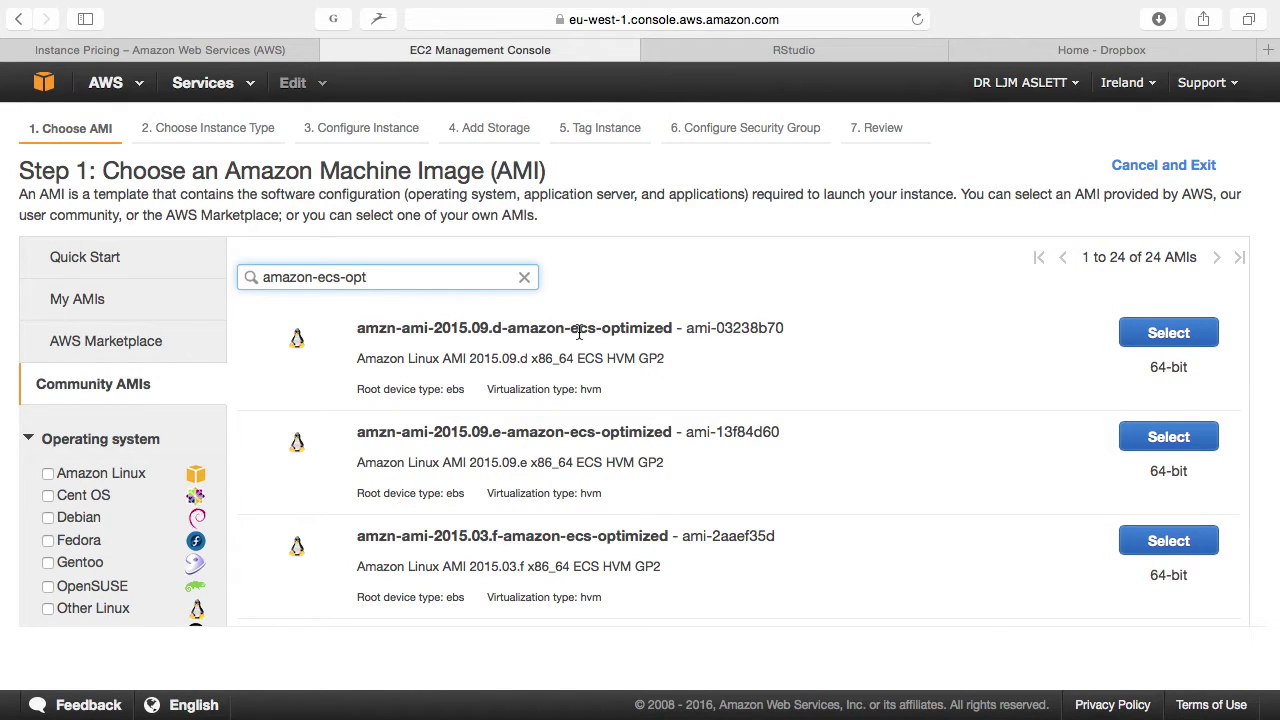
scroll(578, 332, "down", 8)
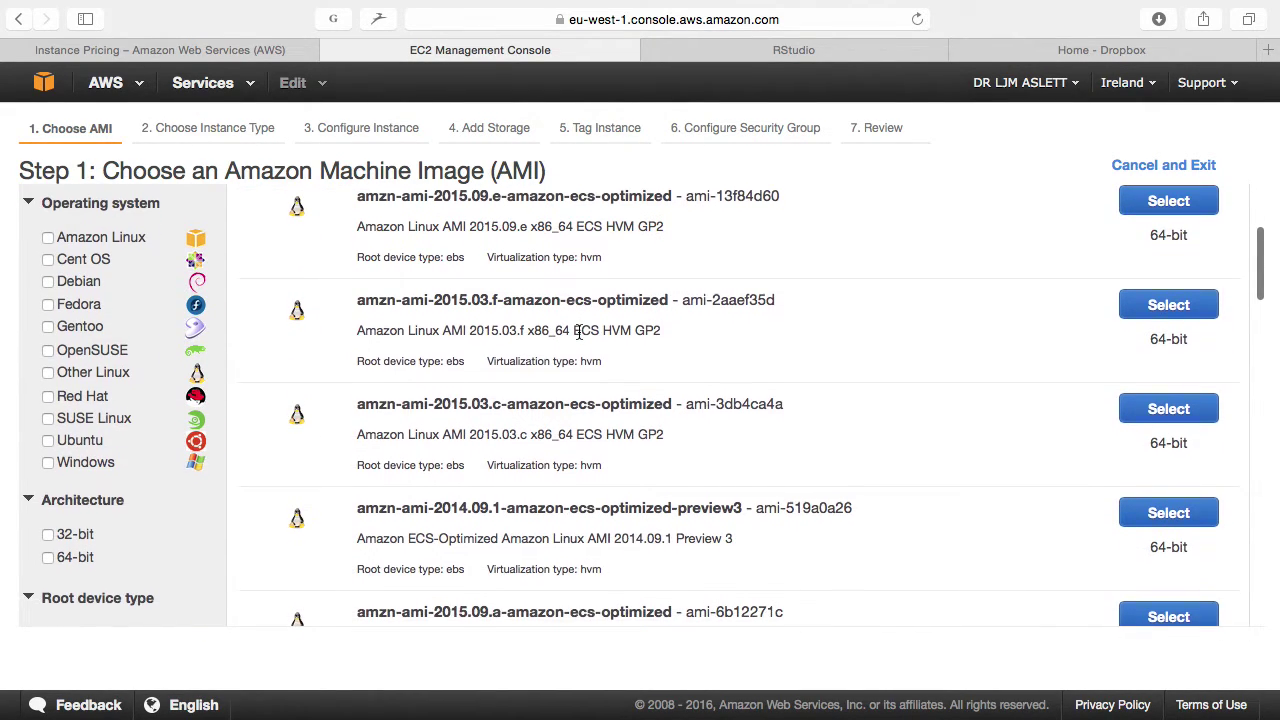
scroll(578, 332, "up", 10)
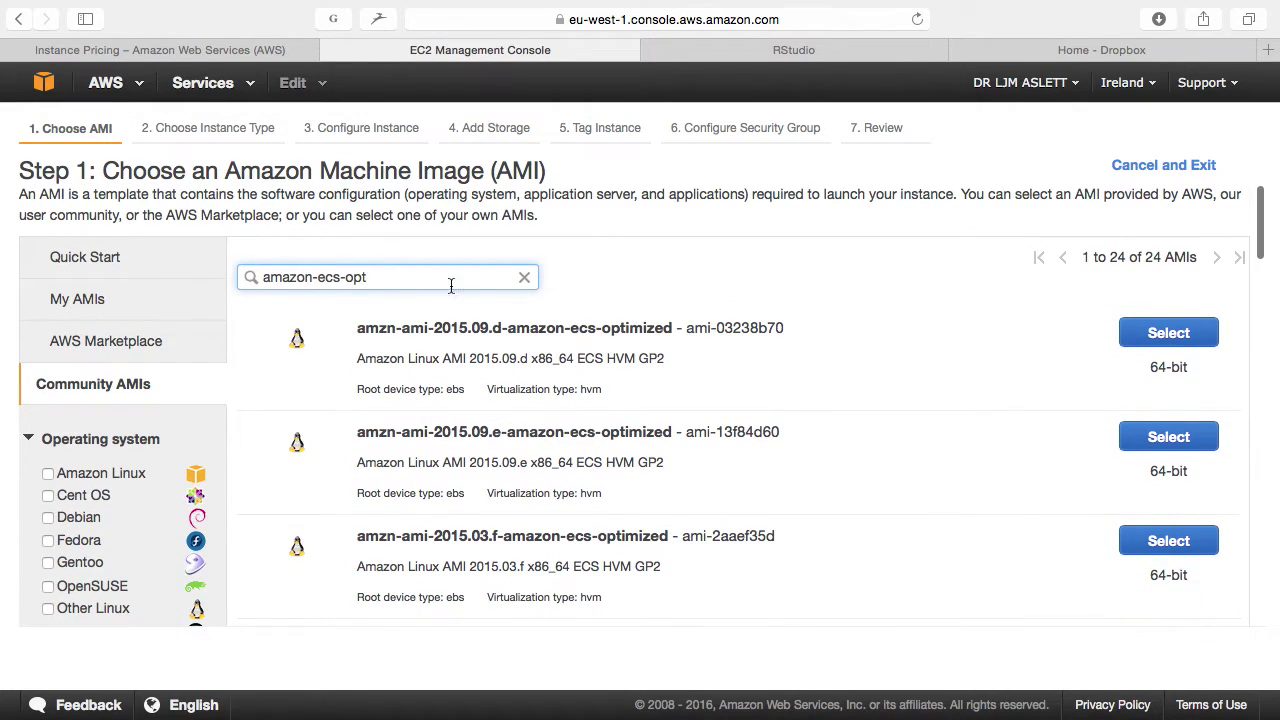
type("2016")
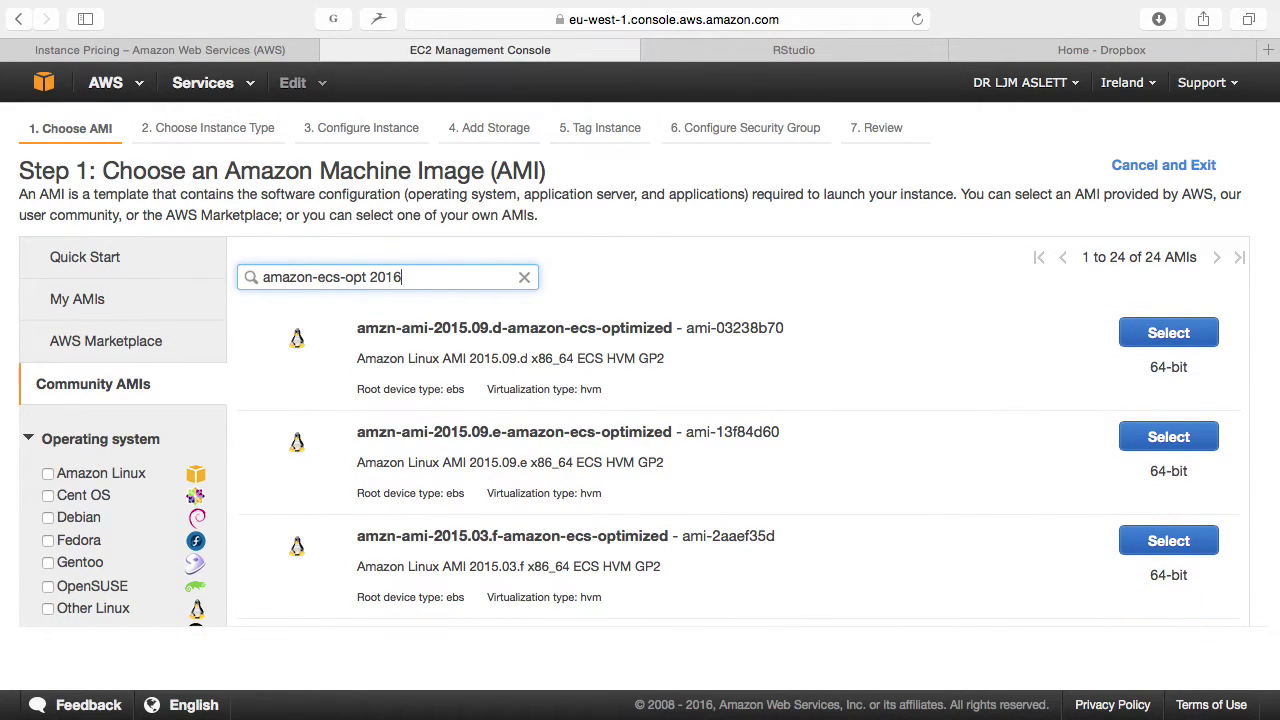
key("Return")
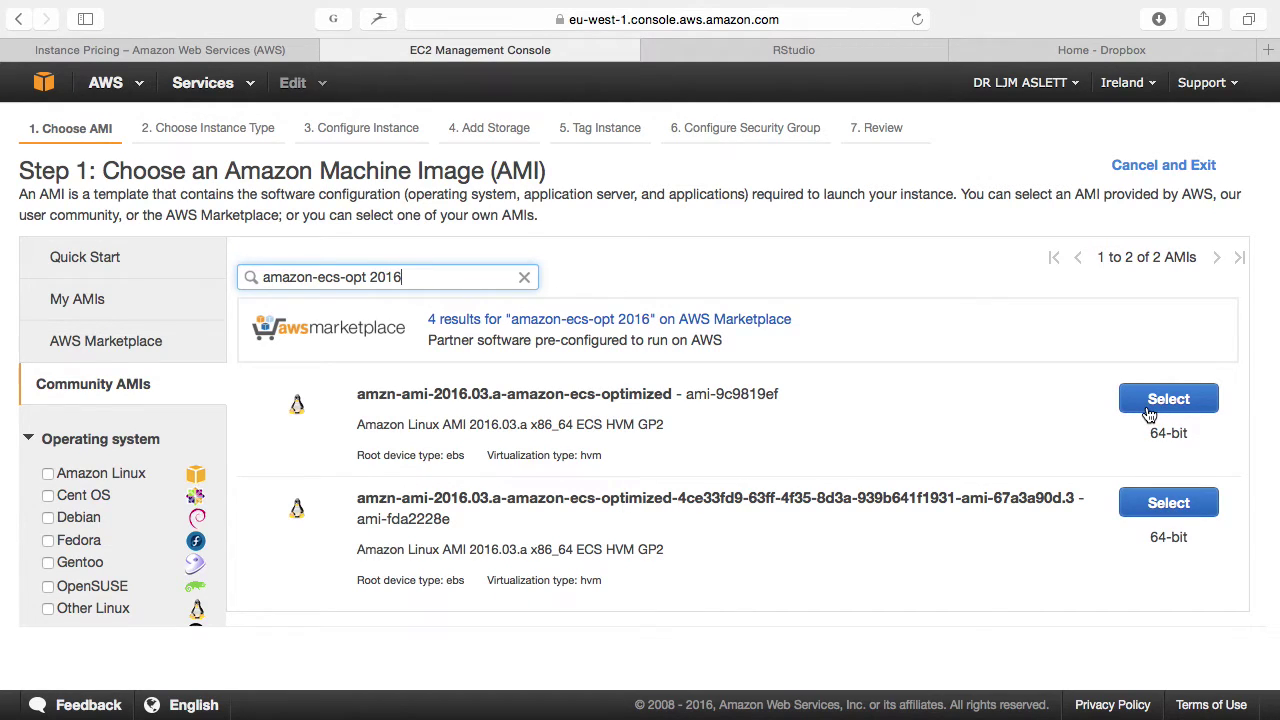
left_click(1160, 402)
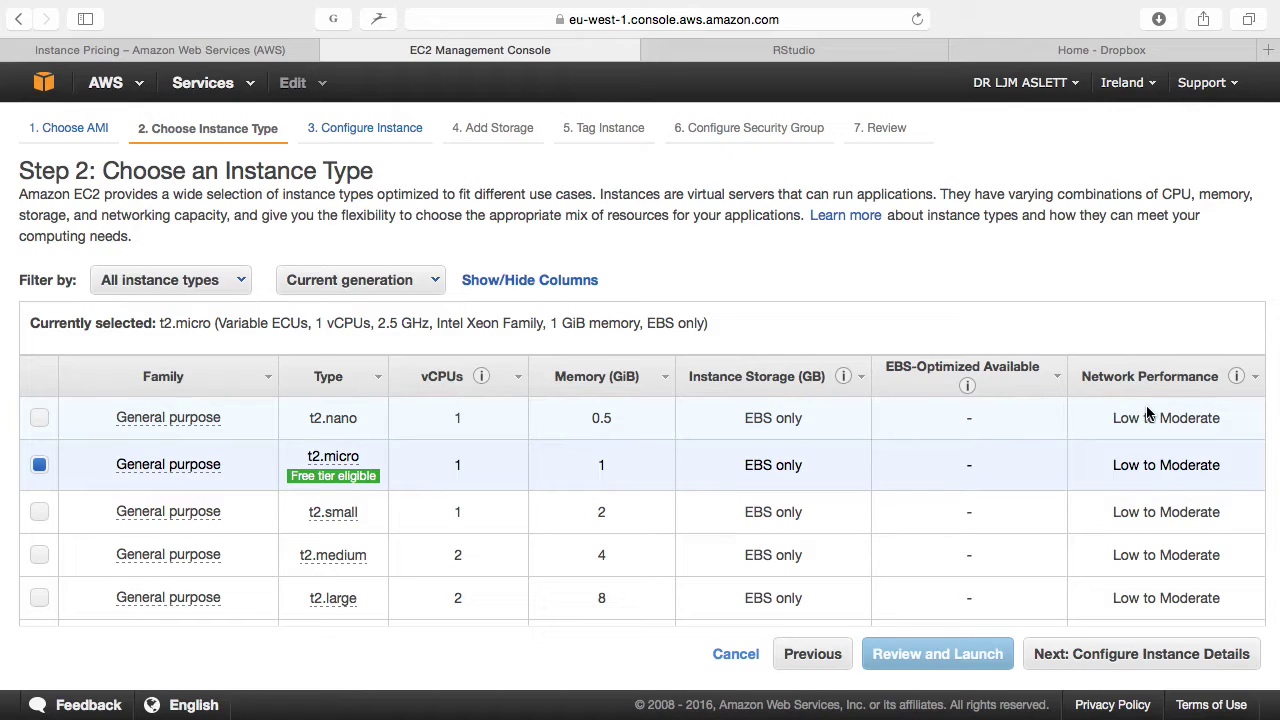
Step: Select m3.large in the instance type table and continue to Configure Instance Details
scroll(958, 283, "down", 10)
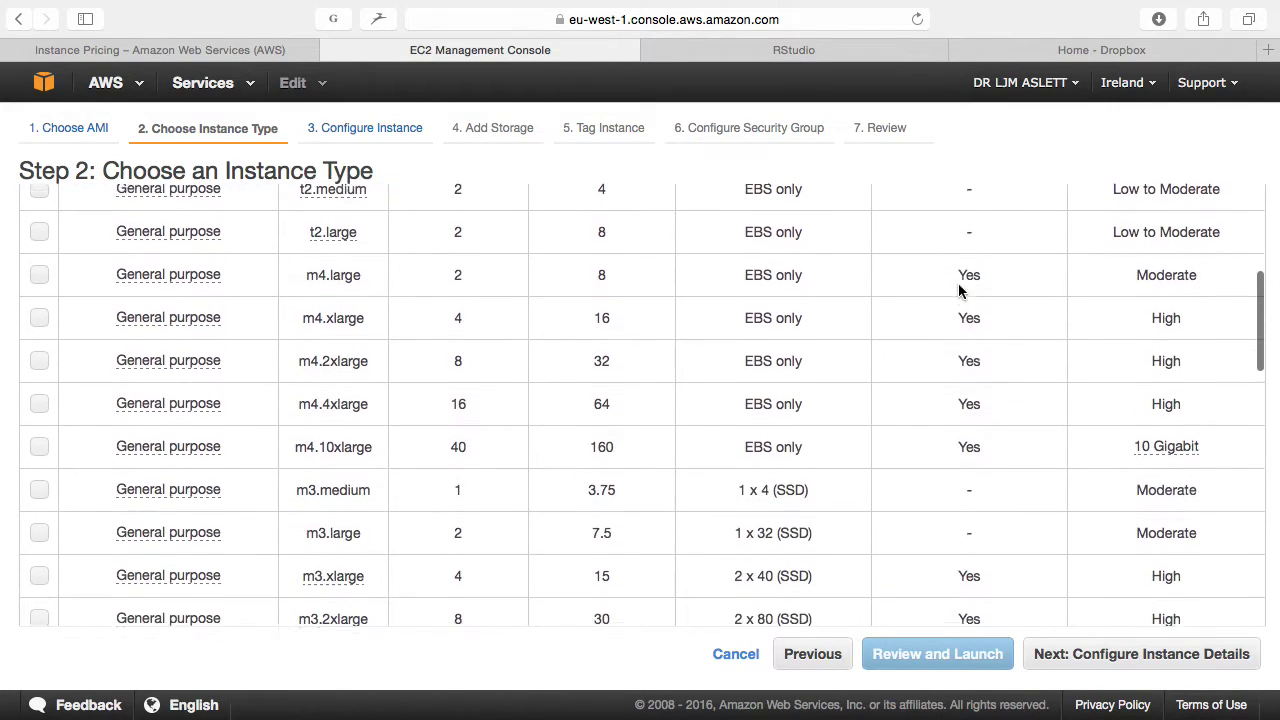
scroll(958, 291, "down", 3)
scroll(449, 331, "up", 3)
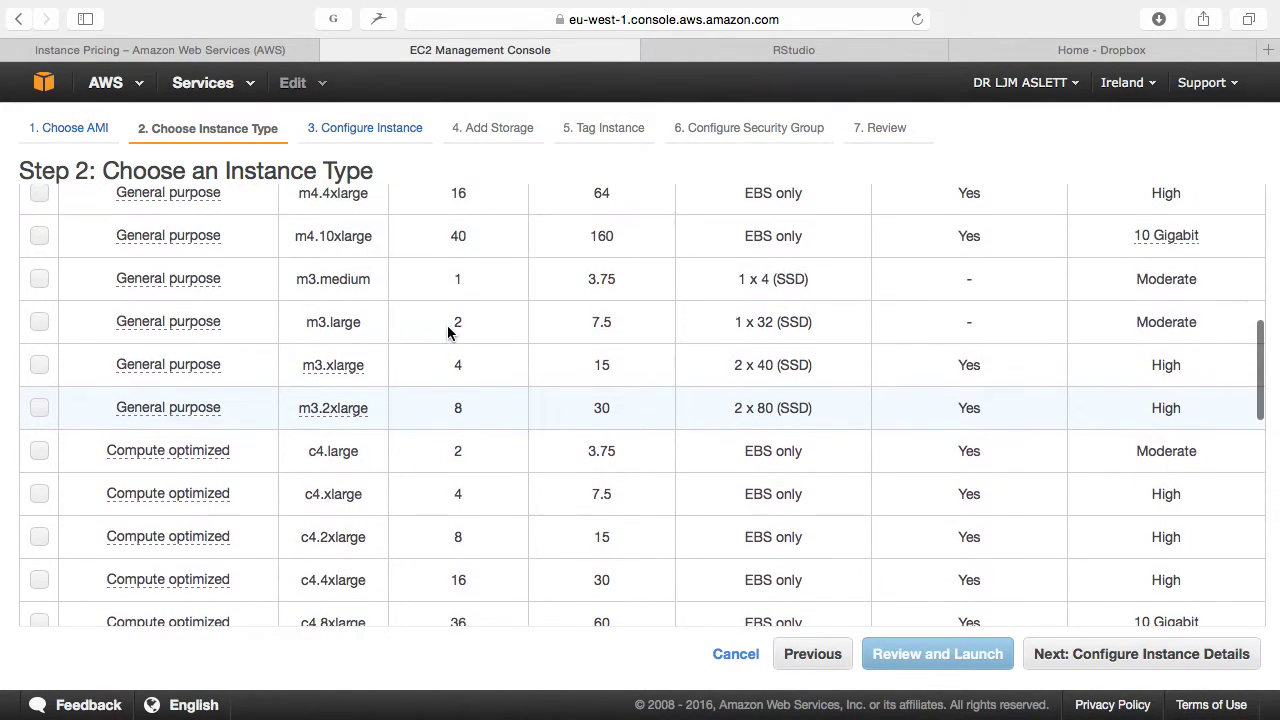
left_click(237, 336)
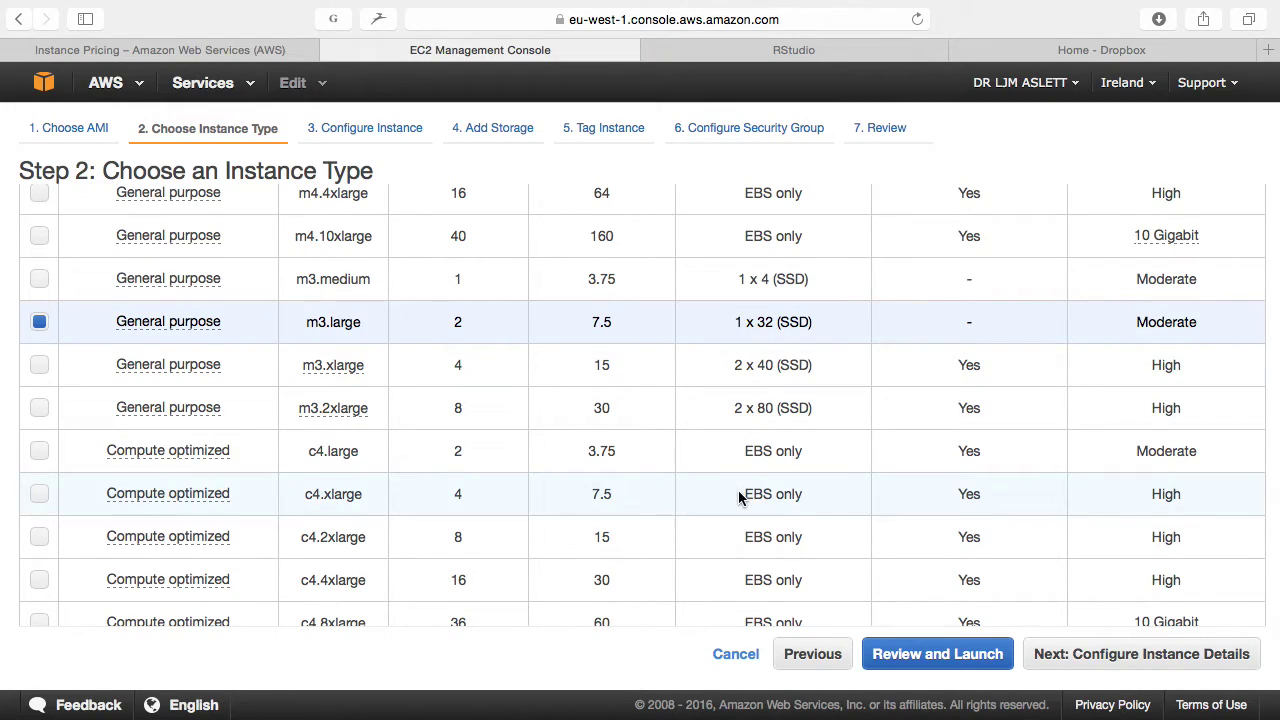
left_click(1080, 660)
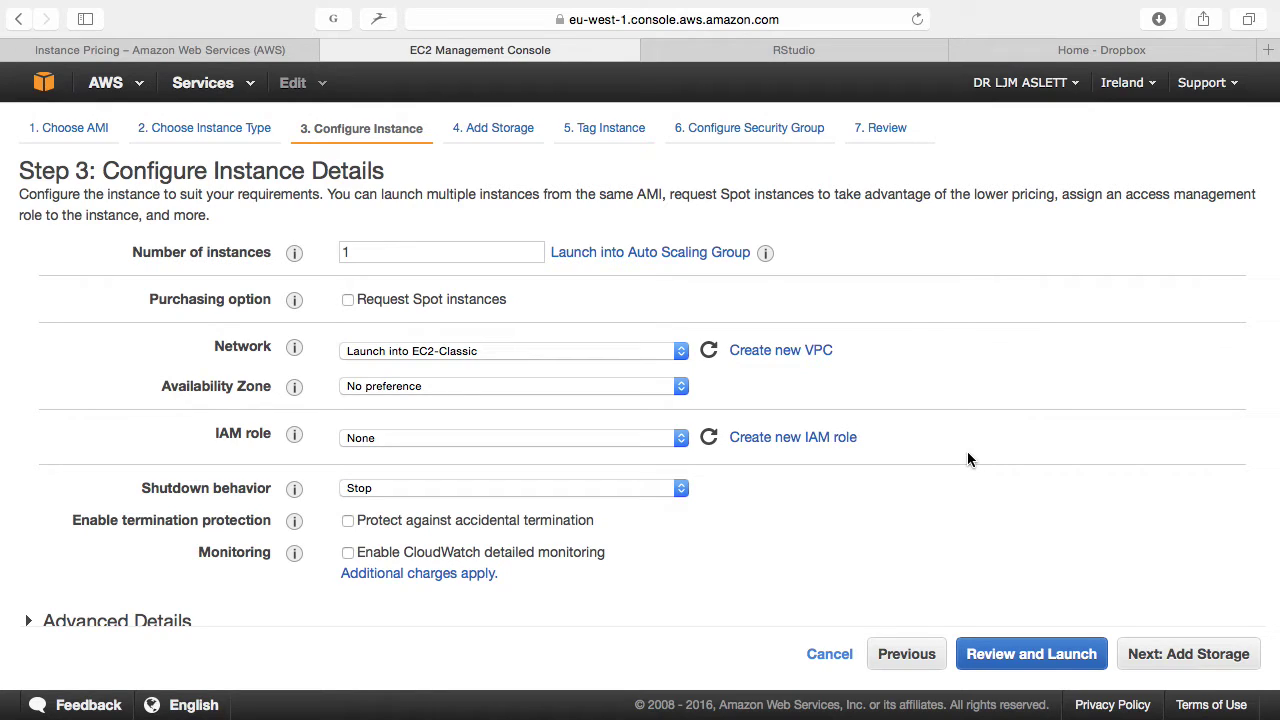
Step: Set the IAM role to asd and expand Advanced Details to reveal the user data field
left_click(417, 437)
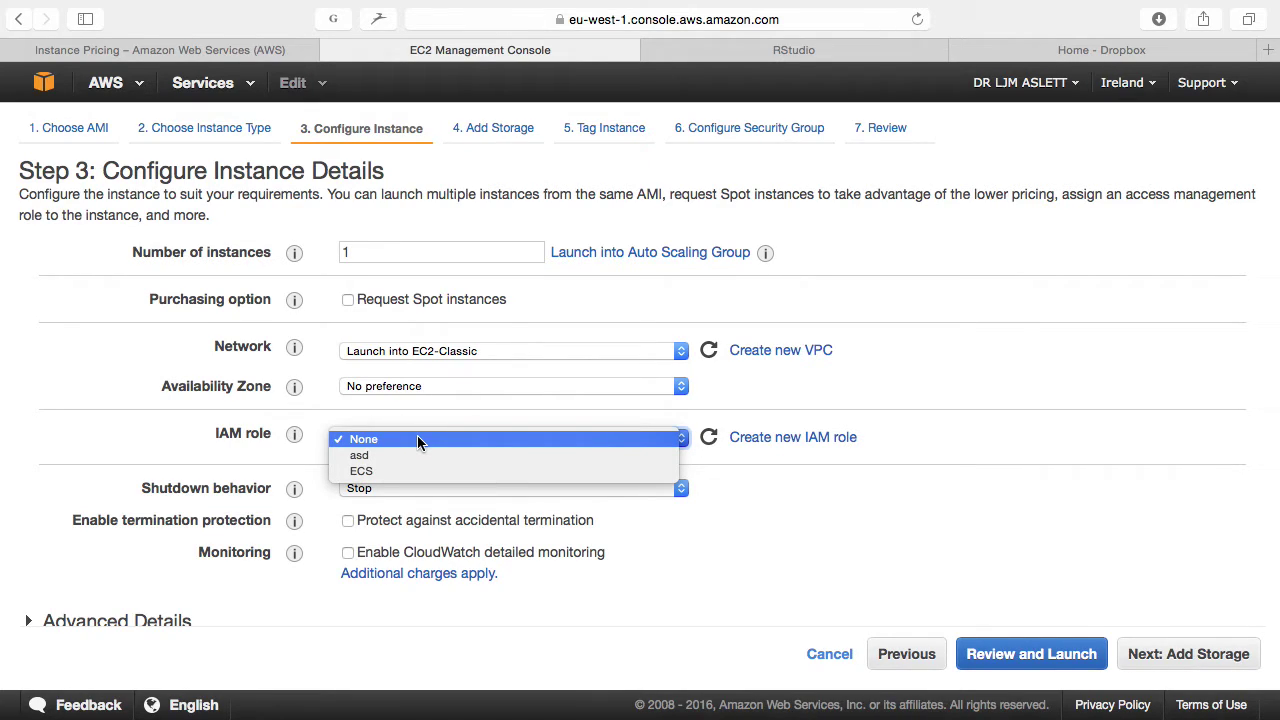
left_click(418, 455)
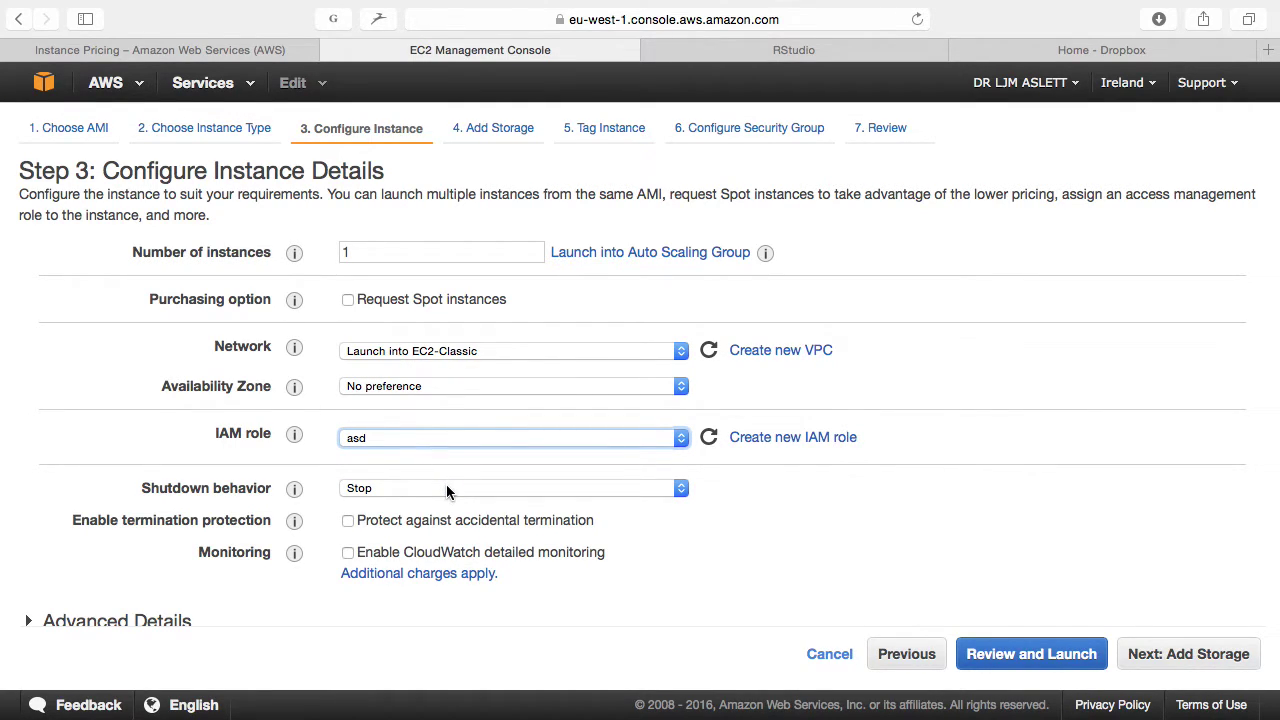
scroll(446, 484, "down", 1)
left_click(417, 425)
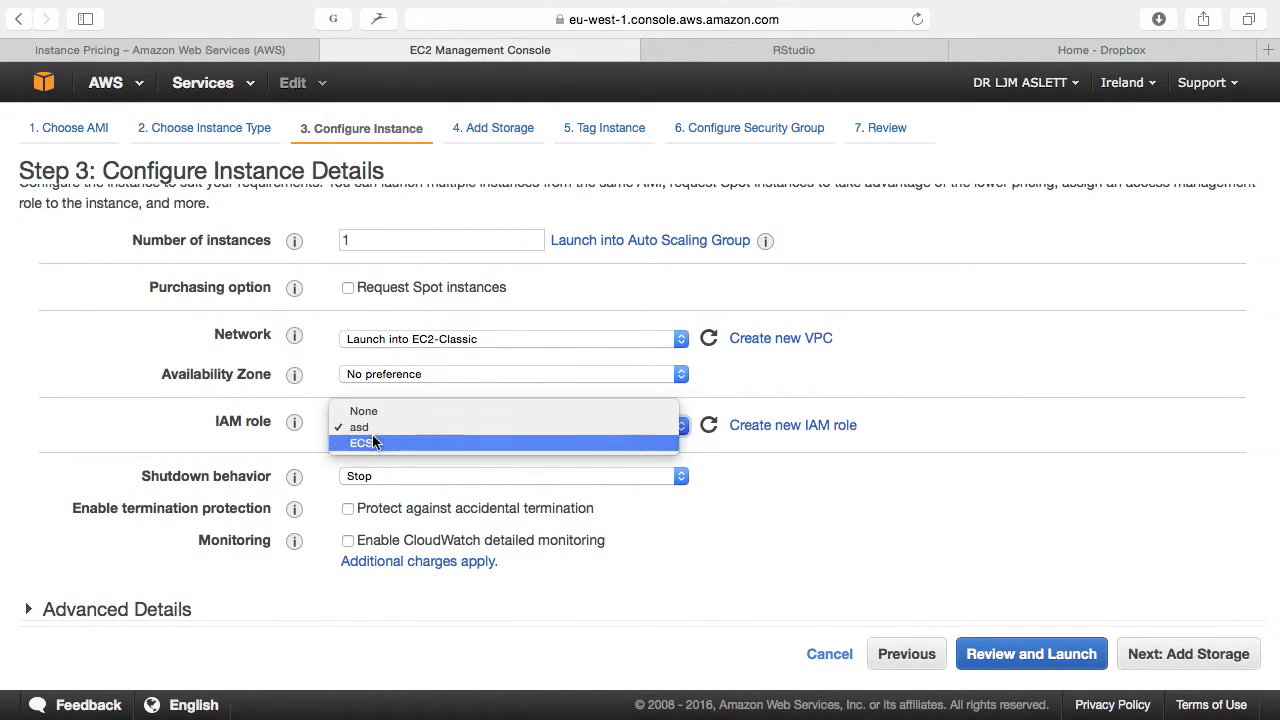
left_click(741, 479)
scroll(741, 481, "down", 1)
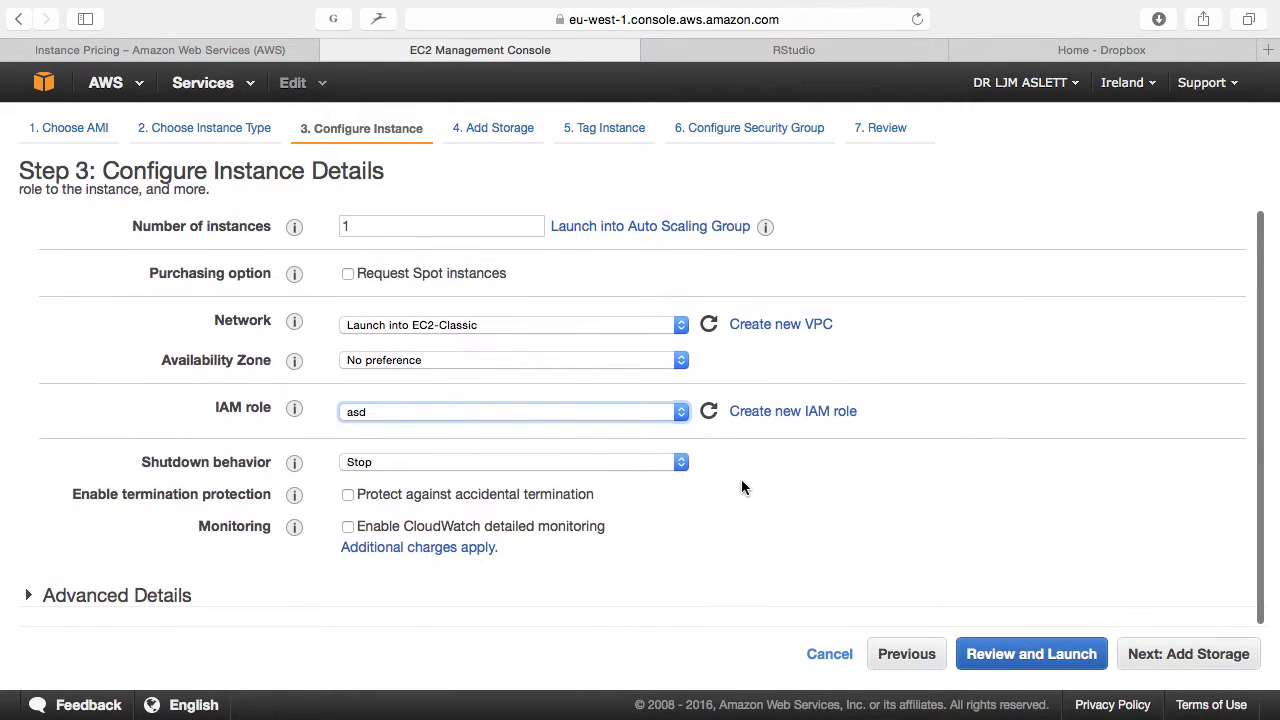
left_click(33, 608)
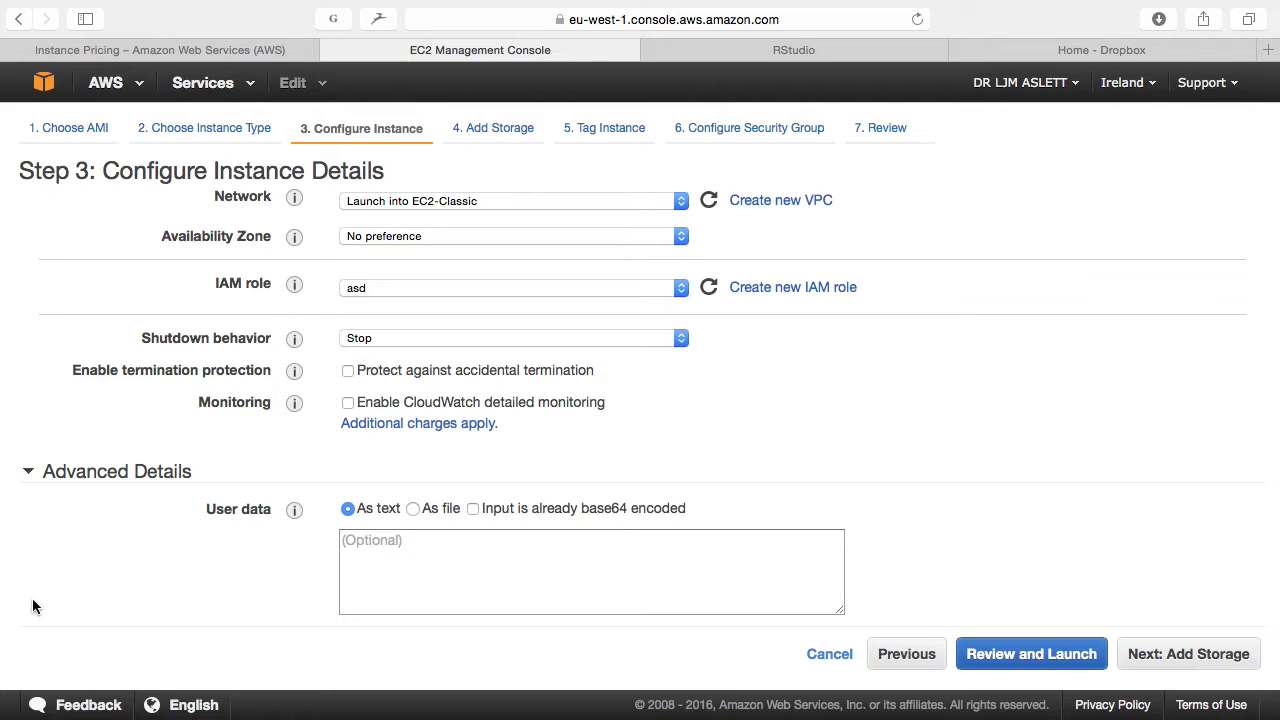
Step: In Sublime Text, replace TestCluster with GradLecture in the bash script and copy the whole script
key("super+Tab")
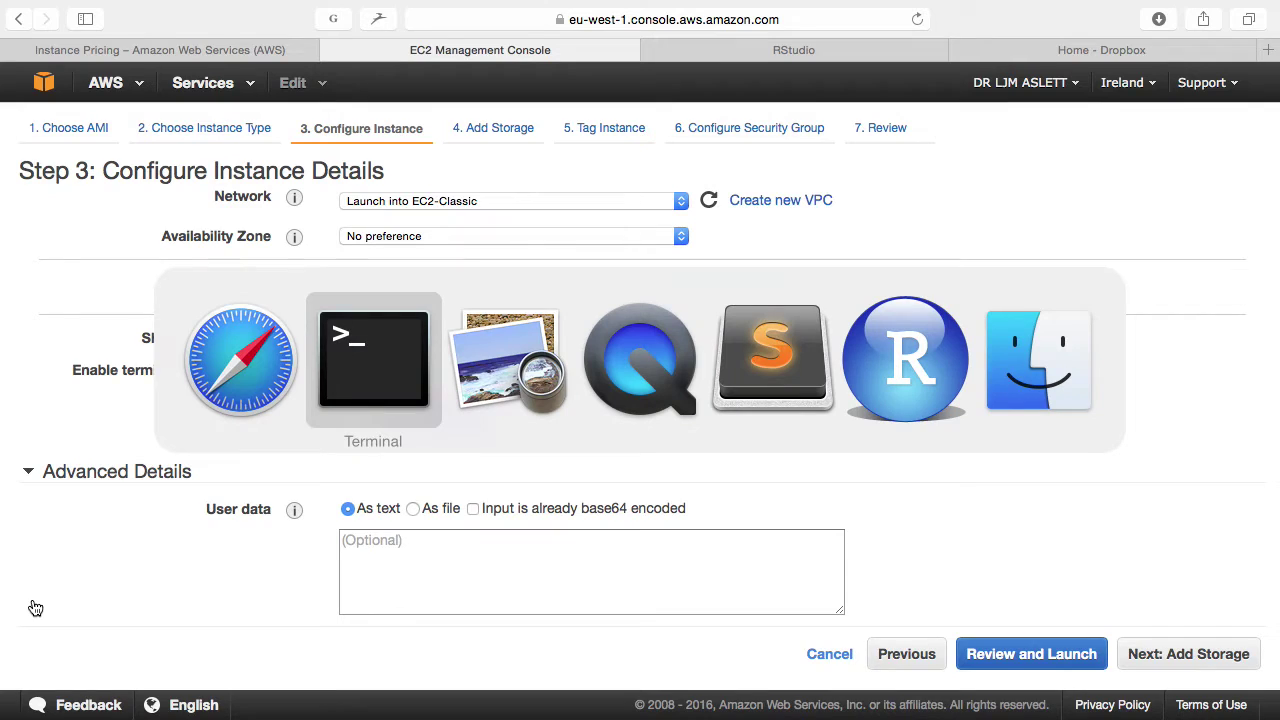
key("super+Tab")
key("super+Tab")
key("super+Tab")
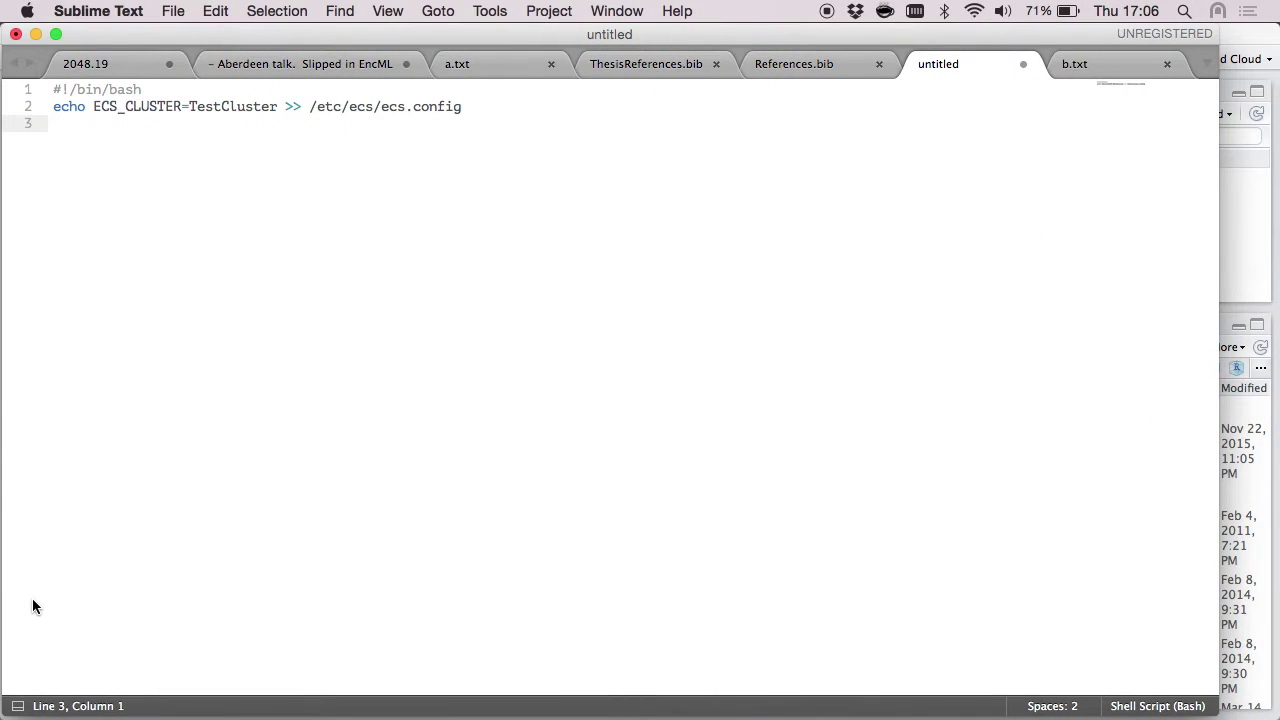
key("super+a")
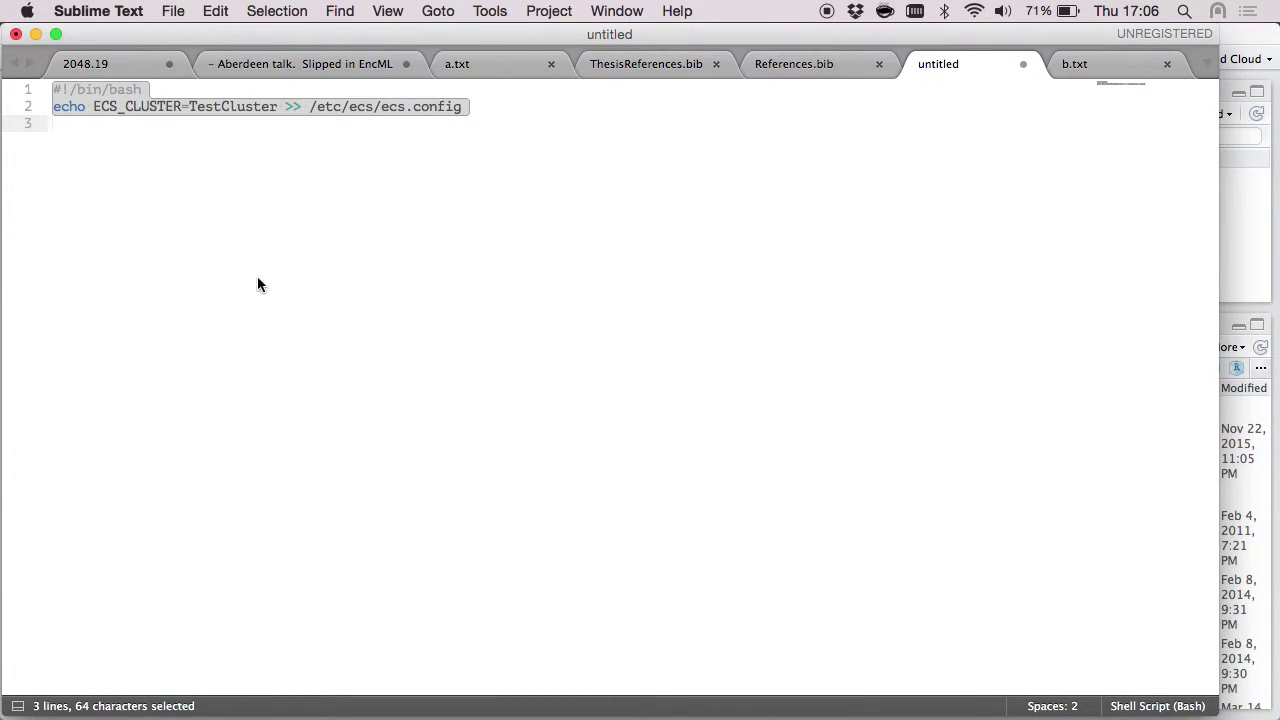
double_click(224, 106)
type("GradLectu")
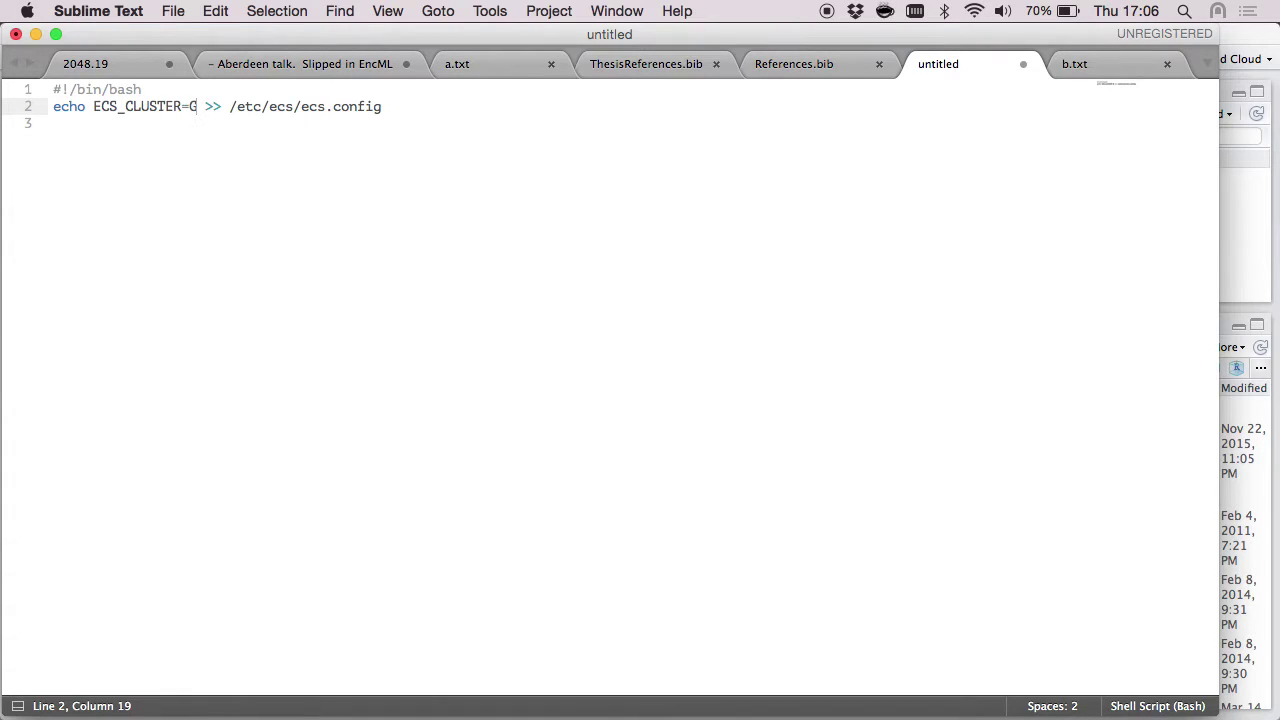
type("re")
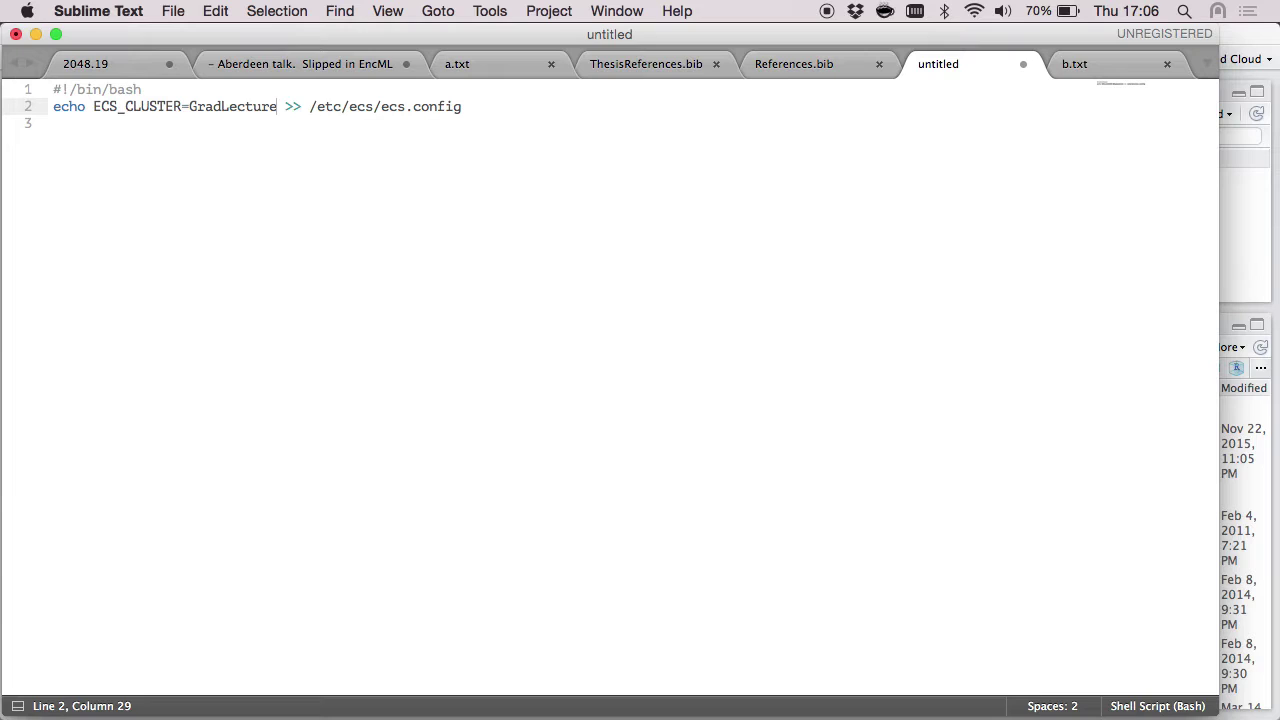
key("super+a")
key("super+c")
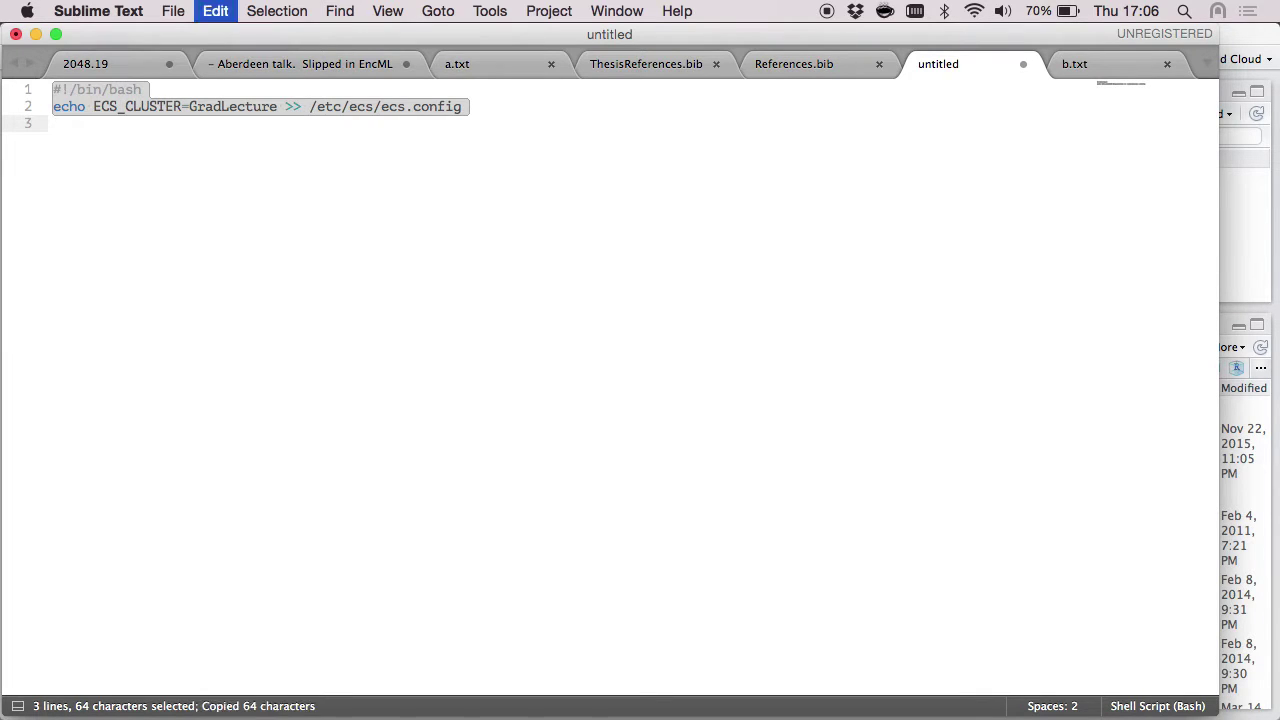
key("super+Tab")
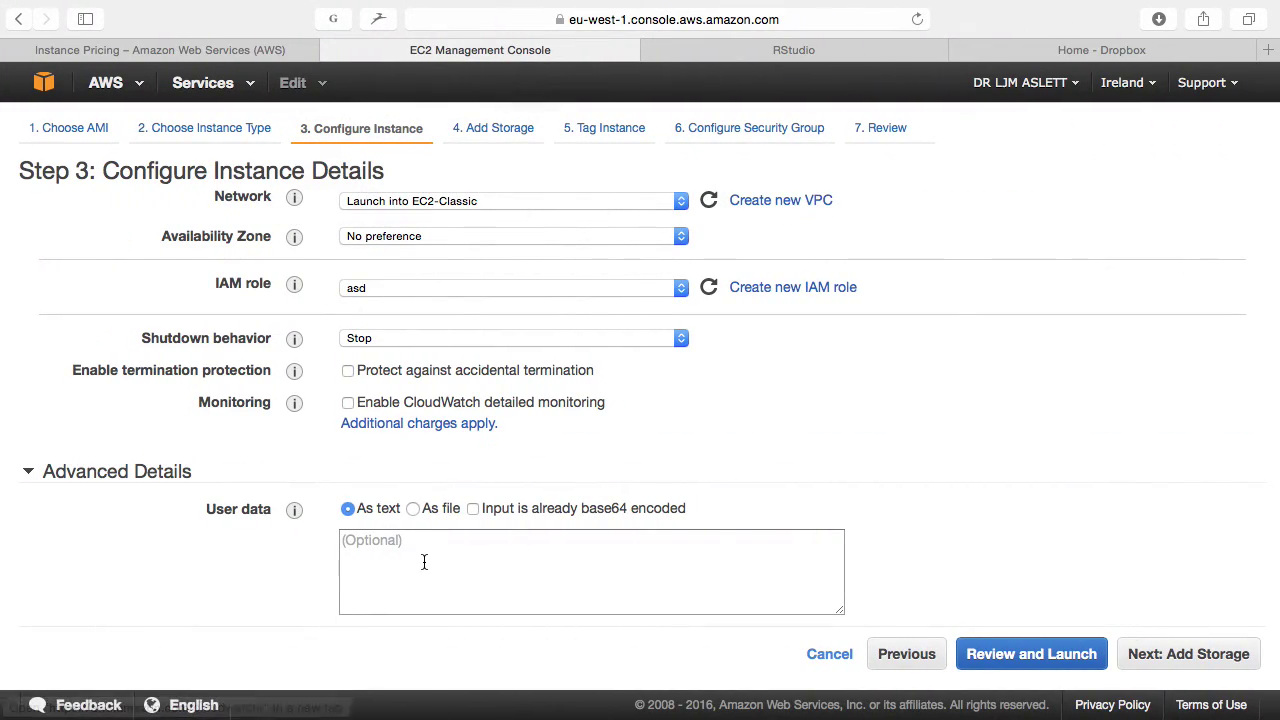
left_click(424, 562)
Step: Paste the GradLecture ECS_CLUSTER bash script into the User data box
key("super+v")
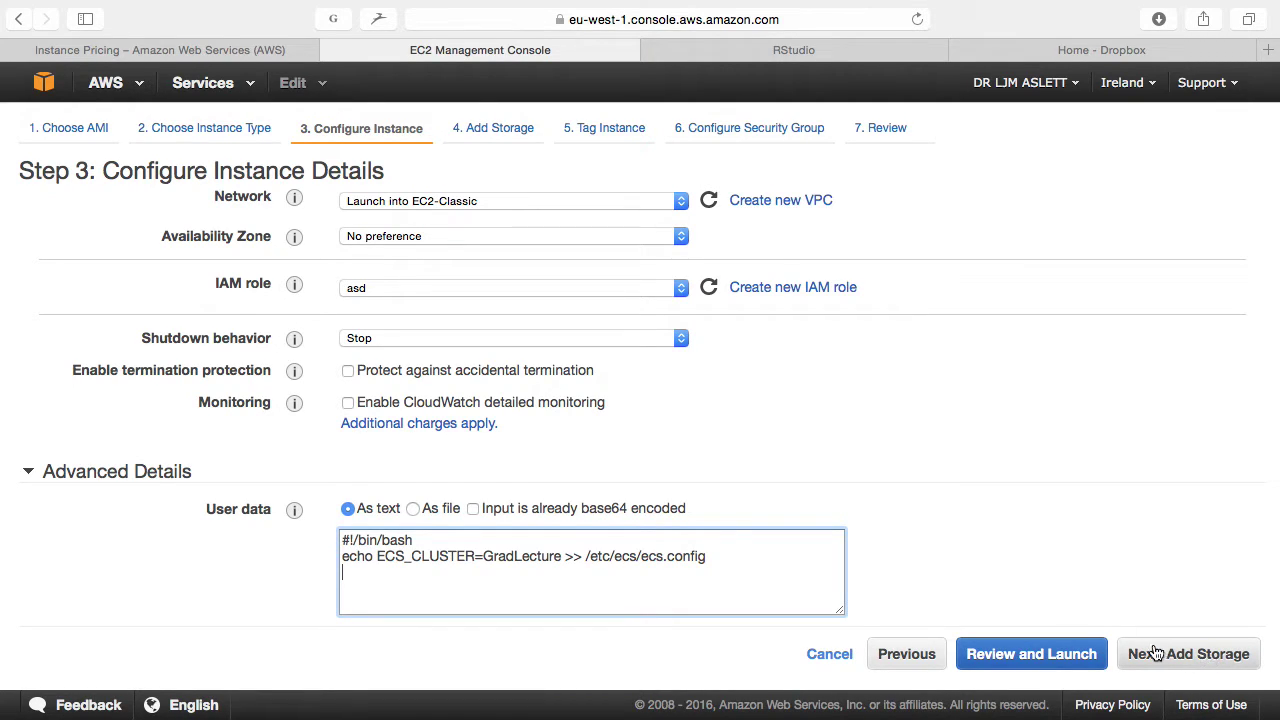
Step: From the review page, edit security groups and select the existing RStudio group
left_click(1078, 655)
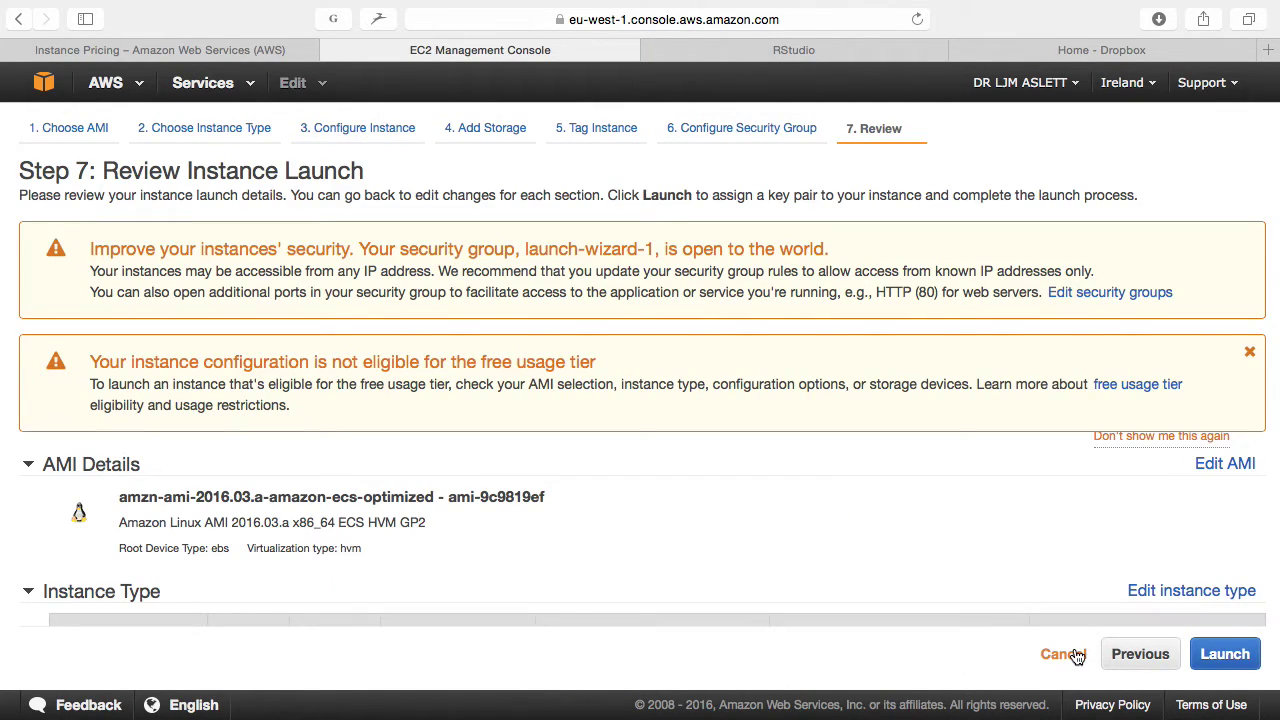
scroll(932, 452, "down", 5)
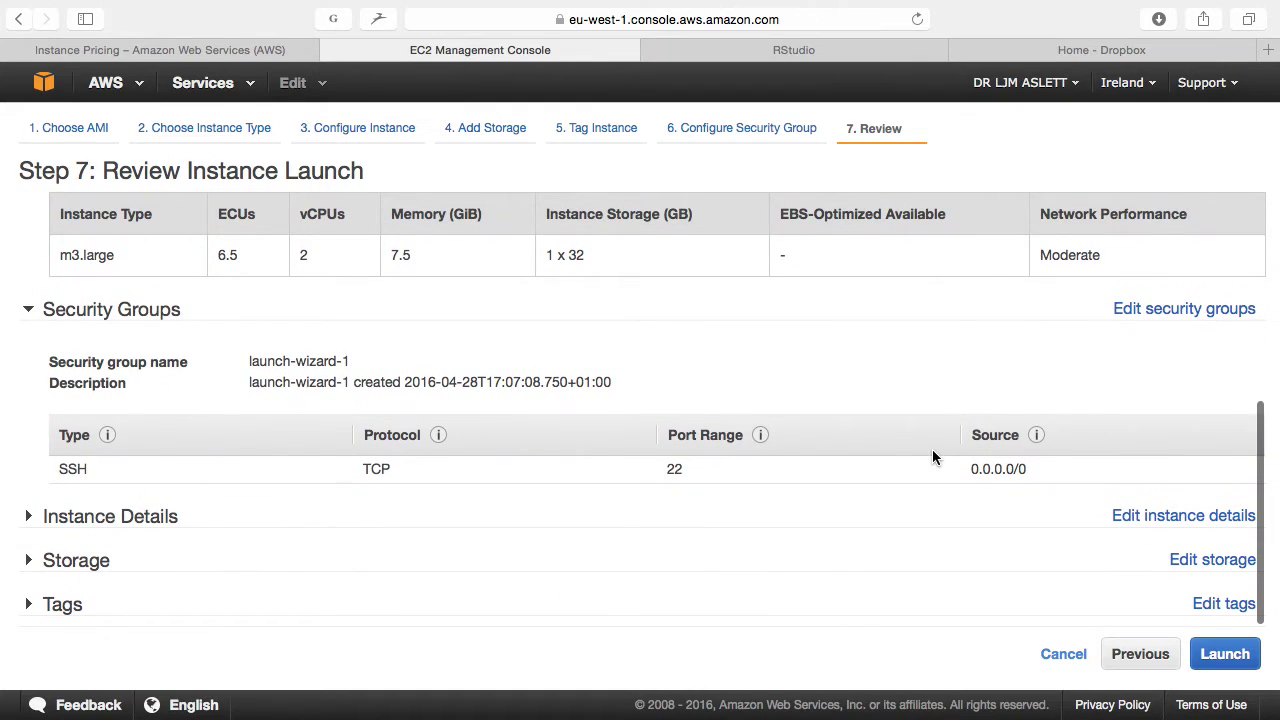
left_click(1167, 310)
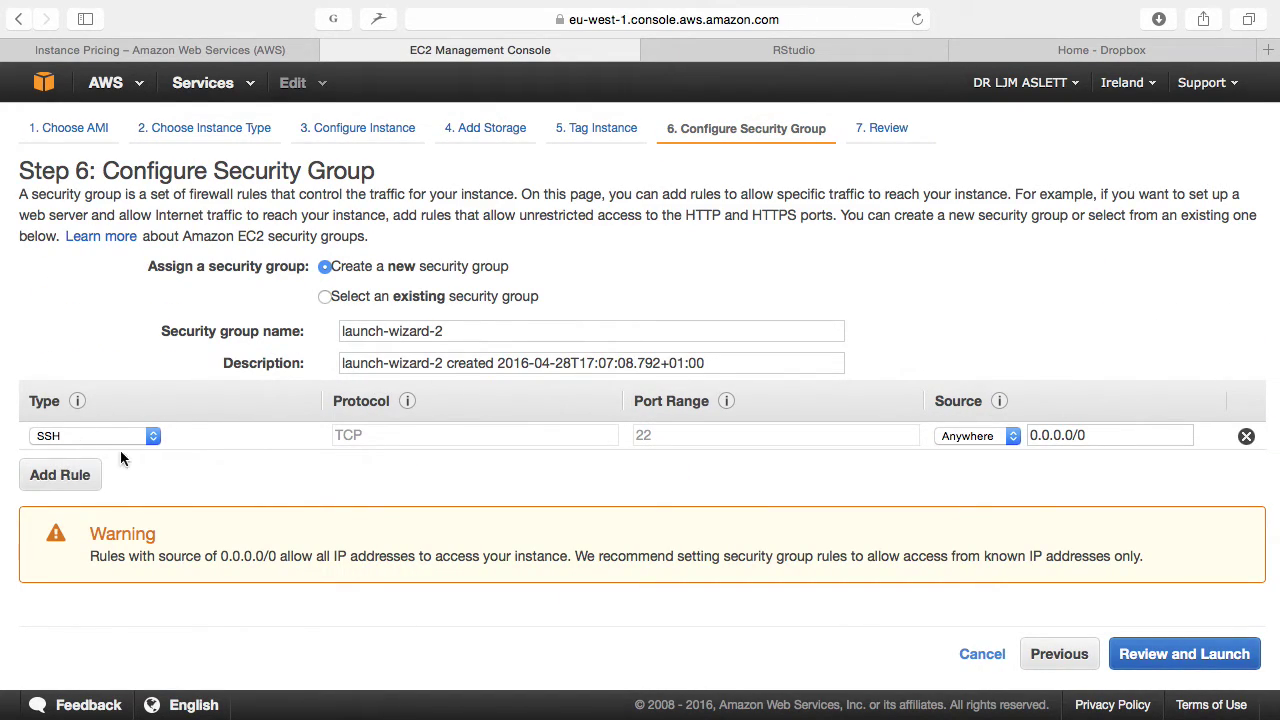
left_click(398, 296)
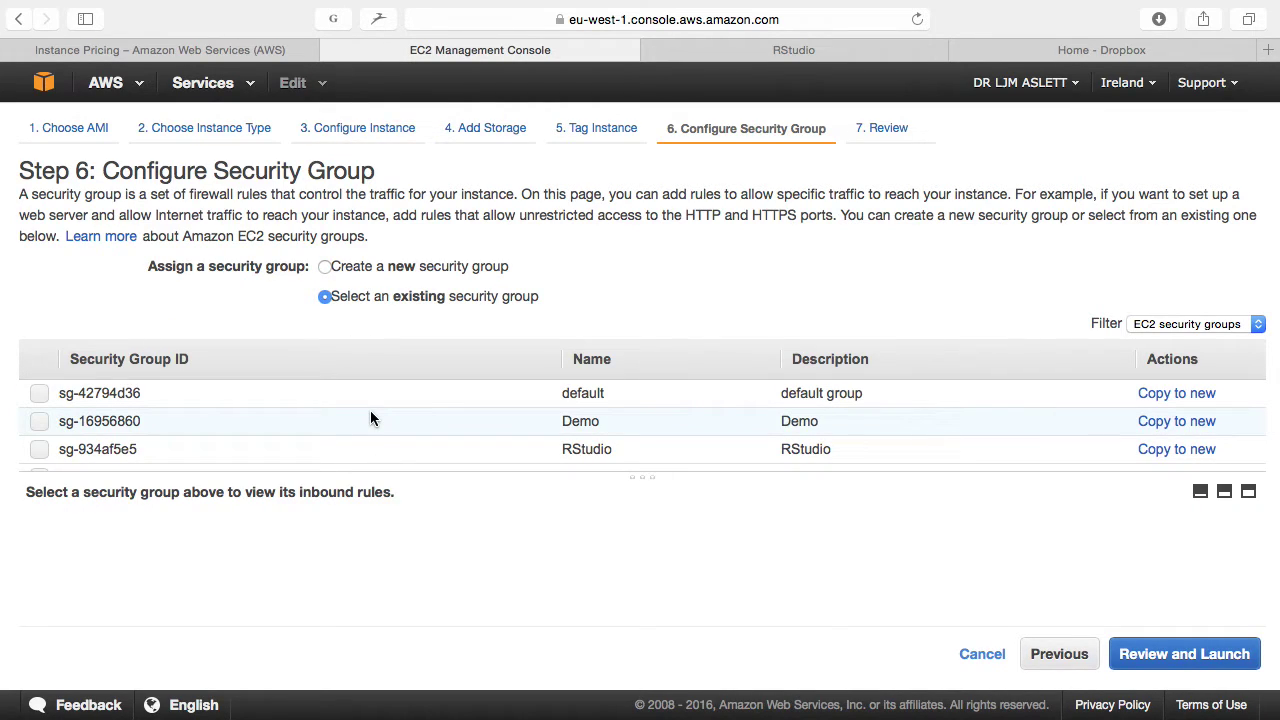
scroll(368, 433, "down", 2)
left_click(333, 428)
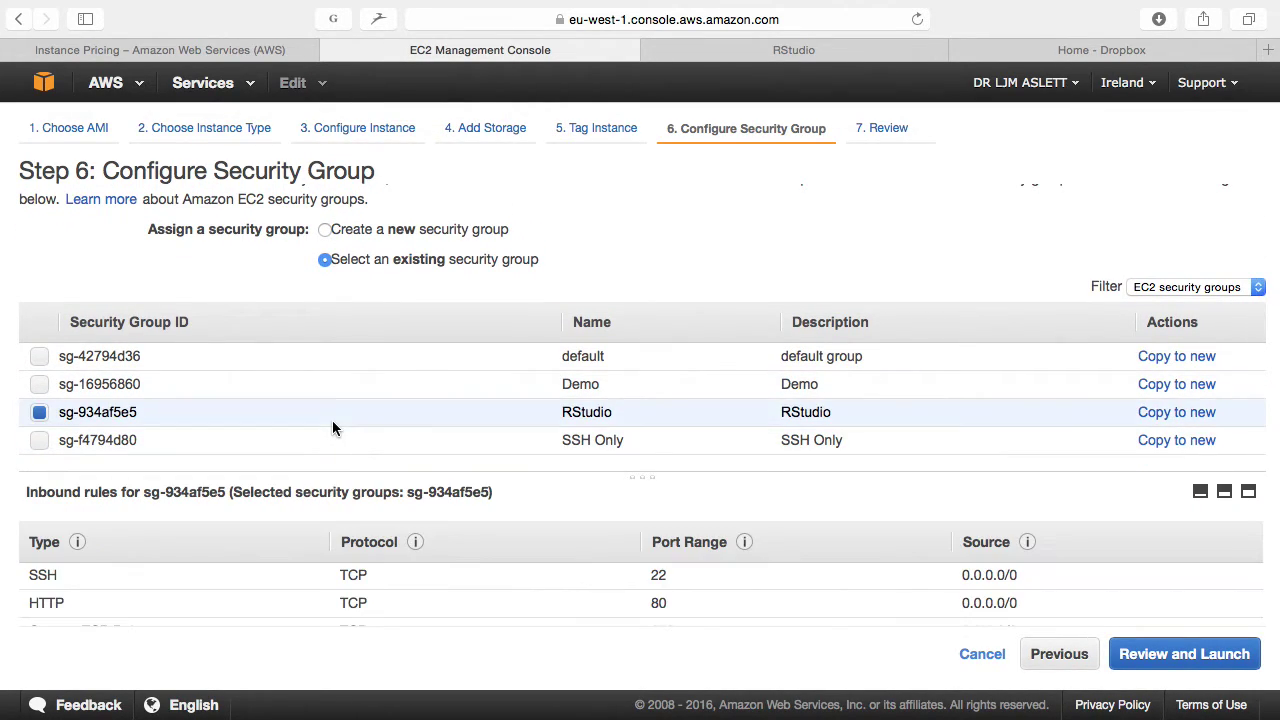
scroll(706, 598, "down", 2)
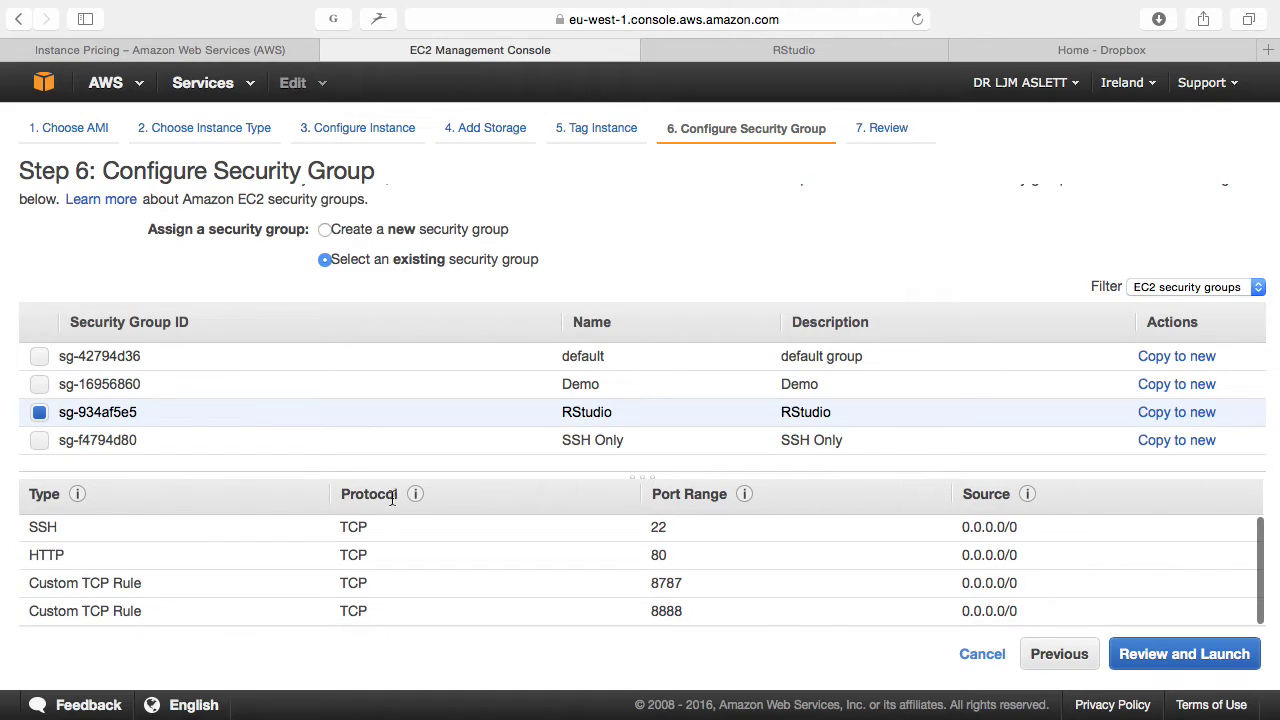
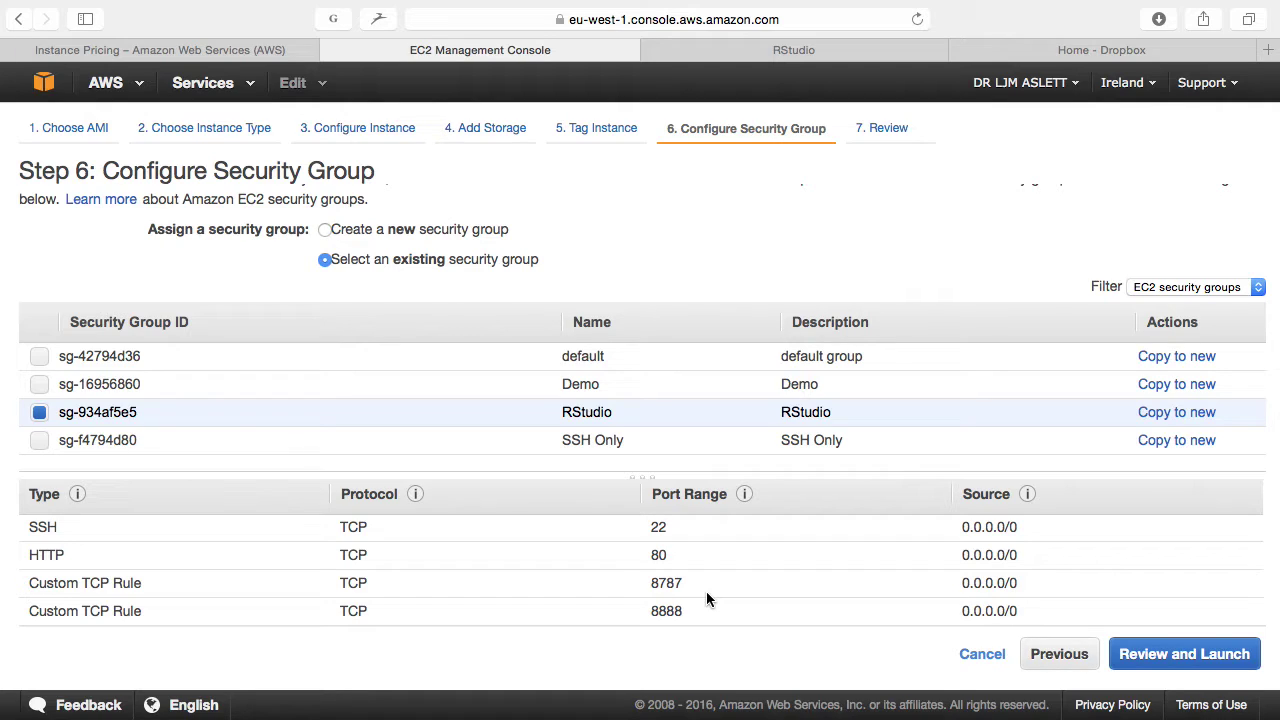
Step: Review the m3.large instance details, then launch it with the eu-west-key key pair acknowledged
left_click(1193, 658)
scroll(886, 330, "down", 10)
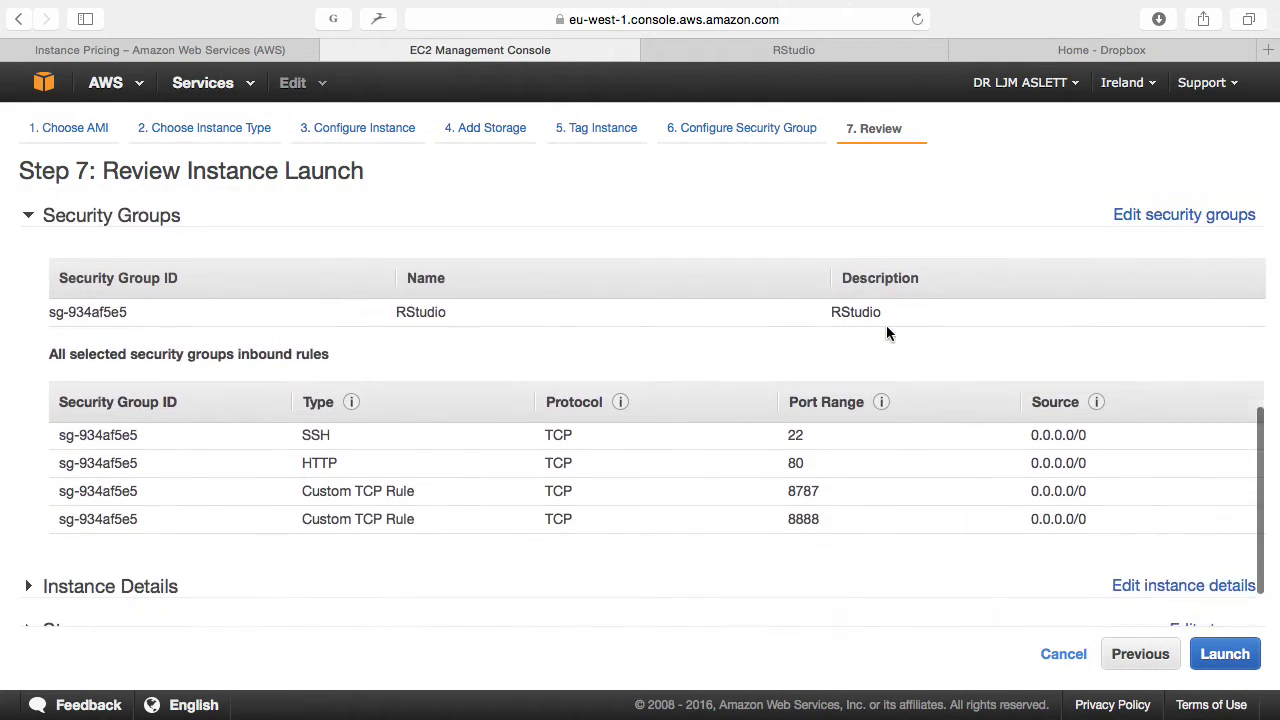
scroll(886, 330, "up", 8)
scroll(886, 333, "up", 1)
scroll(886, 333, "down", 5)
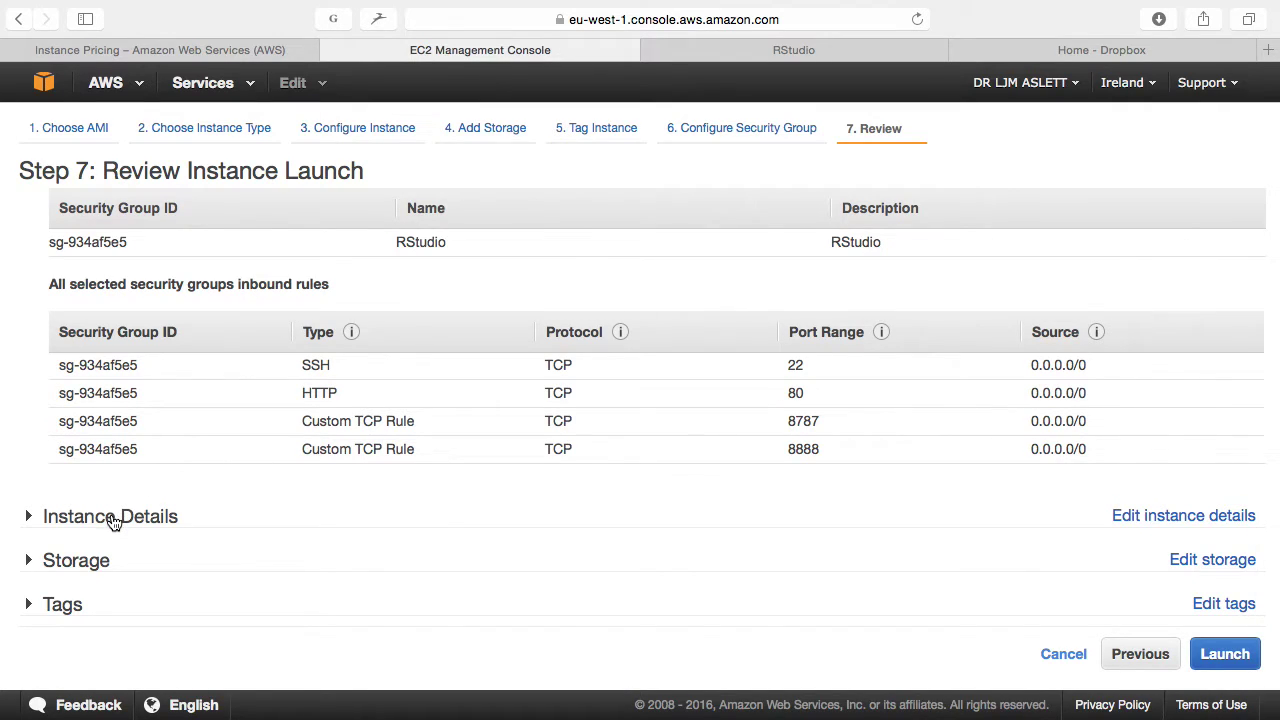
left_click(114, 517)
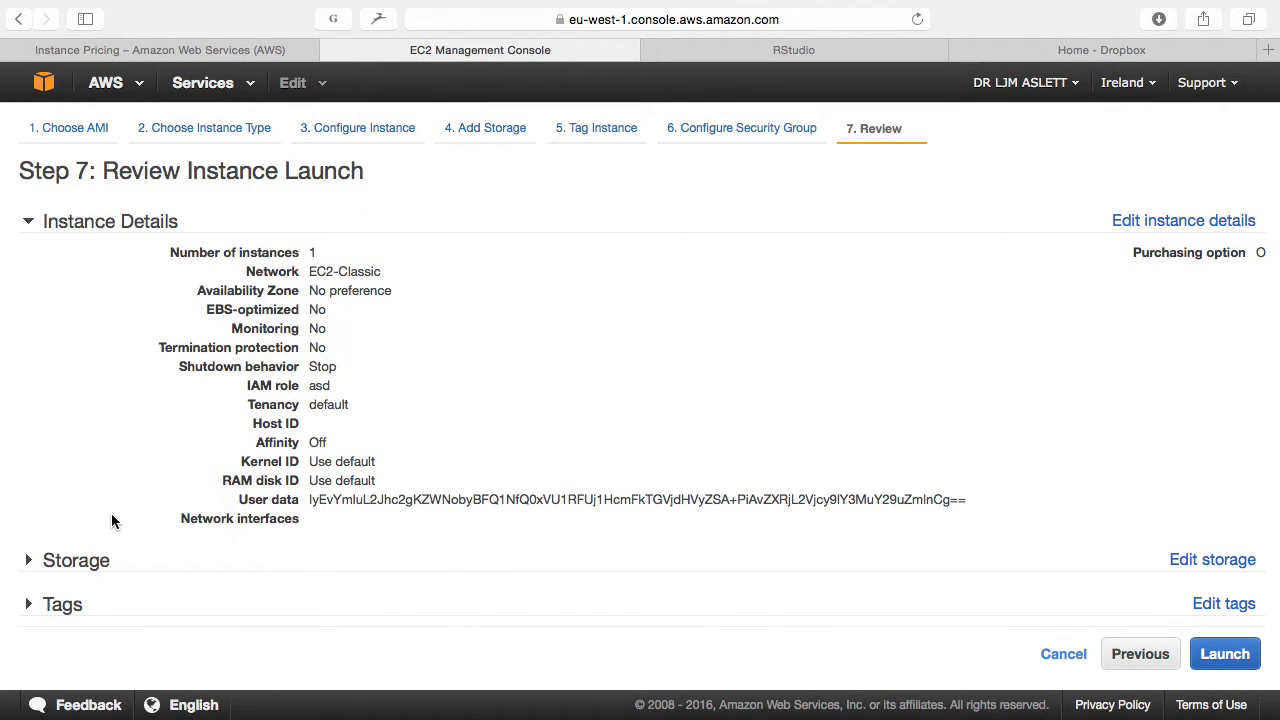
scroll(114, 523, "up", 4)
left_click(1225, 653)
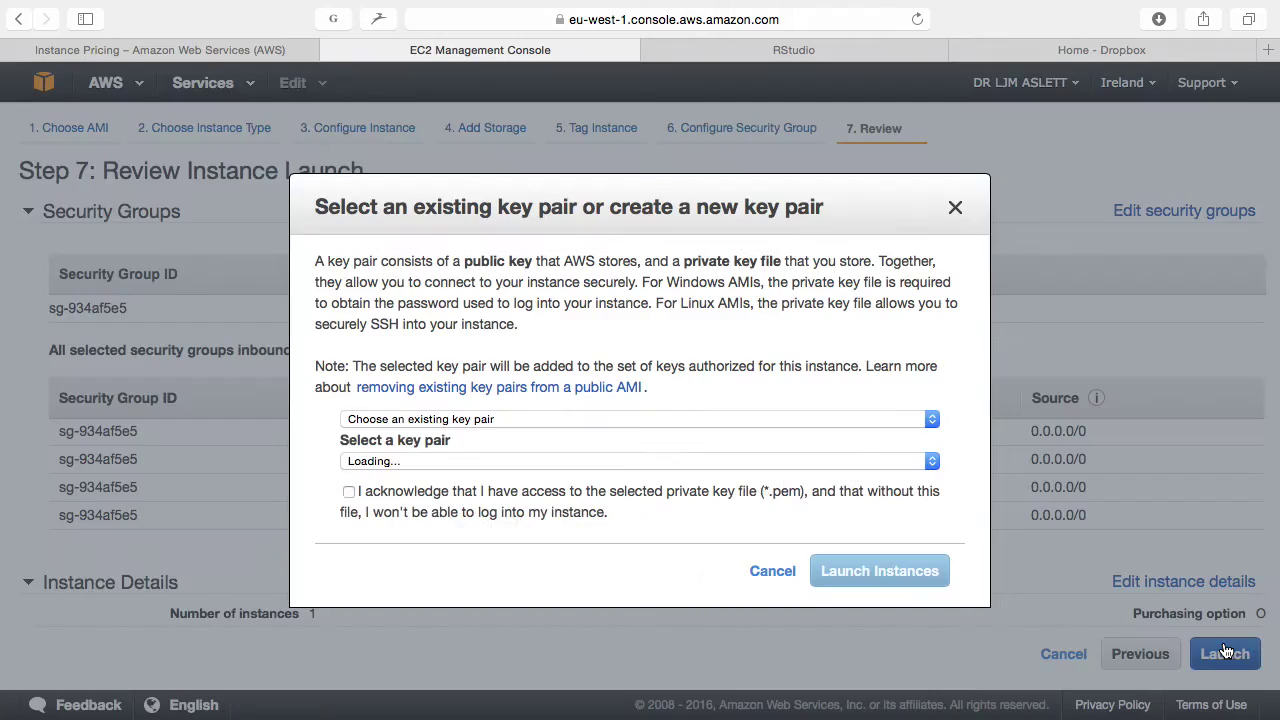
left_click(349, 491)
left_click(918, 571)
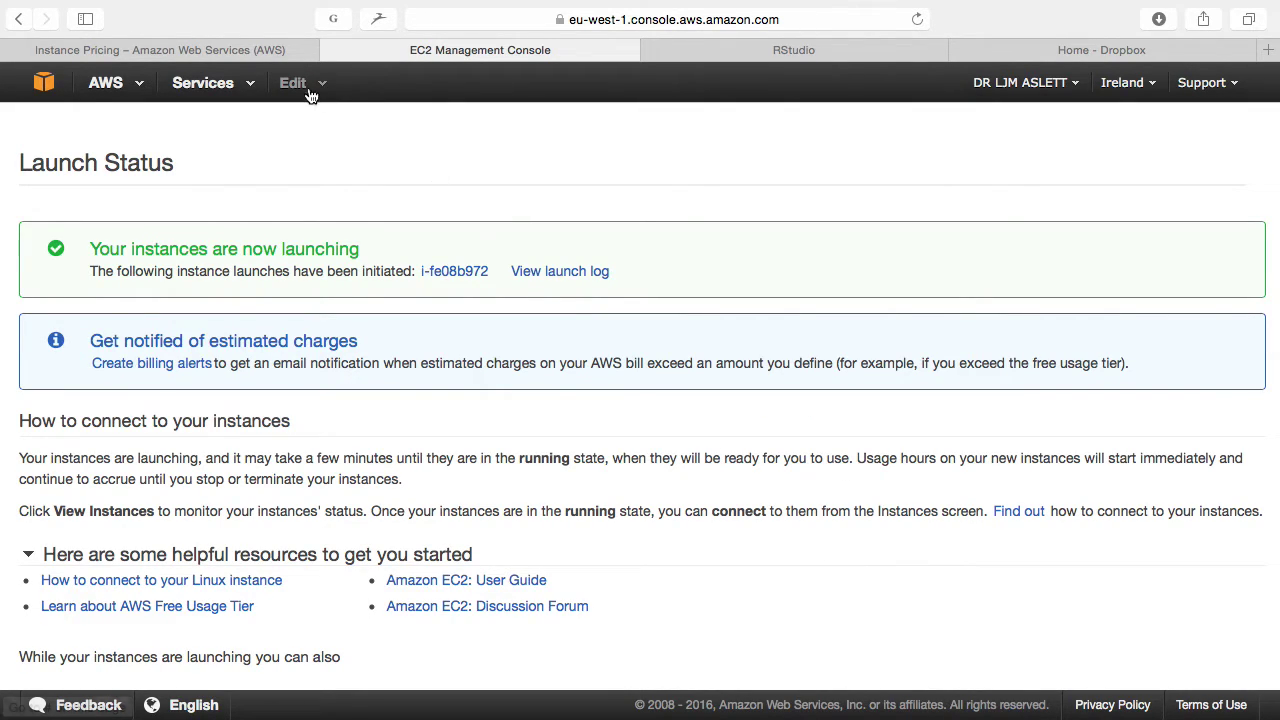
Step: Open the GradLecture cluster in EC2 Container Service and refresh it to check for the new instance
left_click(285, 52)
left_click(380, 55)
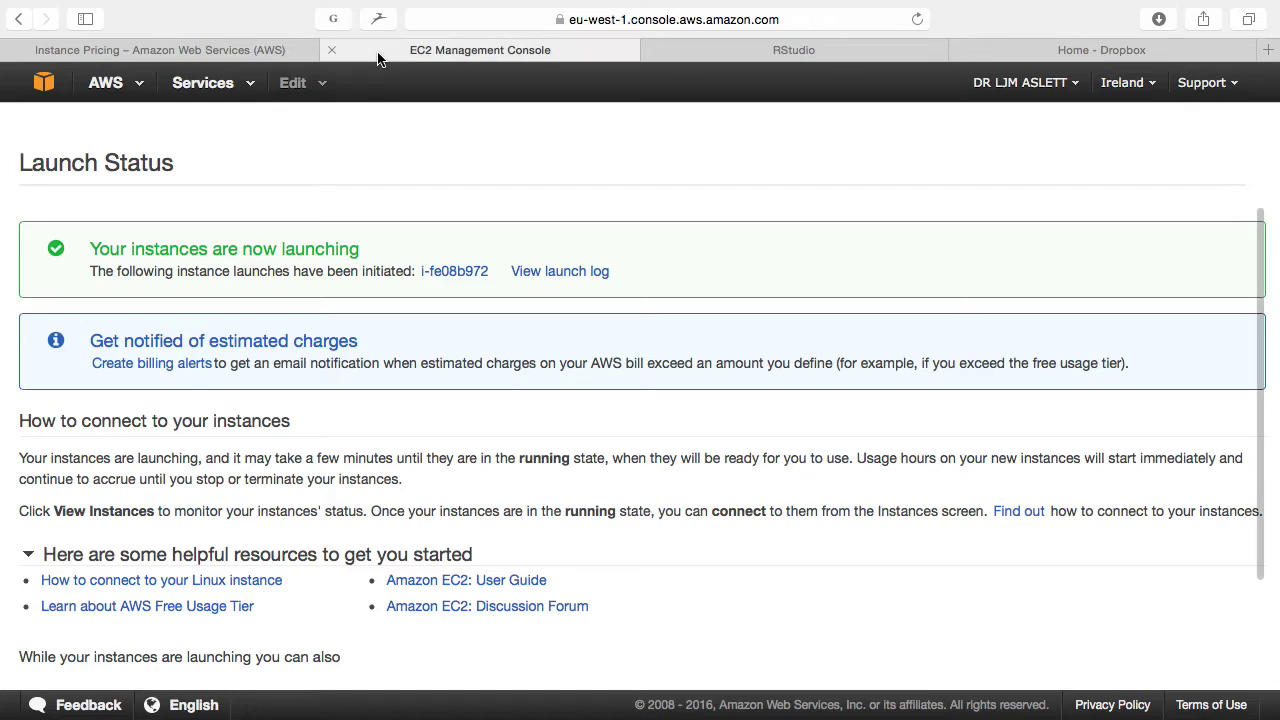
left_click(202, 84)
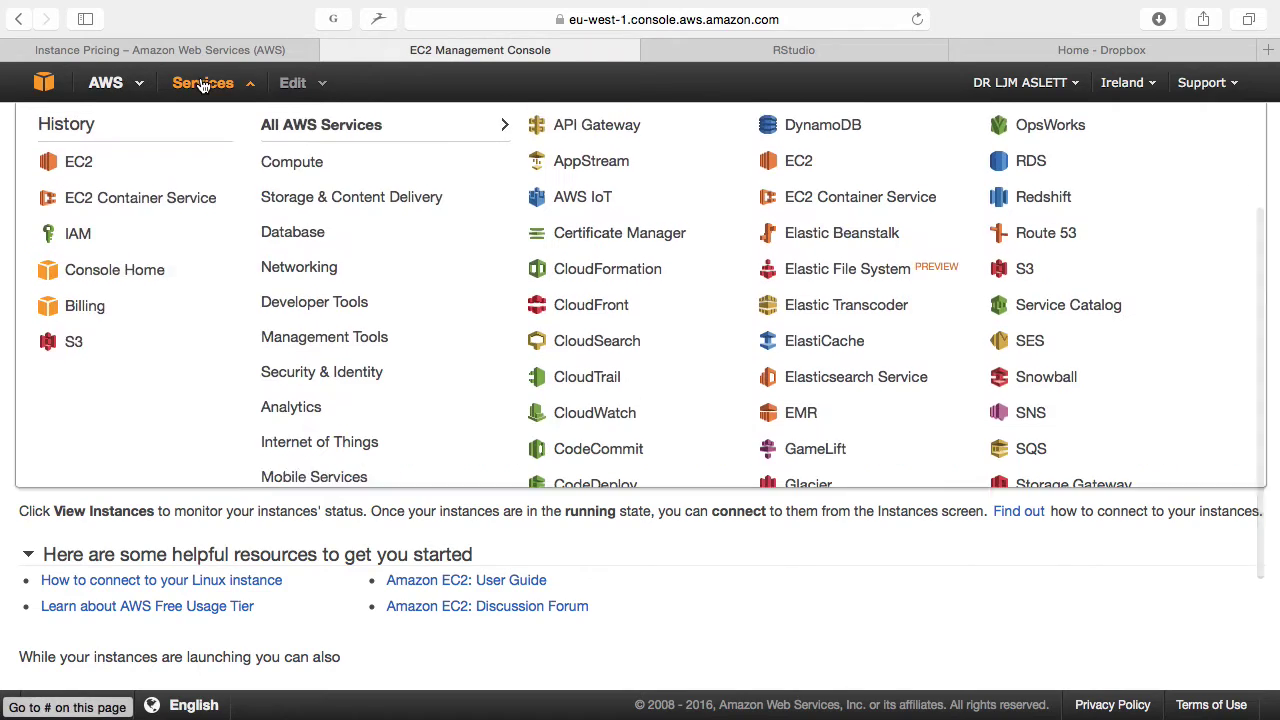
left_click(101, 213)
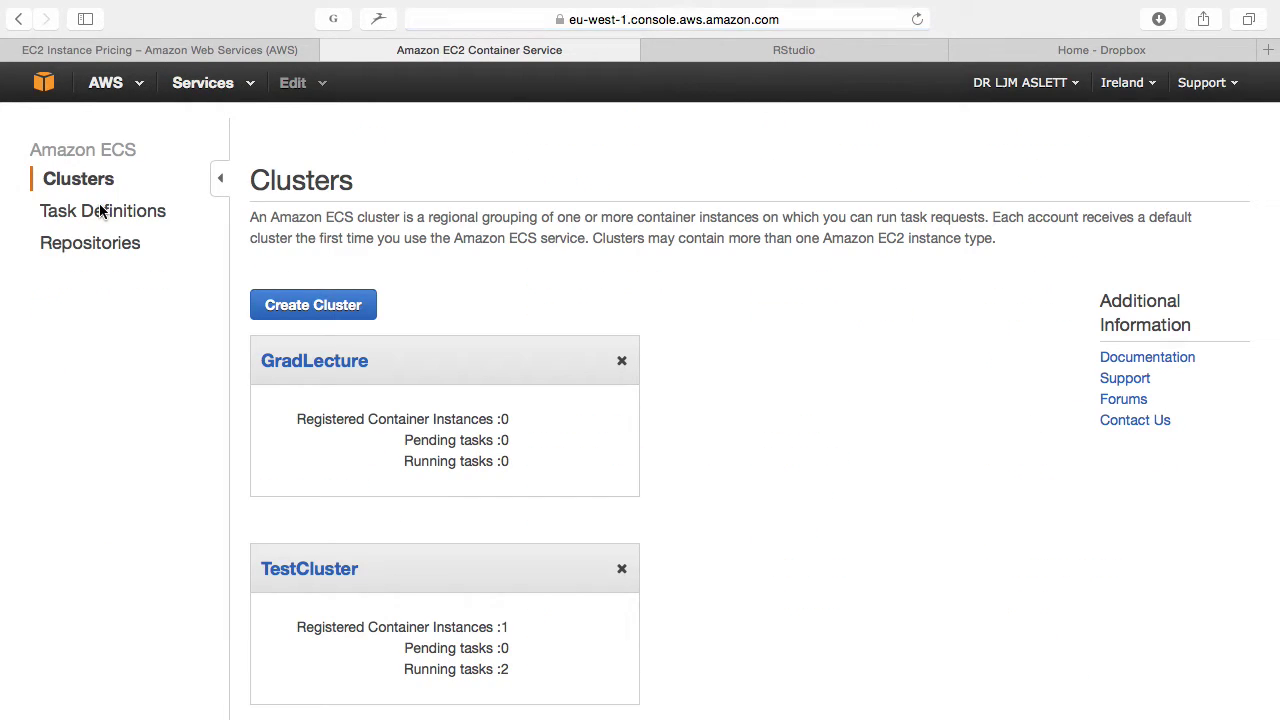
left_click(322, 364)
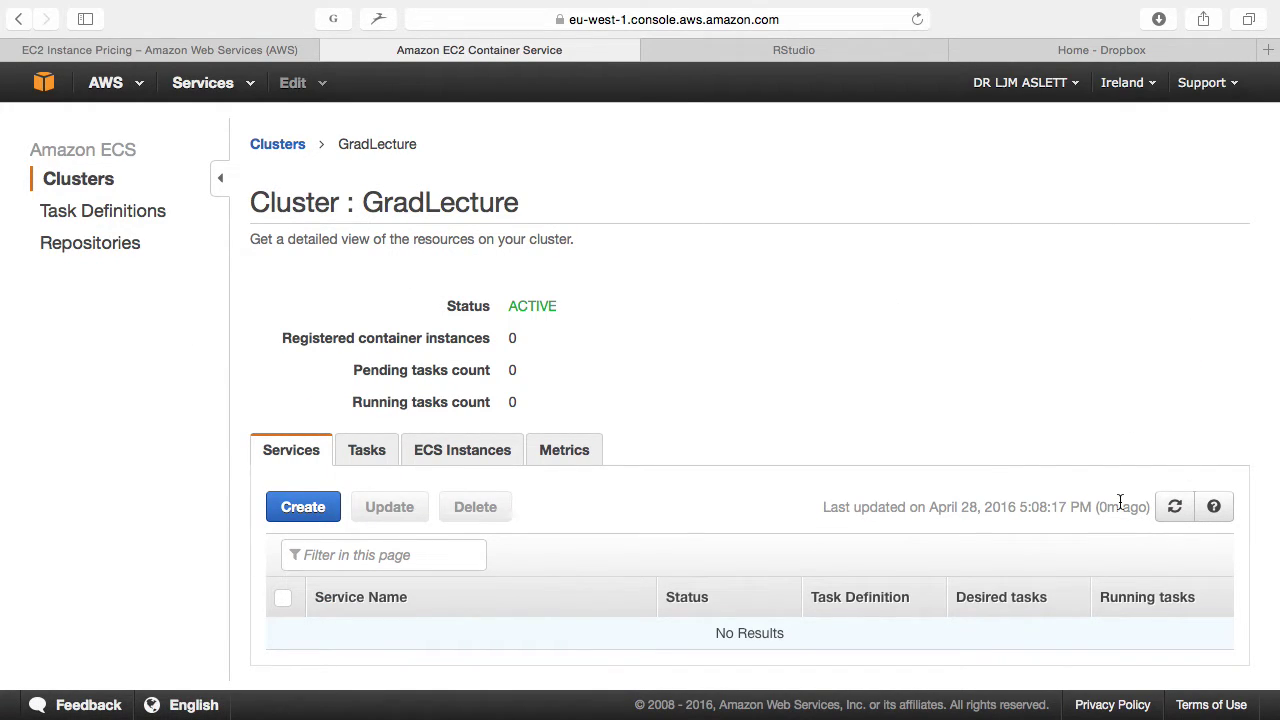
left_click(916, 20)
Step: Open the EC2 instances list and refresh it twice
left_click(212, 86)
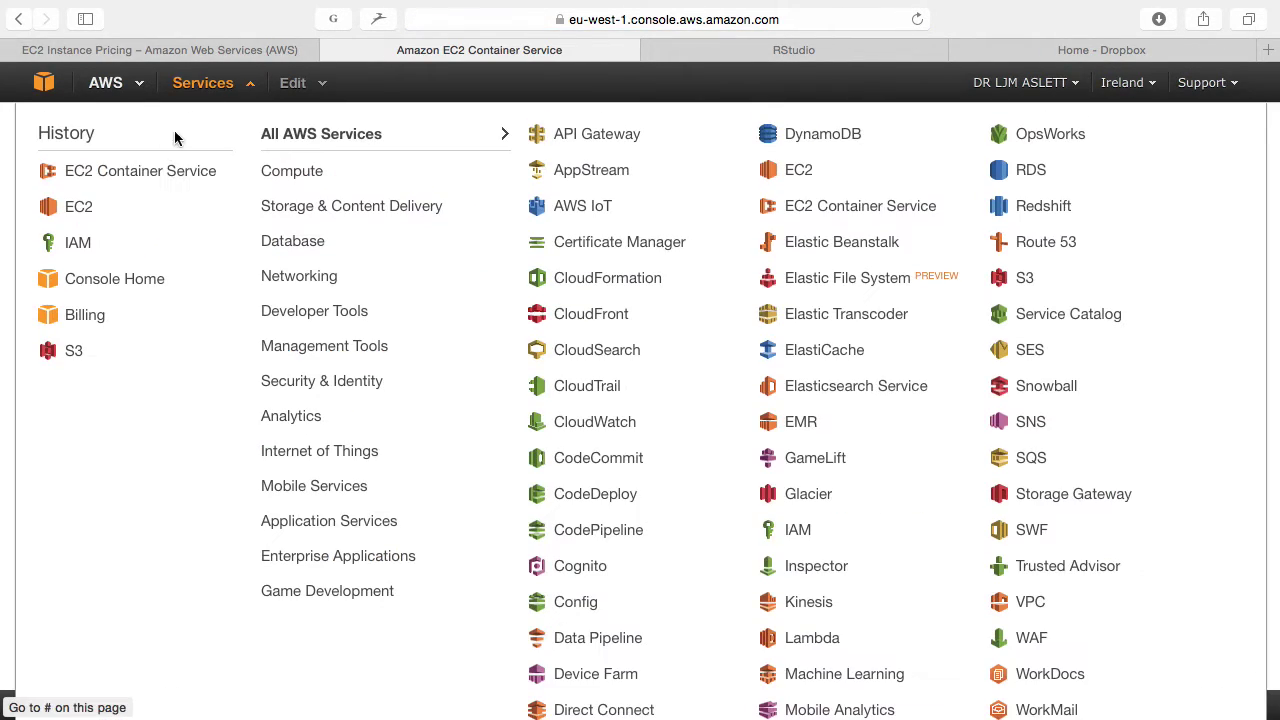
left_click(80, 207)
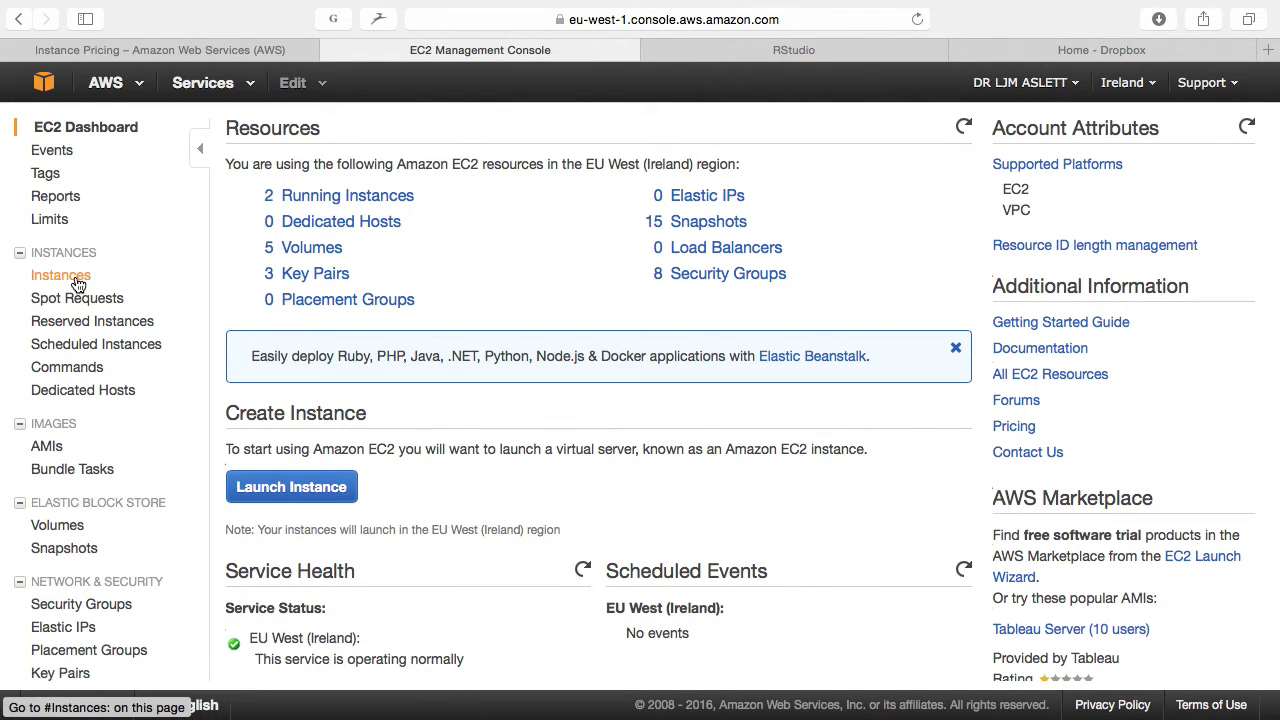
left_click(75, 275)
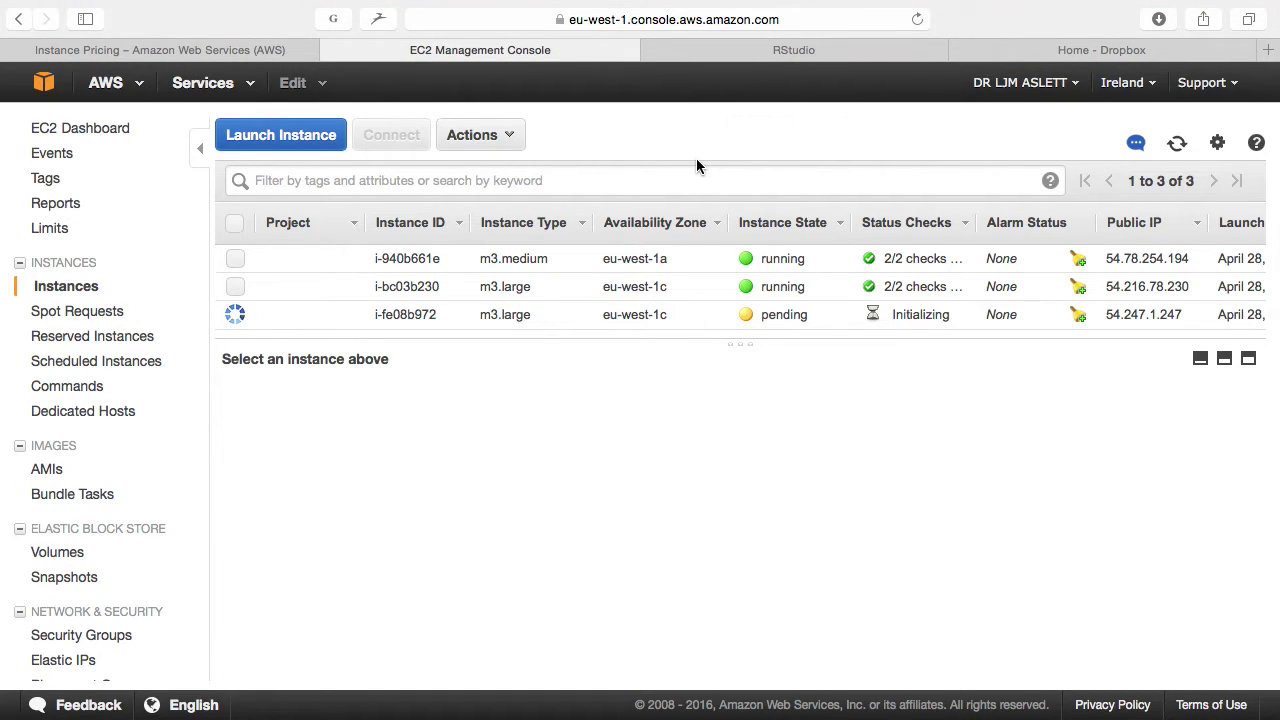
left_click(1177, 143)
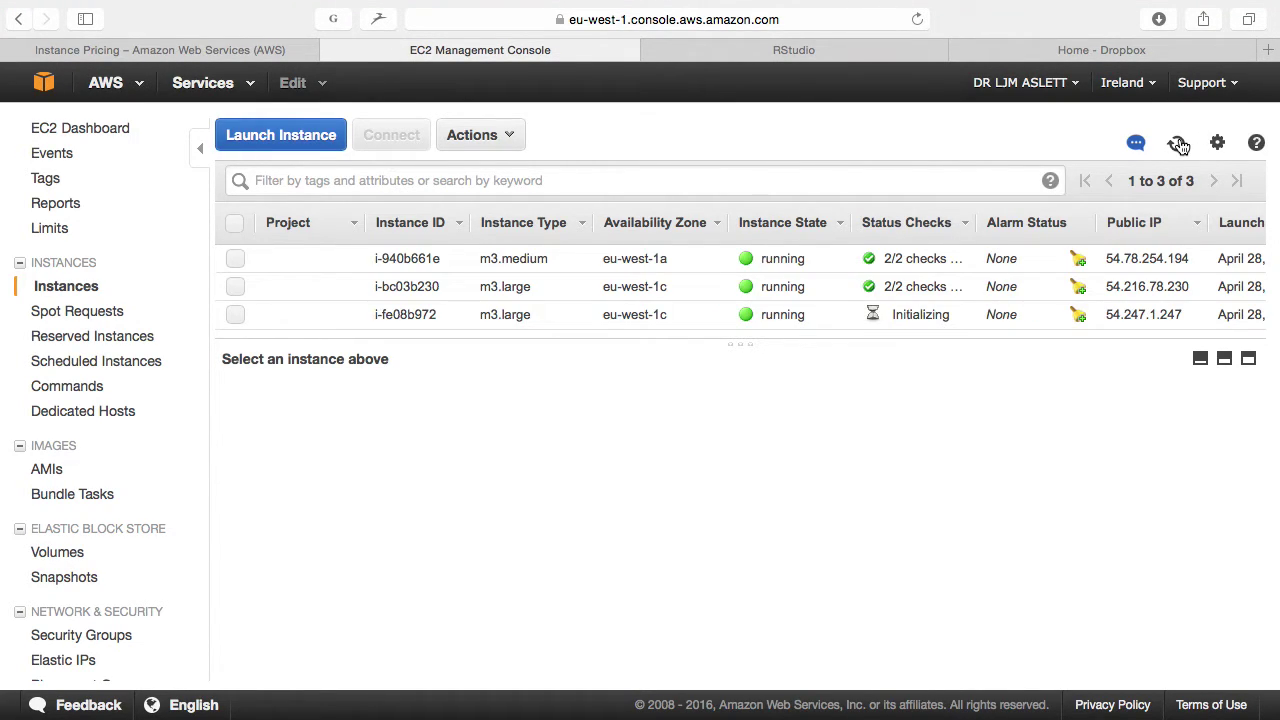
left_click(1177, 143)
Step: Reload the GradLecture cluster page repeatedly for registrations, then return to the EC2 dashboard
left_click(246, 85)
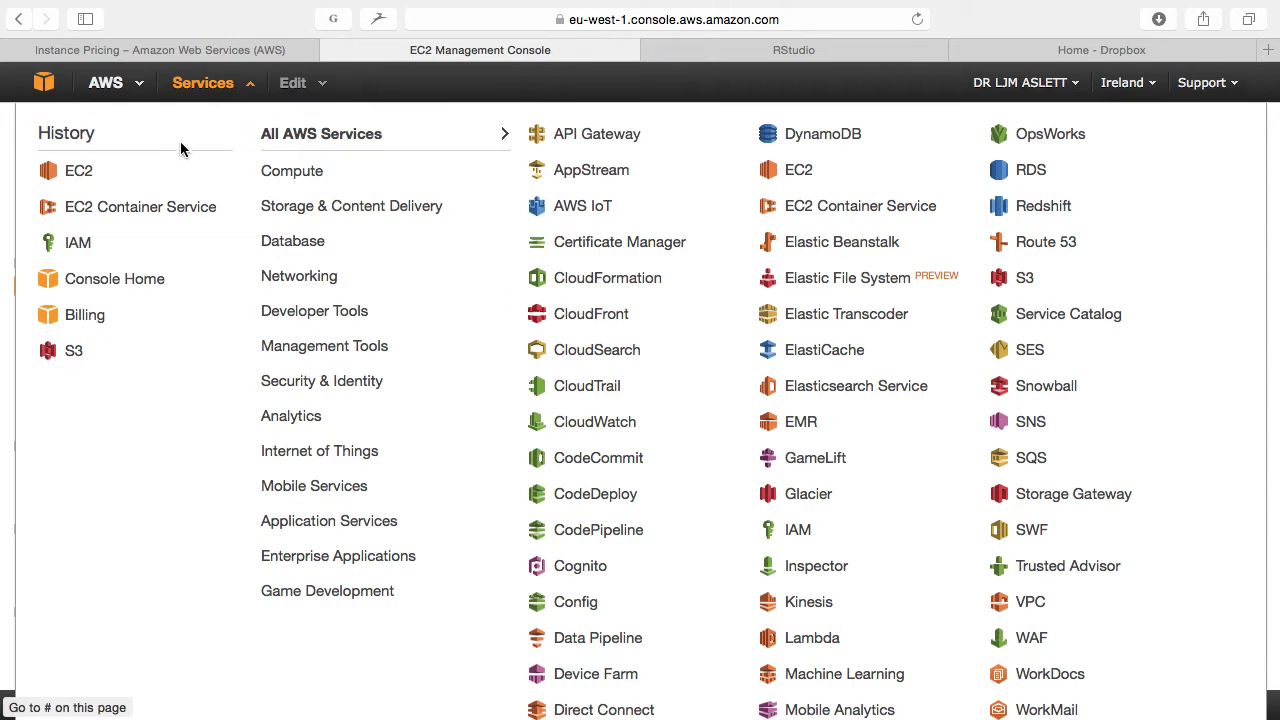
left_click(137, 205)
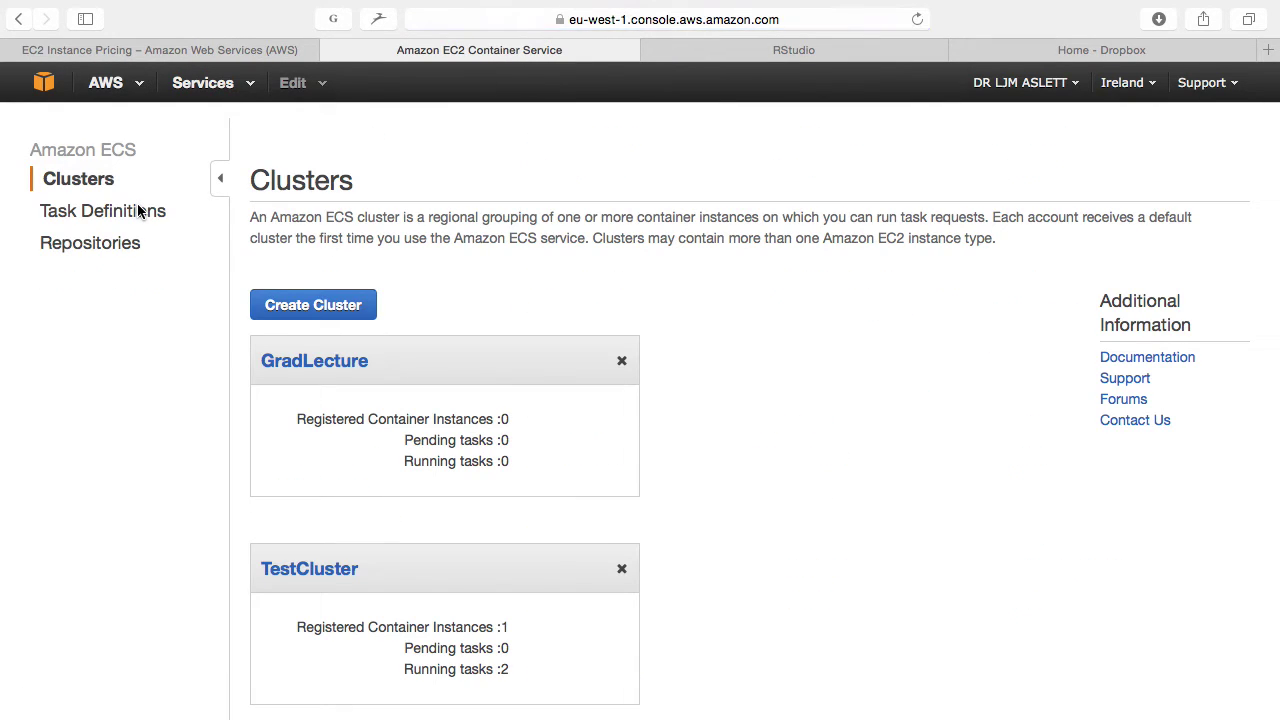
left_click(301, 362)
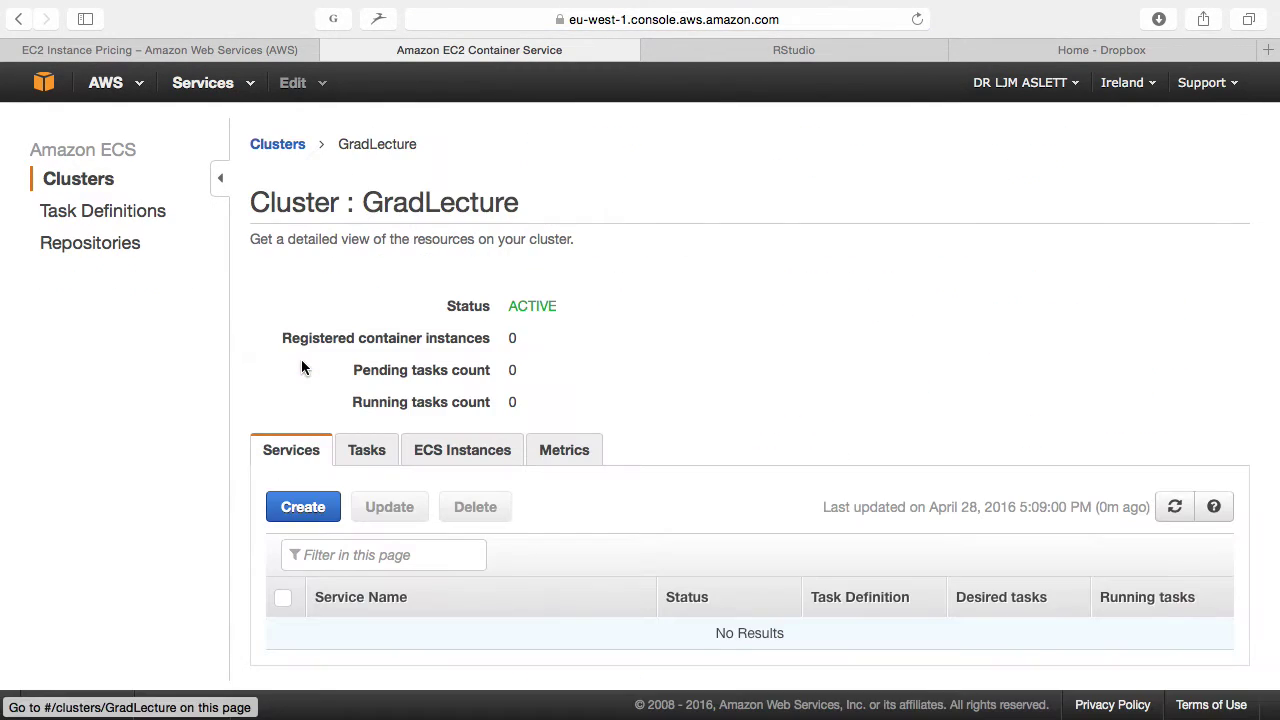
left_click(918, 20)
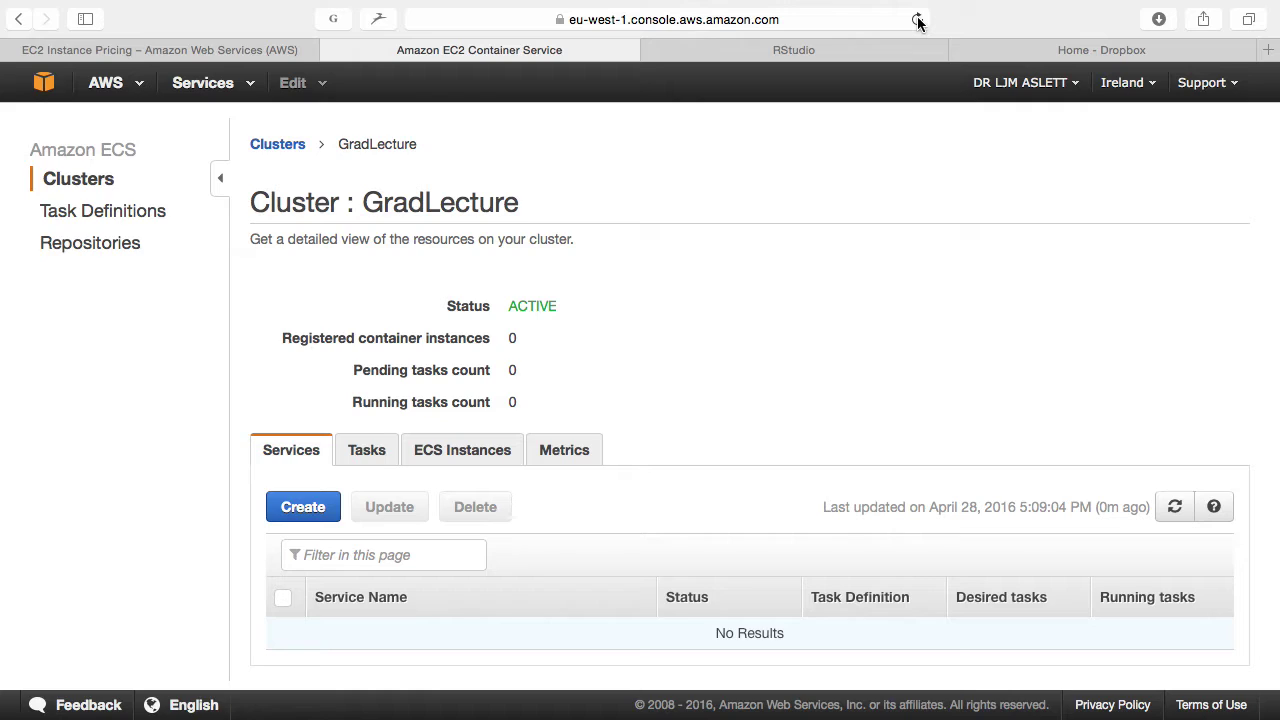
left_click(918, 20)
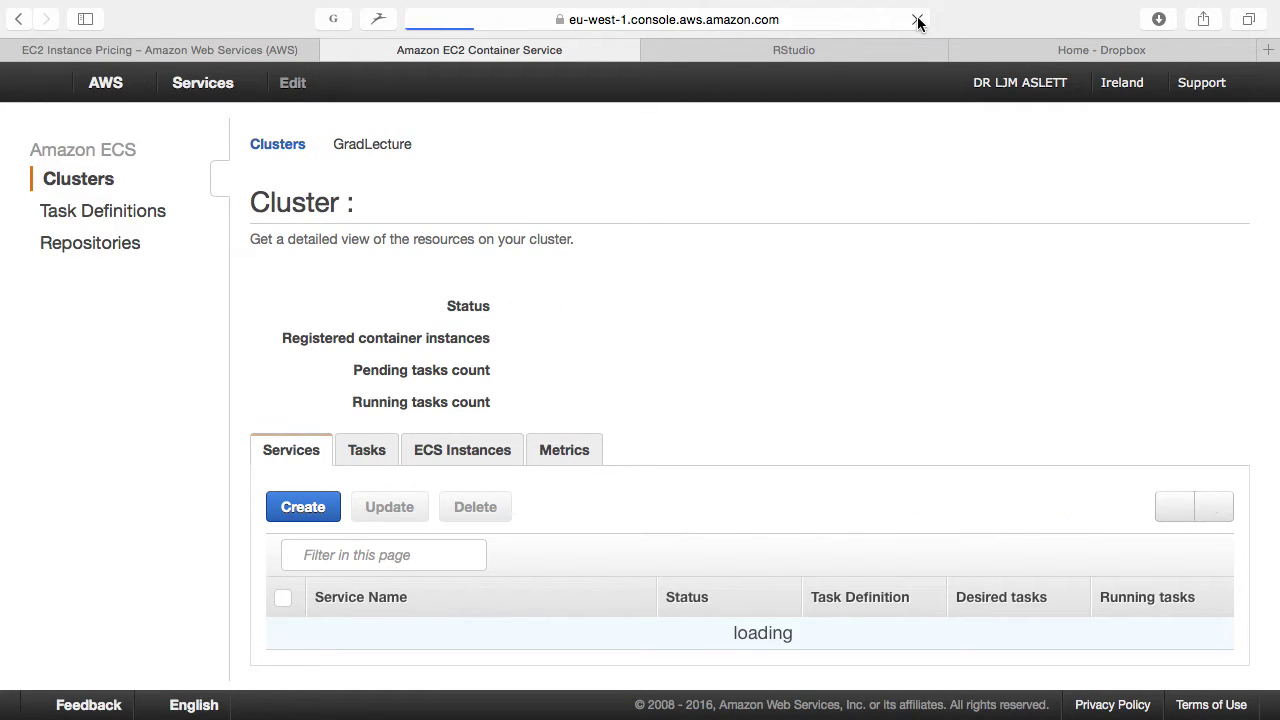
left_click(918, 20)
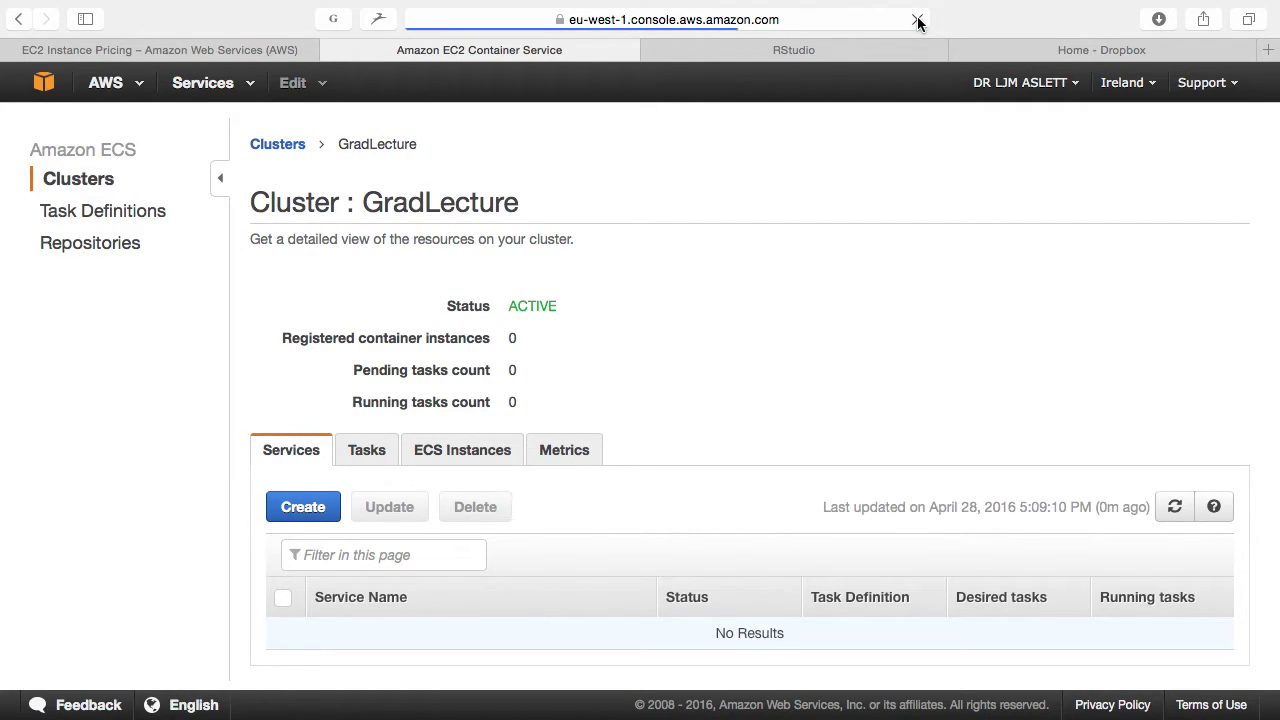
left_click(918, 20)
left_click(918, 20)
left_click(918, 20)
left_click(918, 20)
left_click(918, 20)
left_click(210, 86)
left_click(86, 208)
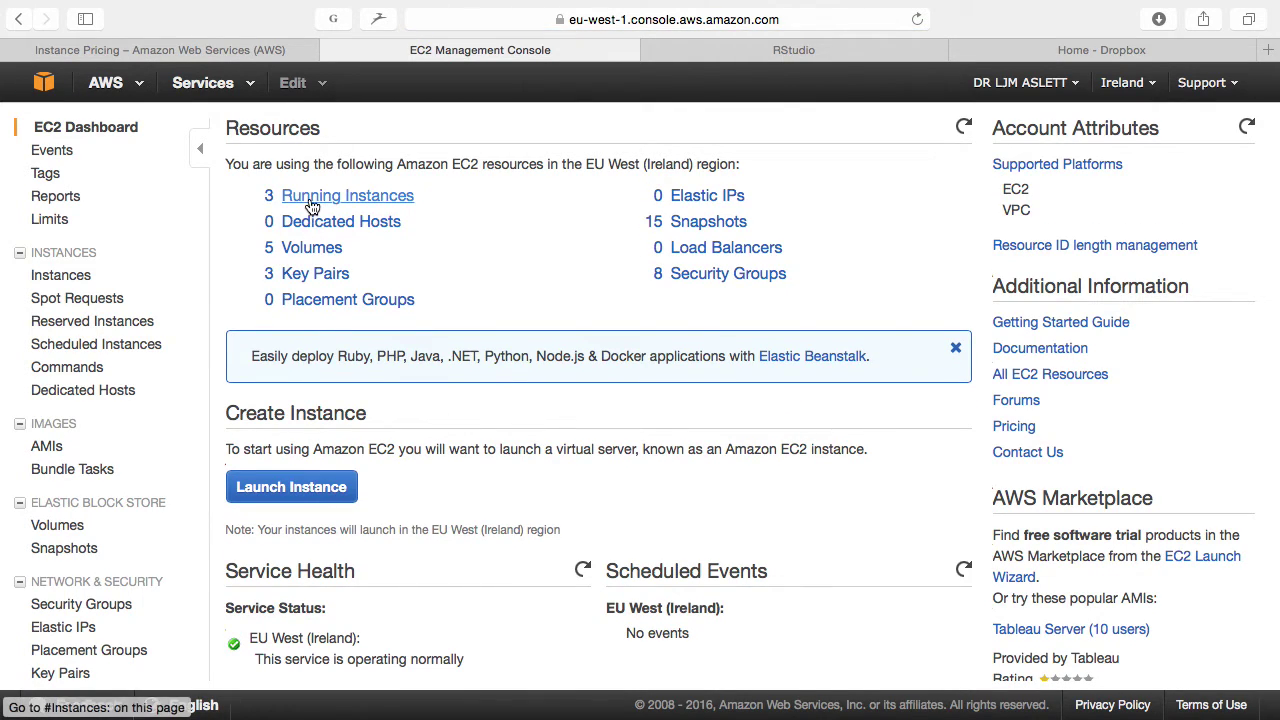
Step: Inspect the newly launched instance's details in the running instances list and refresh it
left_click(309, 196)
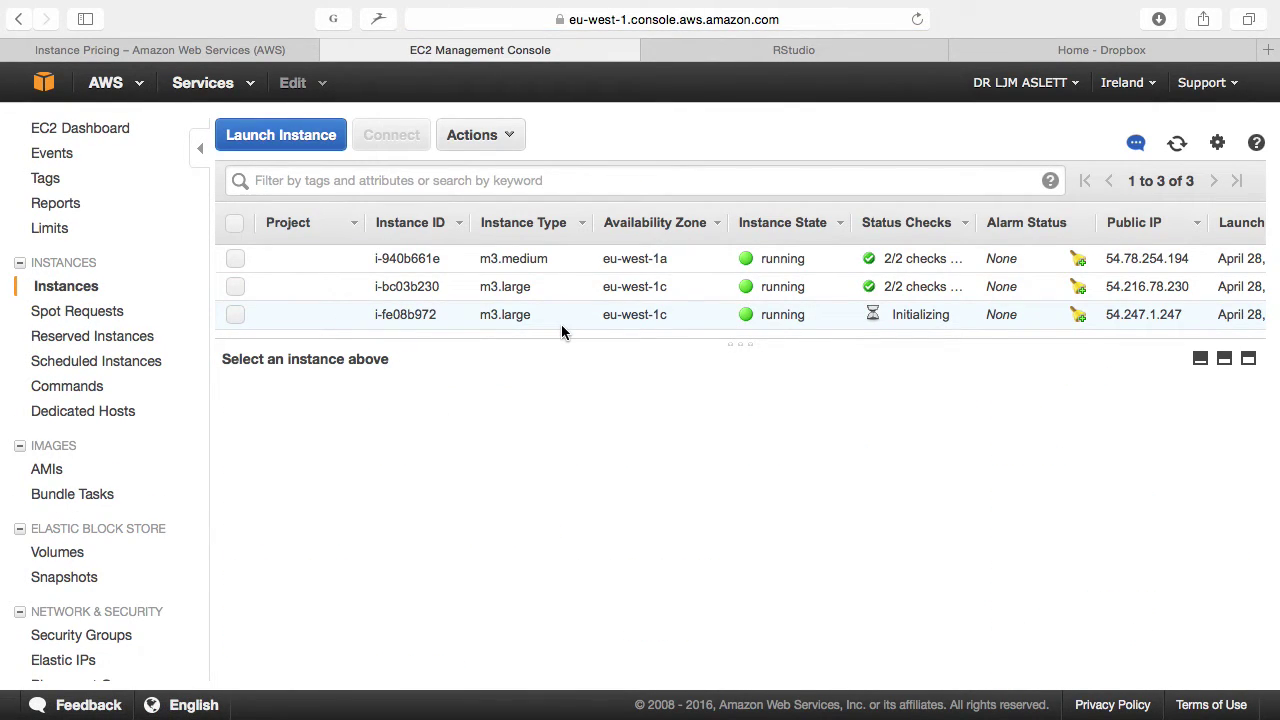
left_click(561, 324)
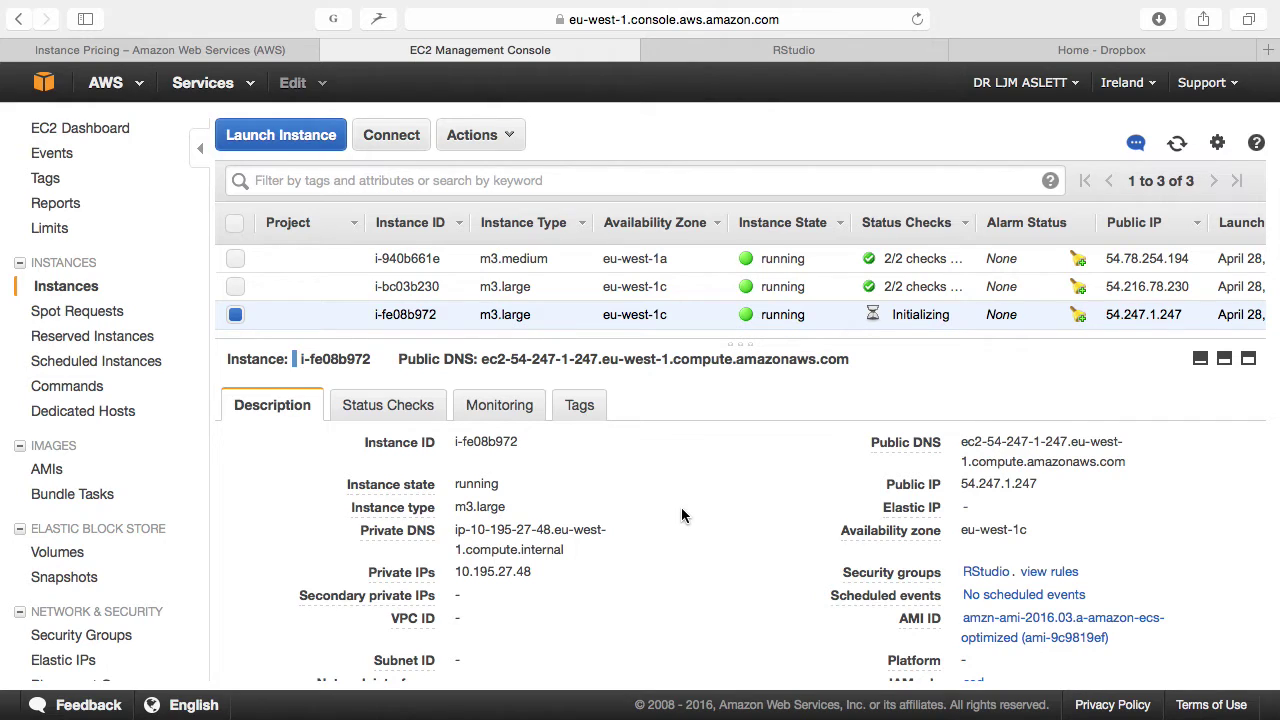
scroll(681, 507, "down", 1)
scroll(681, 510, "down", 10)
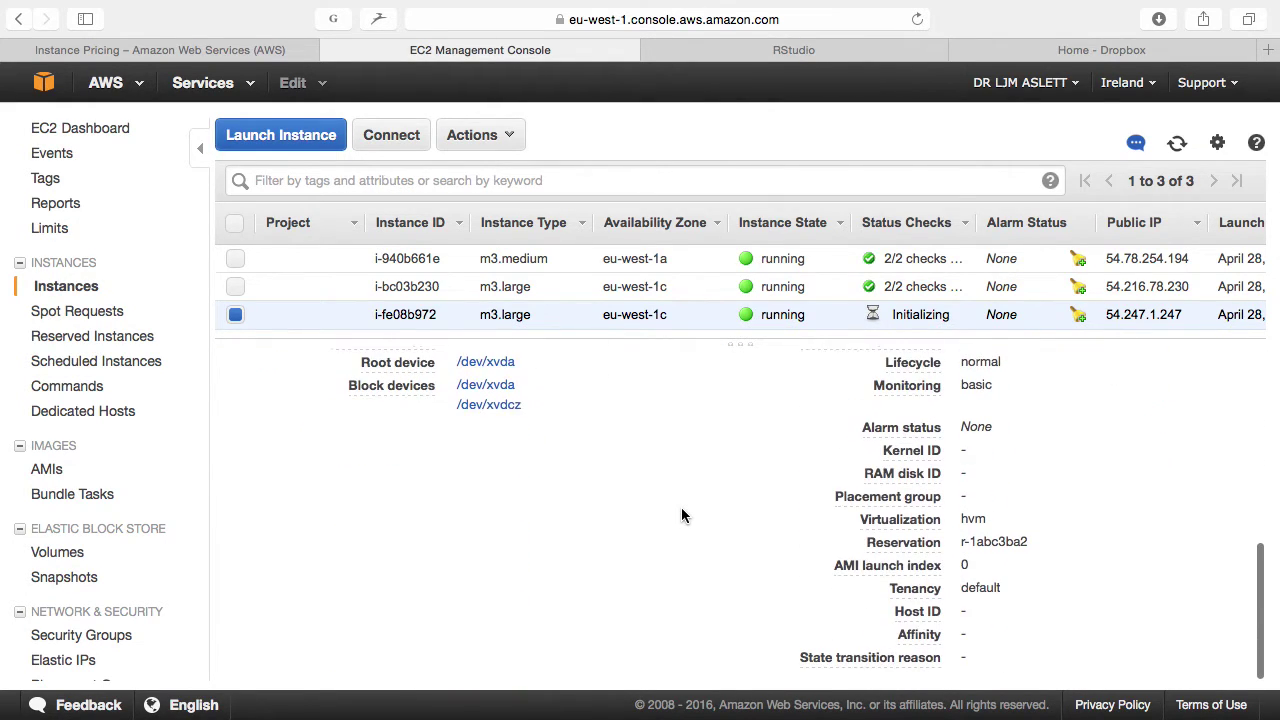
scroll(681, 515, "up", 10)
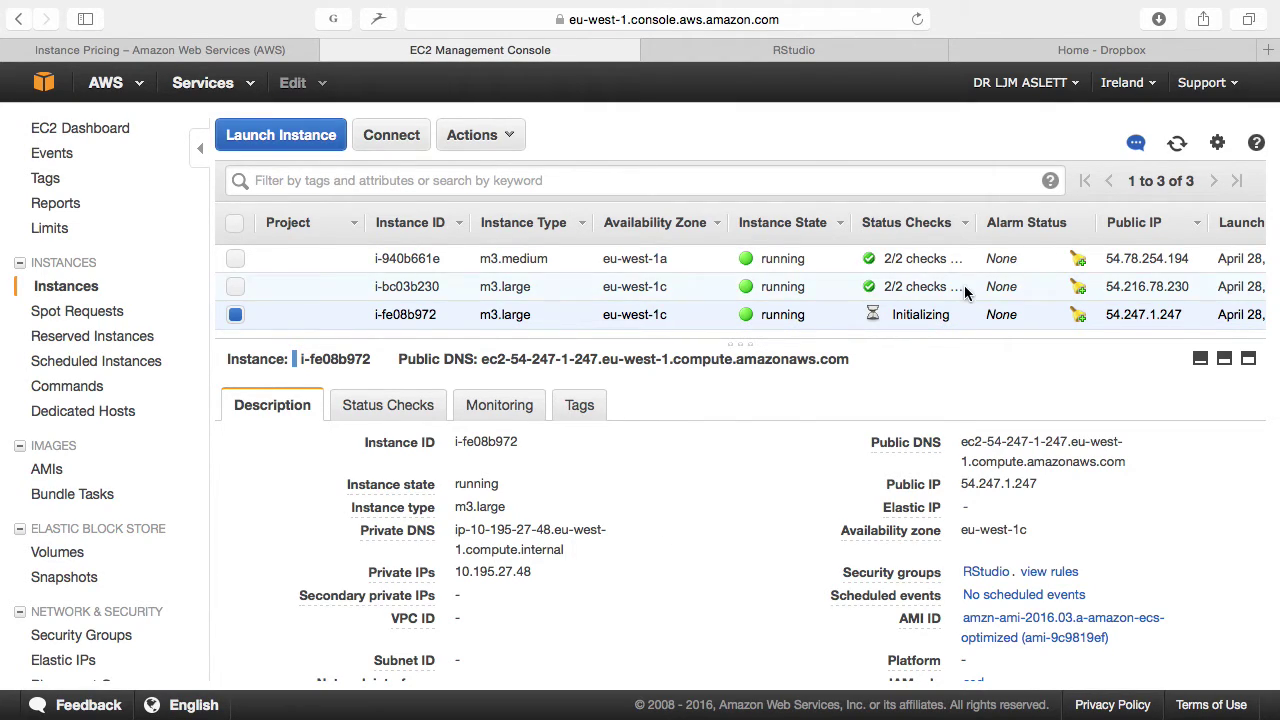
left_click(1178, 144)
Step: Open the GradLecture cluster and its Task Definitions list showing IJulia and RStudio
left_click(230, 86)
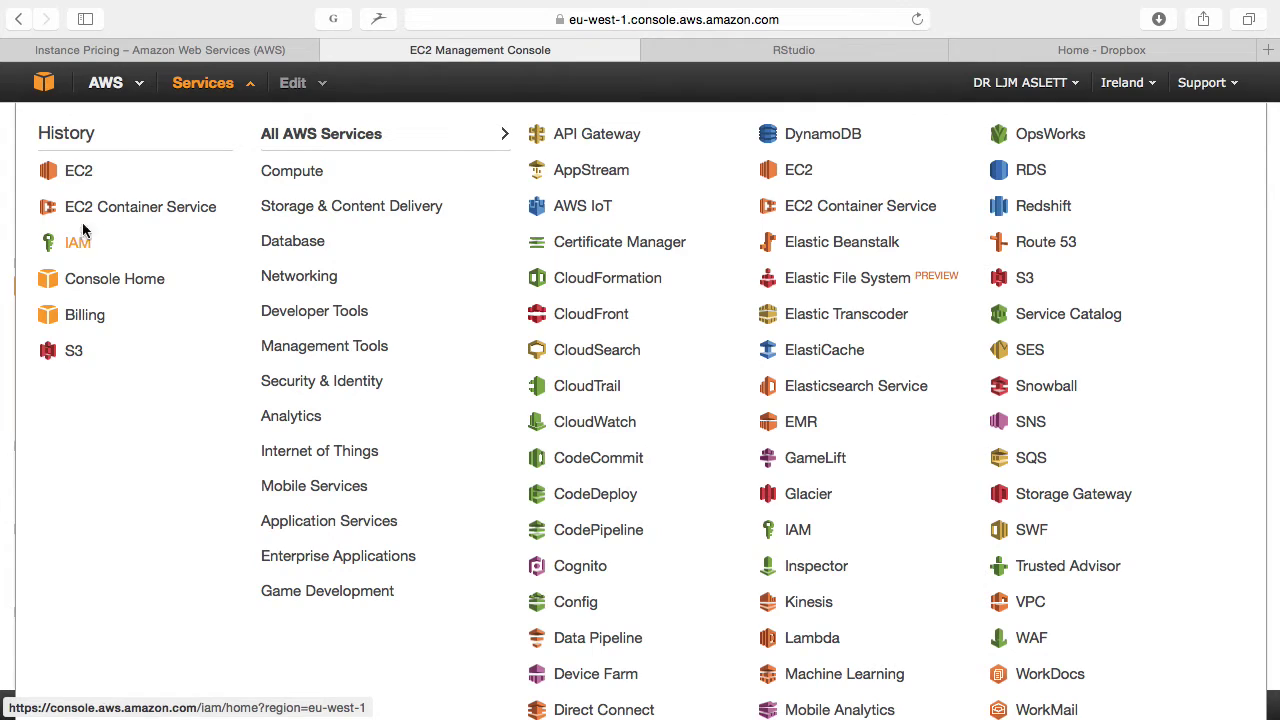
left_click(80, 208)
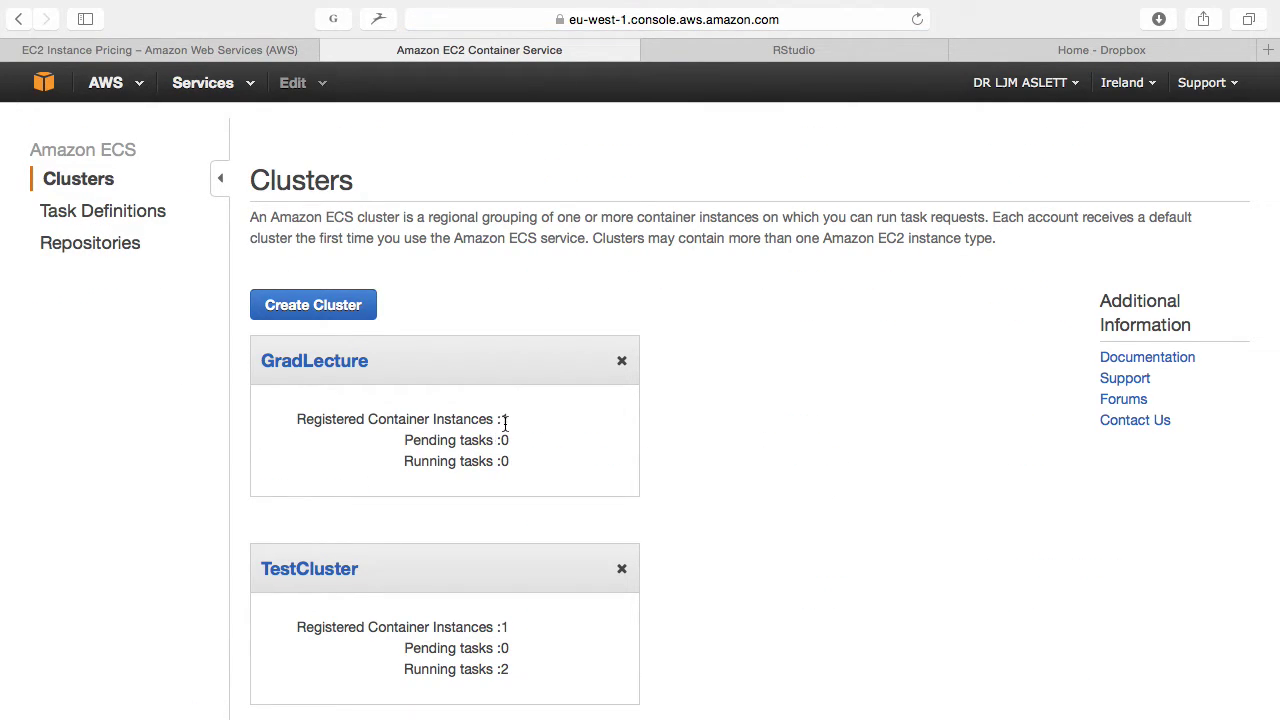
left_click(320, 358)
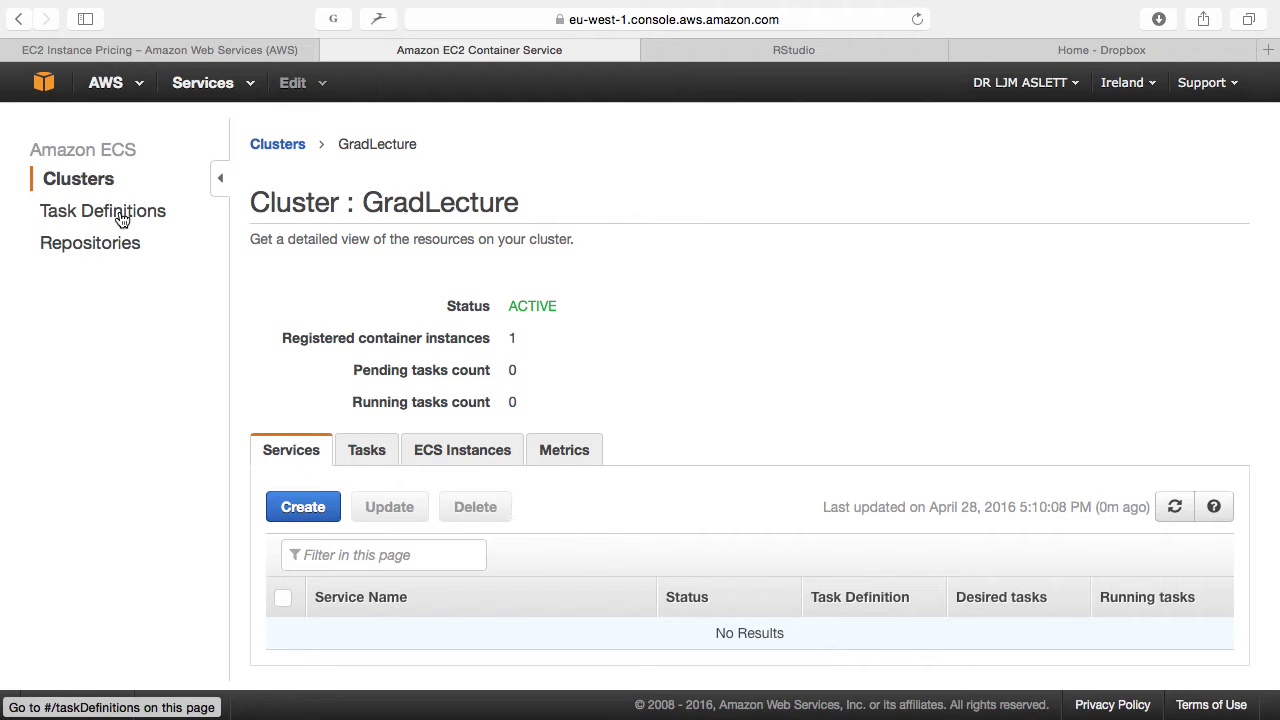
left_click(121, 220)
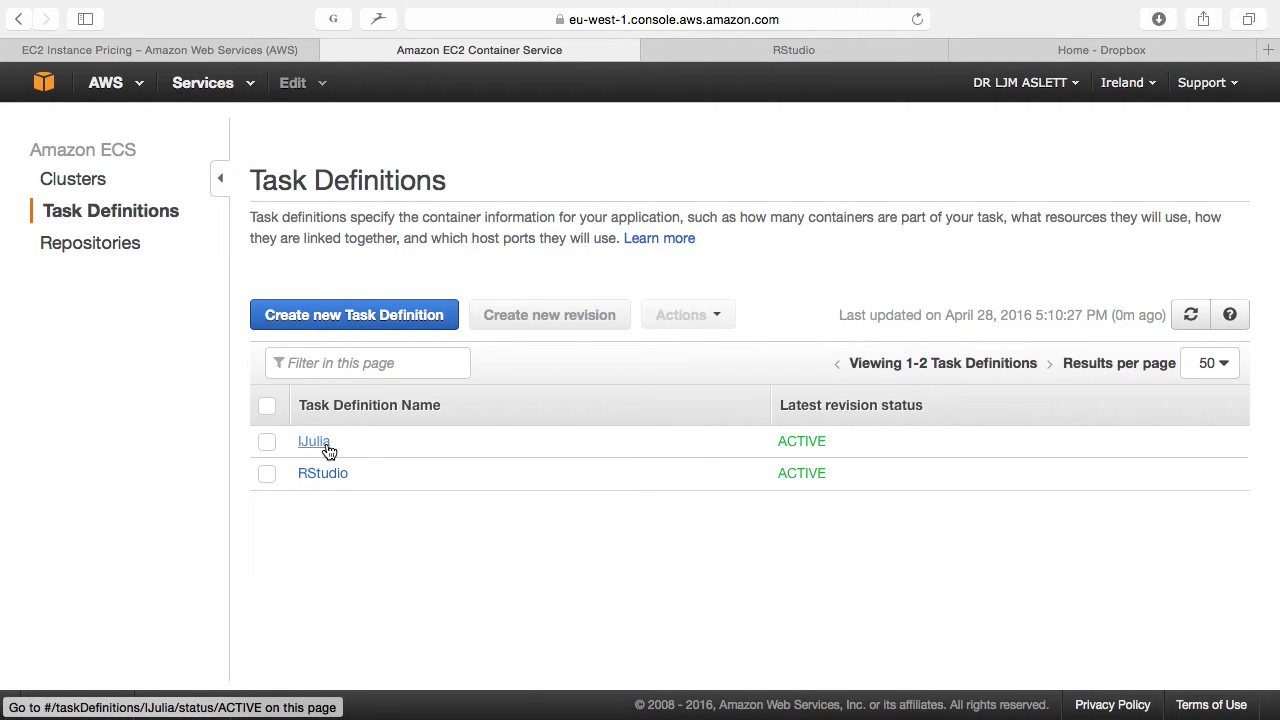
Step: Start a new task definition named Jupyter
left_click(363, 318)
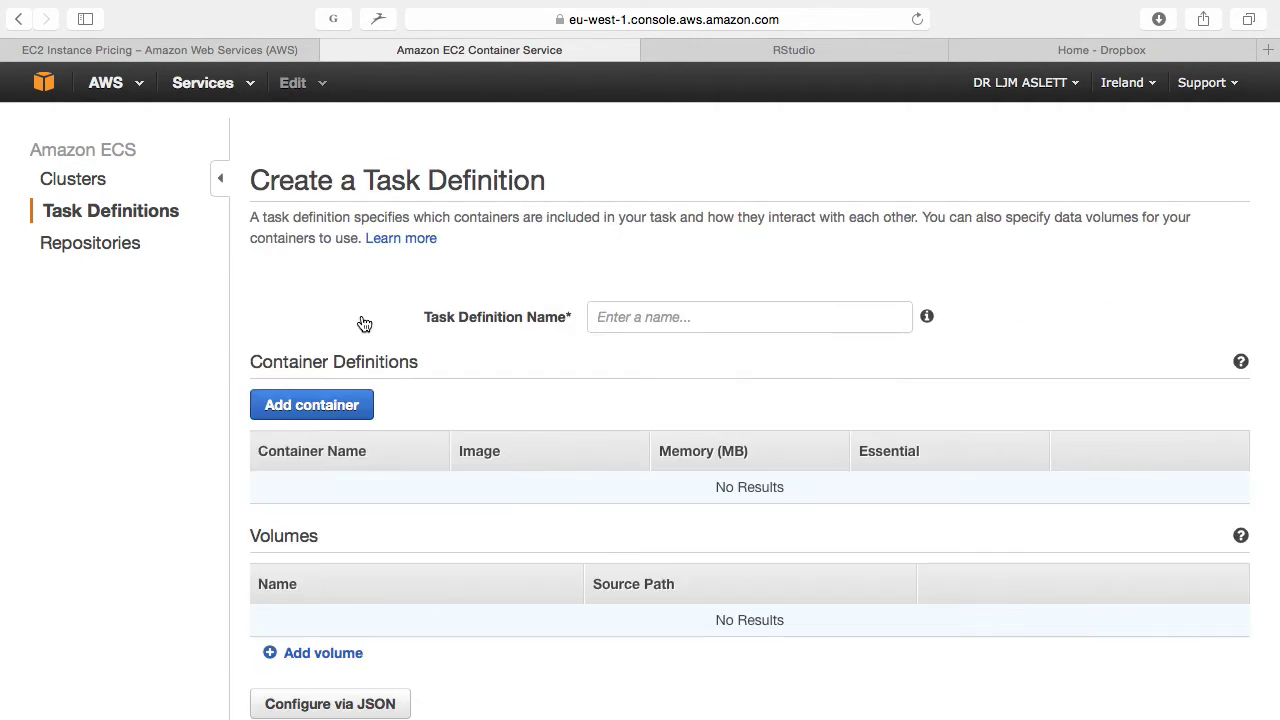
left_click(663, 325)
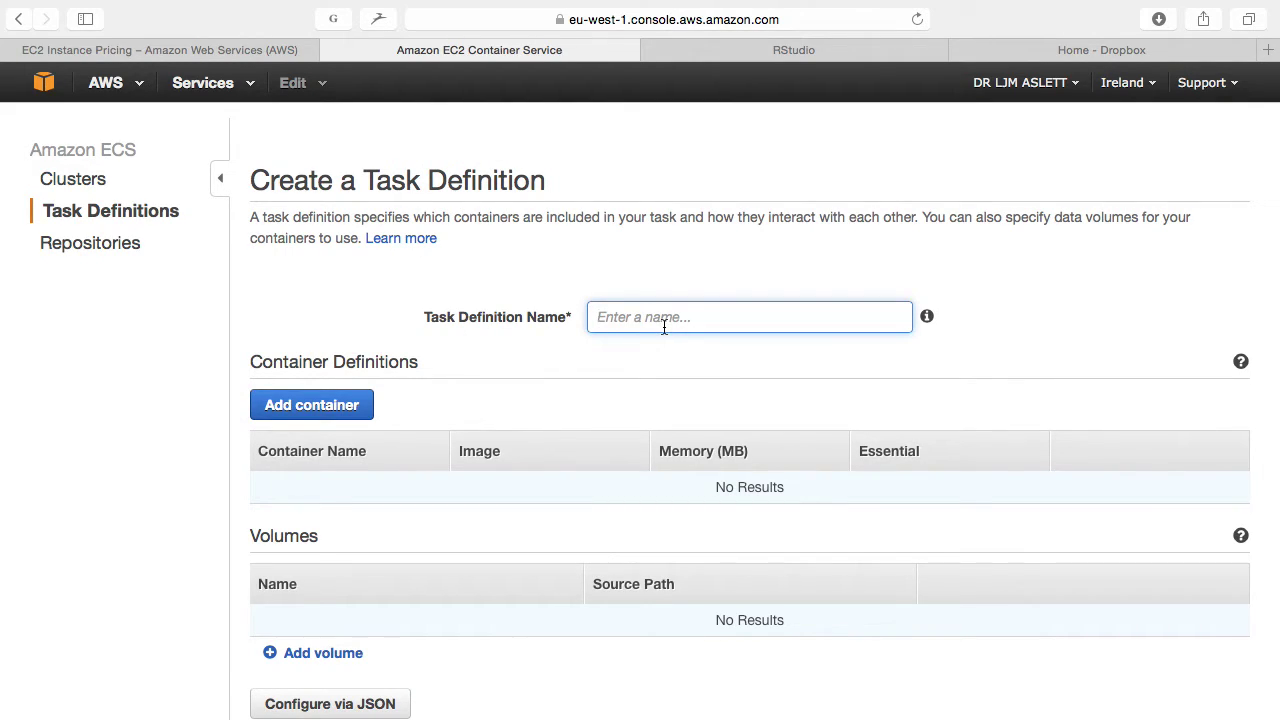
type("I")
key("BackSpace")
type("Jupyter")
key("super+a")
key("super+c")
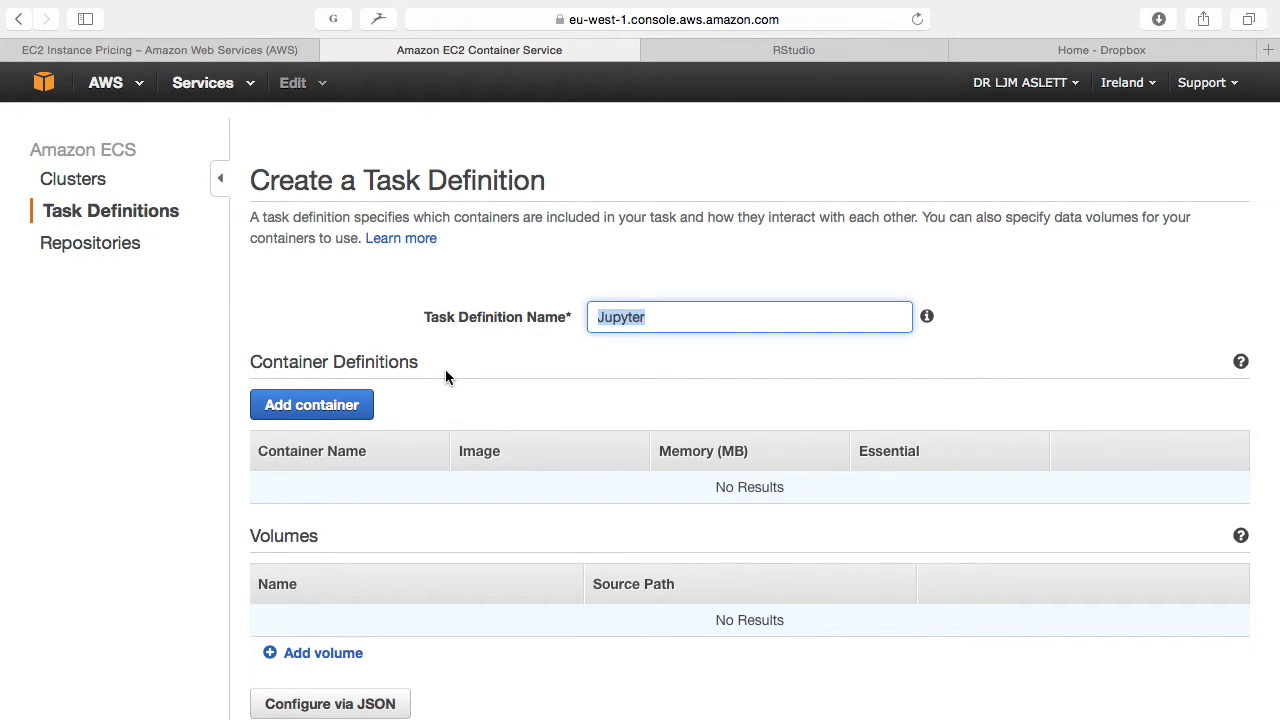
Step: Add a container named Jupyter and move to its Image field
left_click(343, 407)
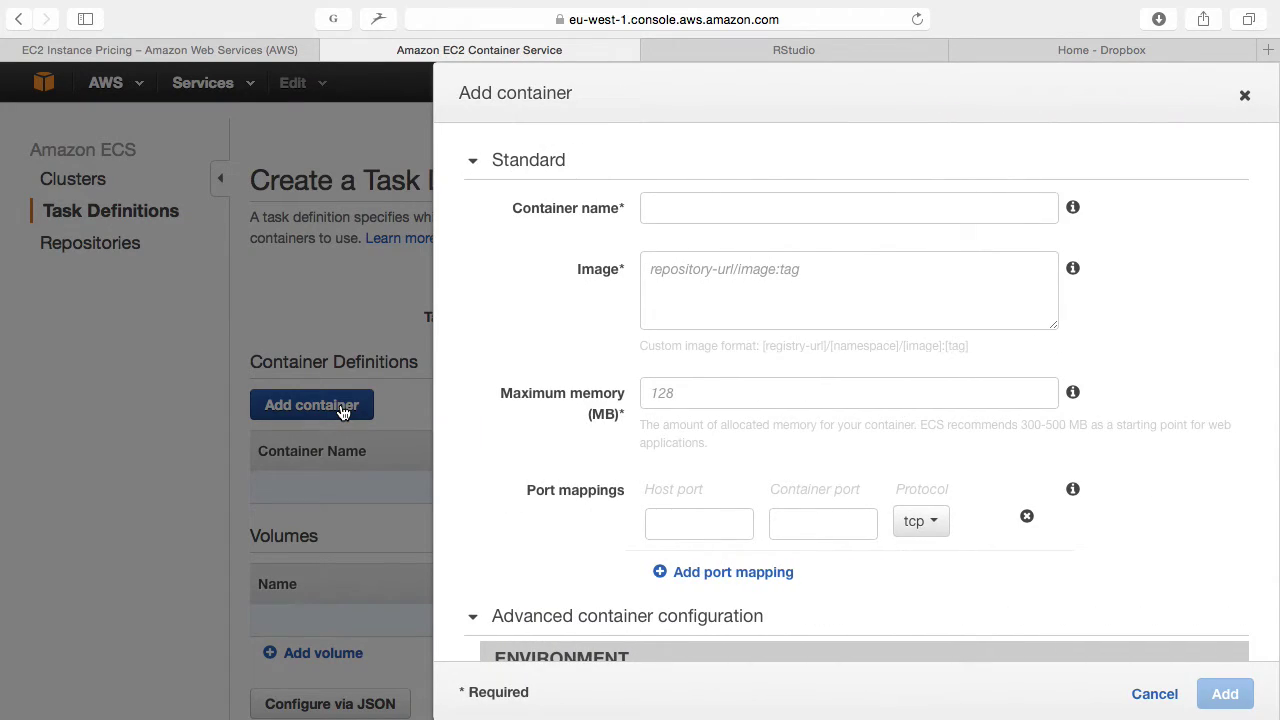
left_click(683, 216)
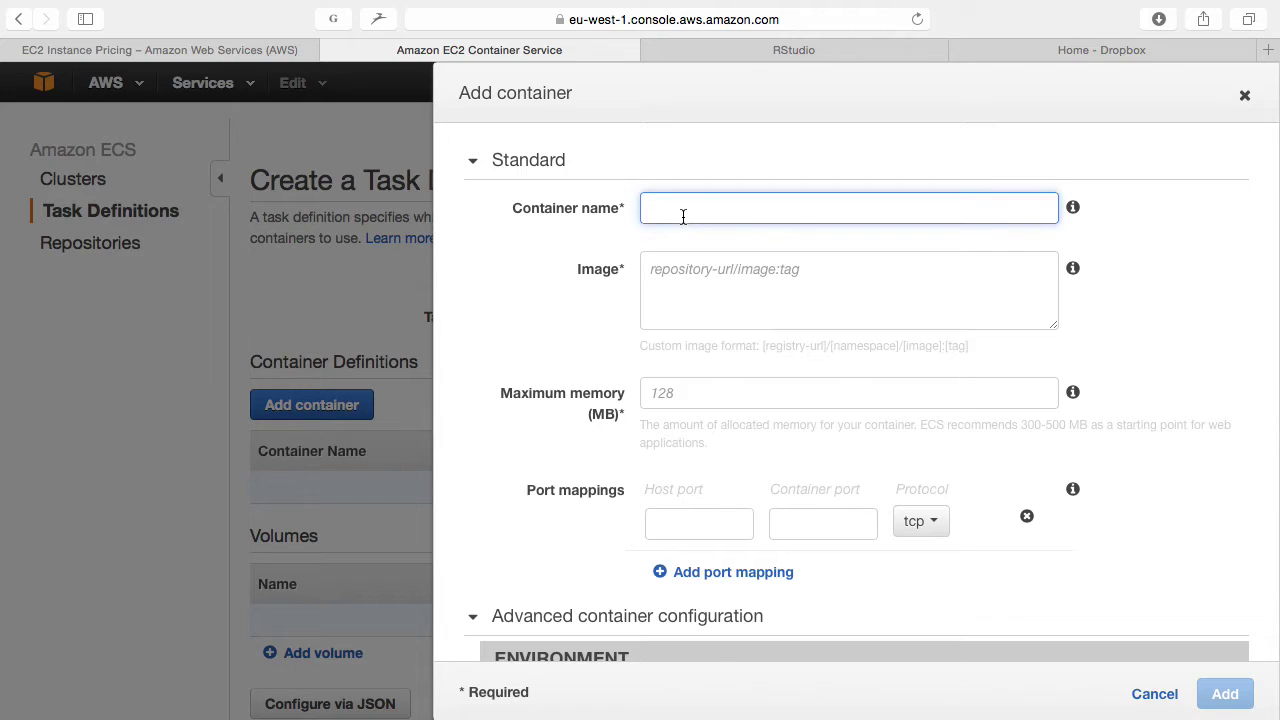
key("super+v")
left_click(686, 279)
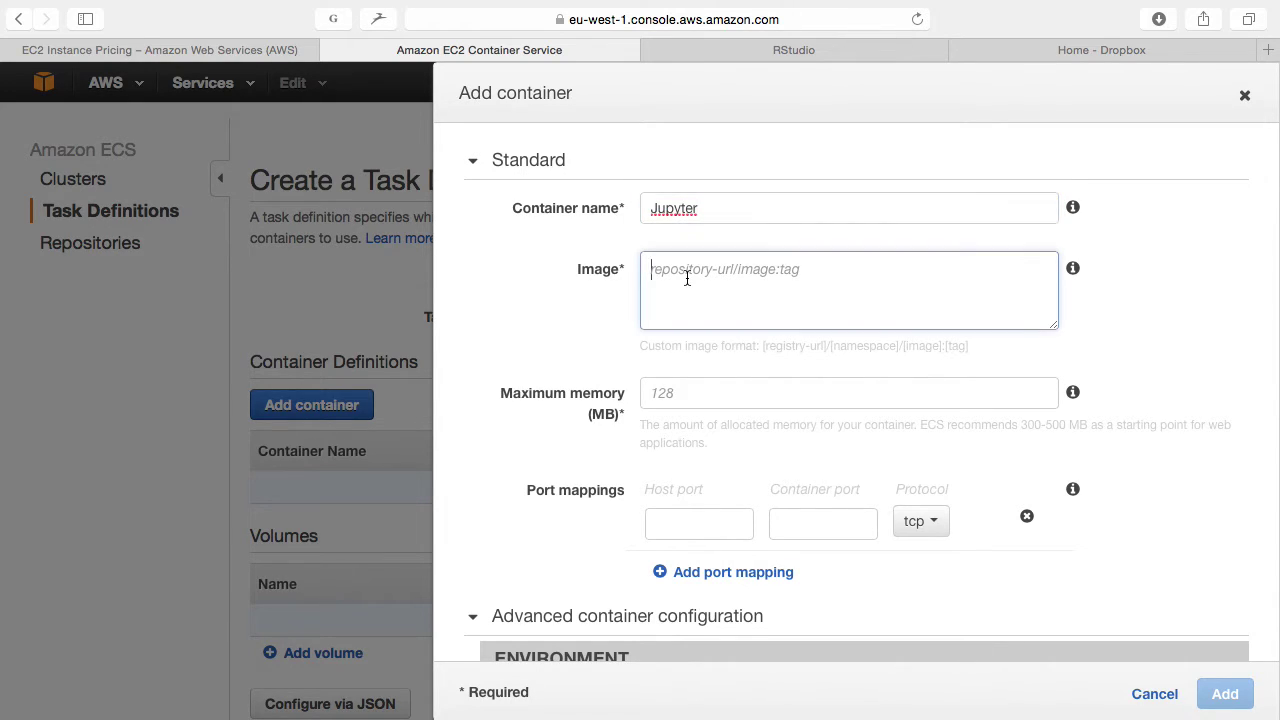
Step: Bring up the jupyter/datascience-notebook Docker Hub page in the browser
key("super+Tab")
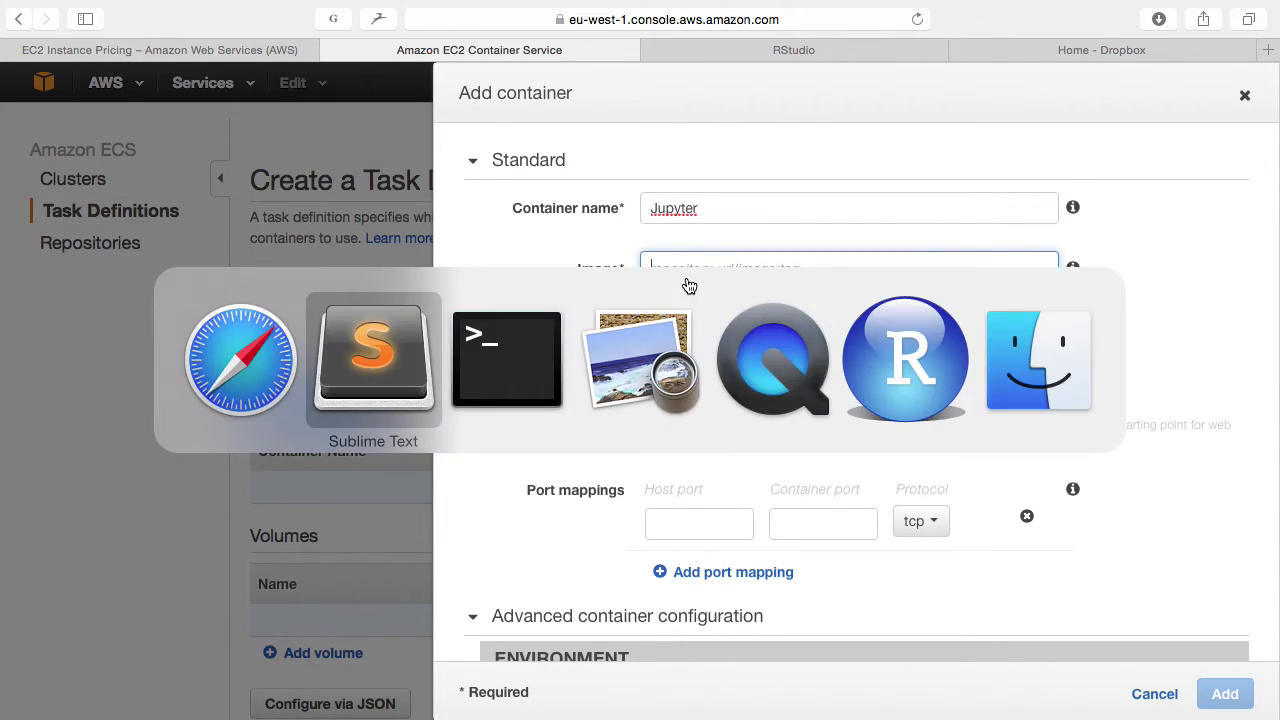
key("super+shift+Tab")
mouse_move(786, 690)
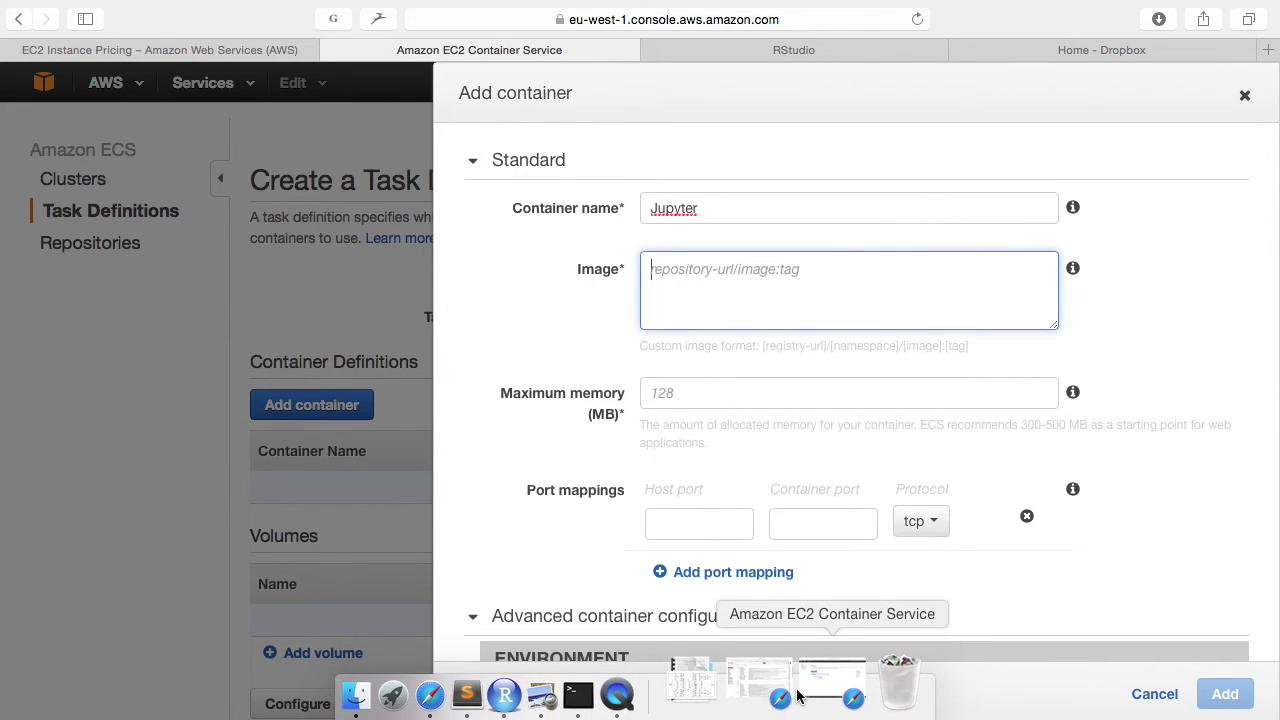
left_click(815, 690)
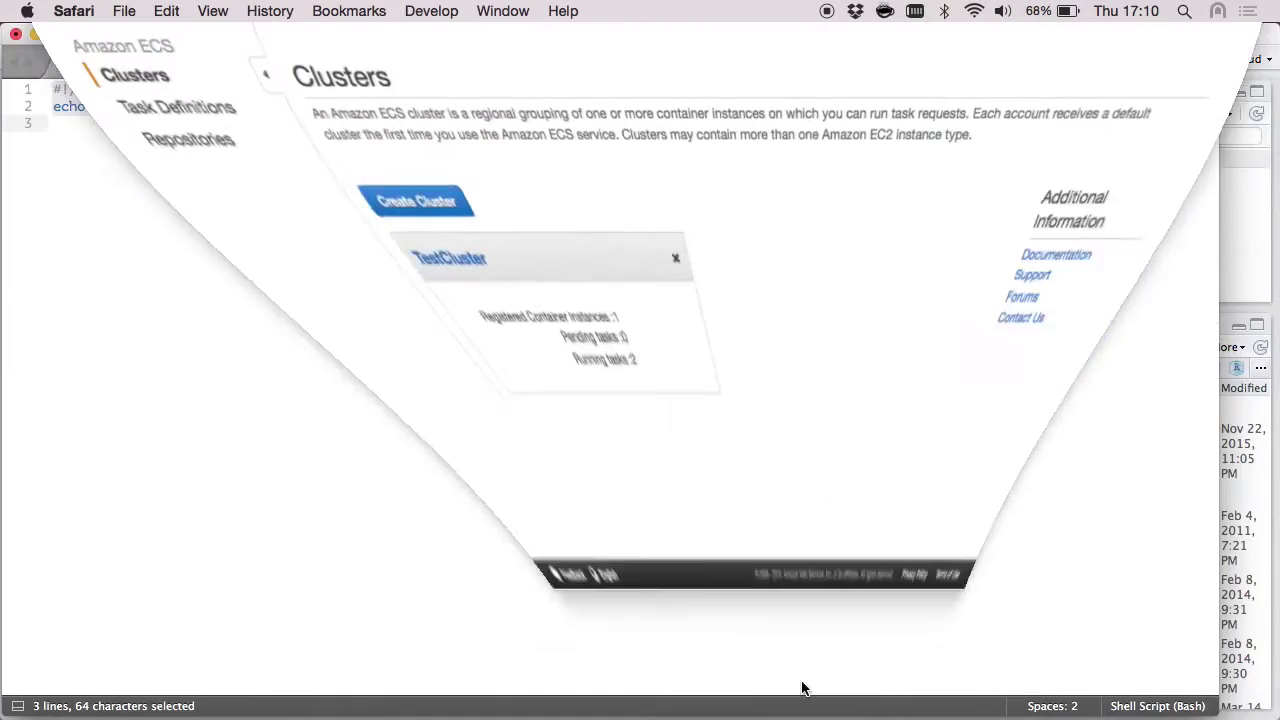
left_click(460, 84)
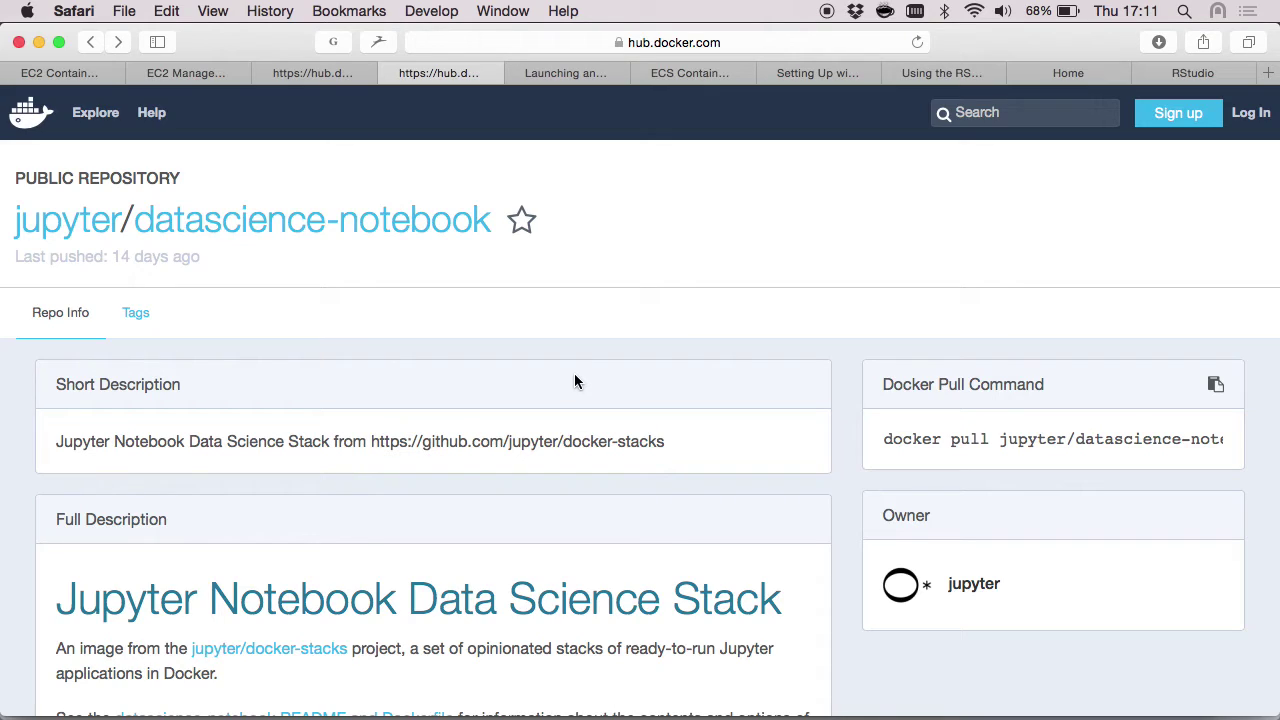
Step: Select and copy 'jupyter/datascience-notebook/' from the Docker Hub page address
left_click(690, 45)
left_click(587, 45)
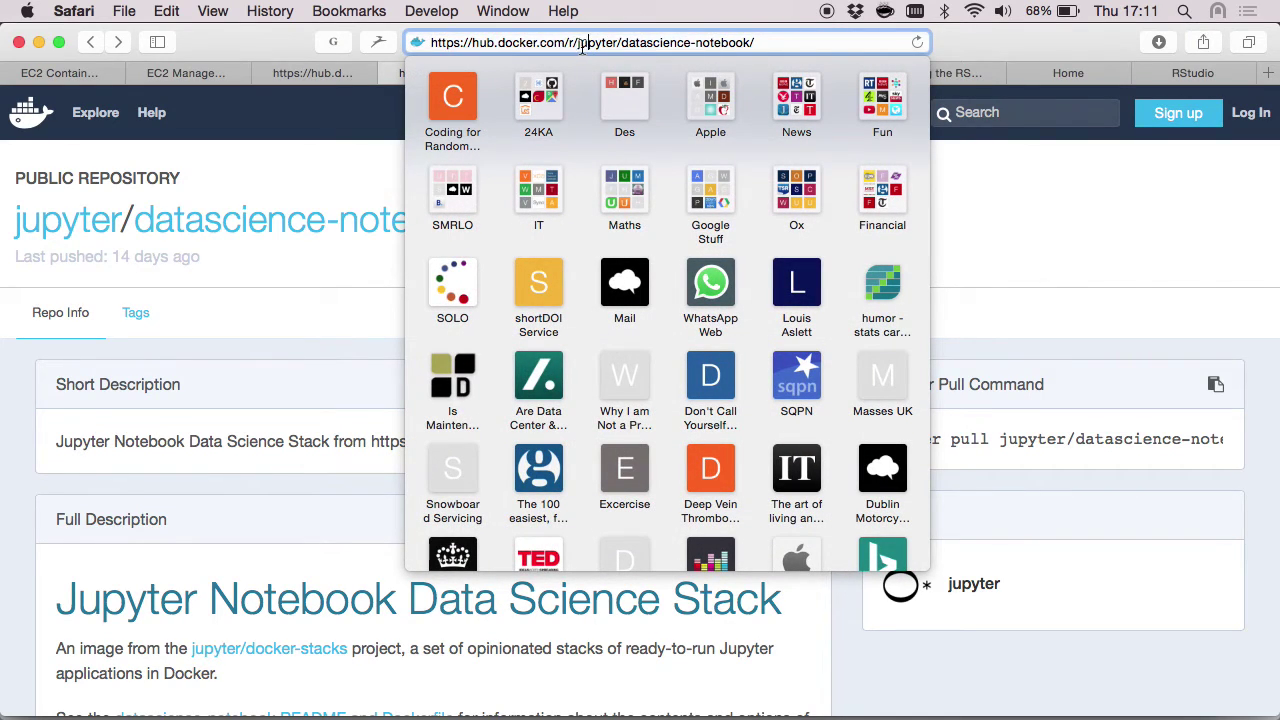
left_click_drag(576, 45, 793, 45)
key("super+c")
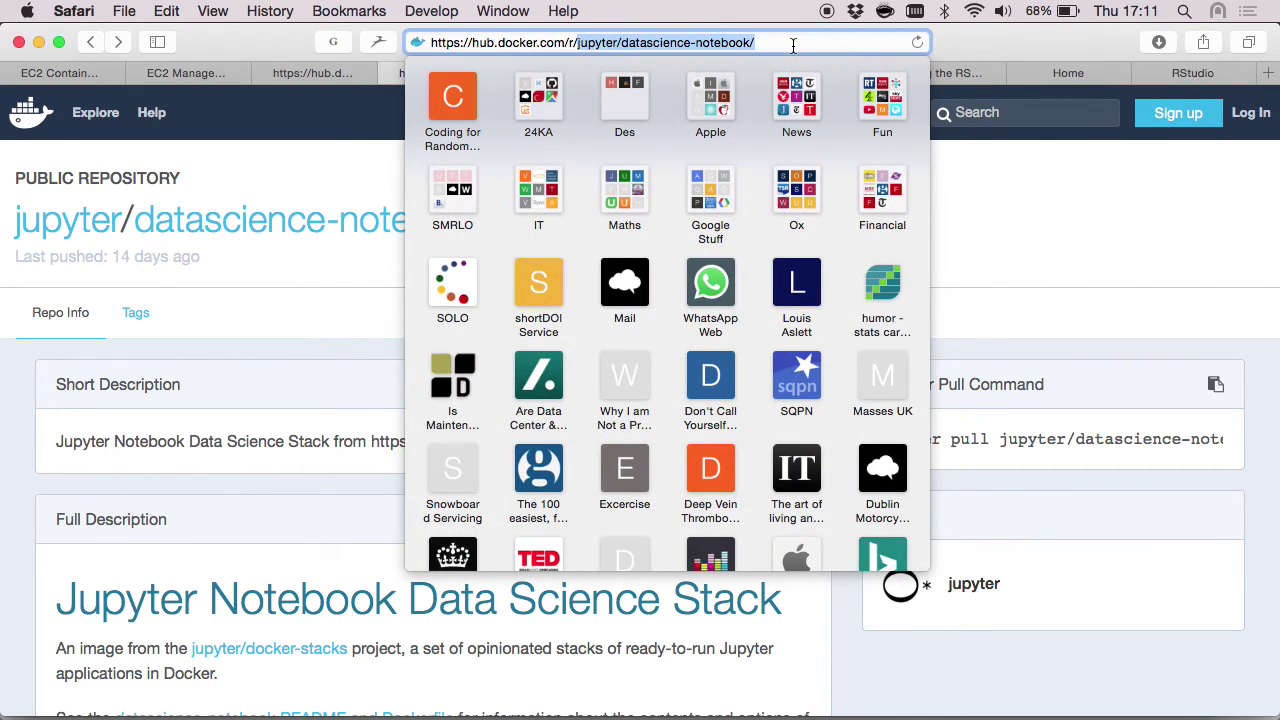
left_click(358, 375)
Step: Set the container image to jupyter/datascience-notebook, memory 500 MB, and port mapping 8888:8888
key("ctrl+Right")
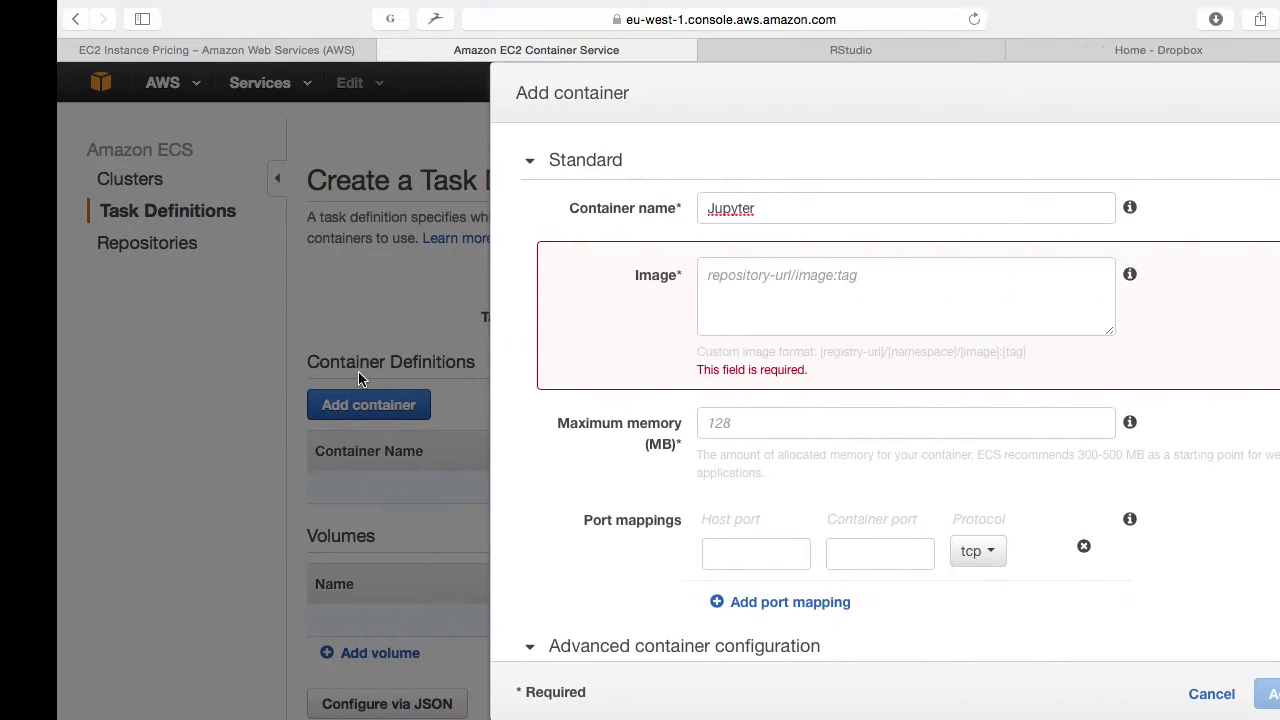
key("super+v")
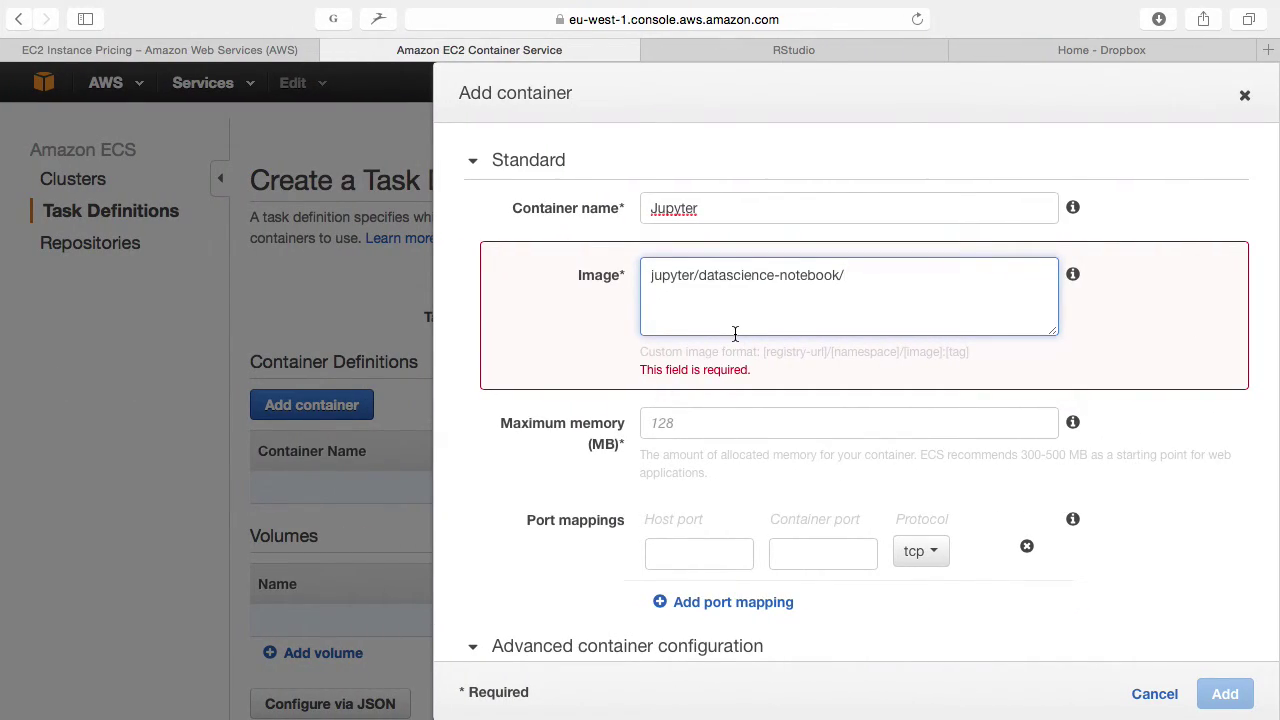
key("BackSpace")
left_click(680, 427)
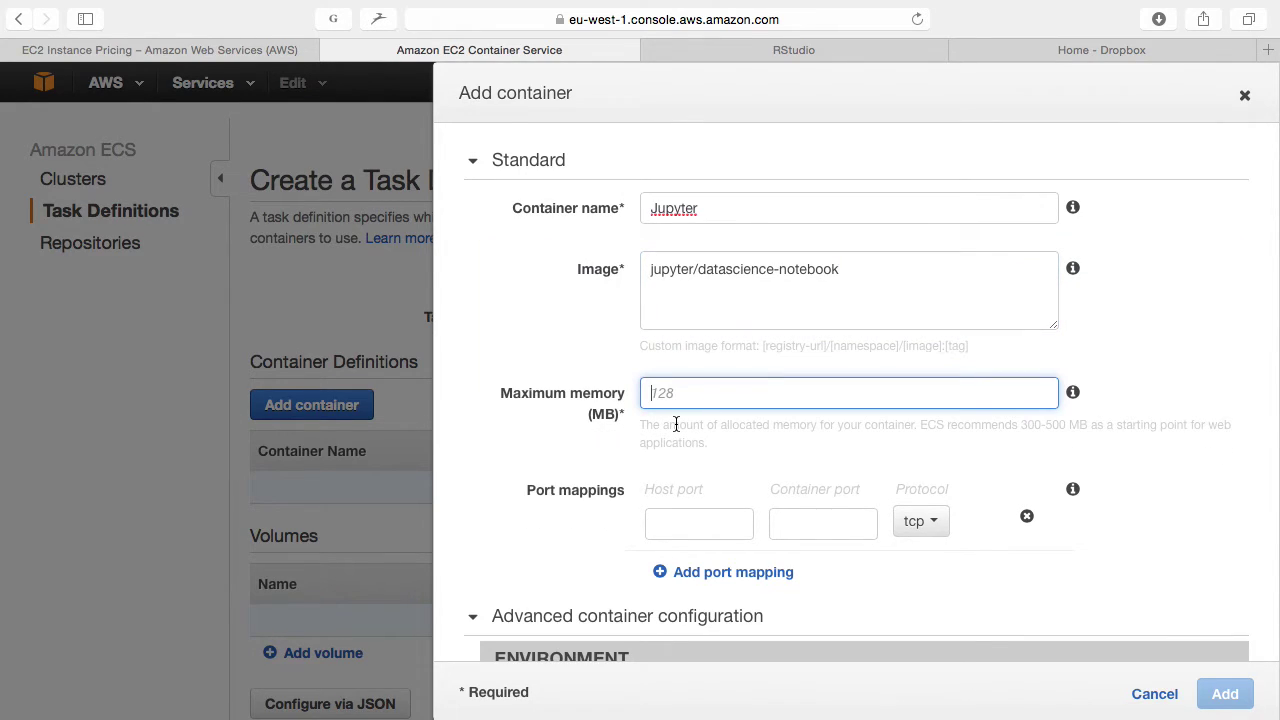
type("500")
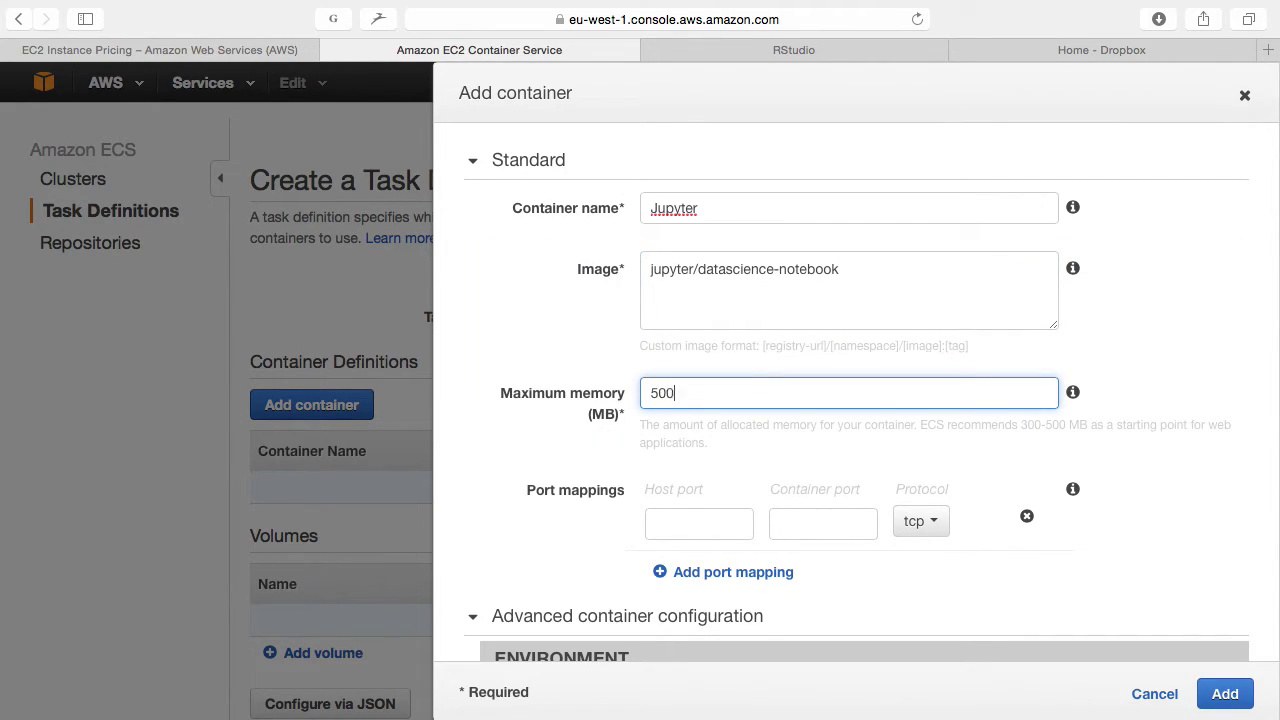
left_click(674, 530)
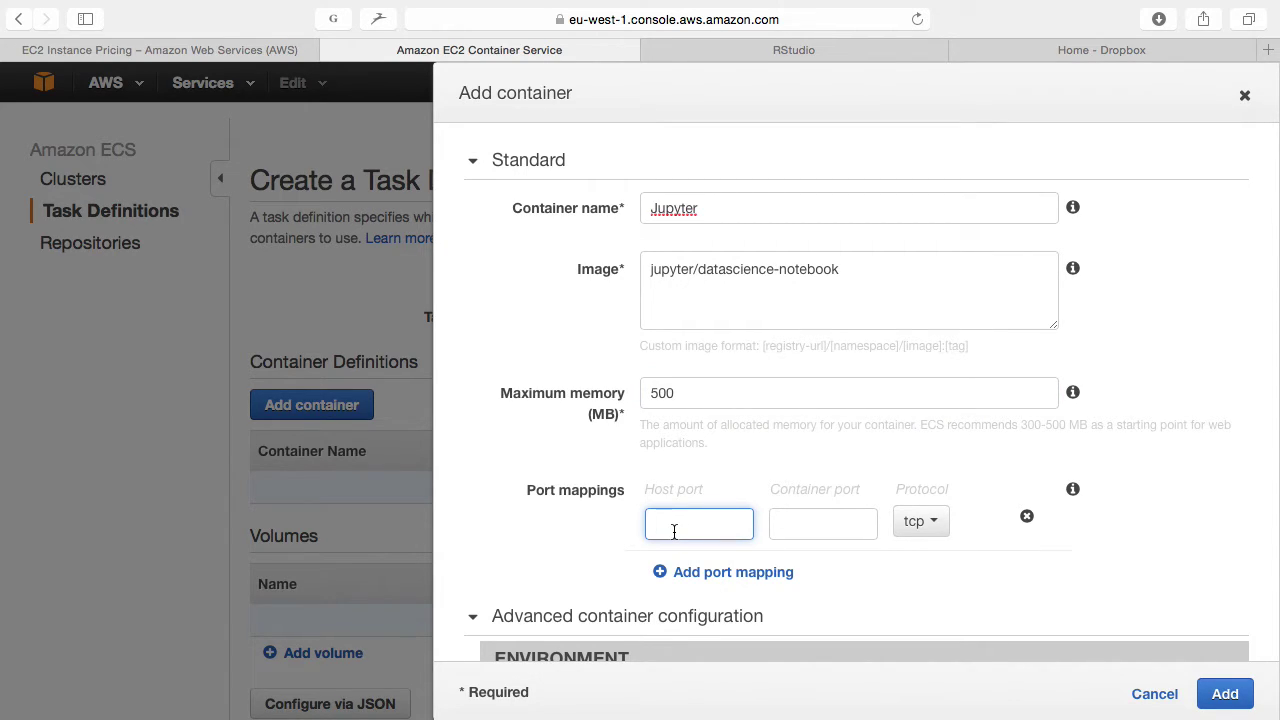
type("8888")
left_click(814, 528)
type("88")
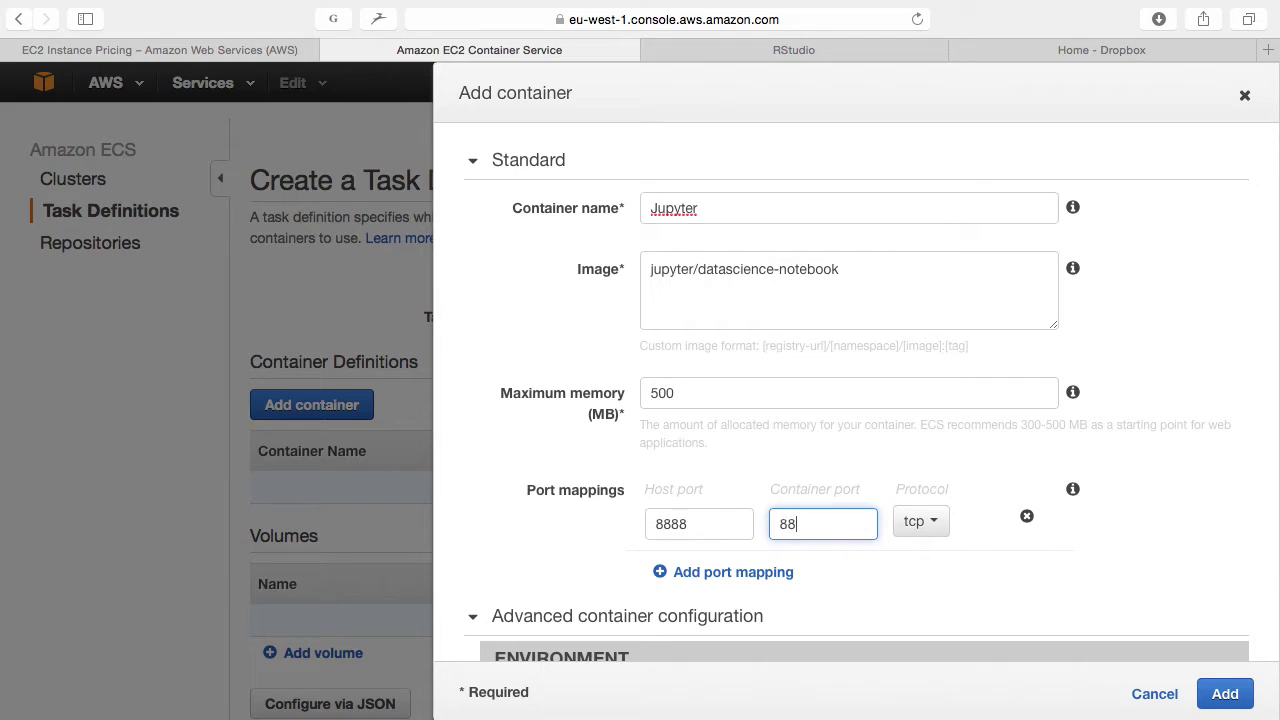
type("88")
Step: Add the Jupyter container and create the task definition Jupyter:1
scroll(814, 528, "down", 2)
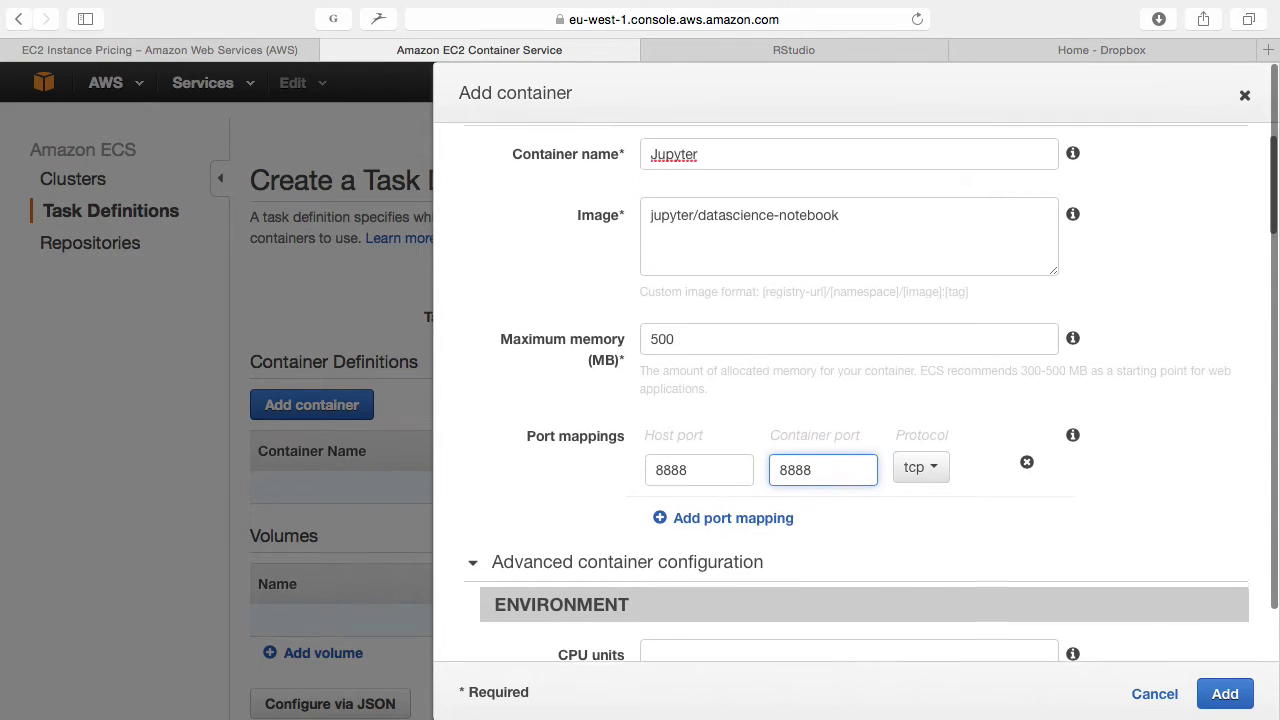
left_click(475, 560)
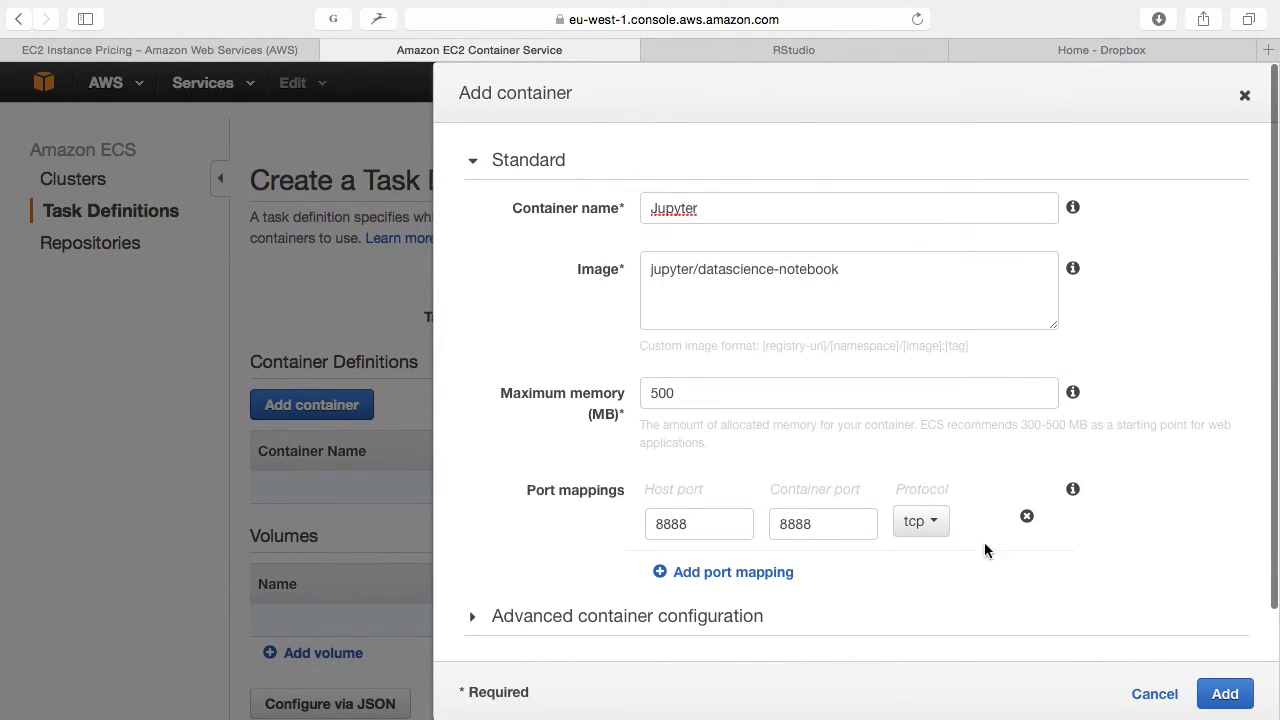
left_click(1225, 695)
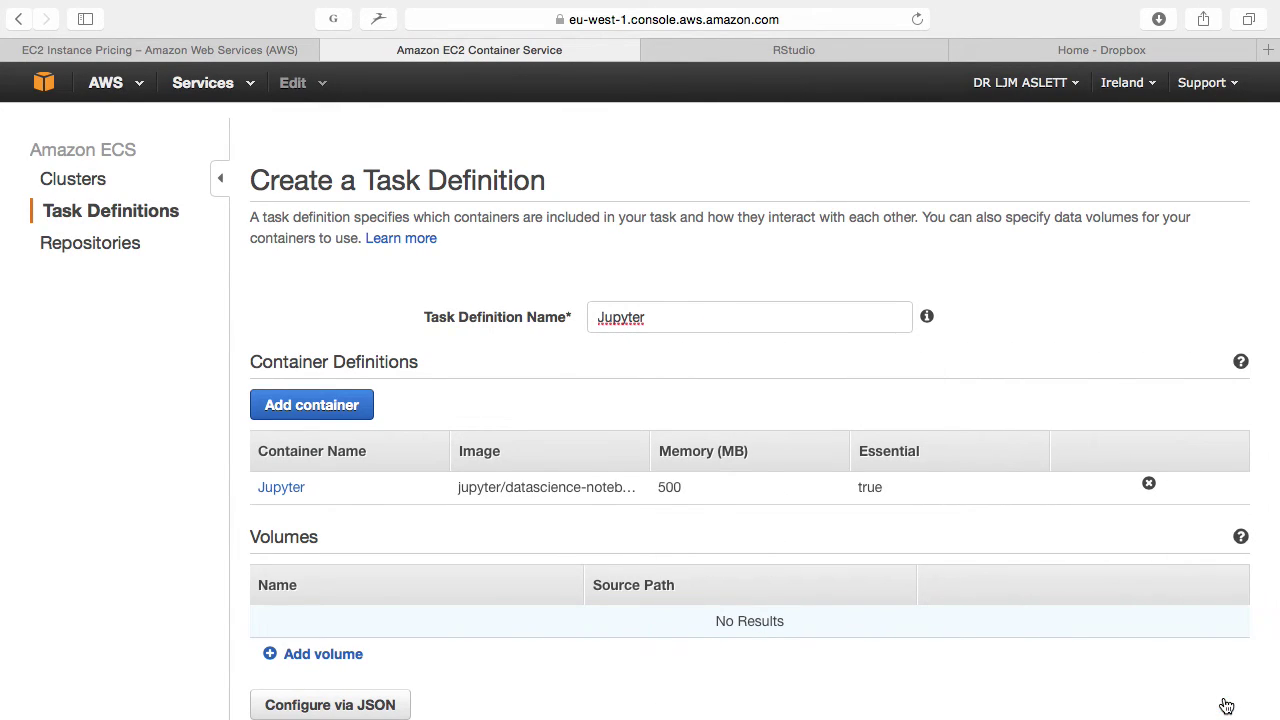
scroll(1197, 686, "down", 3)
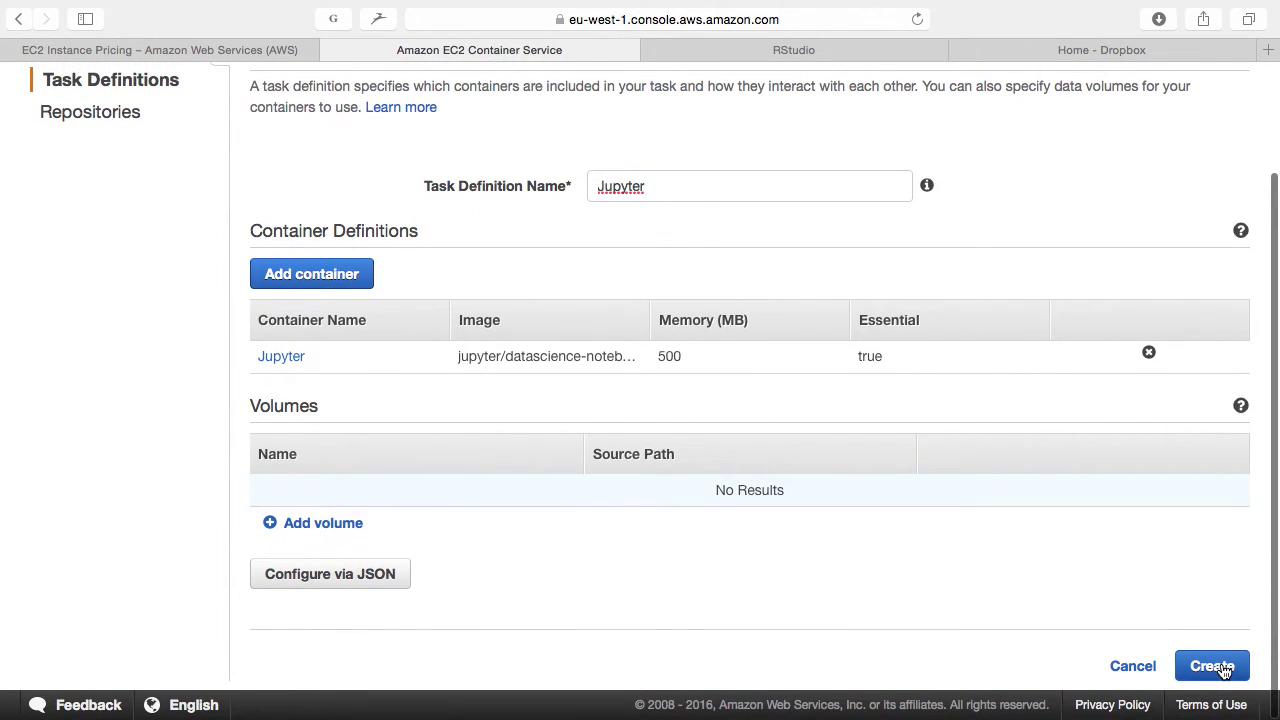
left_click(1216, 668)
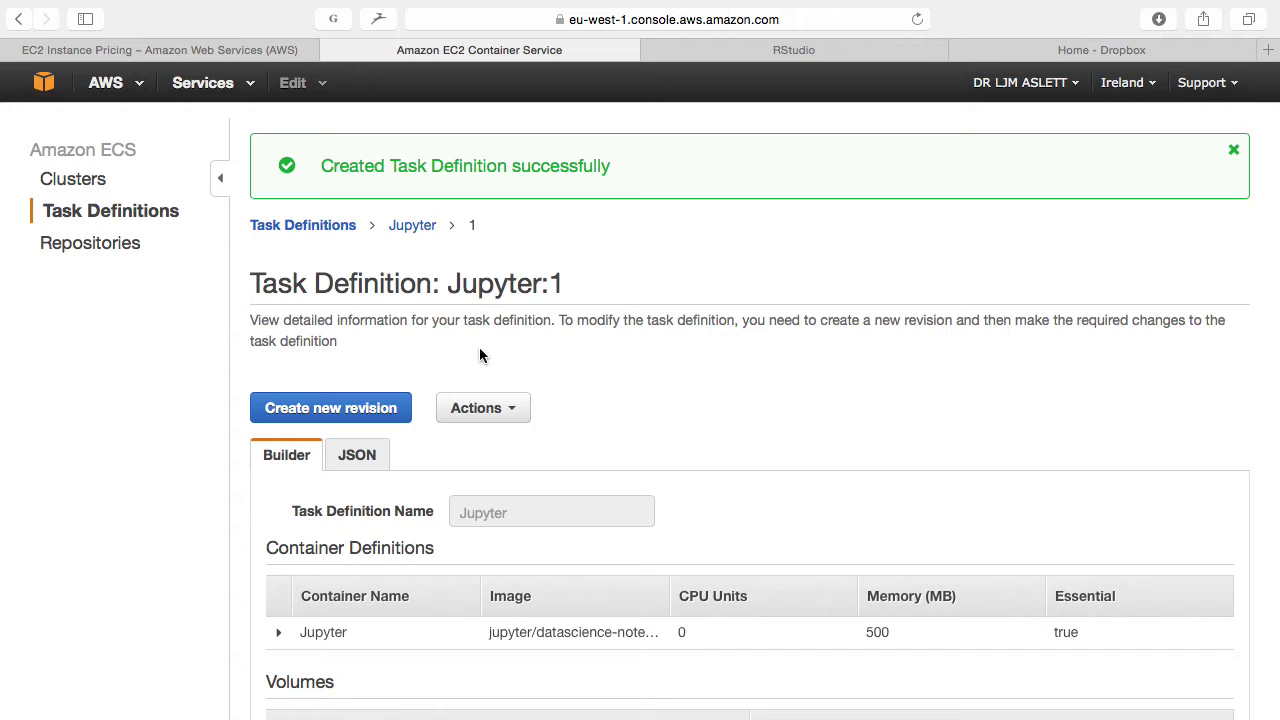
Step: Navigate via Clusters to GradLecture and open its Create Service form
left_click(117, 224)
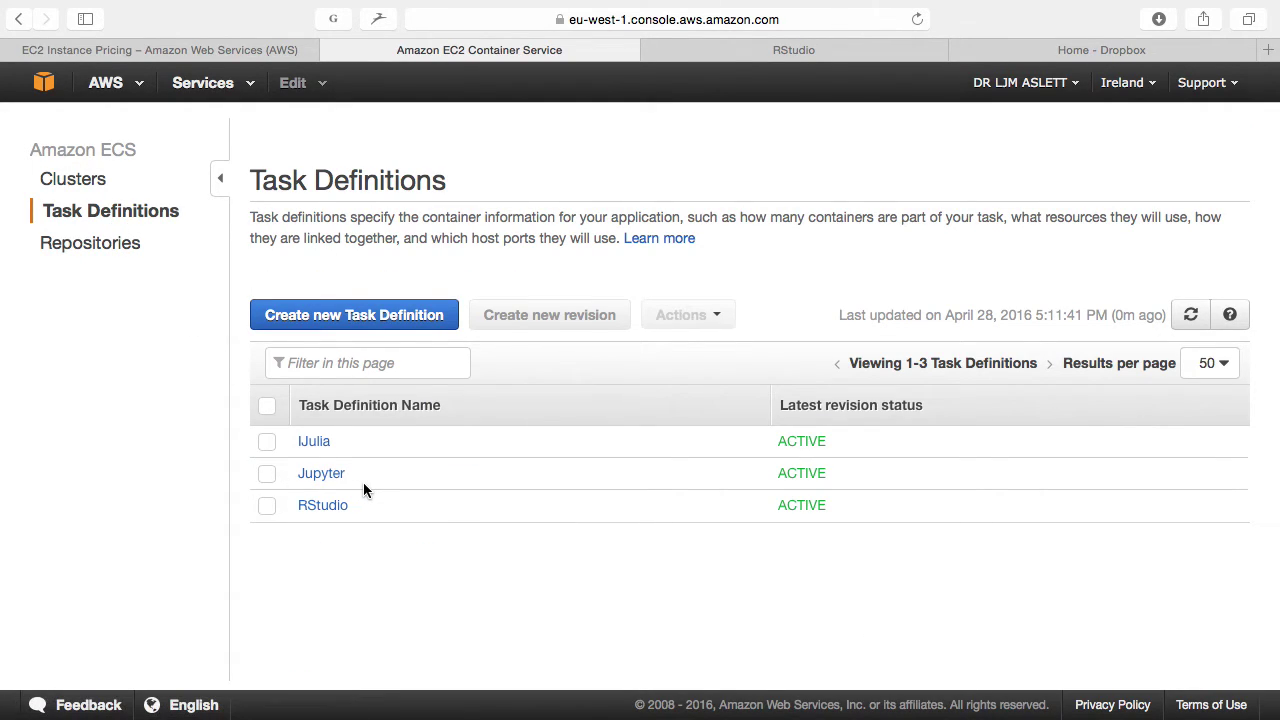
left_click(104, 182)
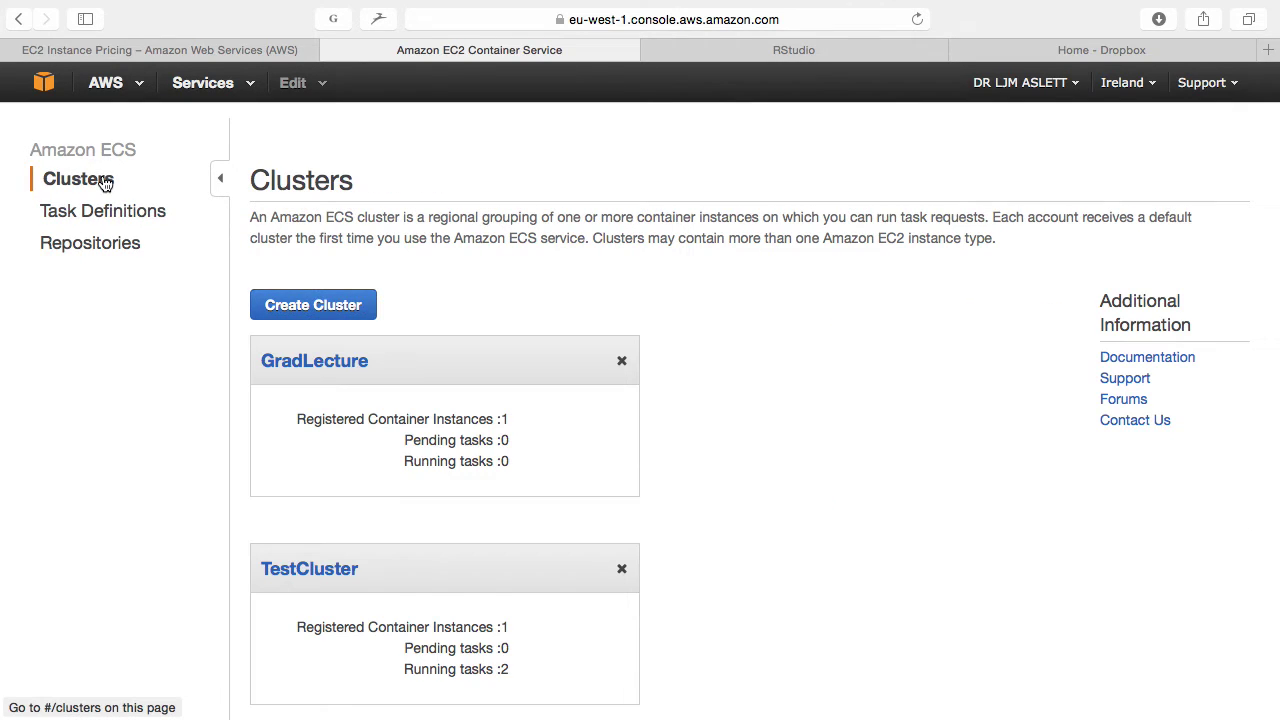
left_click(305, 364)
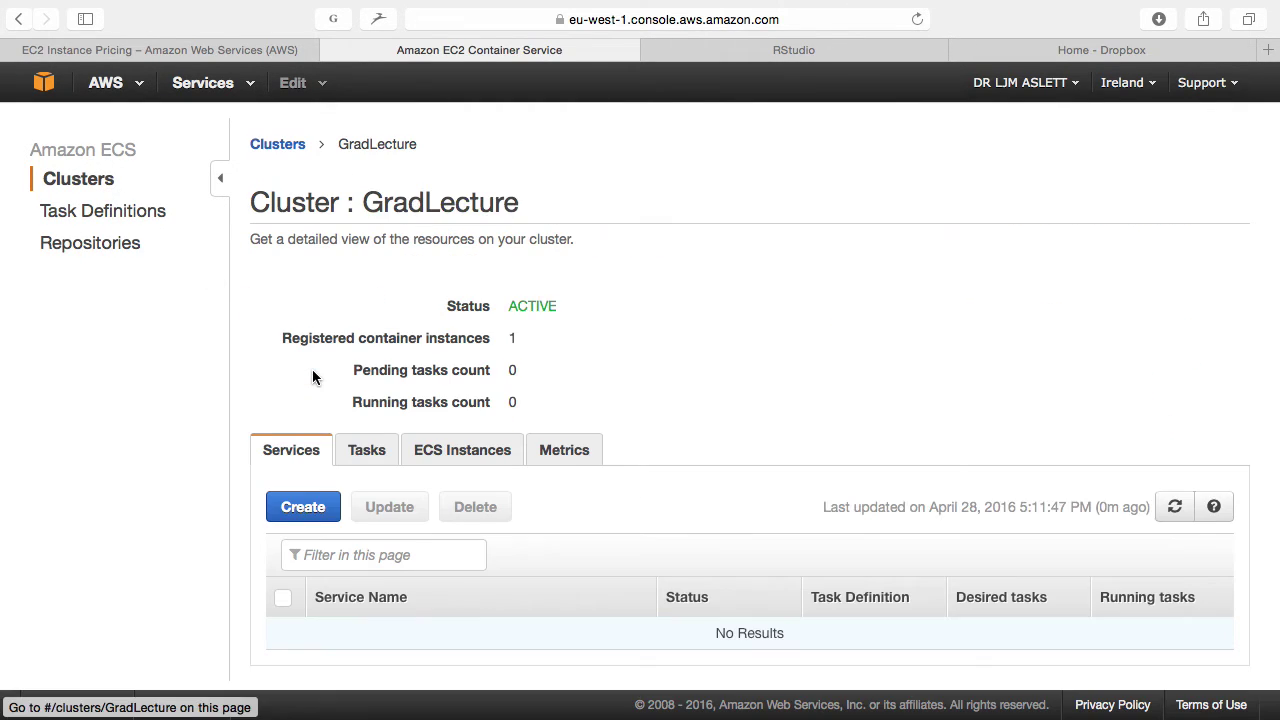
left_click(303, 508)
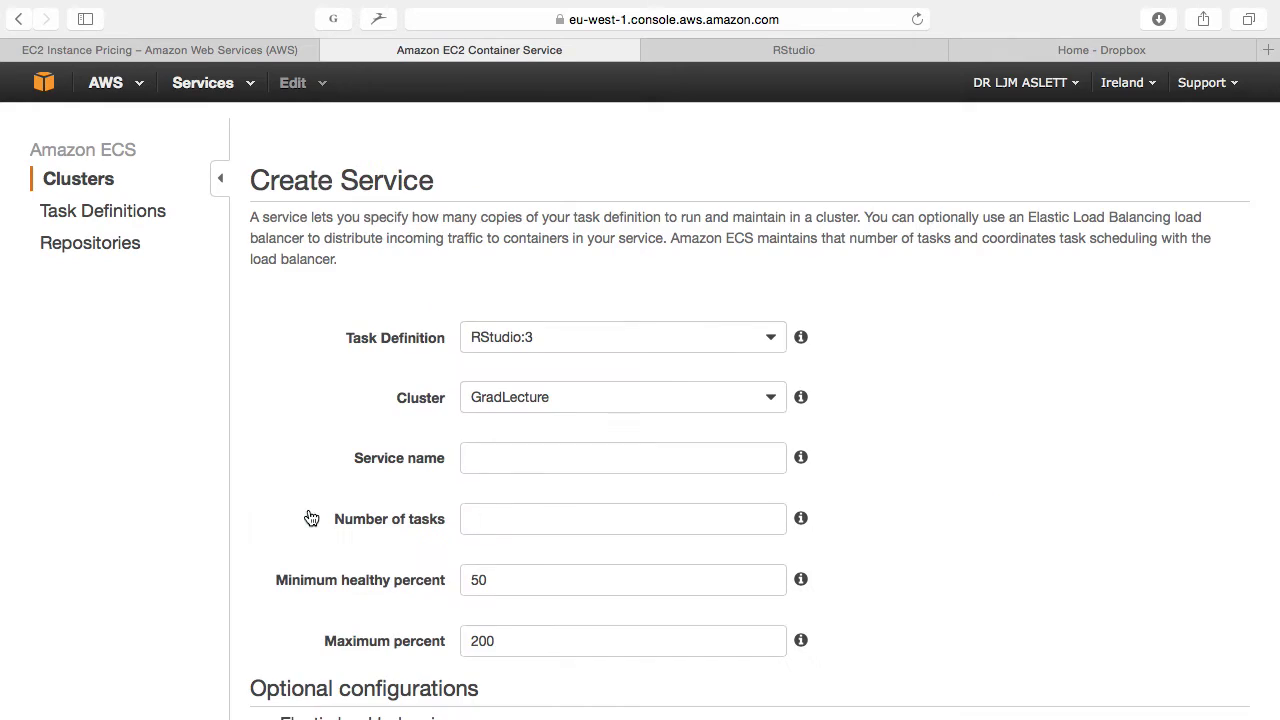
Step: Create JupyterService from task definition Jupyter:1 with 1 task
left_click(594, 337)
left_click(547, 402)
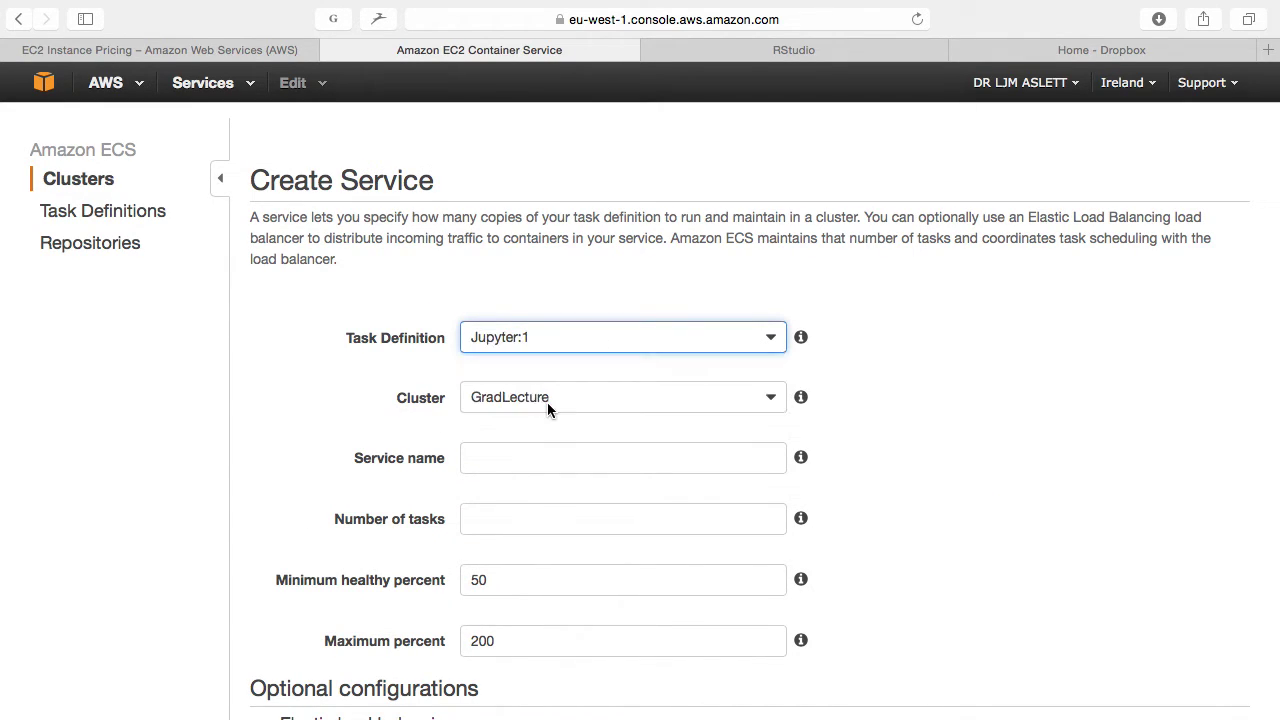
left_click(508, 458)
type("Jup")
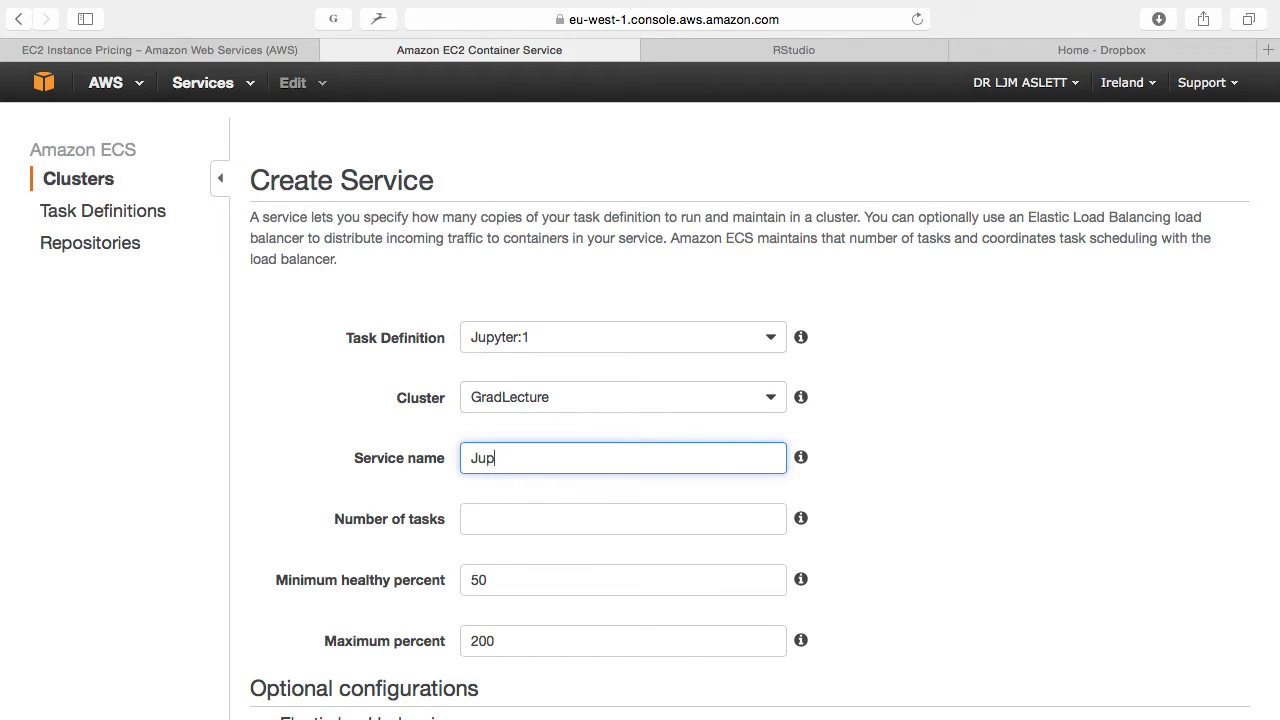
type("yterService")
key("Tab")
type("1")
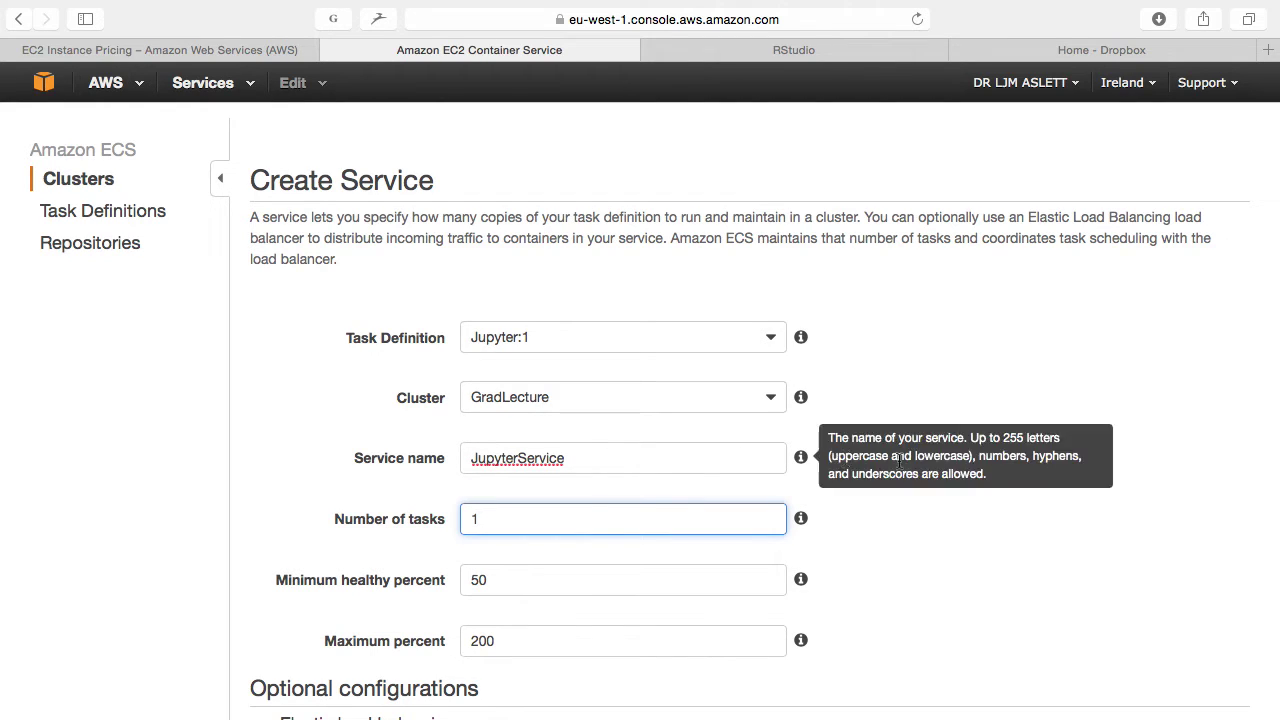
scroll(1044, 495, "down", 5)
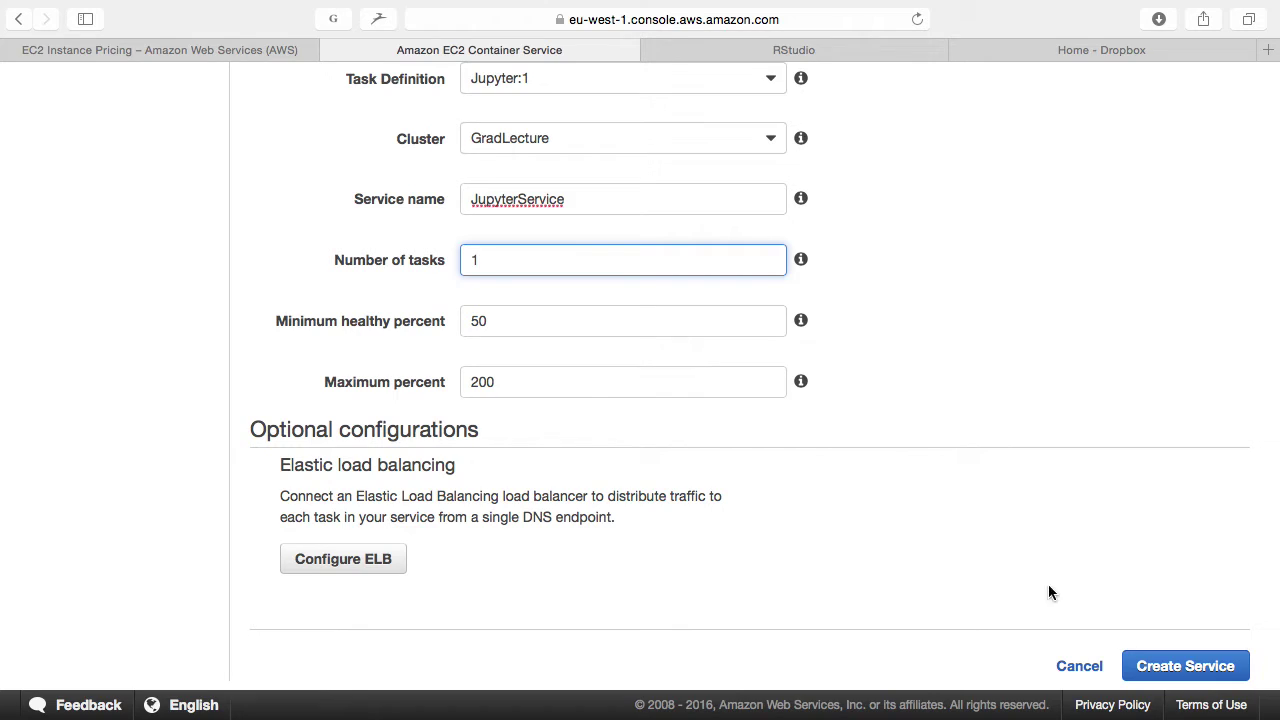
left_click(1180, 666)
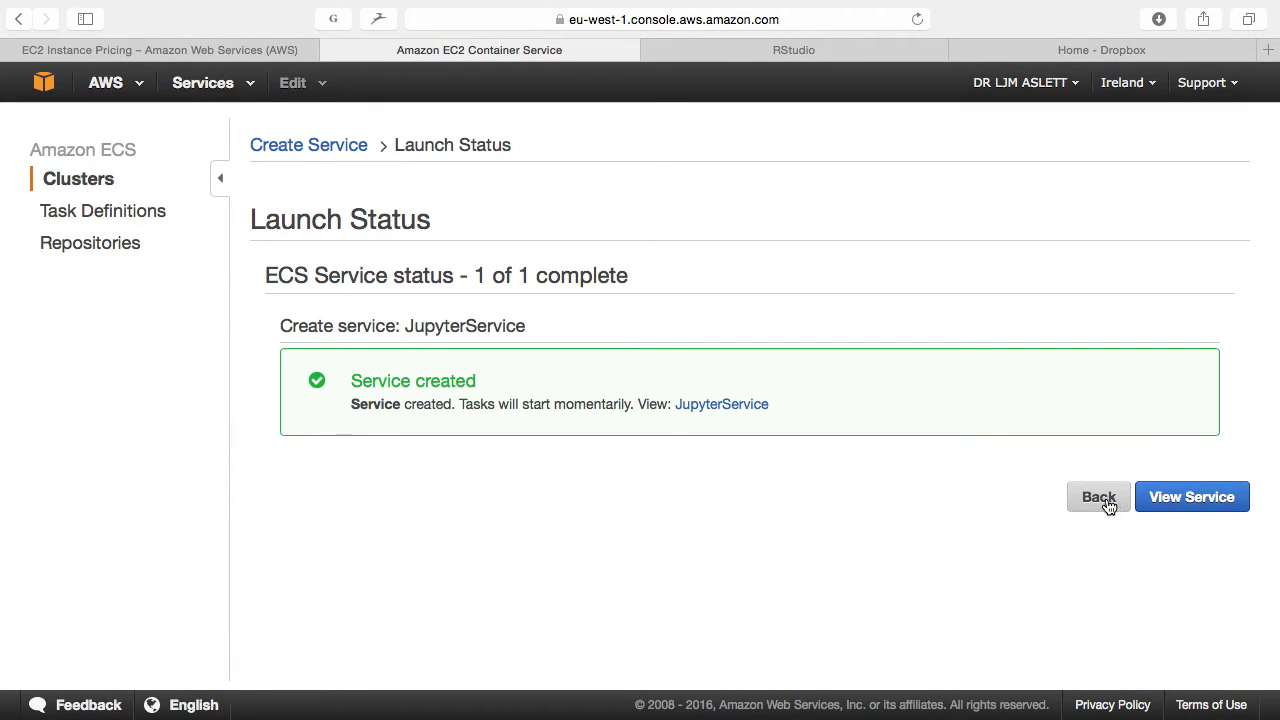
Step: Open JupyterService from the GradLecture cluster and refresh its Events list
left_click(1178, 499)
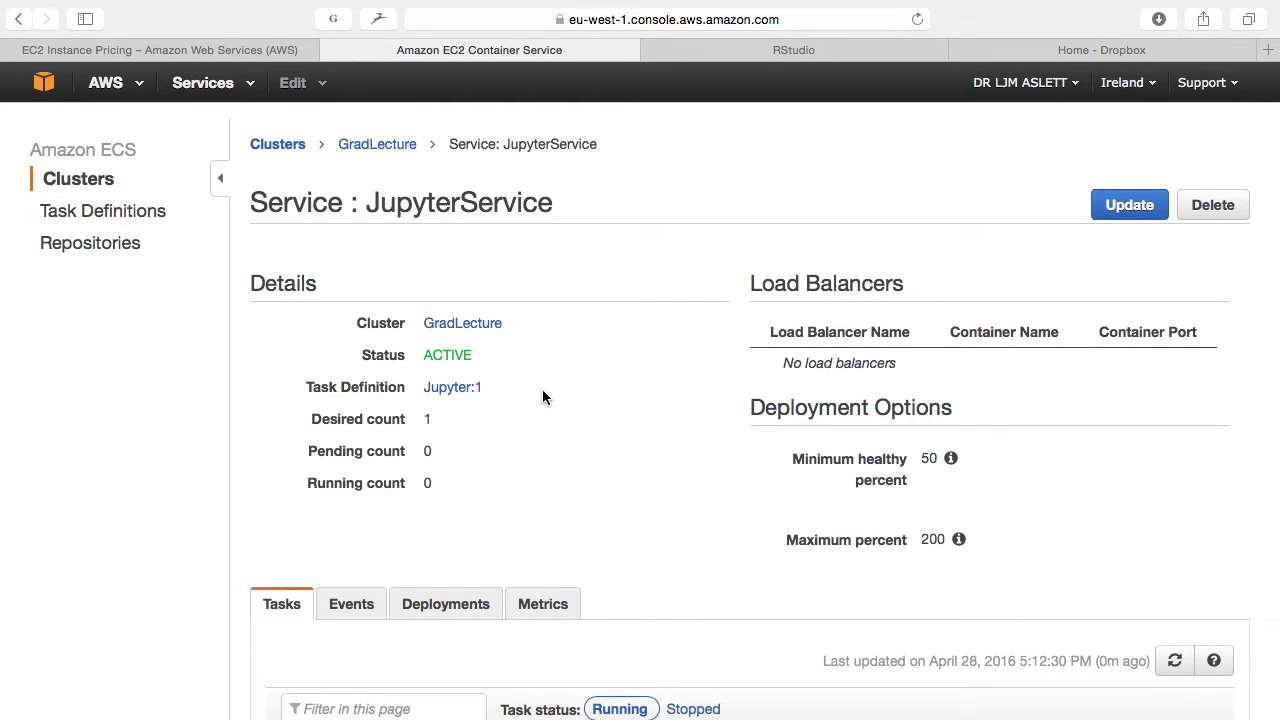
scroll(477, 371, "down", 3)
scroll(171, 203, "up", 3)
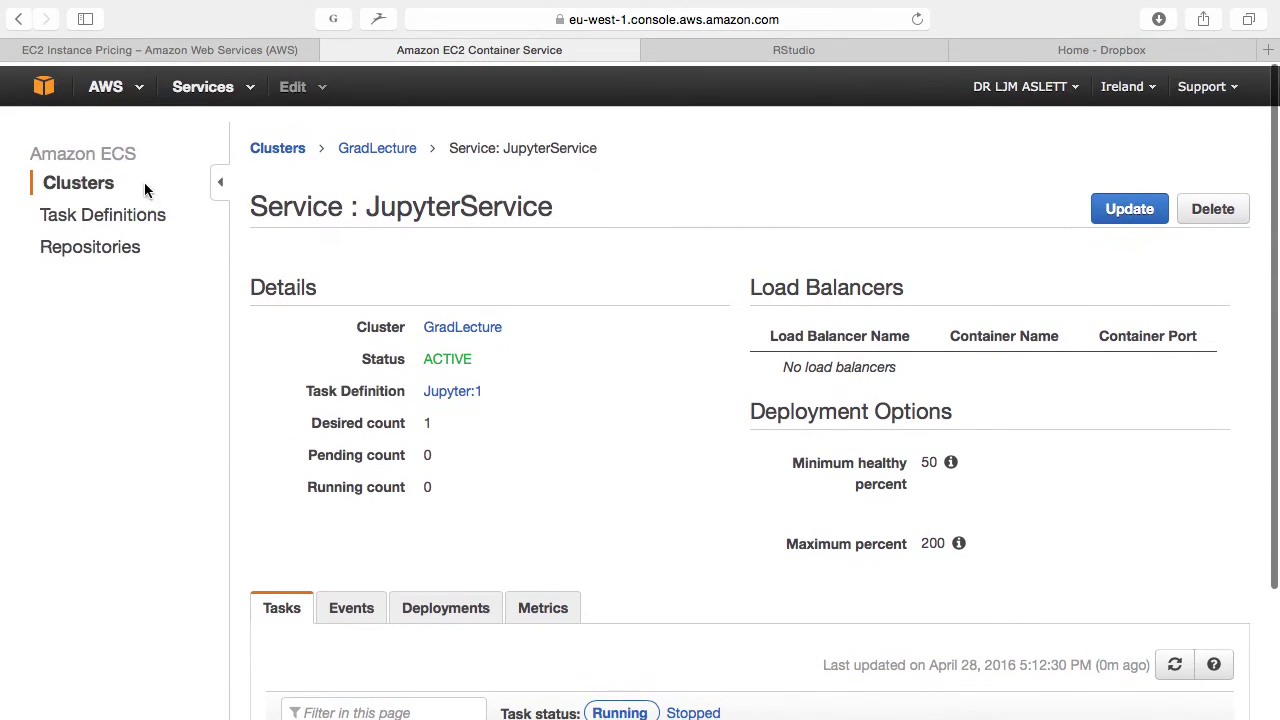
left_click(97, 183)
left_click(308, 357)
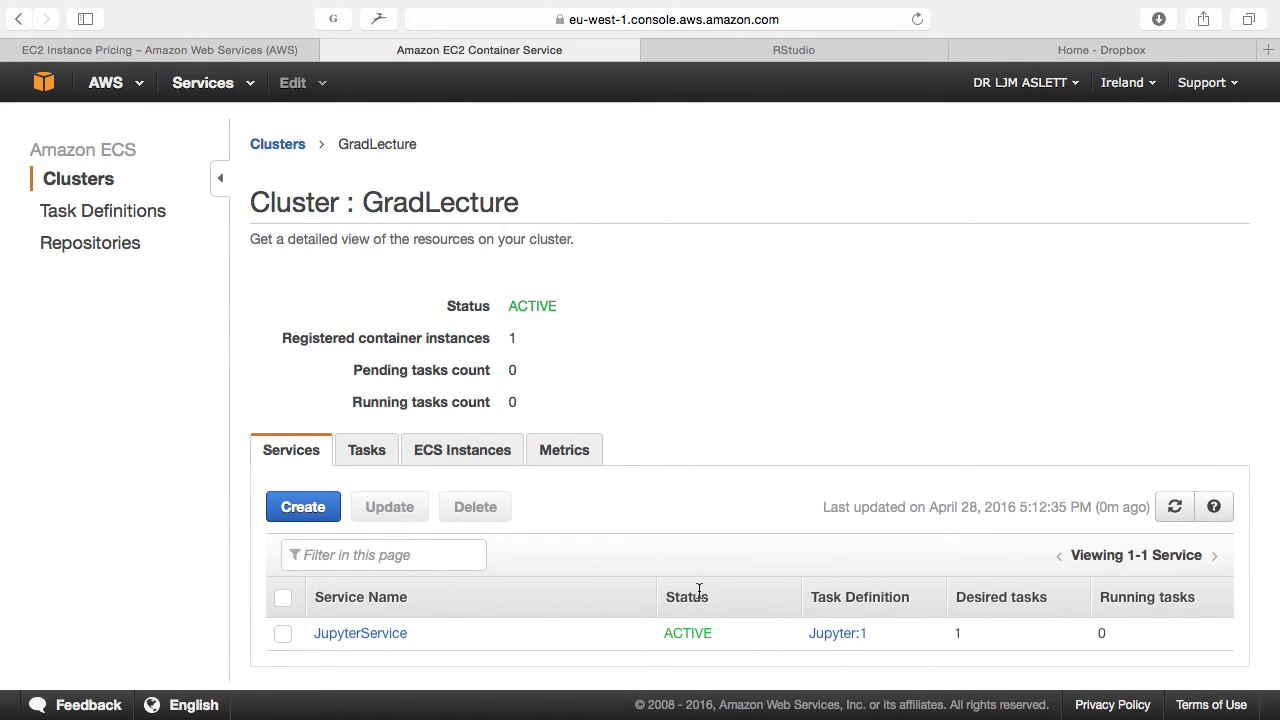
left_click(390, 636)
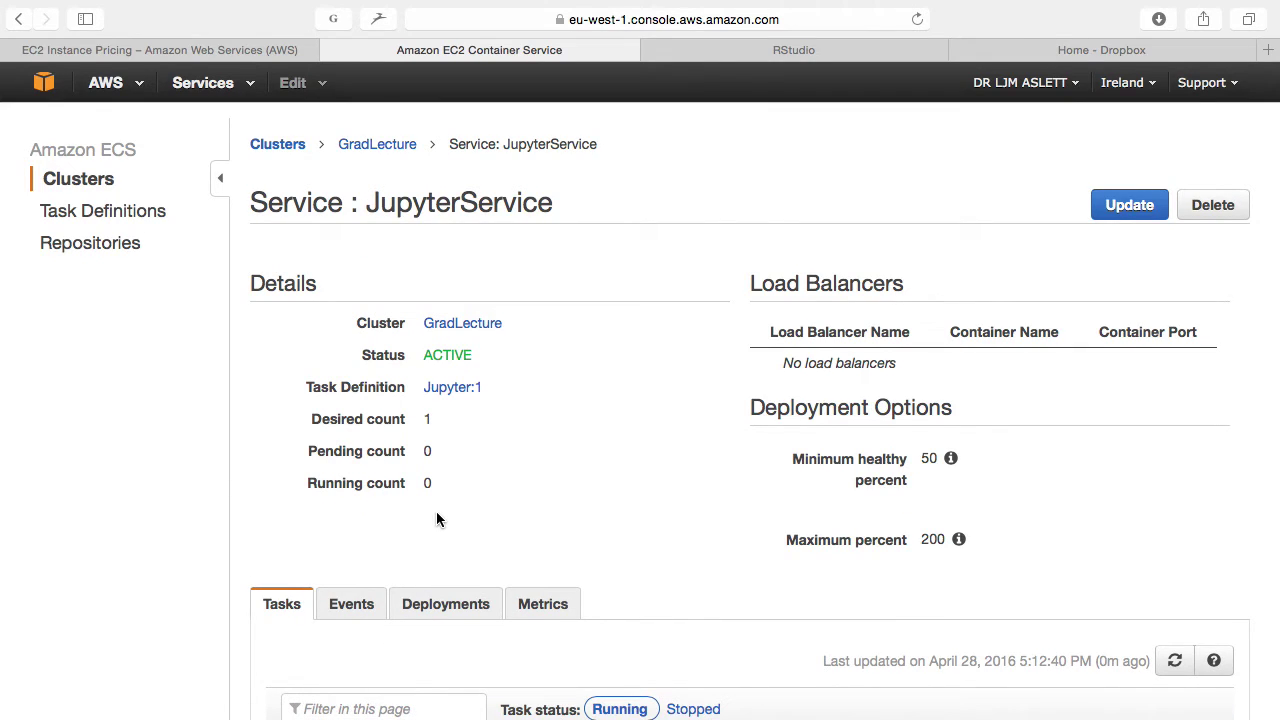
scroll(434, 516, "down", 3)
left_click(362, 477)
scroll(361, 477, "down", 3)
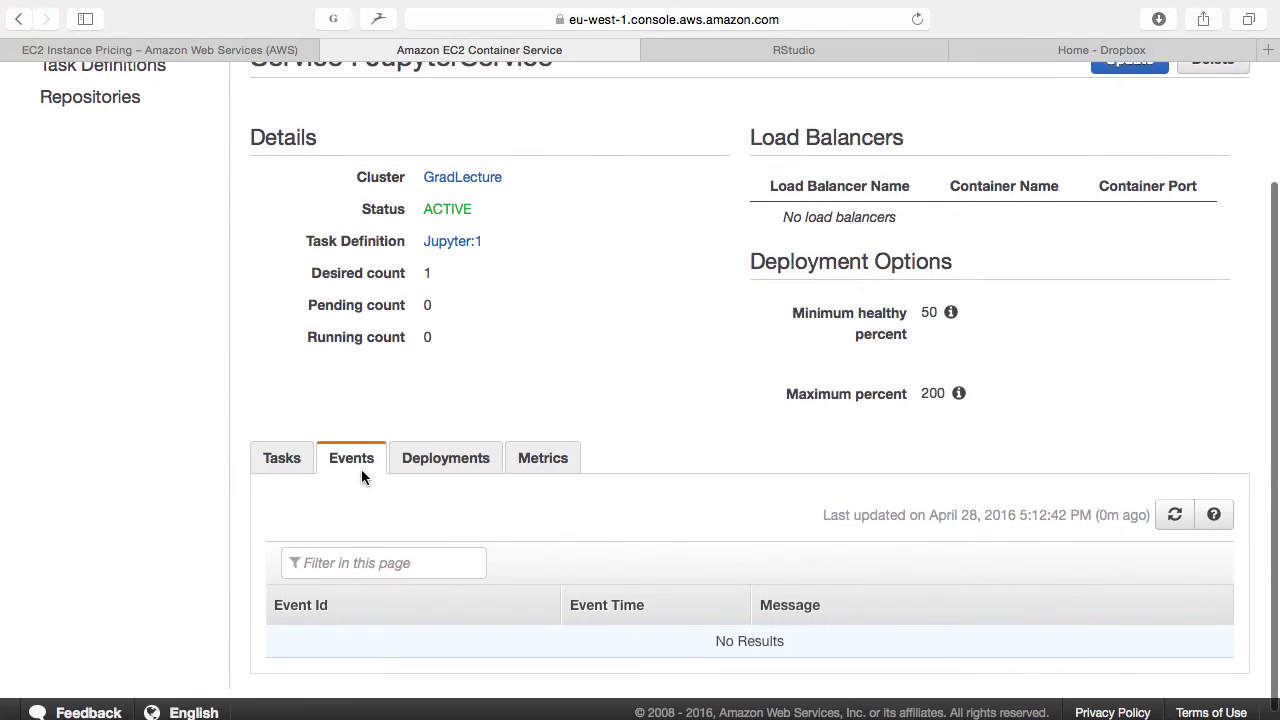
left_click(1174, 506)
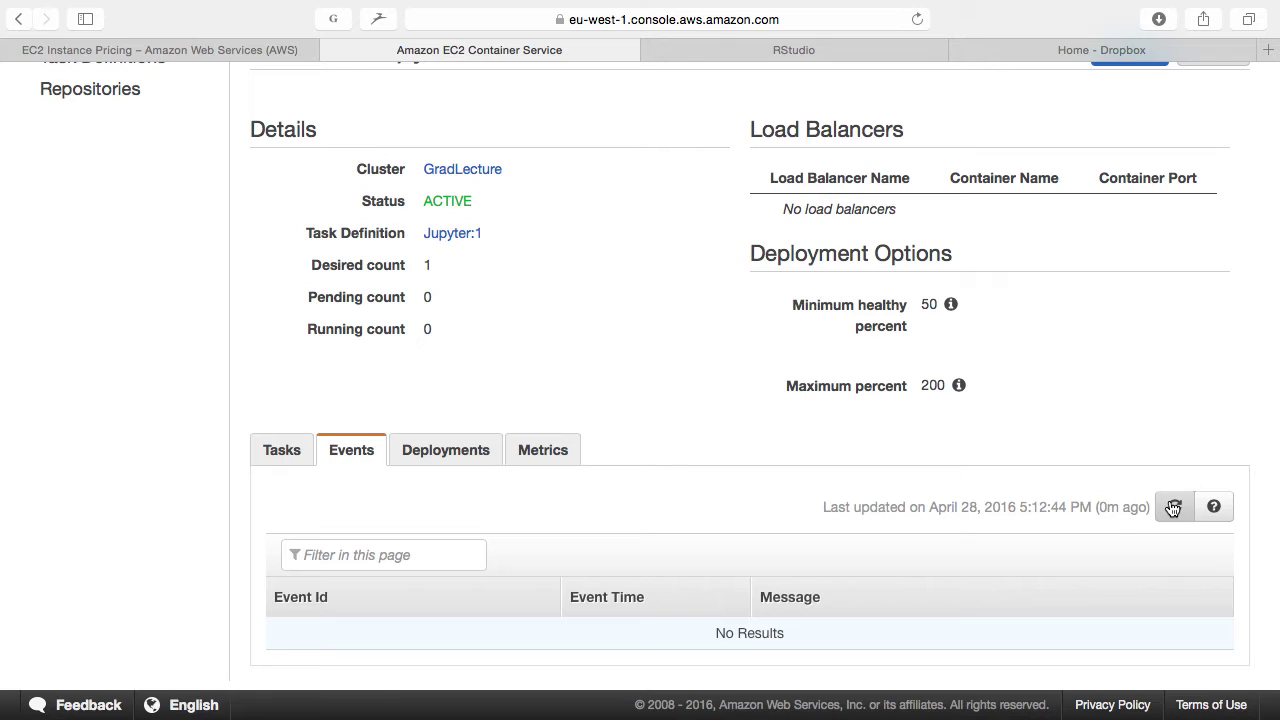
left_click(1173, 508)
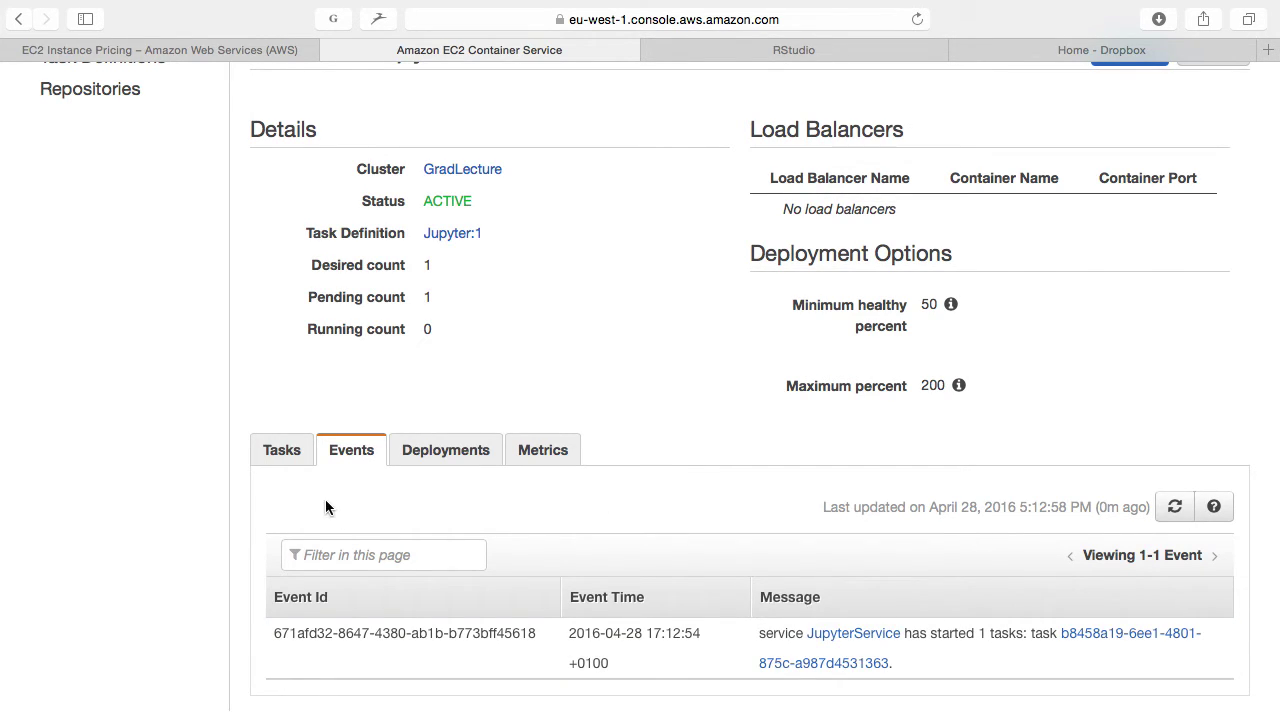
Step: Check the service's Tasks list showing the Jupyter:1 task PENDING, then move to the Safari desktop
left_click(278, 450)
scroll(900, 470, "down", 2)
scroll(1062, 518, "down", 1)
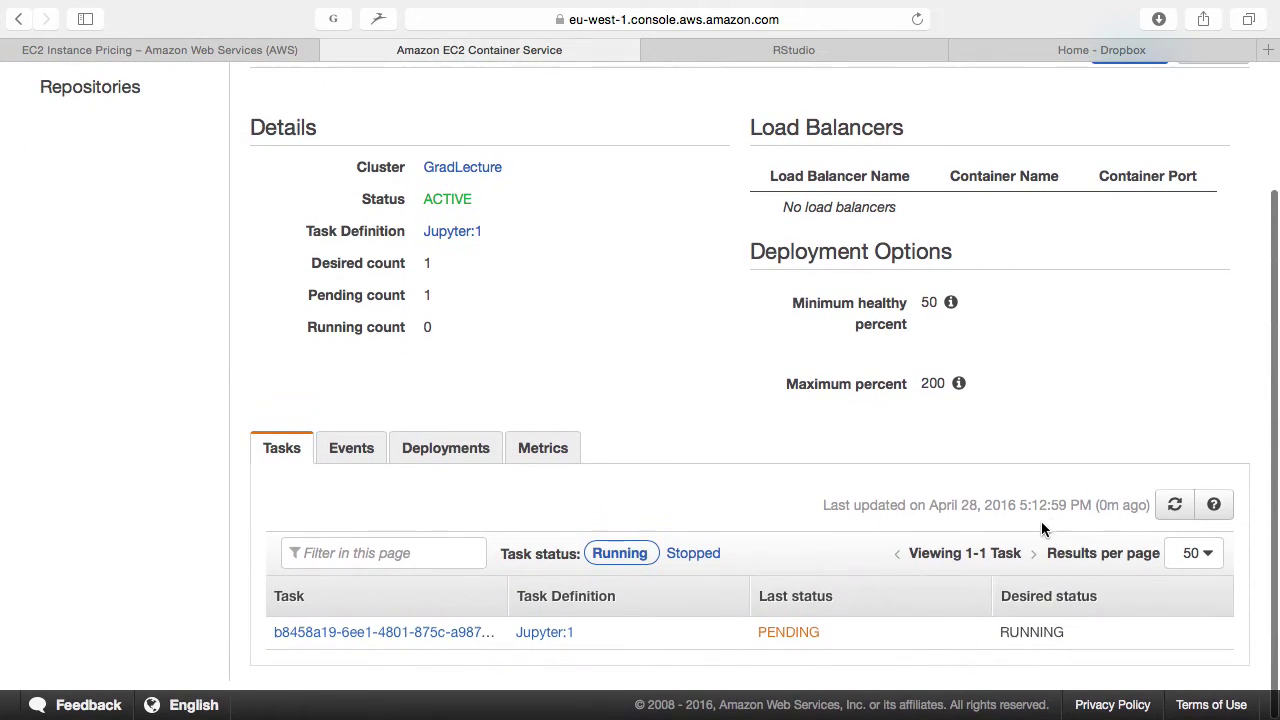
double_click(791, 632)
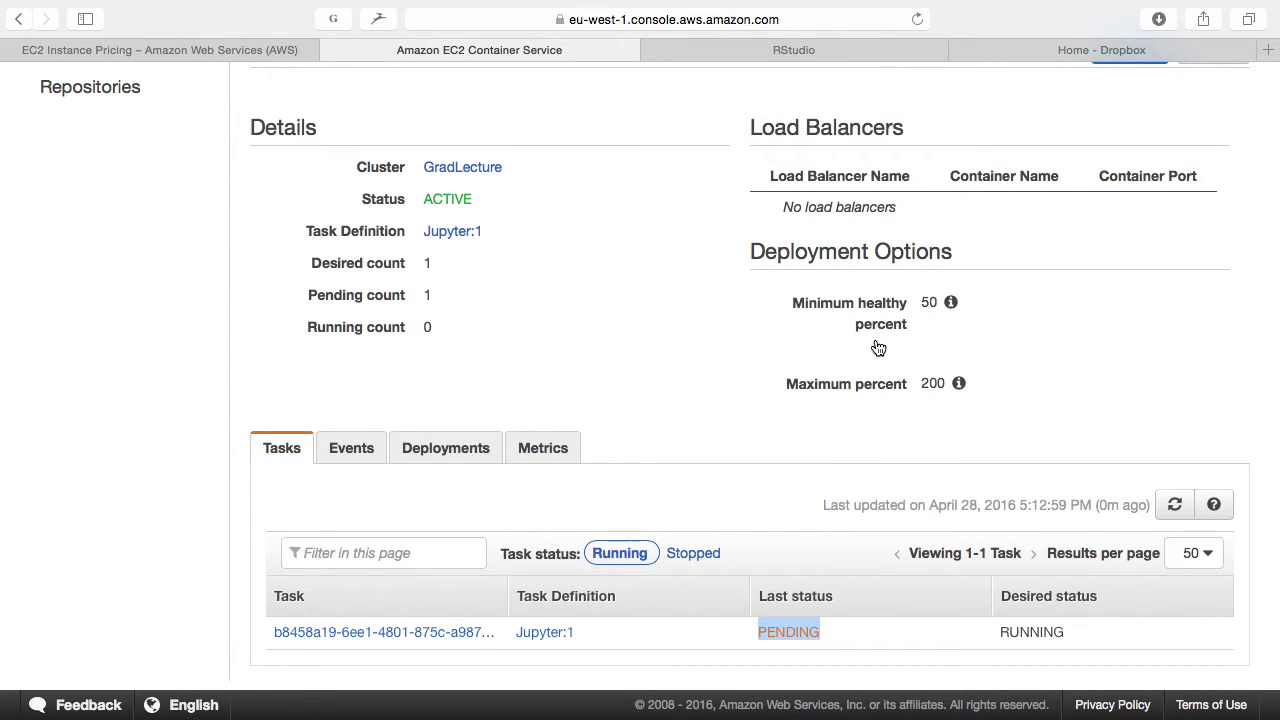
key("ctrl+Left")
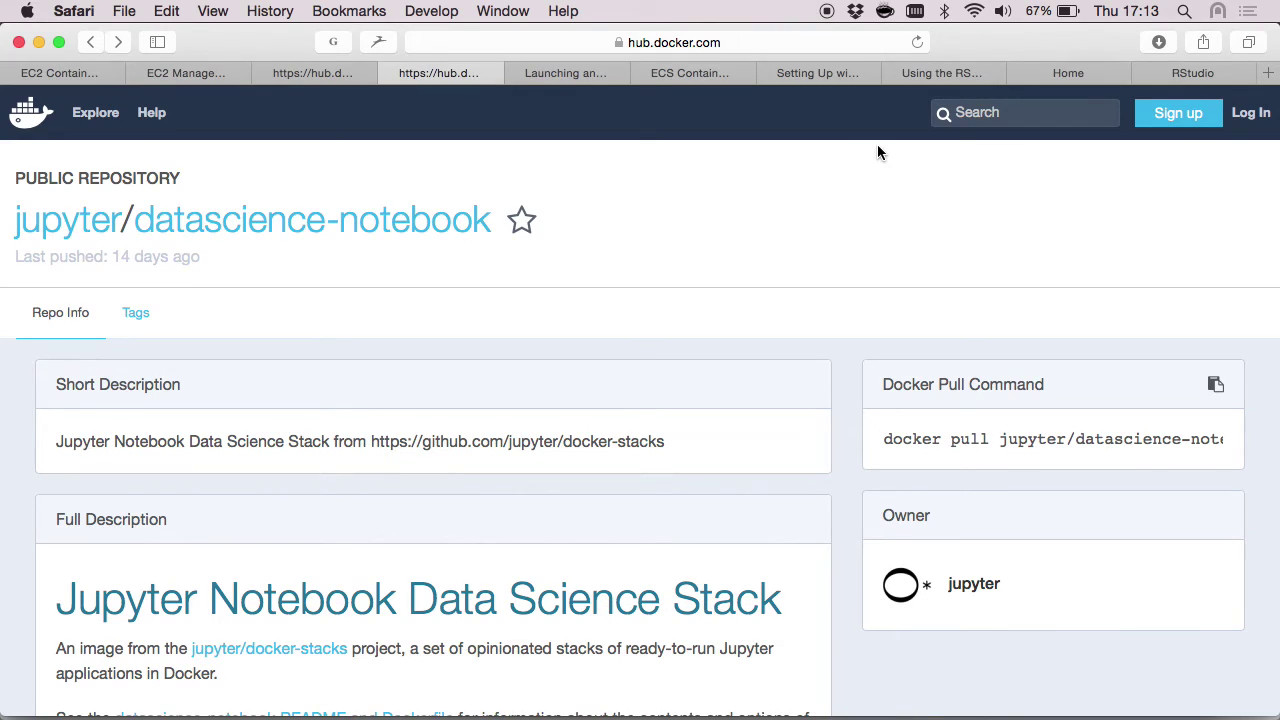
Step: Switch to the Jupyter home tab served at 54.78.254.194:8888 and check its address
left_click(988, 74)
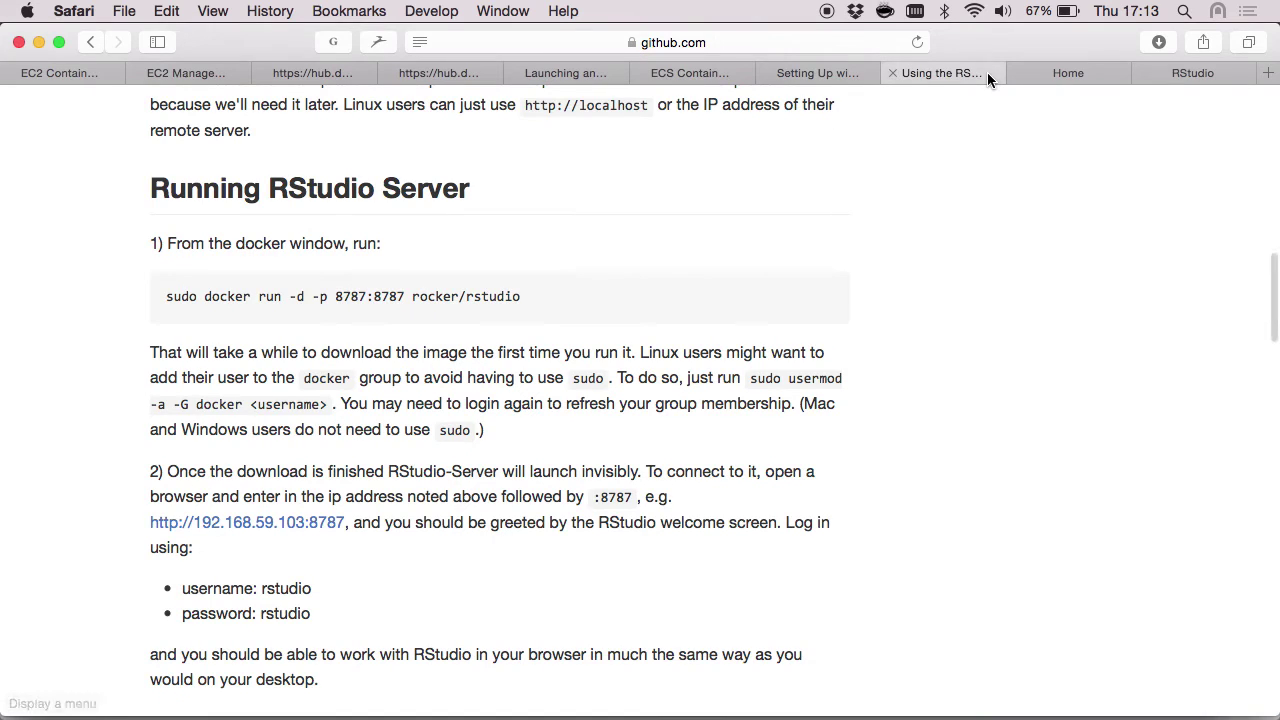
left_click(1068, 73)
left_click(670, 42)
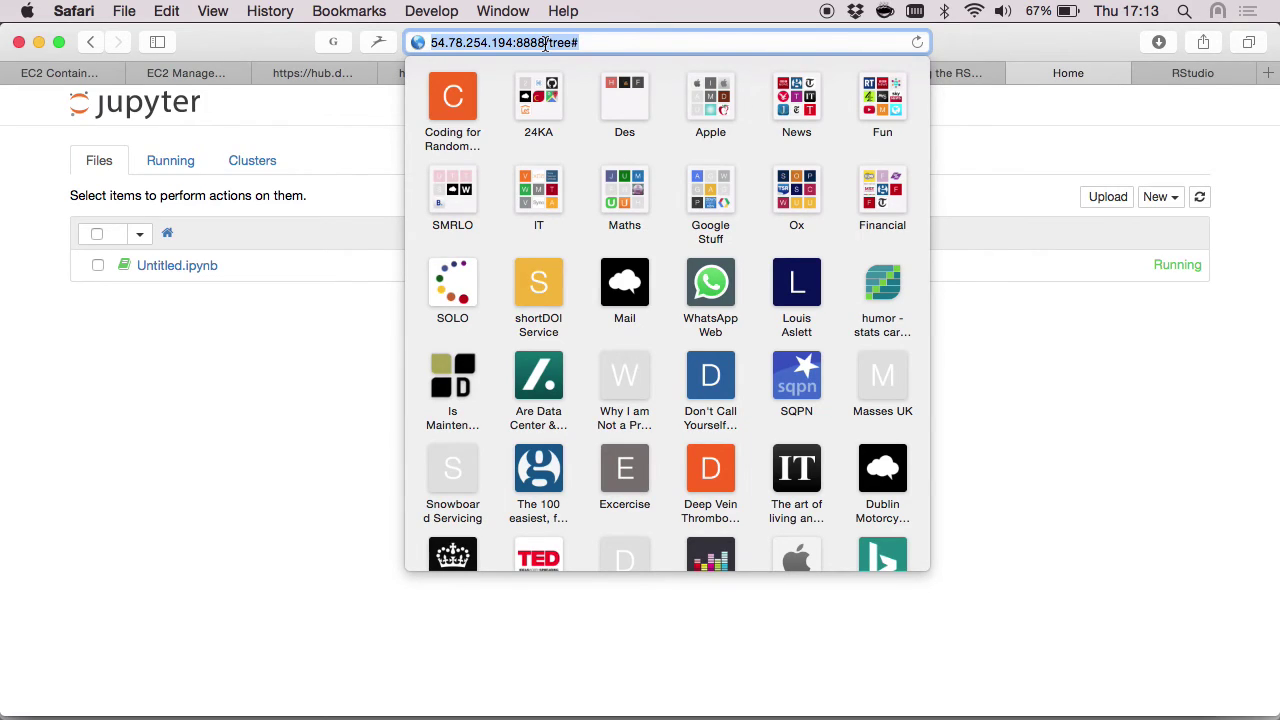
left_click(156, 375)
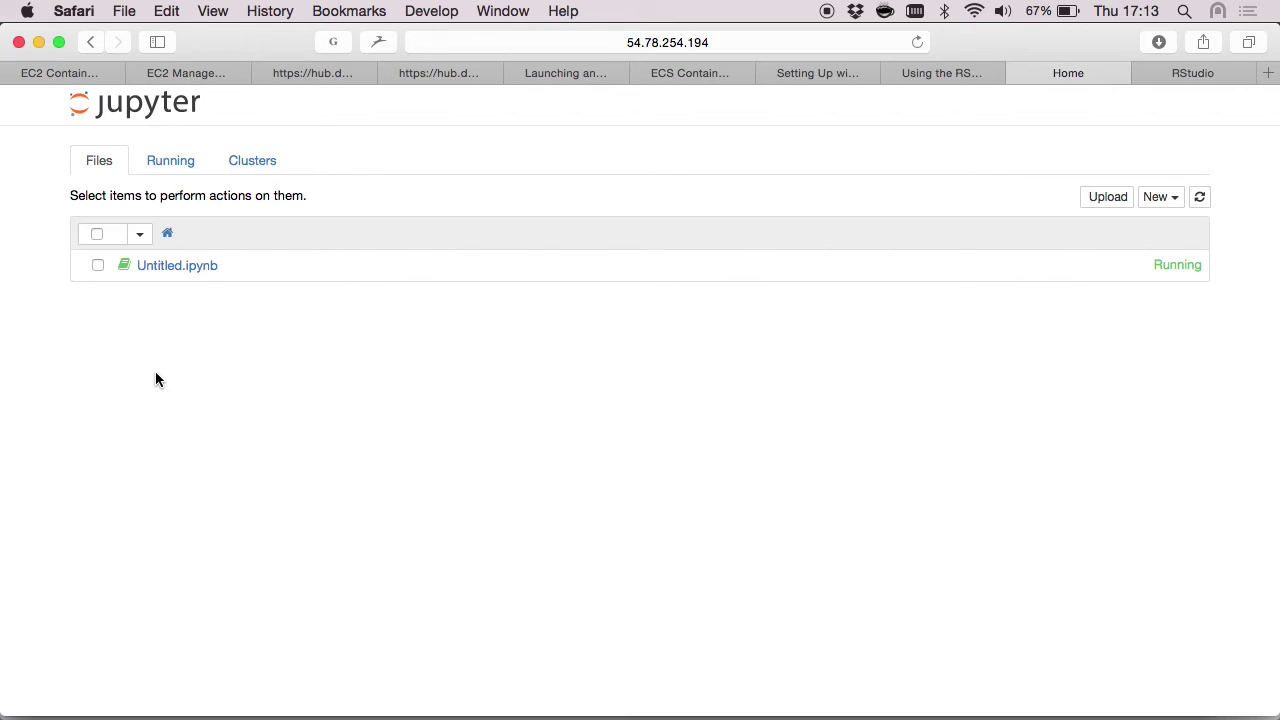
Step: Open Untitled.ipynb on the Julia 0.3.2 kernel and run its cell, giving volume = 113.097, results 3.0 and -2.0
left_click(175, 266)
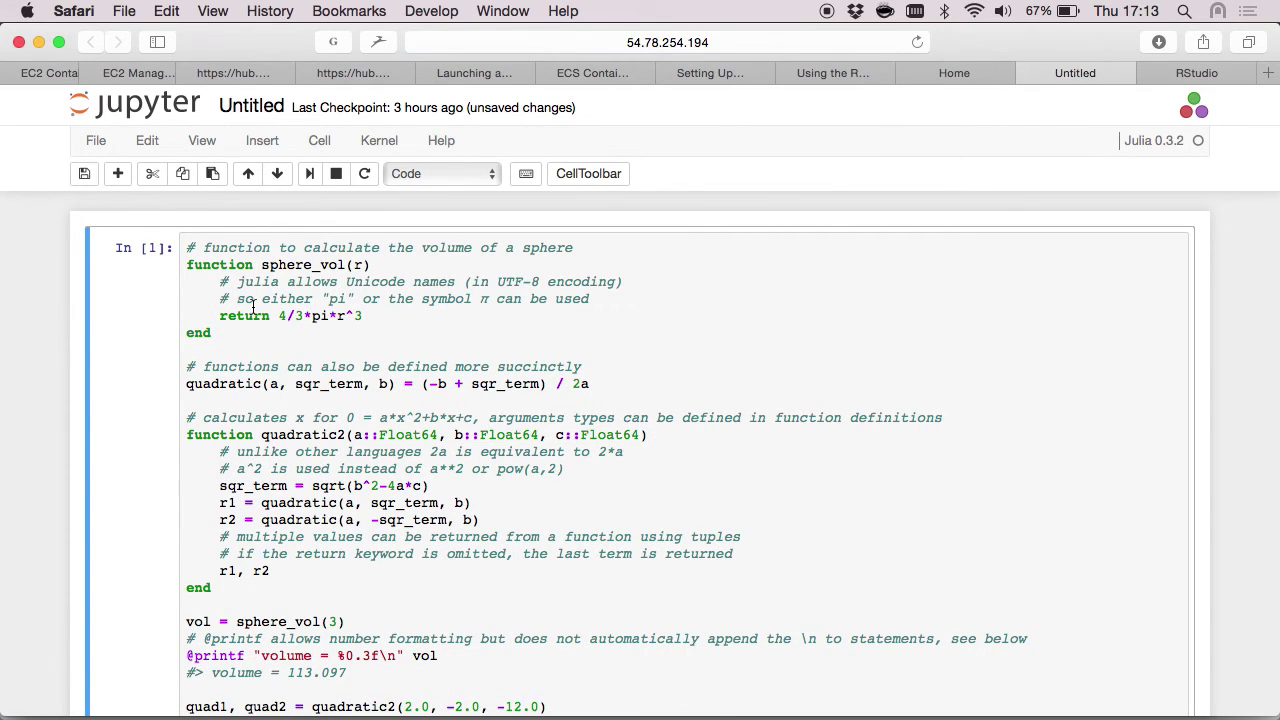
scroll(253, 307, "down", 5)
scroll(253, 305, "up", 3)
scroll(253, 305, "up", 2)
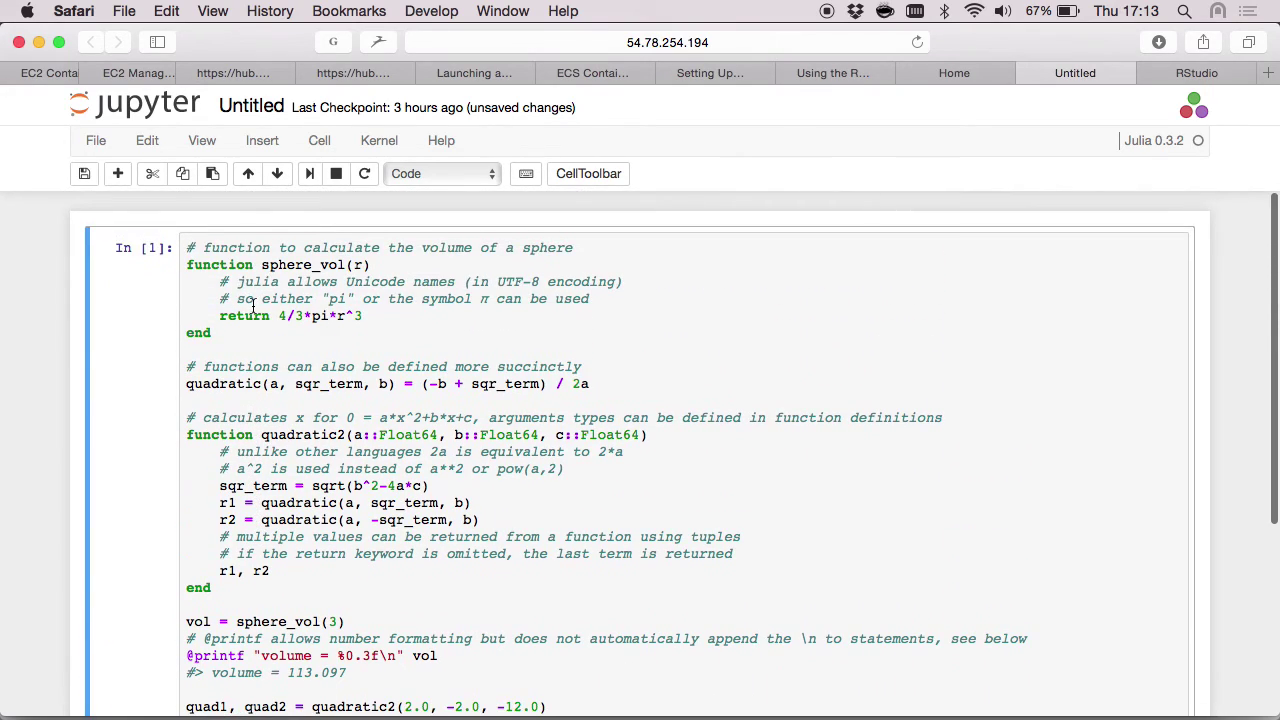
left_click(227, 285)
key("shift+Return")
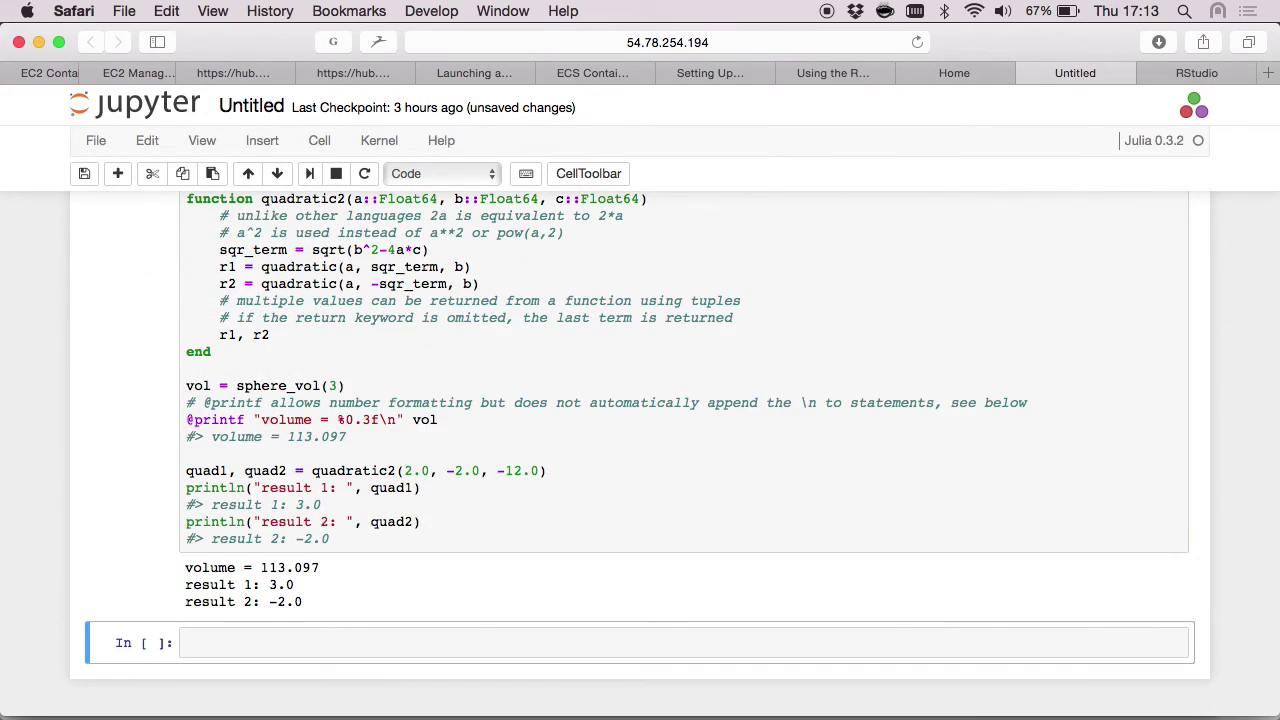